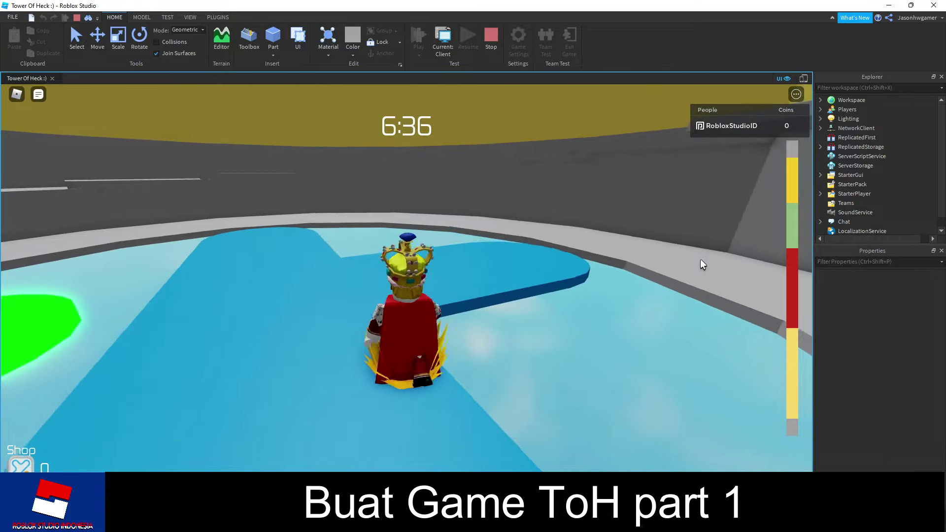
Walk the test character around the blue platform in the middle of the lobby.
{"action": "key", "text": "a"}
{"action": "key", "text": "w"}
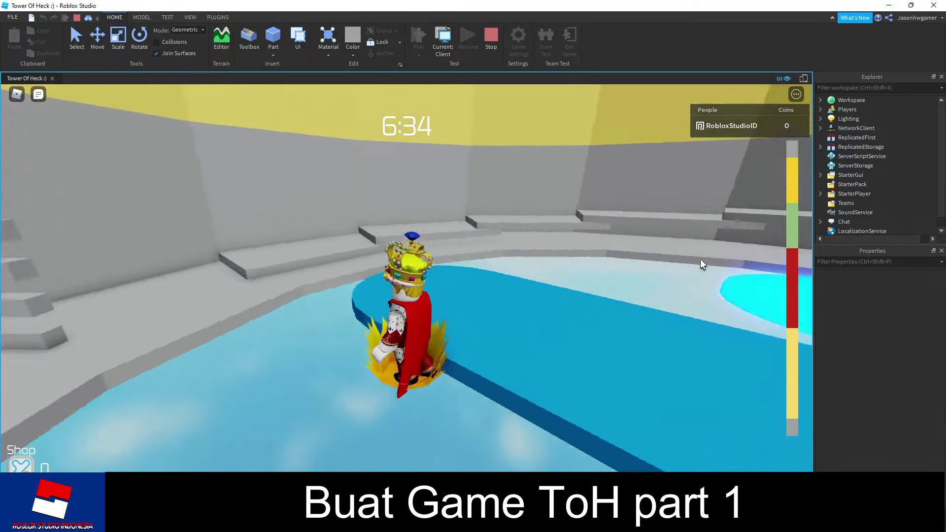
{"action": "key", "text": "w"}
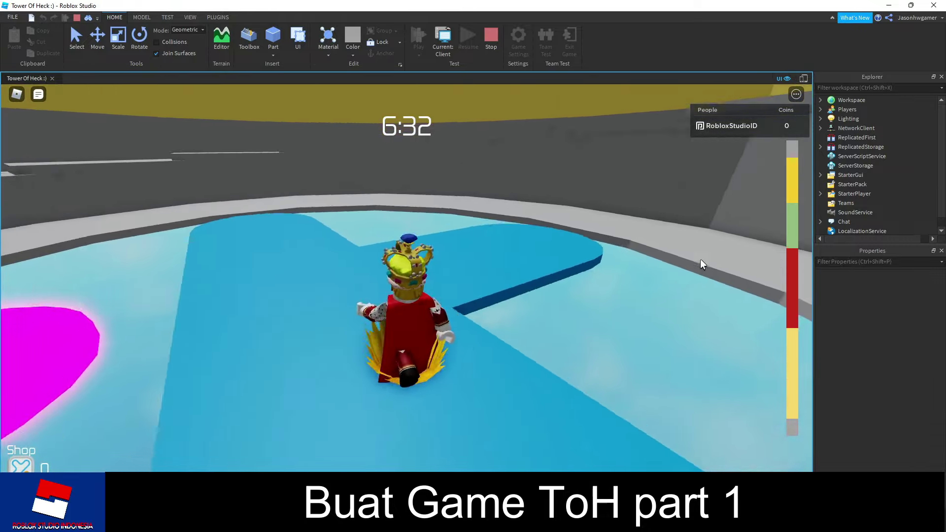
{"action": "key", "text": "a"}
{"action": "key", "text": "space"}
{"action": "key", "text": "w"}
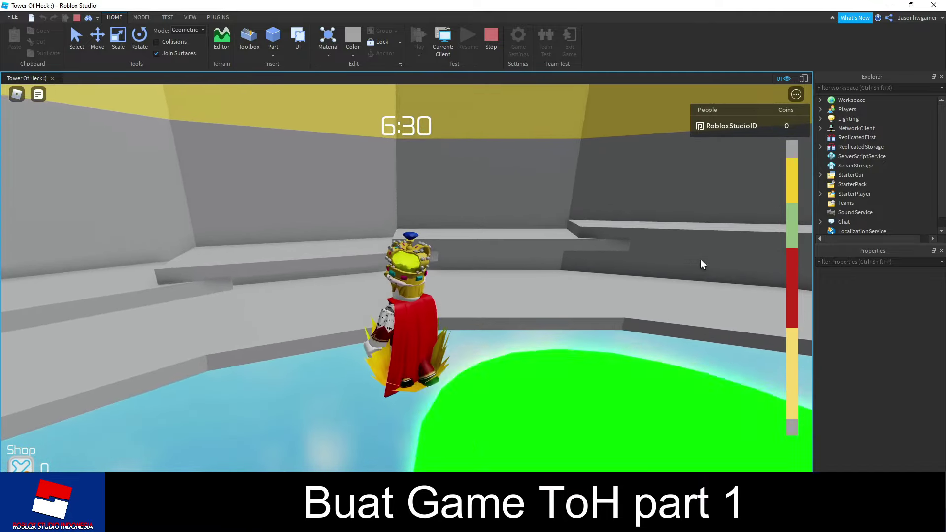
Climb the grey steps along the lobby wall with the test character and go onto the yellow stage.
{"action": "key", "text": "w"}
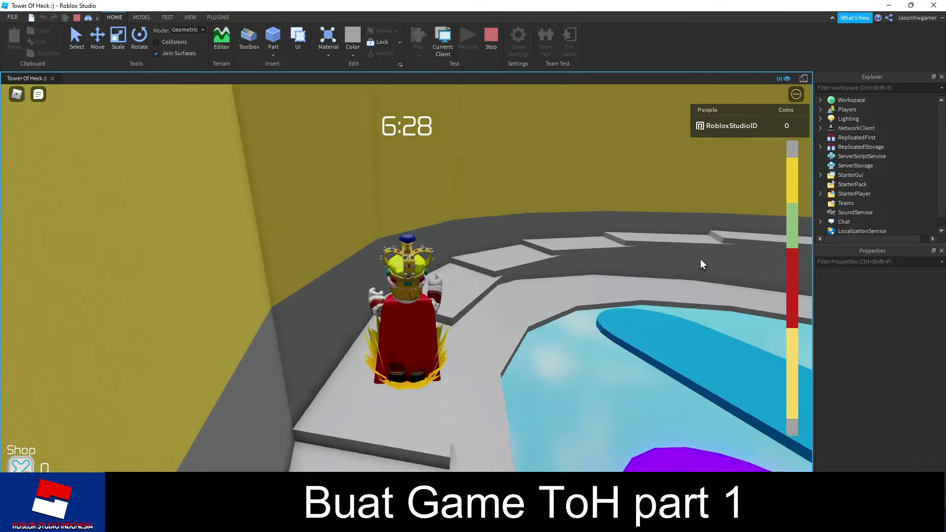
{"action": "key", "text": "w"}
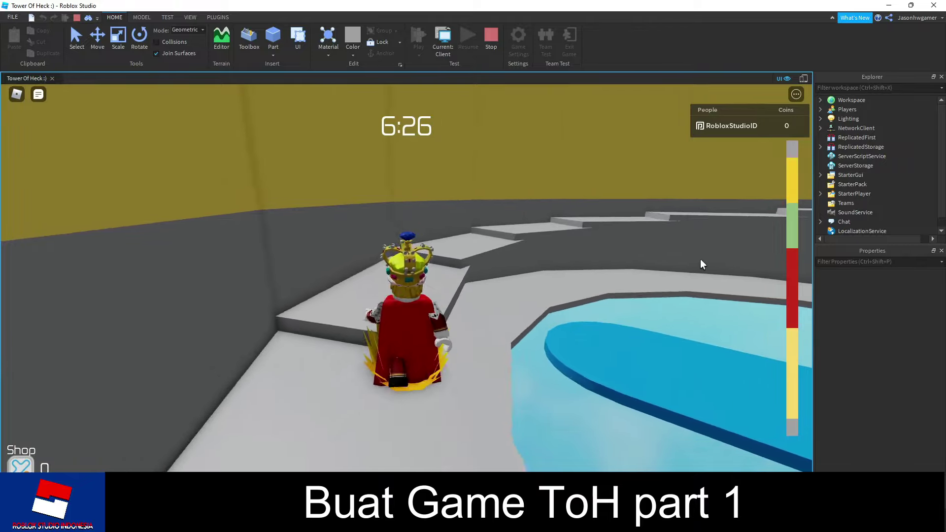
{"action": "key", "text": "w"}
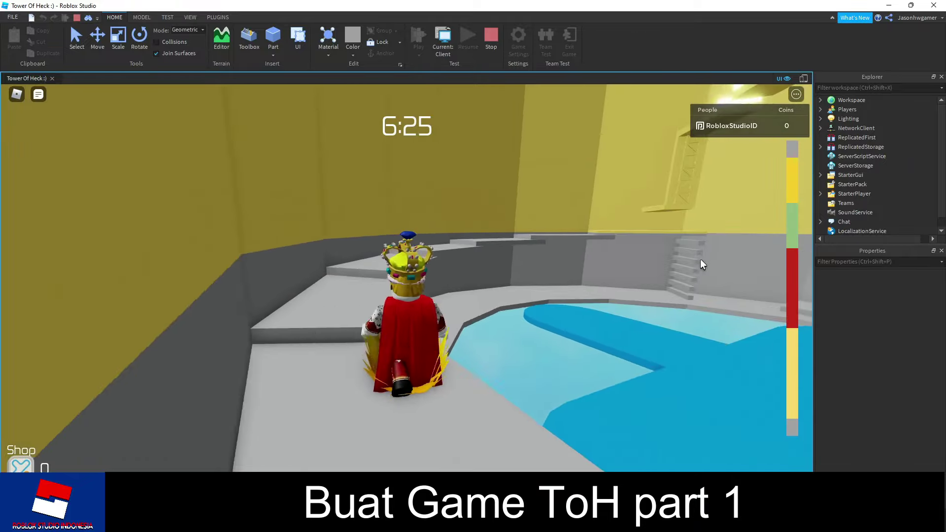
{"action": "key", "text": "w"}
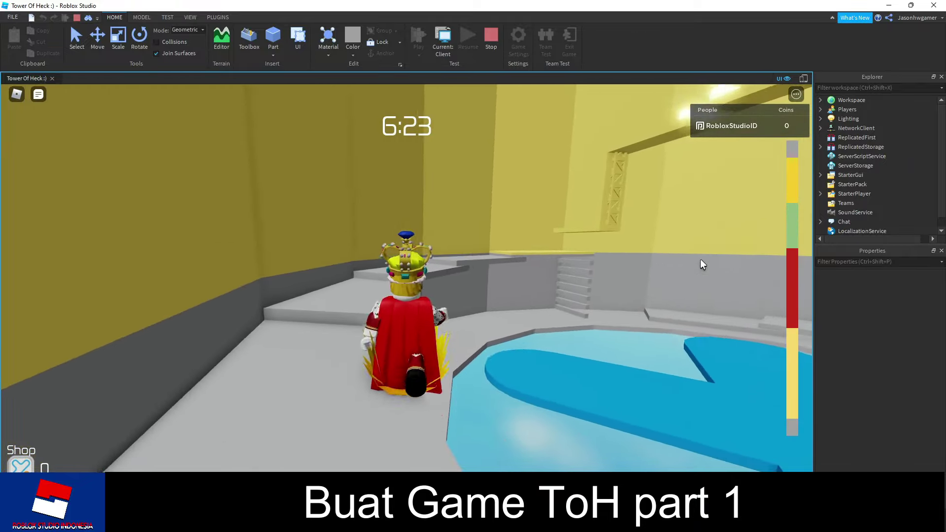
{"action": "key", "text": "w"}
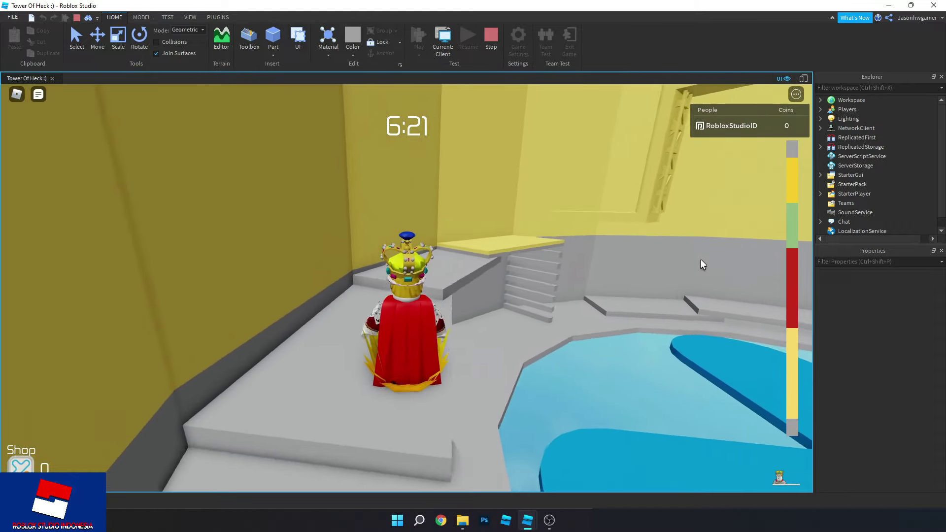
{"action": "key", "text": "w"}
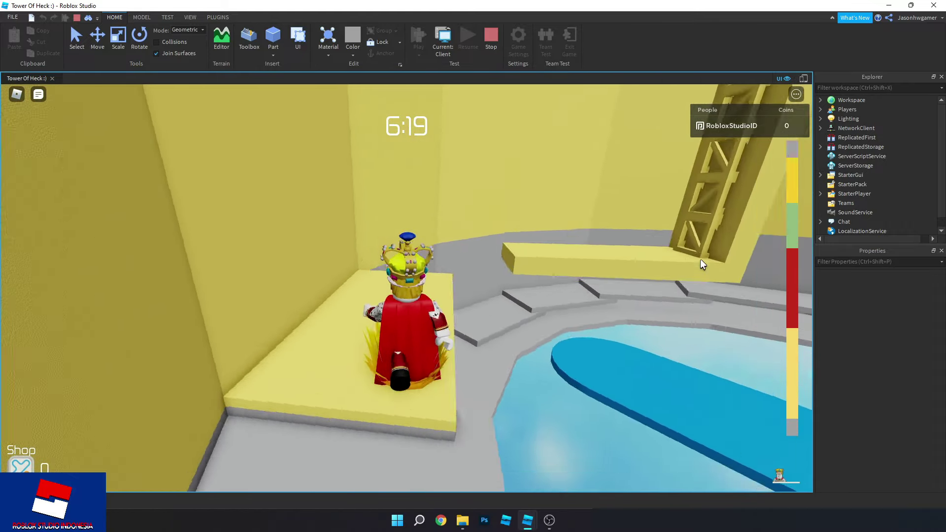
{"action": "key", "text": "w"}
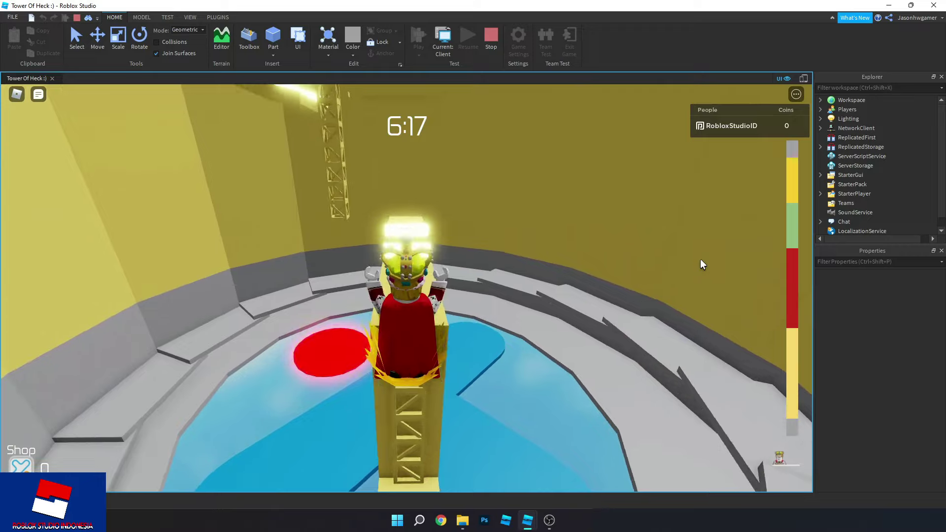
Climb through the yellow stage, look up at the stages overhead, and stop the playtest.
{"action": "key", "text": "w"}
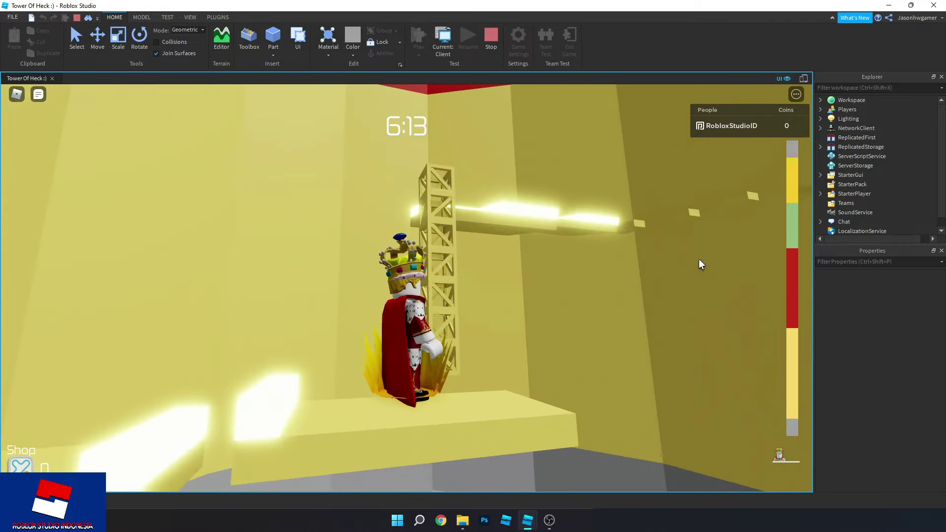
{"action": "right_click_drag", "start_coordinate": [684, 267], "coordinate": [544, 280]}
{"action": "key", "text": "w"}
{"action": "key", "text": "w"}
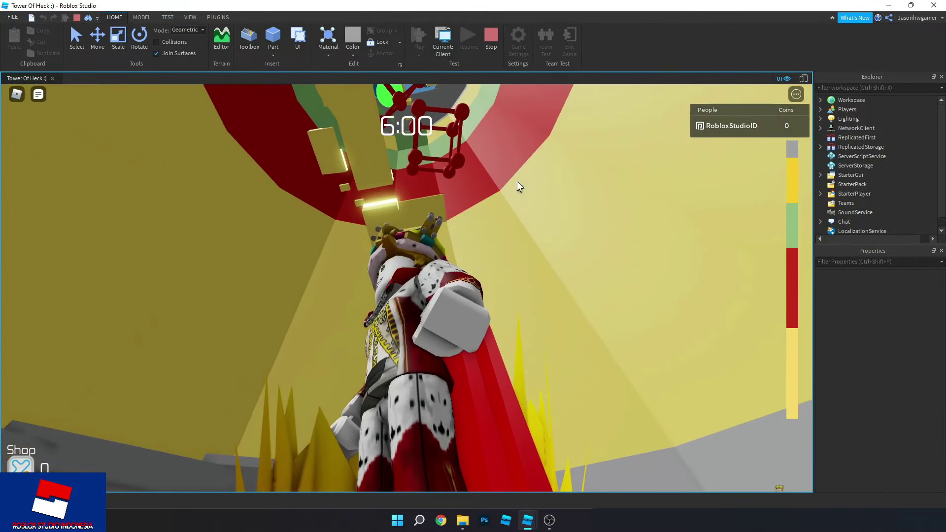
{"action": "left_click", "coordinate": [496, 48]}
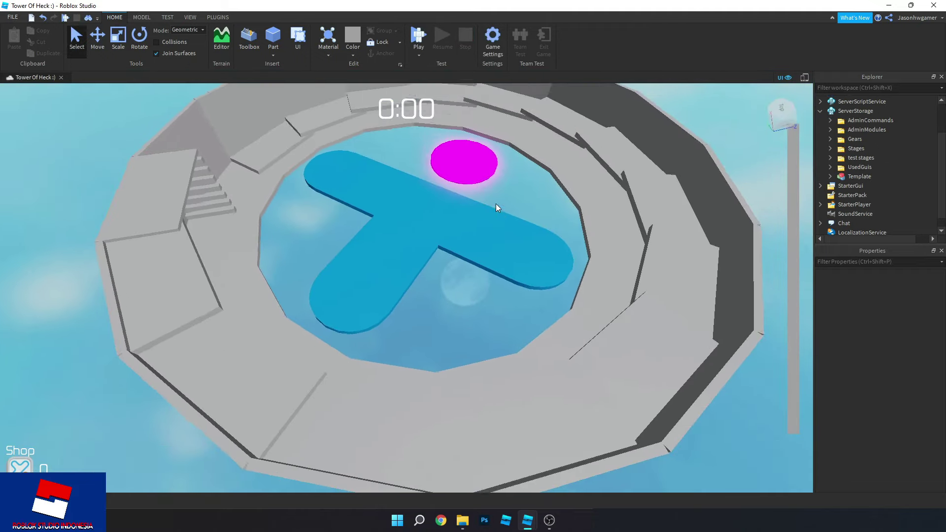
Examine the lobby ring from above and below, and expand the Workspace to check its Model.
{"action": "right_click_drag", "start_coordinate": [495, 203], "coordinate": [496, 203]}
{"action": "right_click_drag", "start_coordinate": [474, 305], "coordinate": [474, 305]}
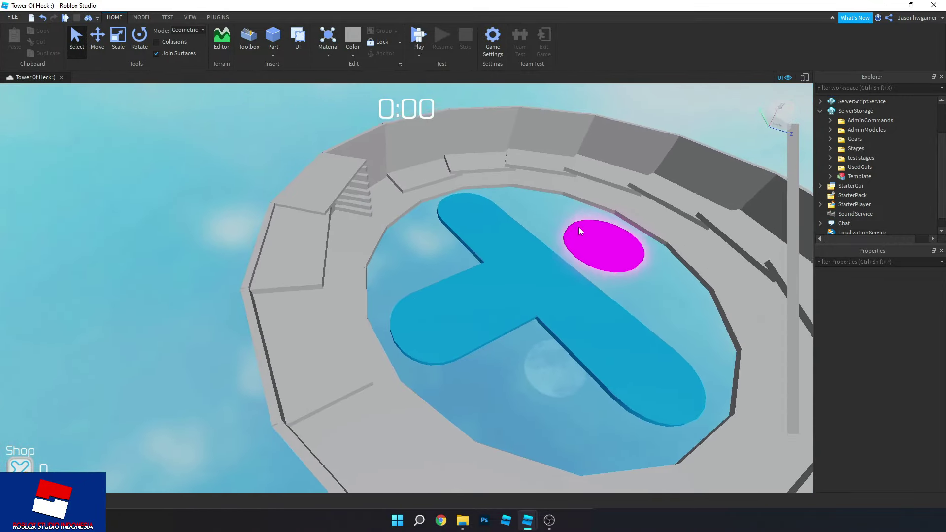
{"action": "right_click_drag", "start_coordinate": [579, 227], "coordinate": [579, 227]}
{"action": "right_click_drag", "start_coordinate": [456, 194], "coordinate": [456, 193]}
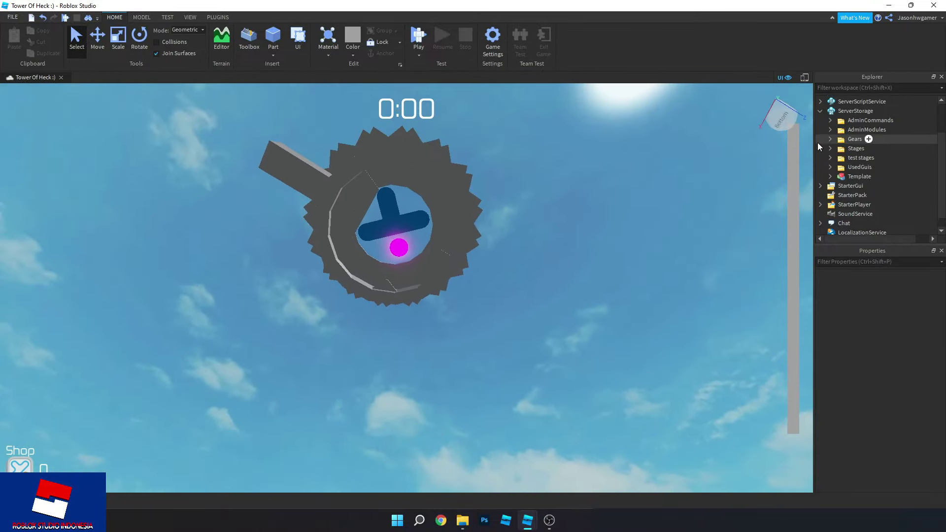
{"action": "scroll", "coordinate": [826, 163], "scroll_direction": "up", "scroll_amount": 3}
{"action": "left_click", "coordinate": [826, 100]}
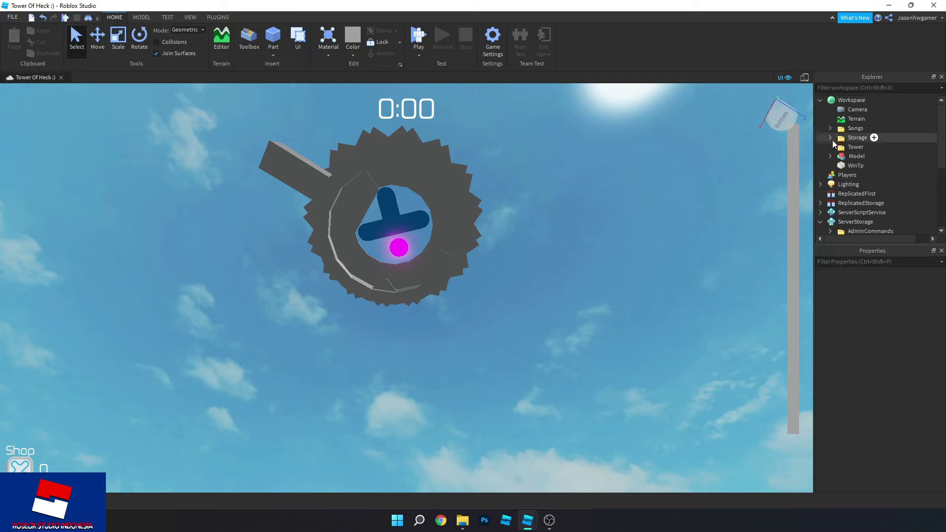
{"action": "left_click", "coordinate": [830, 156]}
{"action": "left_click", "coordinate": [829, 156]}
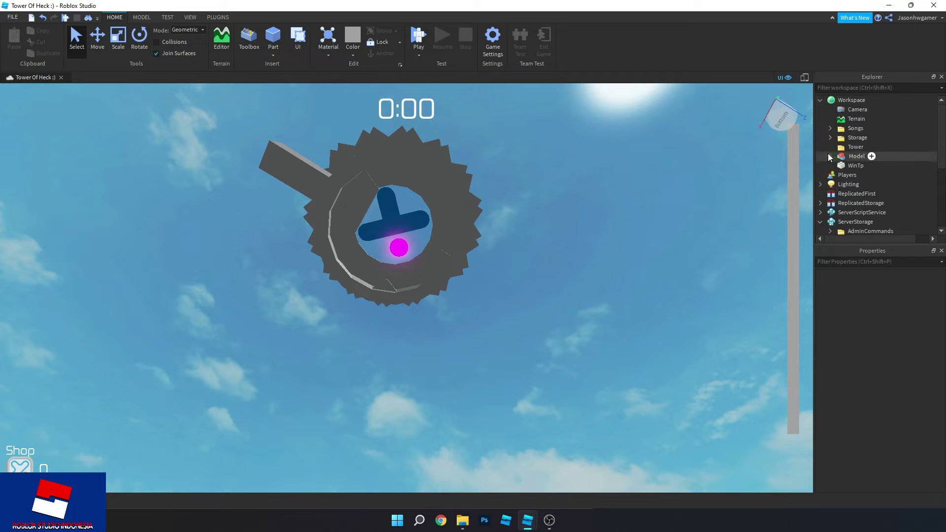
Expand the Workspace's Storage folder and focus the view on its Lobby model.
{"action": "left_click", "coordinate": [833, 147]}
{"action": "left_click", "coordinate": [832, 137]}
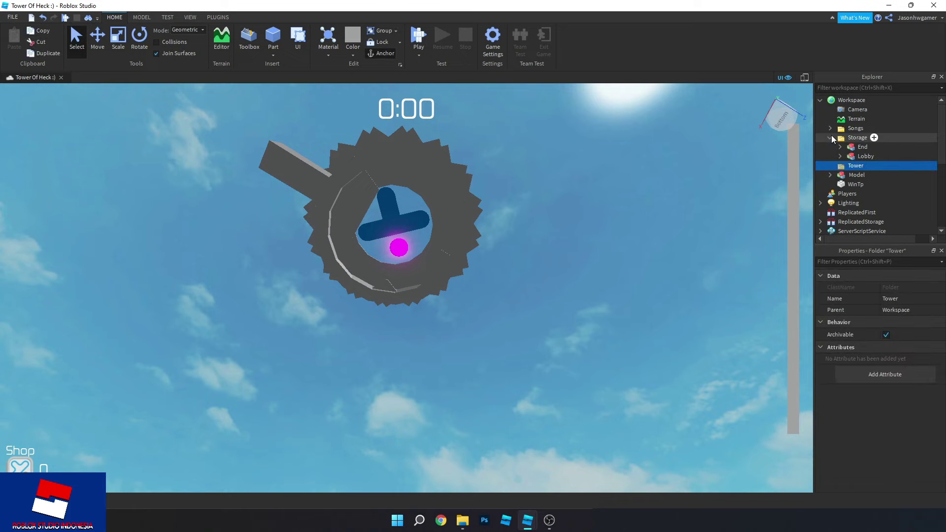
{"action": "left_click", "coordinate": [860, 156]}
{"action": "key", "text": "f"}
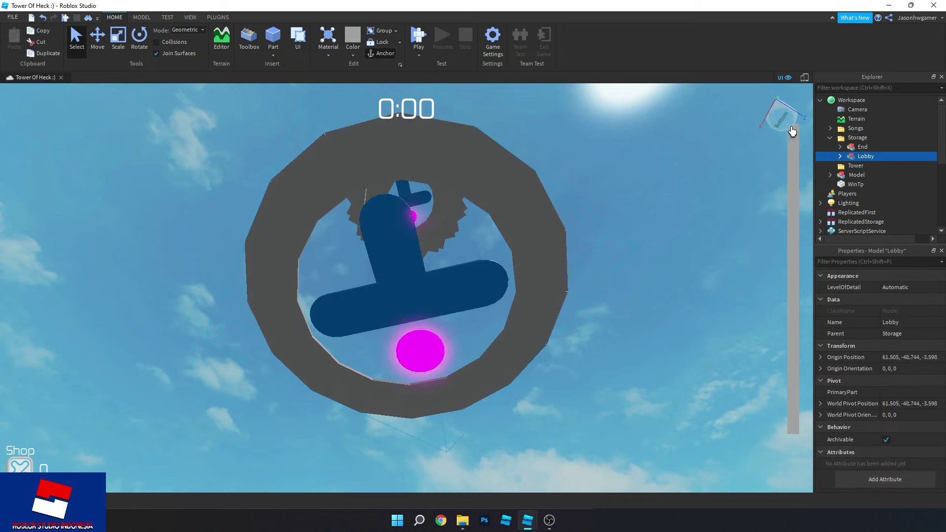
Focus the view on the End model, inspect its glowing doorway, and back away to view it above the lobby.
{"action": "left_click", "coordinate": [851, 147]}
{"action": "key", "text": "f"}
{"action": "key", "text": "w"}
{"action": "right_click_drag", "start_coordinate": [622, 157], "coordinate": [622, 158]}
{"action": "key", "text": "w"}
{"action": "key", "text": "w"}
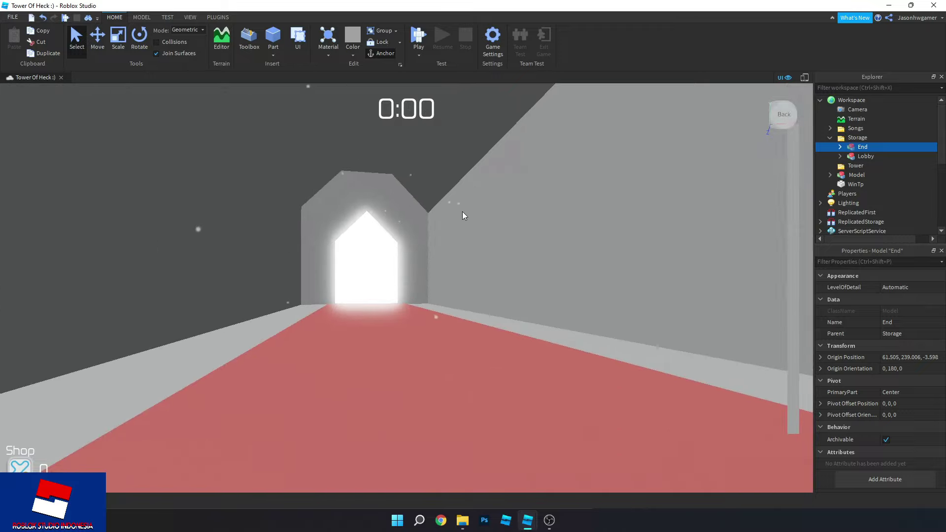
{"action": "key", "text": "w"}
{"action": "right_click_drag", "start_coordinate": [472, 214], "coordinate": [473, 214]}
{"action": "key", "text": "s"}
{"action": "key", "text": "w"}
{"action": "key", "text": "s"}
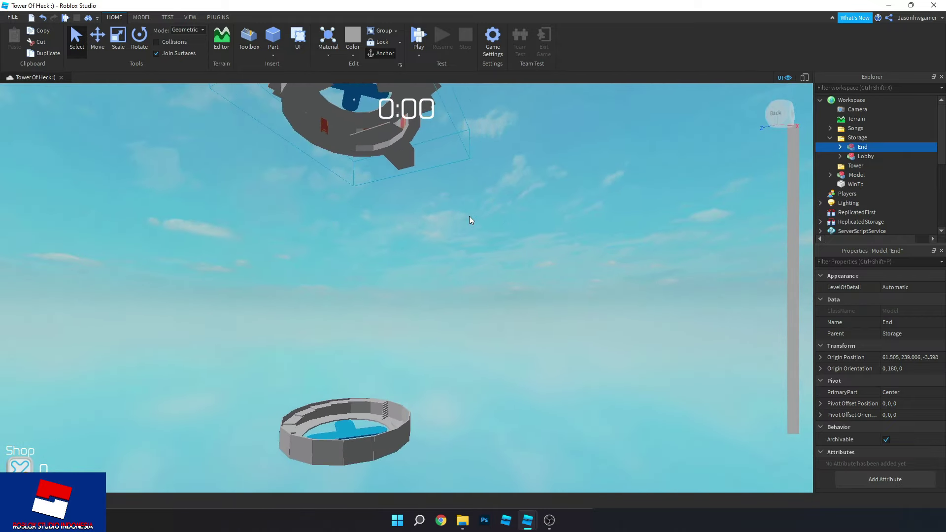
Expand the Stages folder in ServerStorage and review its stage models.
{"action": "scroll", "coordinate": [853, 207], "scroll_direction": "down", "scroll_amount": 2}
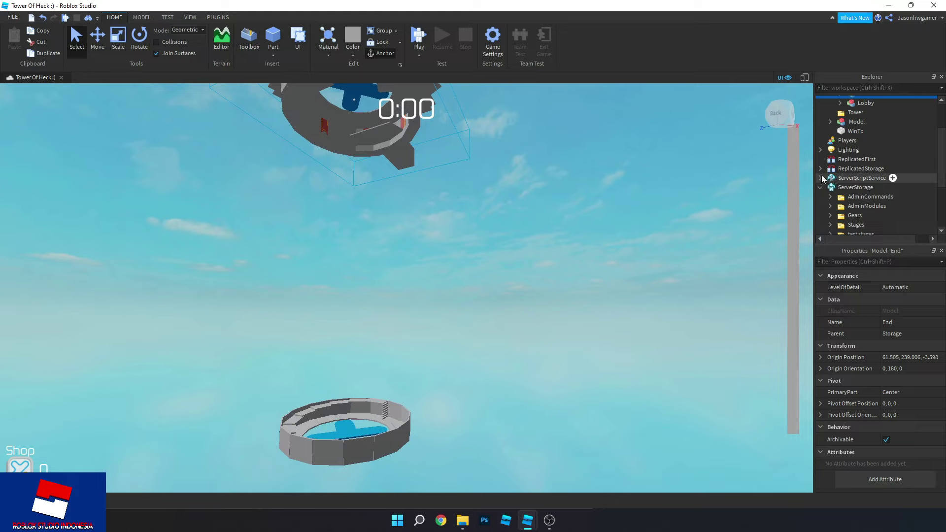
{"action": "scroll", "coordinate": [843, 199], "scroll_direction": "down", "scroll_amount": 1}
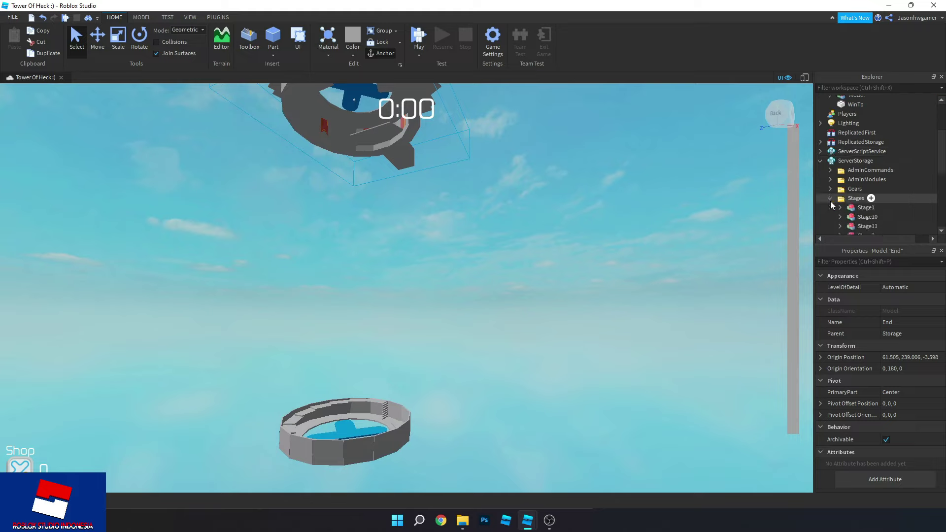
{"action": "left_click", "coordinate": [831, 198]}
{"action": "left_click_drag", "start_coordinate": [872, 190], "coordinate": [664, 264]}
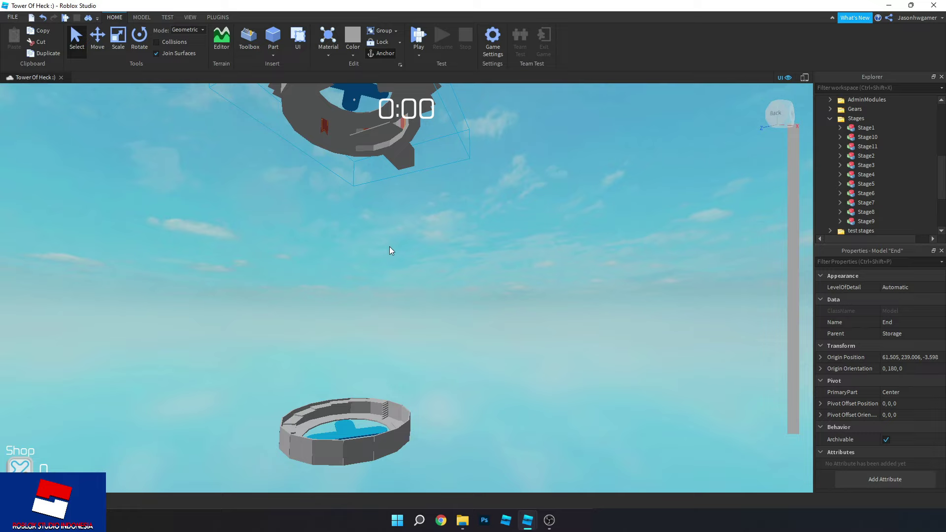
Switch to the Classic Baseplate Roblox Studio window and activate the Building Tools by F3X plugin.
{"action": "right_click_drag", "start_coordinate": [389, 259], "coordinate": [389, 281]}
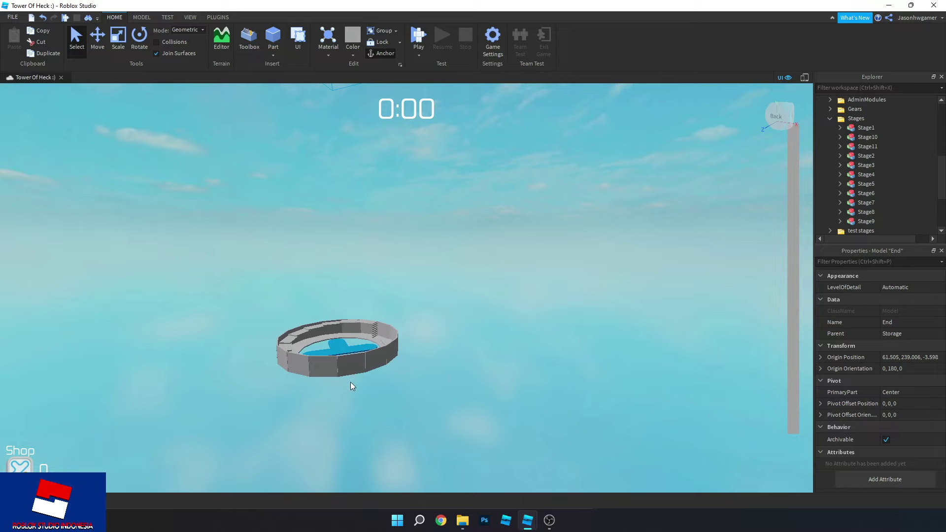
{"action": "right_click_drag", "start_coordinate": [351, 382], "coordinate": [350, 369]}
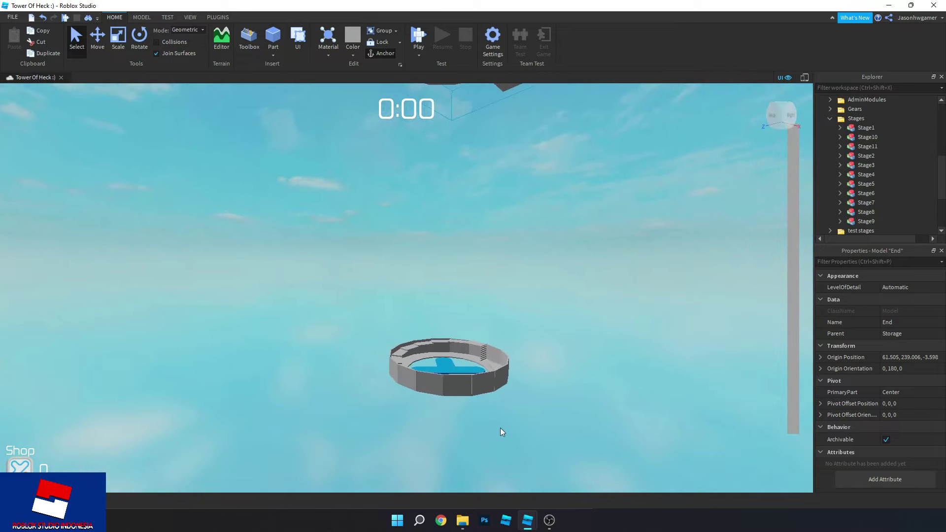
{"action": "mouse_move", "coordinate": [532, 522]}
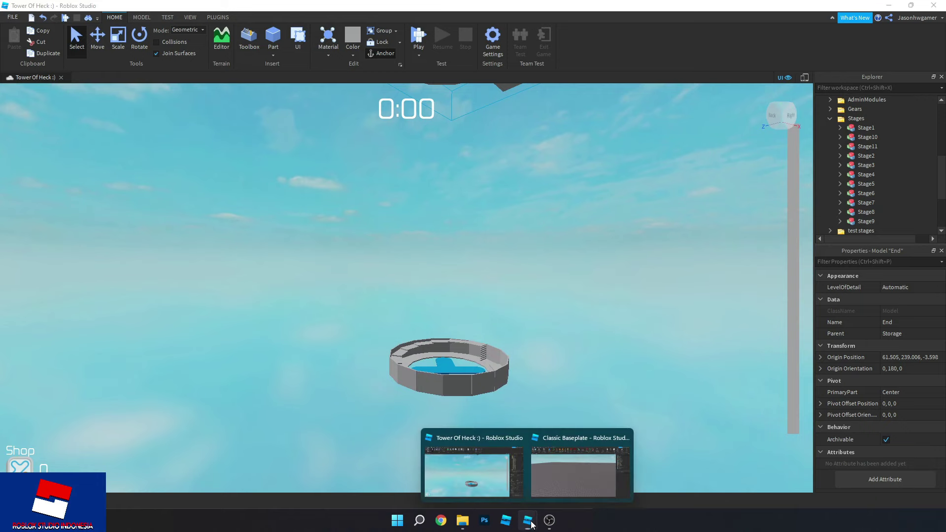
{"action": "left_click", "coordinate": [552, 495]}
{"action": "scroll", "coordinate": [480, 346], "scroll_direction": "down", "scroll_amount": 5}
{"action": "mouse_move", "coordinate": [480, 346]}
{"action": "right_mouse_down"}
{"action": "mouse_move", "coordinate": [479, 369]}
{"action": "mouse_move", "coordinate": [472, 351]}
{"action": "right_mouse_up"}
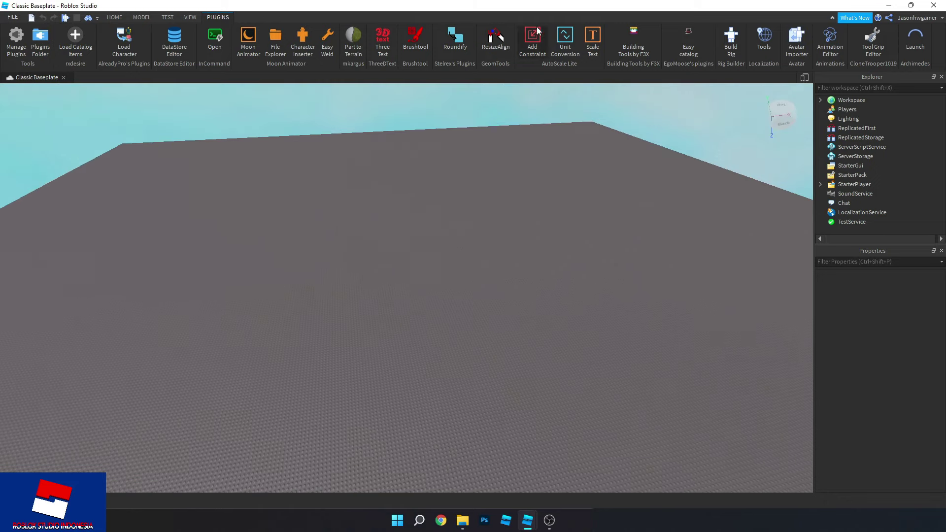
{"action": "left_click", "coordinate": [646, 36]}
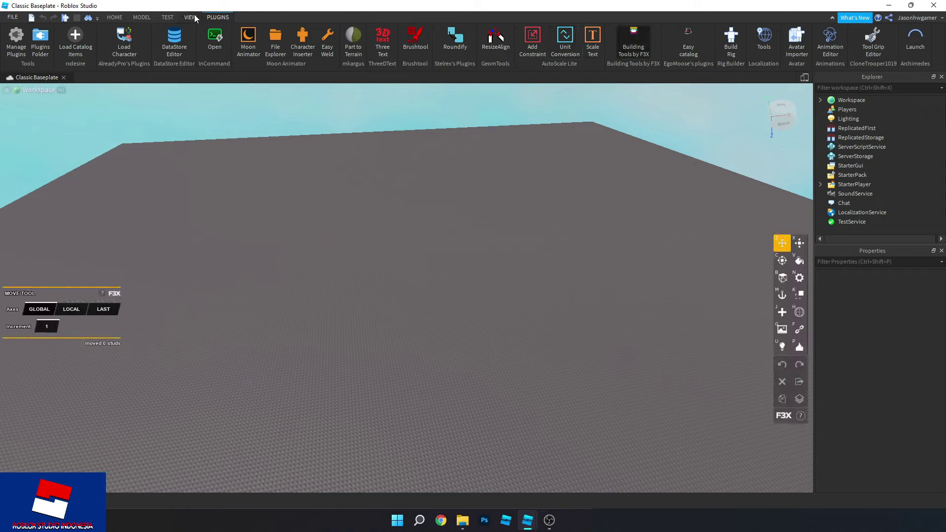
Insert a block part onto the baseplate.
{"action": "left_click", "coordinate": [142, 17]}
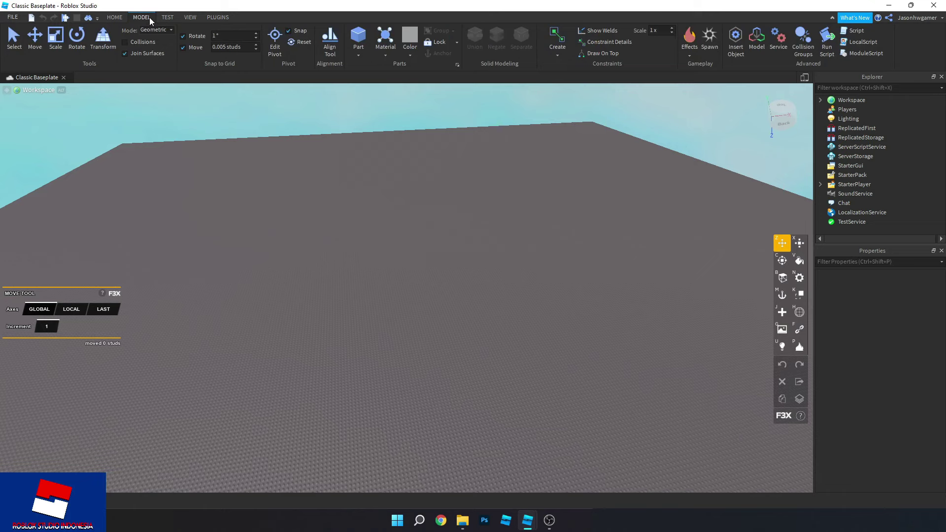
{"action": "left_click", "coordinate": [117, 18]}
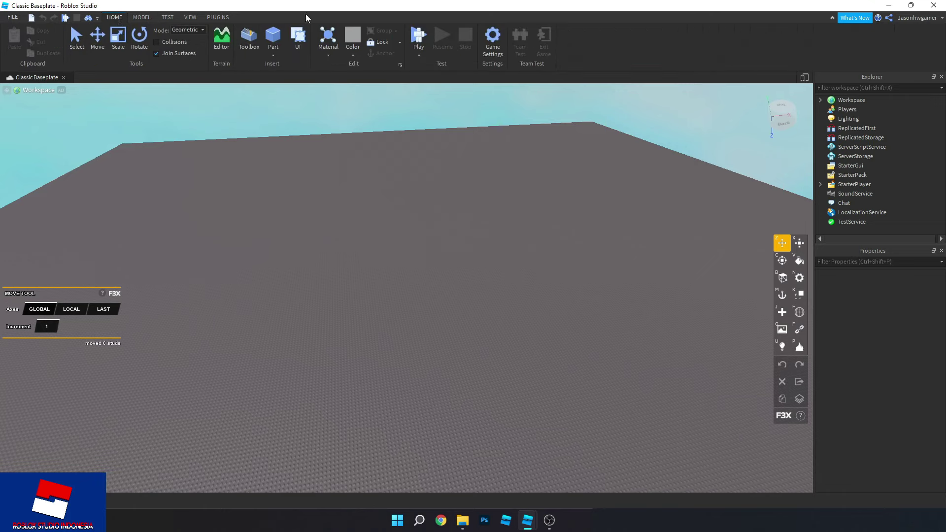
{"action": "left_click", "coordinate": [220, 18]}
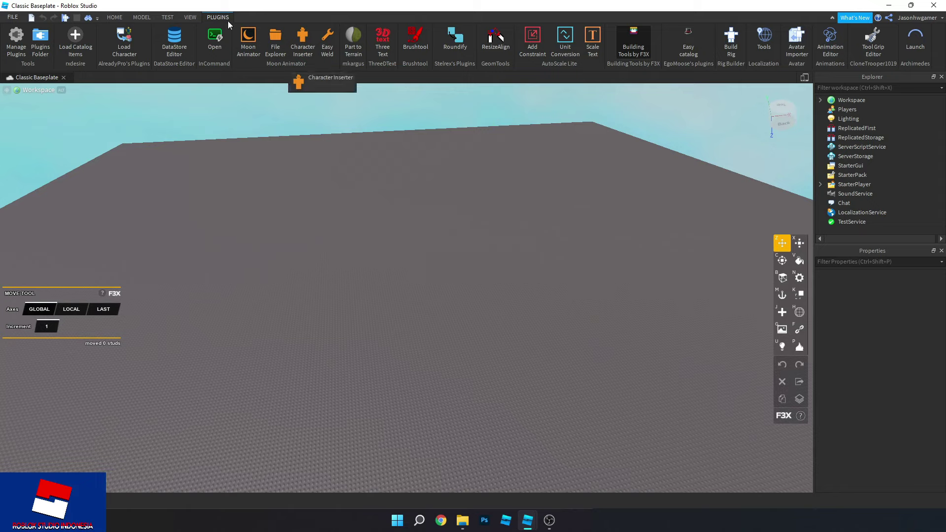
{"action": "left_click", "coordinate": [114, 17]}
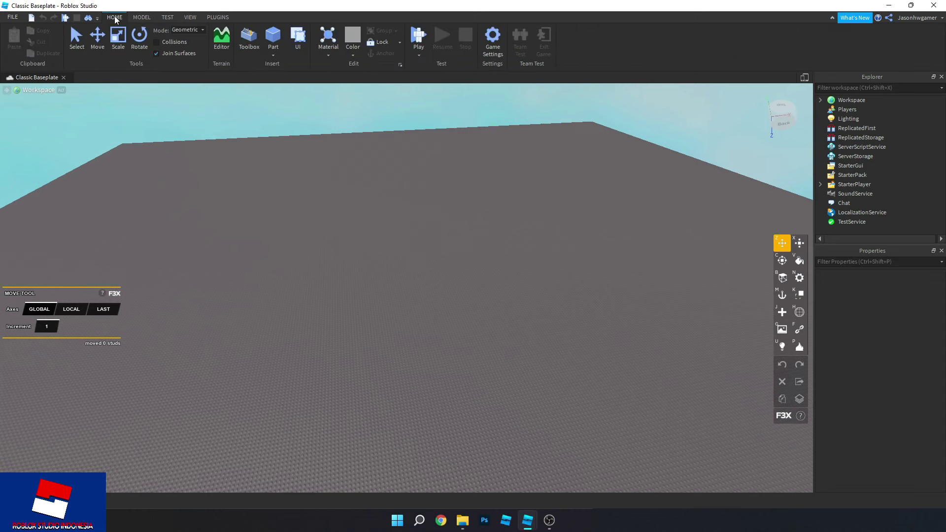
{"action": "left_click", "coordinate": [272, 36]}
{"action": "right_click_drag", "start_coordinate": [431, 256], "coordinate": [430, 256]}
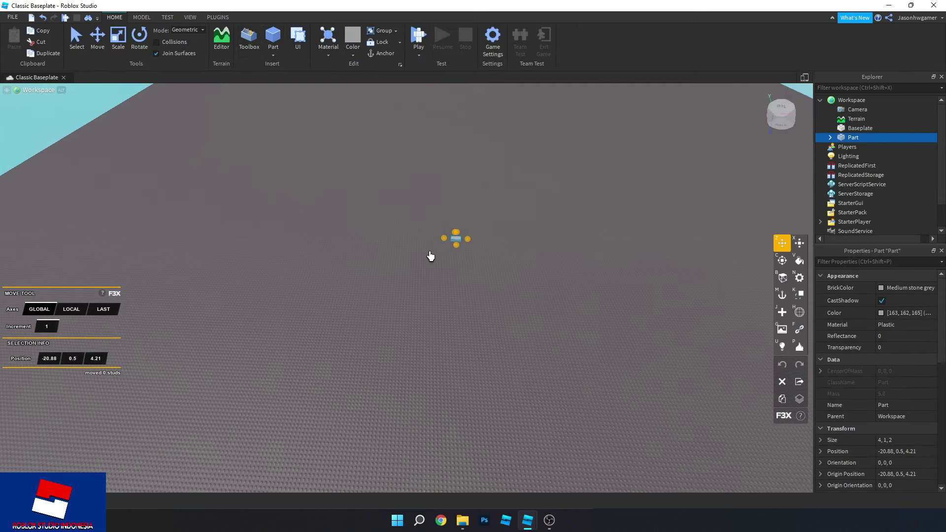
Resize the inserted part into a long thin bar measuring 100 by 1 by 1 studs.
{"action": "left_click", "coordinate": [821, 439]}
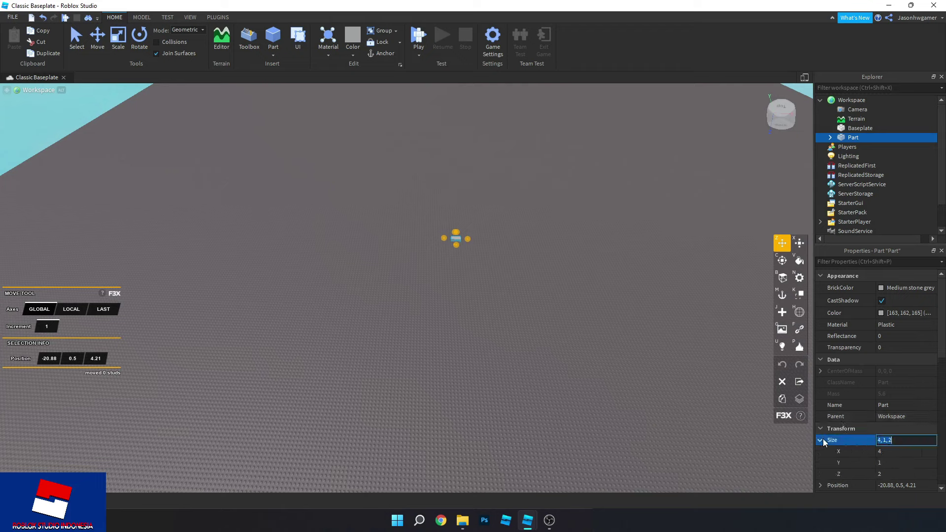
{"action": "left_click", "coordinate": [890, 452]}
{"action": "type", "text": "1"}
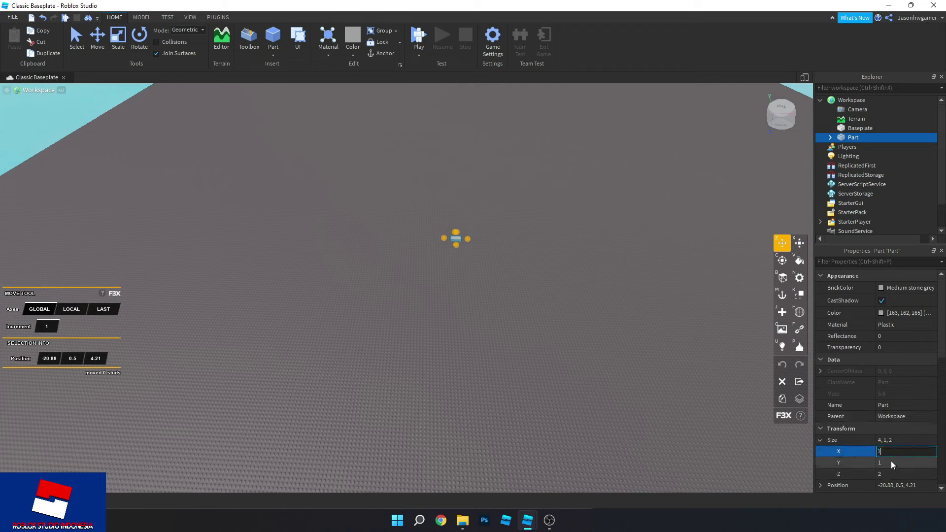
{"action": "type", "text": "00"}
{"action": "key", "text": "Return"}
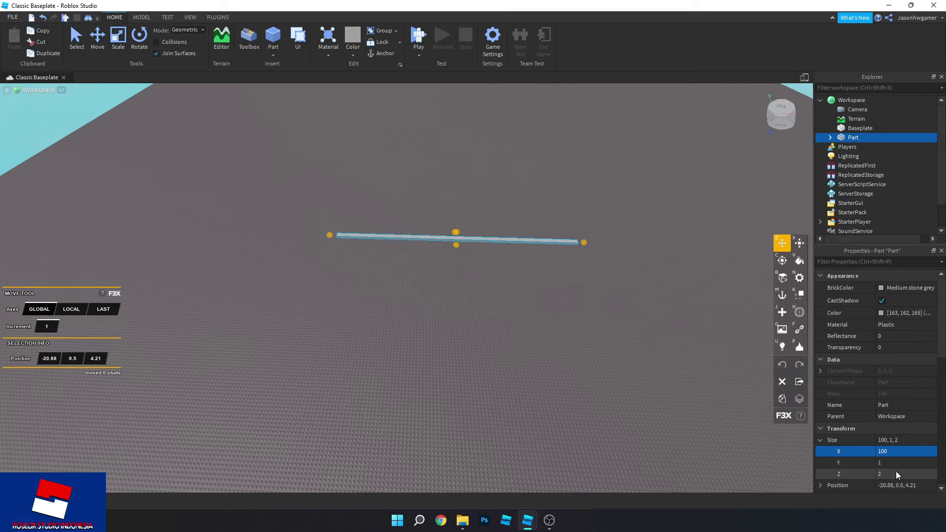
{"action": "left_click", "coordinate": [896, 473]}
{"action": "type", "text": "1"}
{"action": "key", "text": "Return"}
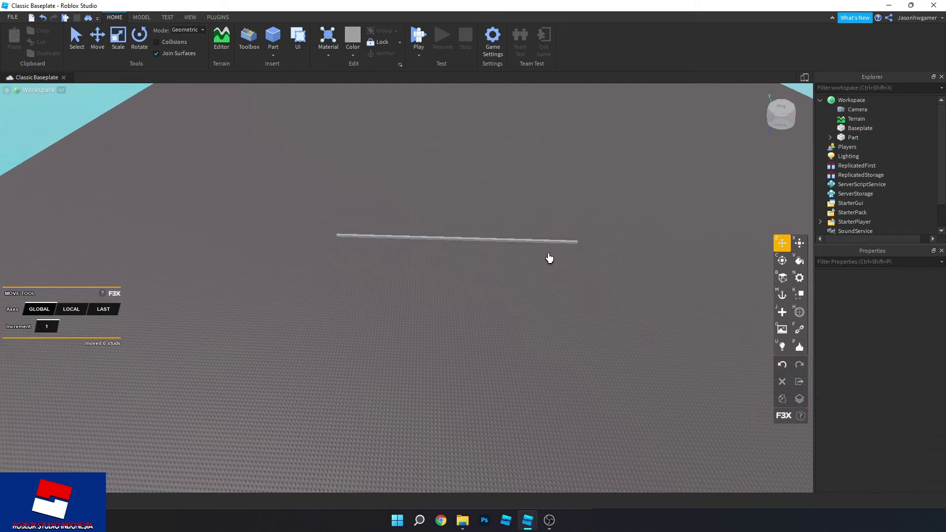
Insert a second block part and place it at one end of the long bar.
{"action": "scroll", "coordinate": [545, 246], "scroll_direction": "up", "scroll_amount": 3}
{"action": "key", "text": "w"}
{"action": "right_click_drag", "start_coordinate": [494, 296], "coordinate": [496, 296]}
{"action": "scroll", "coordinate": [495, 296], "scroll_direction": "down", "scroll_amount": 3}
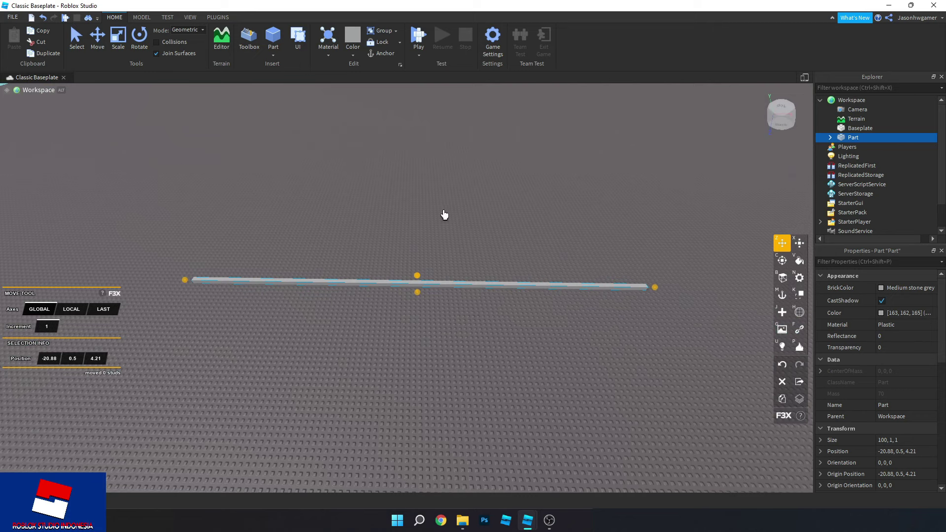
{"action": "left_click", "coordinate": [273, 39]}
{"action": "left_click_drag", "start_coordinate": [413, 281], "coordinate": [662, 289]}
{"action": "key", "text": "f"}
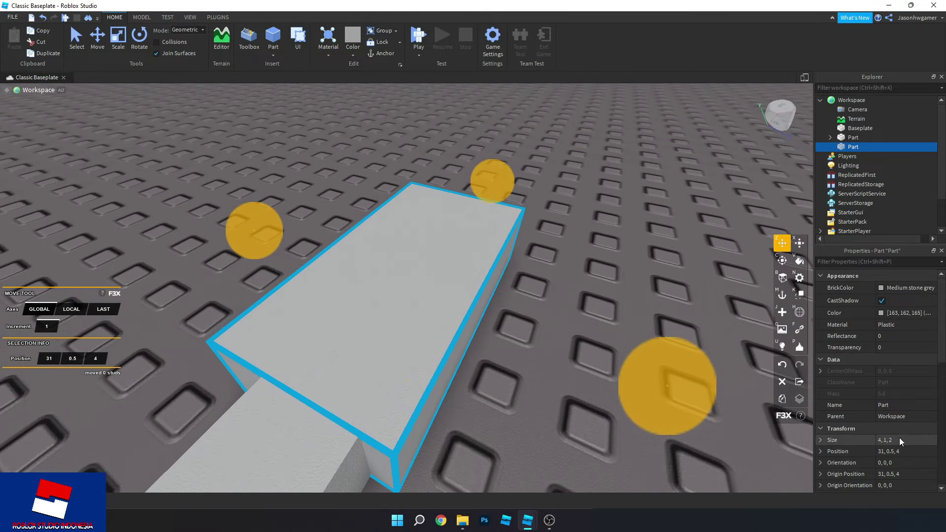
Set the second part's size to 1, 15.5, 20 to form a wall panel.
{"action": "left_click", "coordinate": [825, 440]}
{"action": "scroll", "coordinate": [838, 440], "scroll_direction": "down", "scroll_amount": 2}
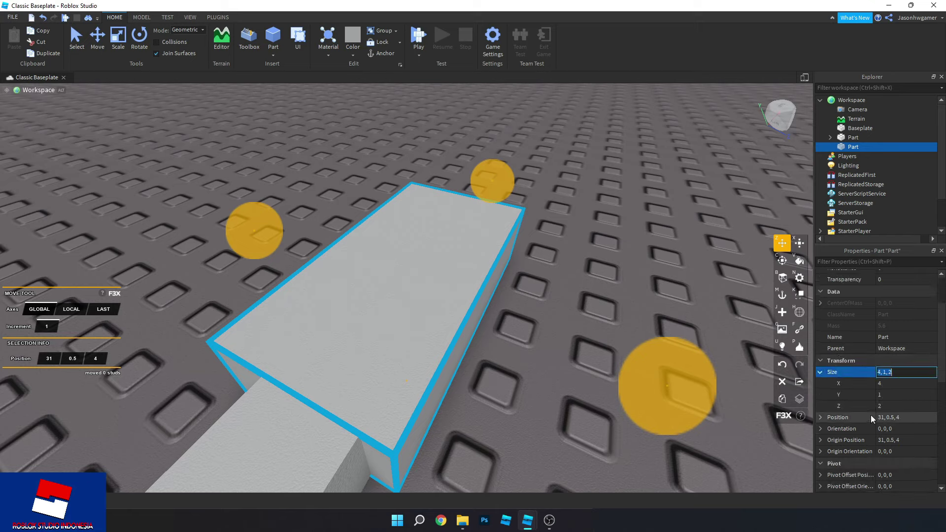
{"action": "left_click", "coordinate": [893, 387]}
{"action": "type", "text": "1"}
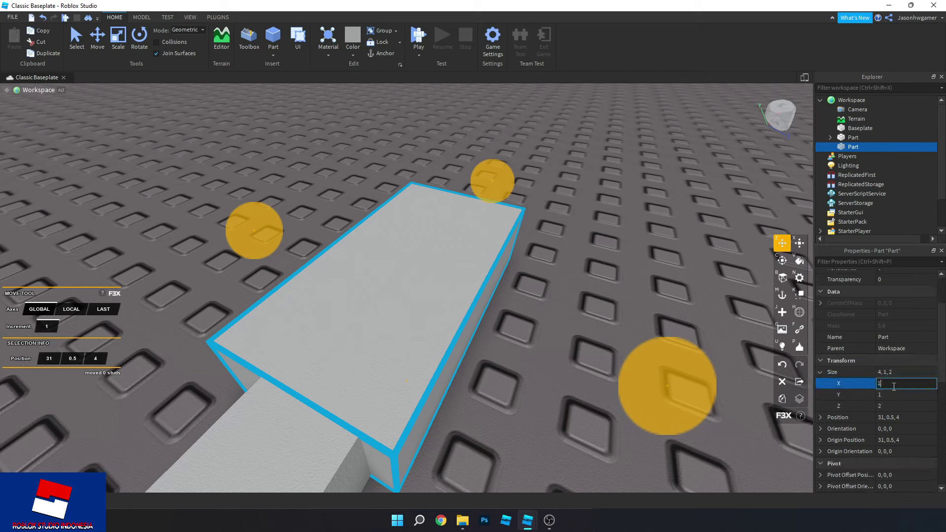
{"action": "left_click", "coordinate": [892, 397]}
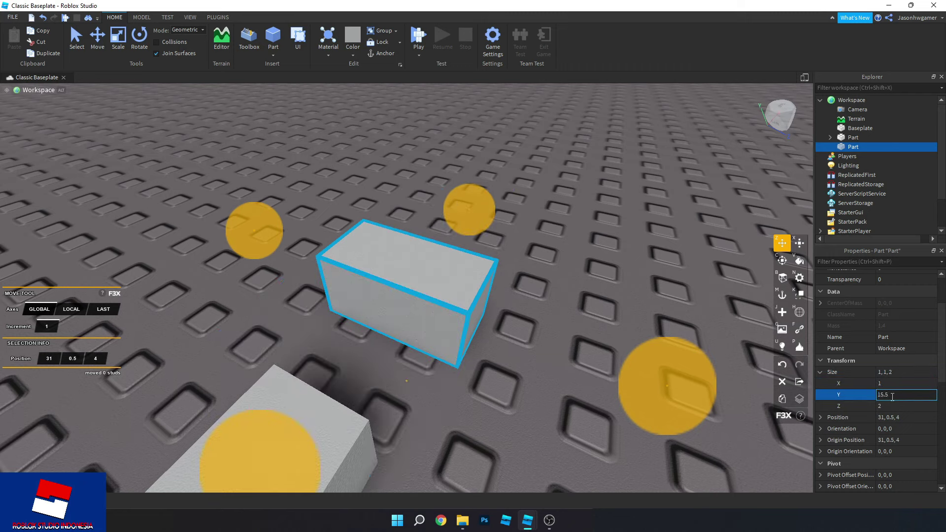
{"action": "key", "text": "Tab"}
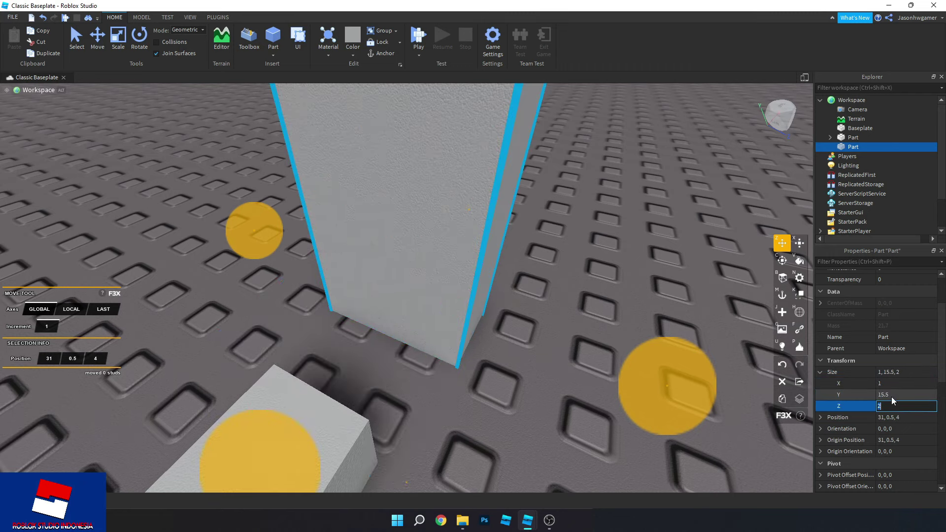
{"action": "type", "text": "20"}
{"action": "key", "text": "Return"}
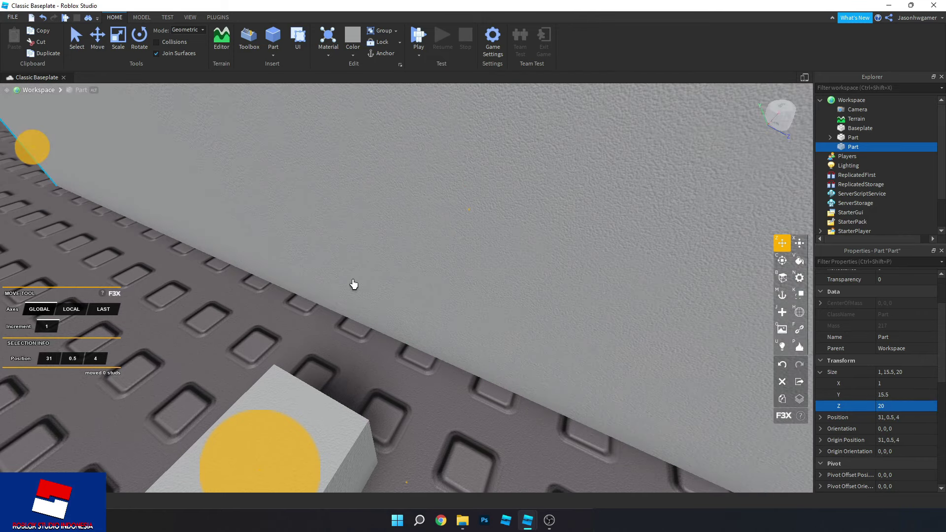
Move the wall panel flush against the bar's end, standing on the baseplate and centred across the bar at about 29.658, 7.75, 4.391.
{"action": "scroll", "coordinate": [360, 282], "scroll_direction": "down", "scroll_amount": 5}
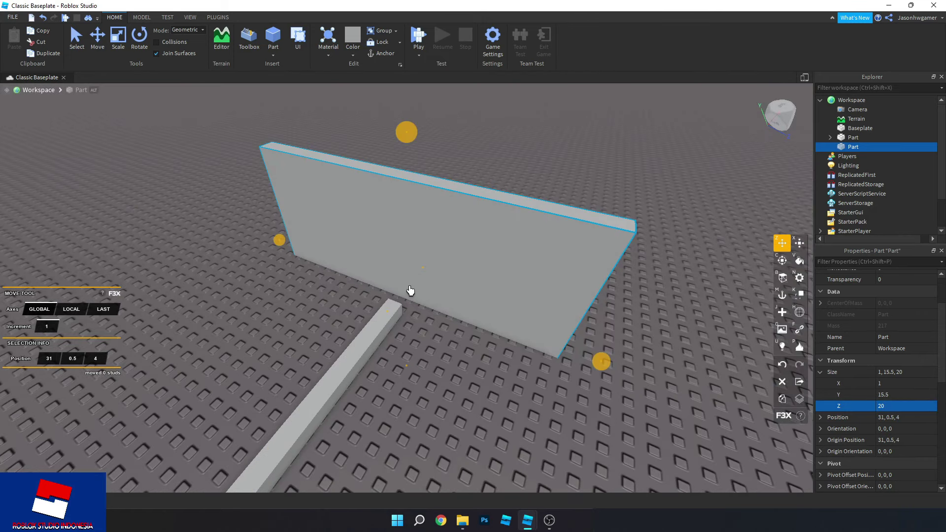
{"action": "mouse_move", "coordinate": [411, 290]}
{"action": "right_mouse_down"}
{"action": "mouse_move", "coordinate": [397, 291]}
{"action": "mouse_move", "coordinate": [391, 309]}
{"action": "mouse_move", "coordinate": [402, 282]}
{"action": "right_mouse_up"}
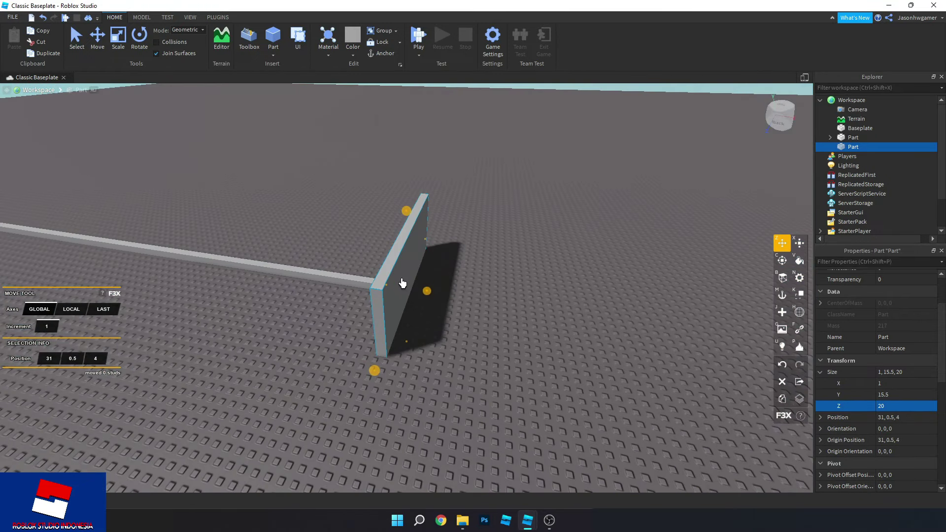
{"action": "left_click", "coordinate": [98, 37]}
{"action": "left_click_drag", "start_coordinate": [395, 295], "coordinate": [384, 324]}
{"action": "right_click_drag", "start_coordinate": [384, 324], "coordinate": [384, 327]}
{"action": "left_click_drag", "start_coordinate": [432, 287], "coordinate": [458, 326]}
{"action": "right_click_drag", "start_coordinate": [458, 327], "coordinate": [458, 311]}
{"action": "mouse_move", "coordinate": [457, 299]}
{"action": "left_mouse_down"}
{"action": "mouse_move", "coordinate": [452, 288]}
{"action": "mouse_move", "coordinate": [455, 300]}
{"action": "left_mouse_up"}
{"action": "key", "text": "f"}
{"action": "right_click_drag", "start_coordinate": [428, 319], "coordinate": [428, 320]}
{"action": "left_click_drag", "start_coordinate": [484, 348], "coordinate": [422, 409]}
{"action": "right_click_drag", "start_coordinate": [401, 370], "coordinate": [397, 365]}
{"action": "left_click_drag", "start_coordinate": [474, 289], "coordinate": [476, 289]}
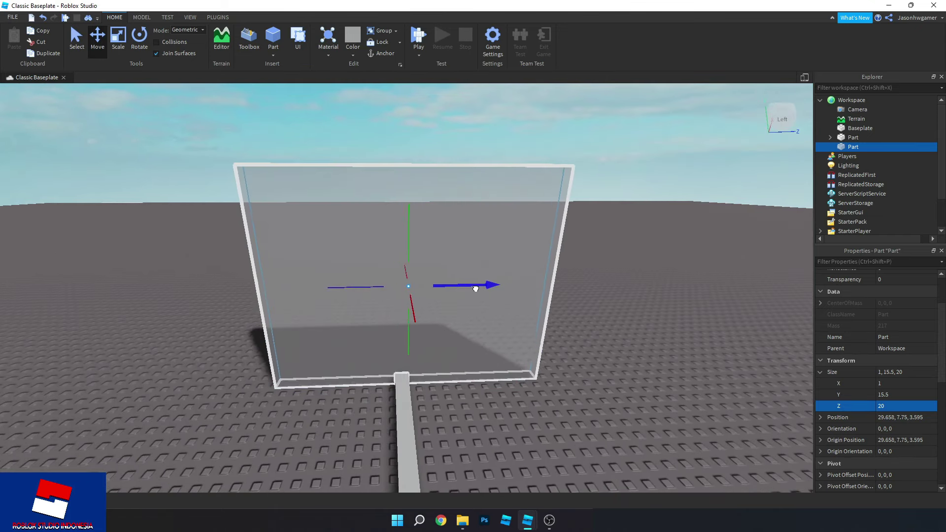
{"action": "left_click", "coordinate": [643, 329]}
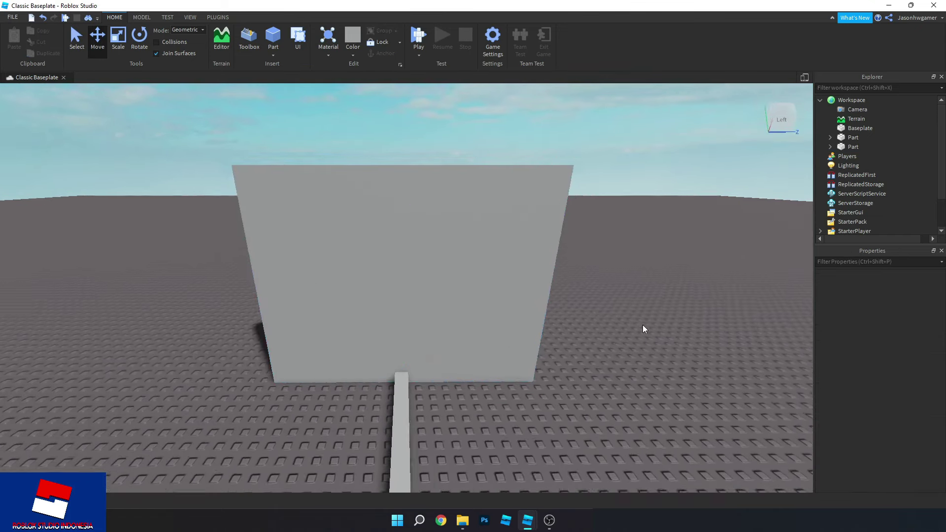
Duplicate the wall panel and move the copy flush against the bar's opposite end, at about -71.397, 7.75, 4.391.
{"action": "right_click_drag", "start_coordinate": [642, 325], "coordinate": [509, 302]}
{"action": "scroll", "coordinate": [624, 329], "scroll_direction": "down", "scroll_amount": 8}
{"action": "left_click", "coordinate": [405, 285]}
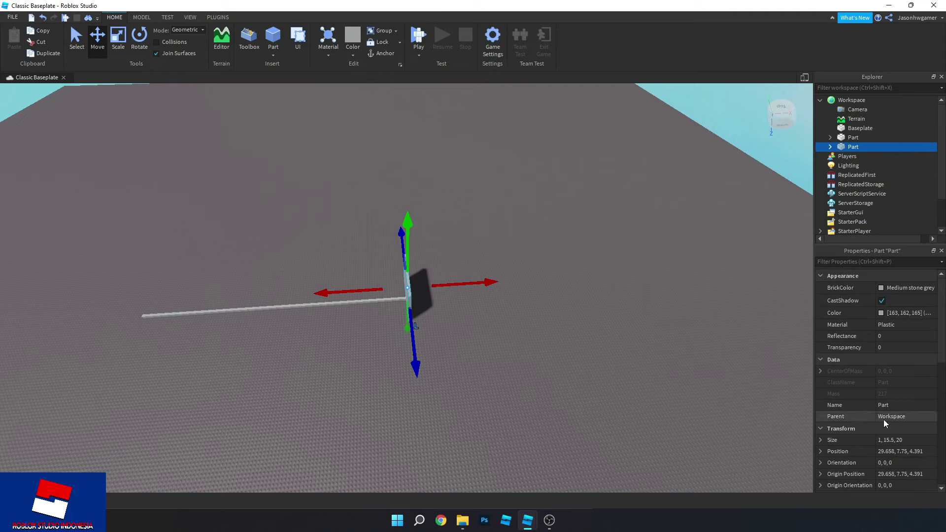
{"action": "left_click", "coordinate": [822, 441]}
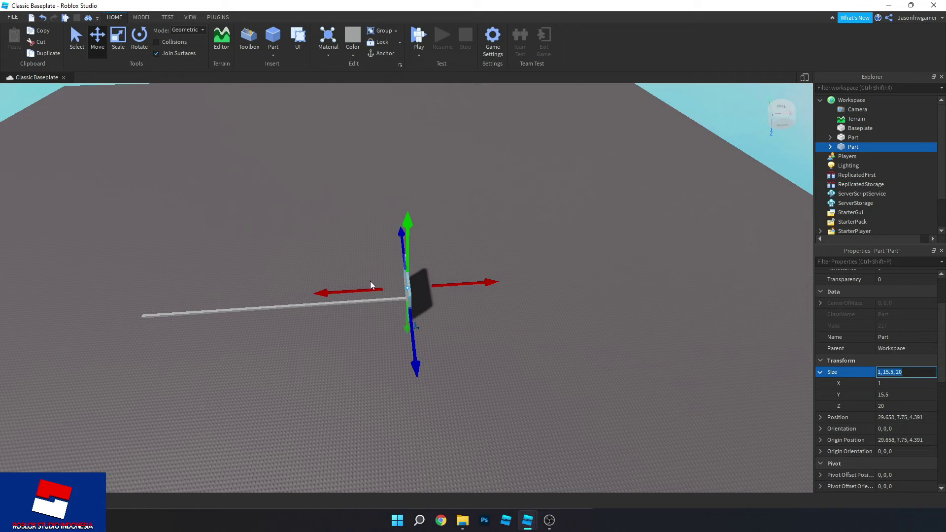
{"action": "key", "text": "ctrl+d"}
{"action": "left_click_drag", "start_coordinate": [483, 286], "coordinate": [238, 312]}
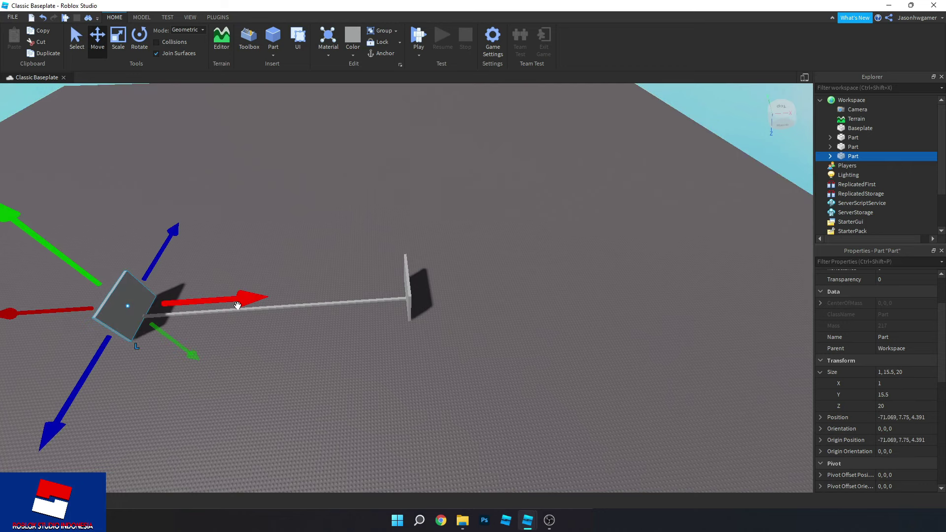
{"action": "key", "text": "f"}
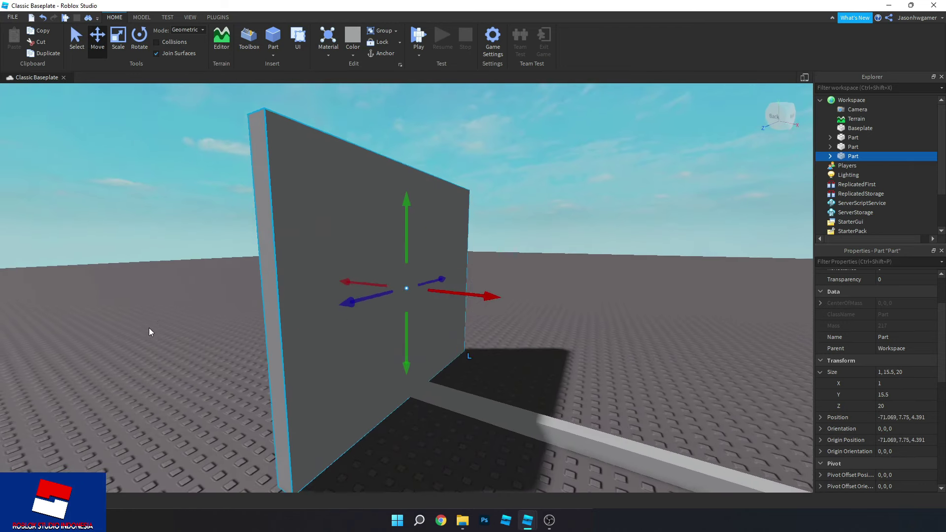
{"action": "mouse_move", "coordinate": [452, 293]}
{"action": "left_mouse_down"}
{"action": "mouse_move", "coordinate": [443, 294]}
{"action": "mouse_move", "coordinate": [449, 303]}
{"action": "left_mouse_up"}
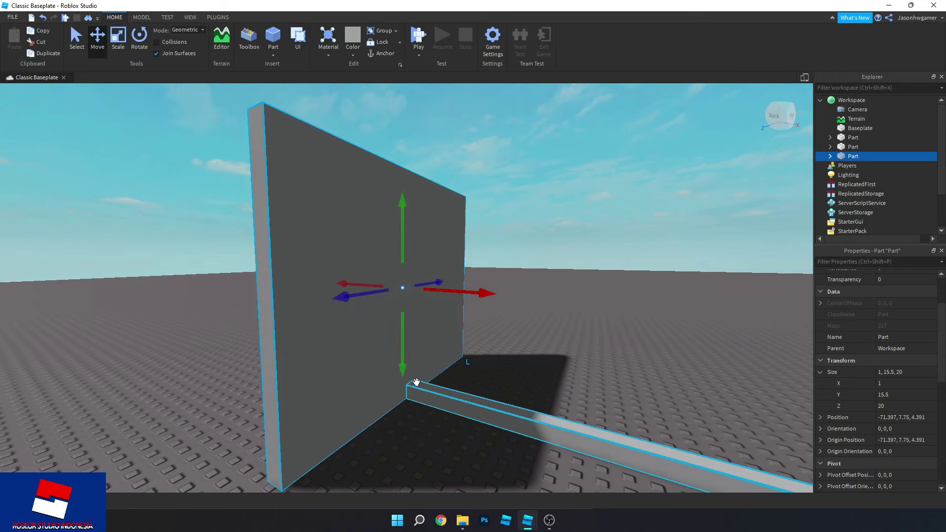
Turn off CastShadow for both wall panels.
{"action": "right_click_drag", "start_coordinate": [531, 315], "coordinate": [609, 335]}
{"action": "scroll", "coordinate": [548, 325], "scroll_direction": "down", "scroll_amount": 5}
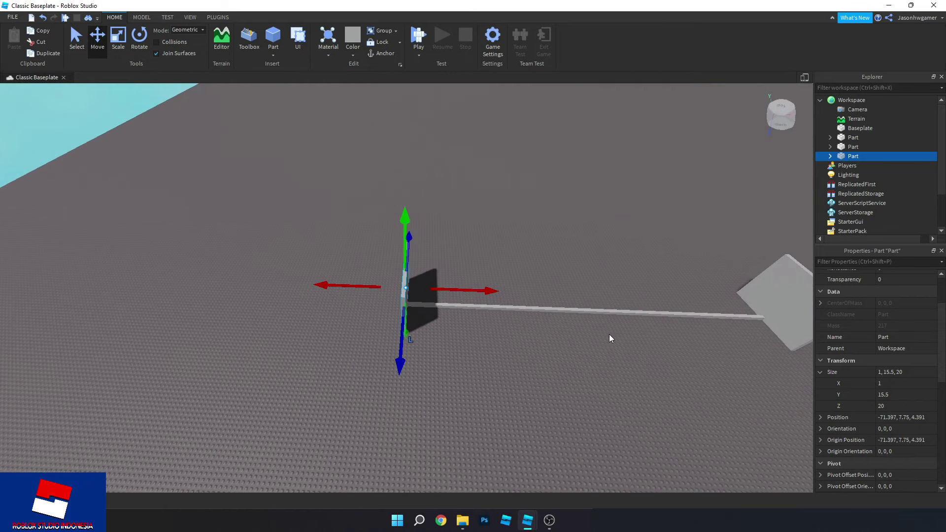
{"action": "left_click", "coordinate": [794, 288], "text": "shift"}
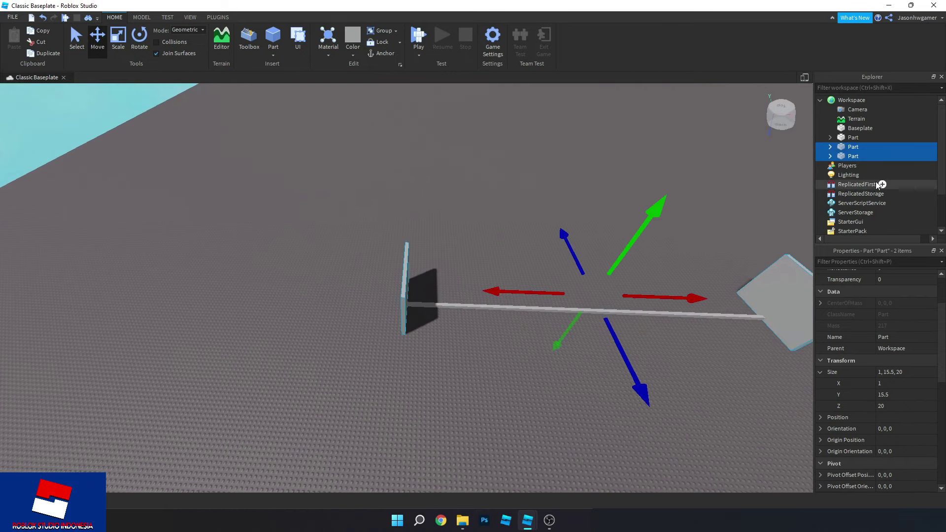
{"action": "left_click", "coordinate": [879, 263]}
{"action": "type", "text": "shadow"}
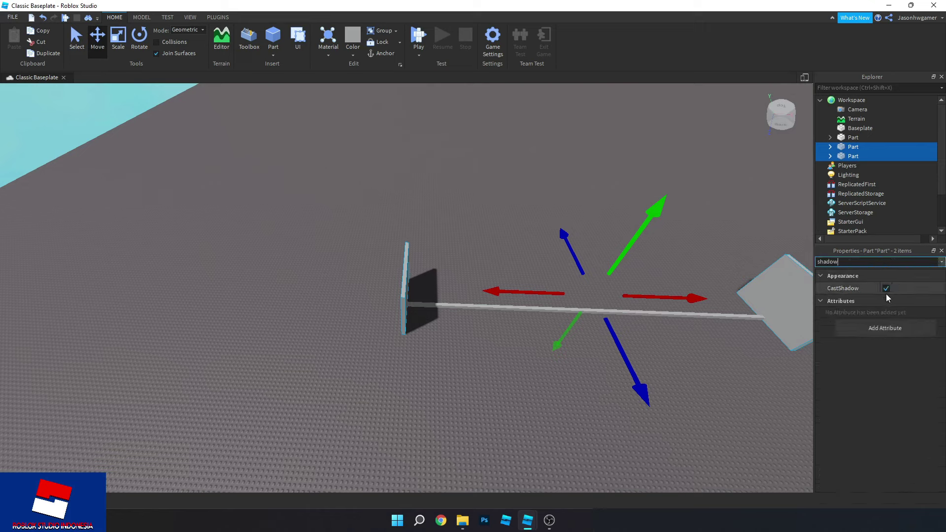
{"action": "left_click", "coordinate": [887, 287]}
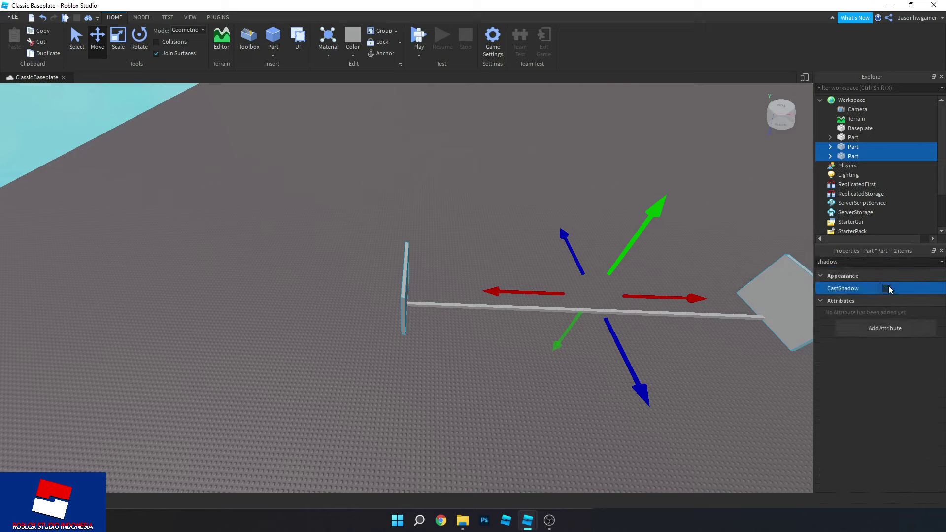
{"action": "left_click", "coordinate": [685, 364]}
Select both wall panels and activate the Building Tools by F3X Rotate tool with its pivot set to Center.
{"action": "right_click_drag", "start_coordinate": [691, 360], "coordinate": [687, 357]}
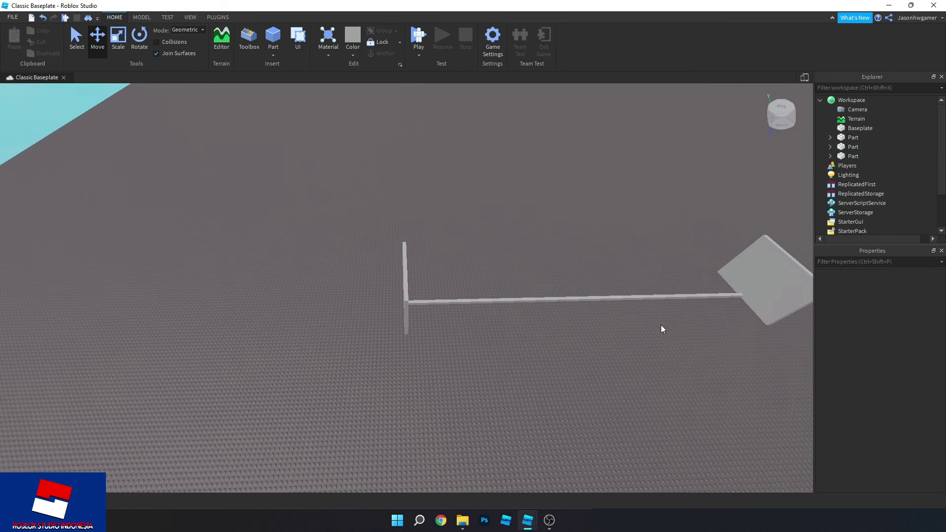
{"action": "left_click", "coordinate": [792, 288]}
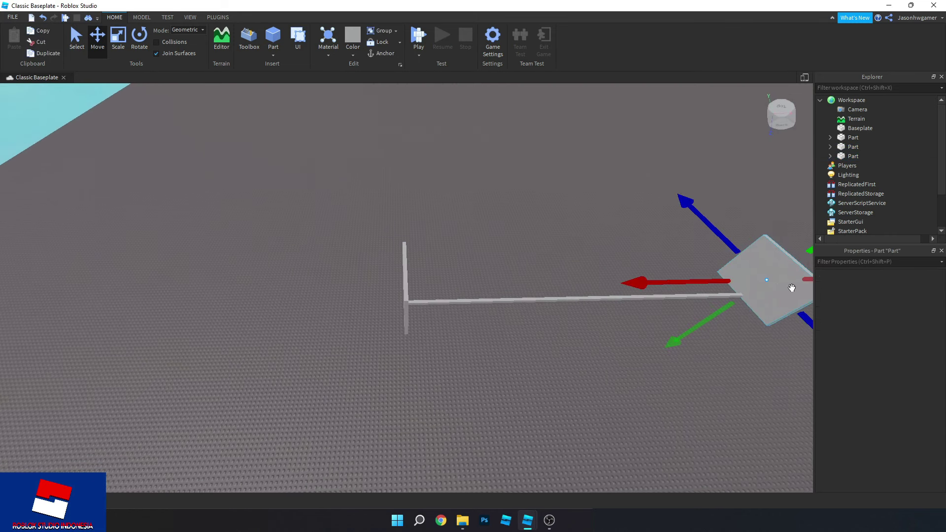
{"action": "left_click", "coordinate": [408, 288], "text": "ctrl"}
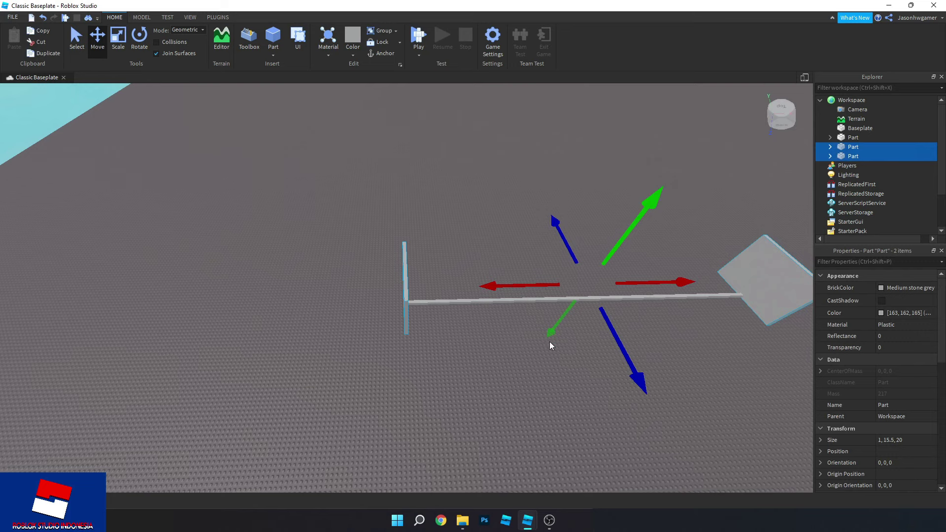
{"action": "key", "text": "f"}
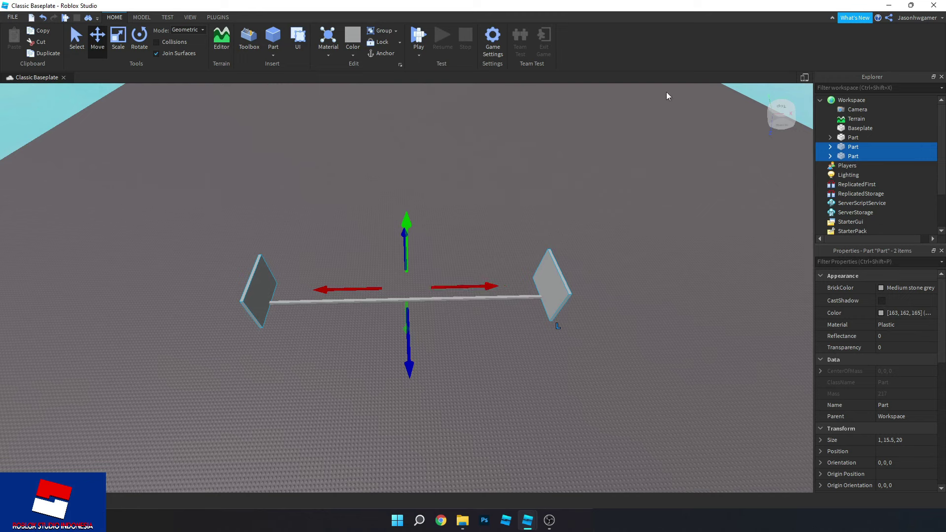
{"action": "left_click", "coordinate": [218, 18]}
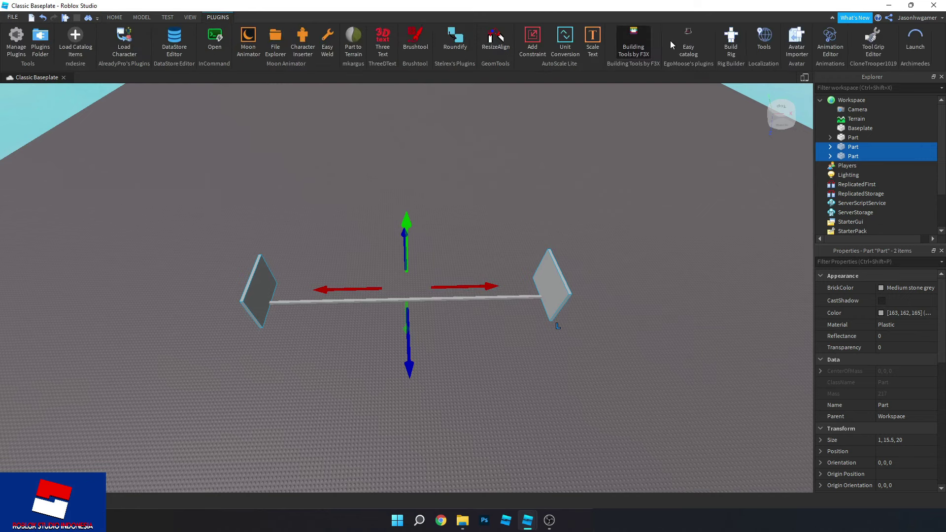
{"action": "left_click", "coordinate": [636, 39]}
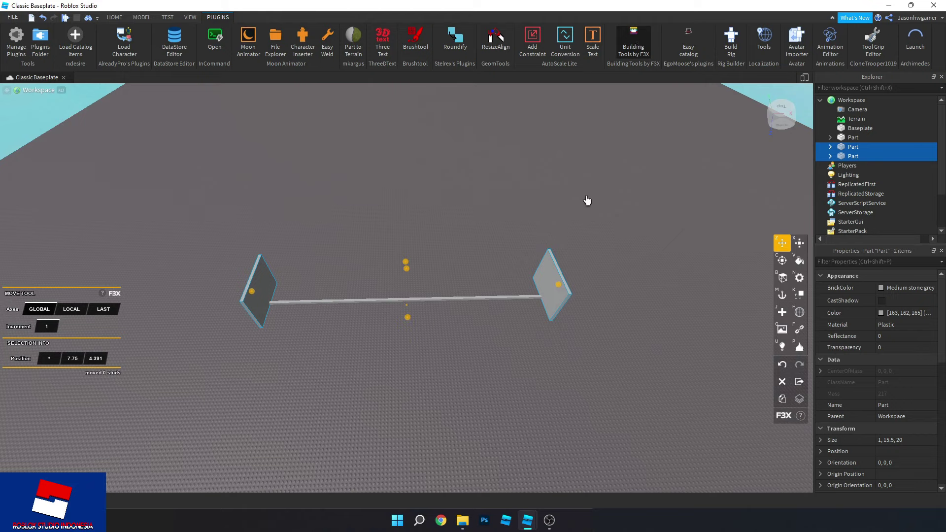
{"action": "left_click", "coordinate": [782, 261]}
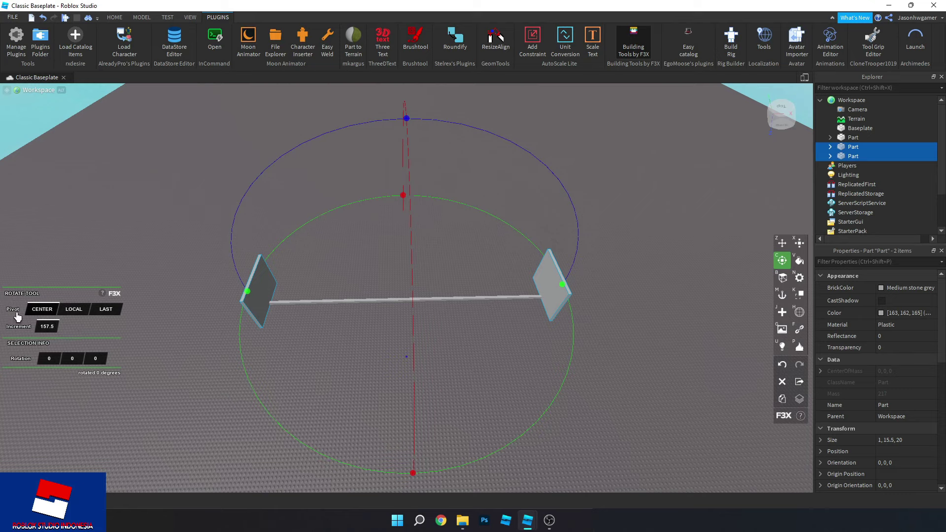
{"action": "left_click", "coordinate": [72, 310]}
{"action": "left_click", "coordinate": [49, 311]}
Reselect only the two wall panels and duplicate them in place.
{"action": "right_click_drag", "start_coordinate": [418, 336], "coordinate": [421, 352]}
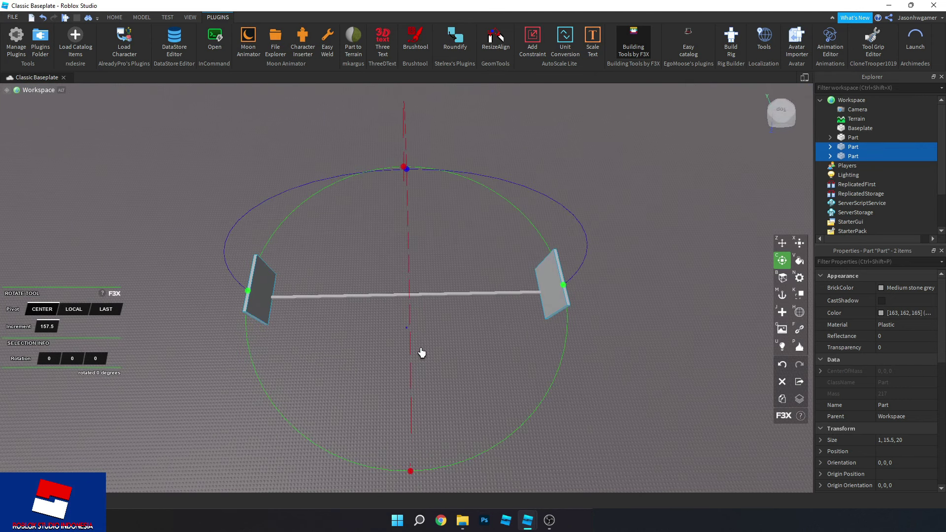
{"action": "left_click", "coordinate": [853, 139]}
{"action": "left_click", "coordinate": [852, 147]}
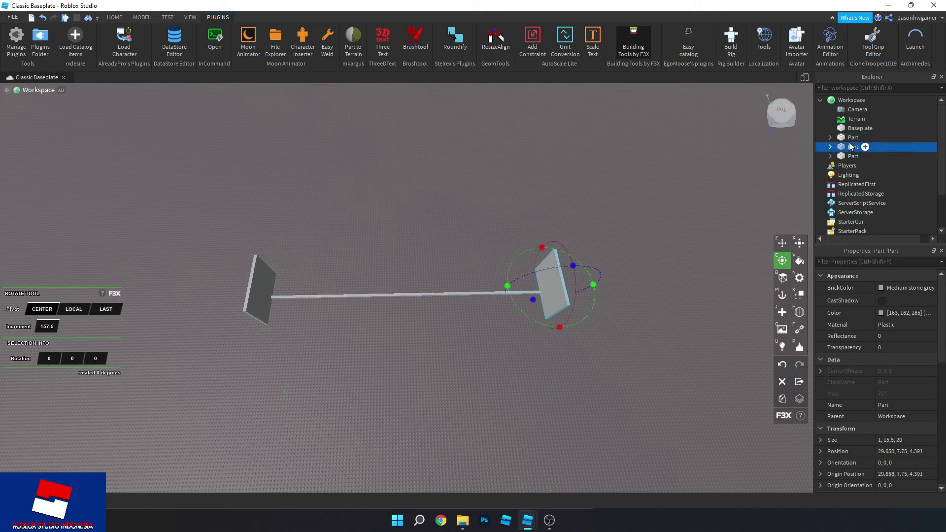
{"action": "left_click", "coordinate": [851, 157], "text": "ctrl"}
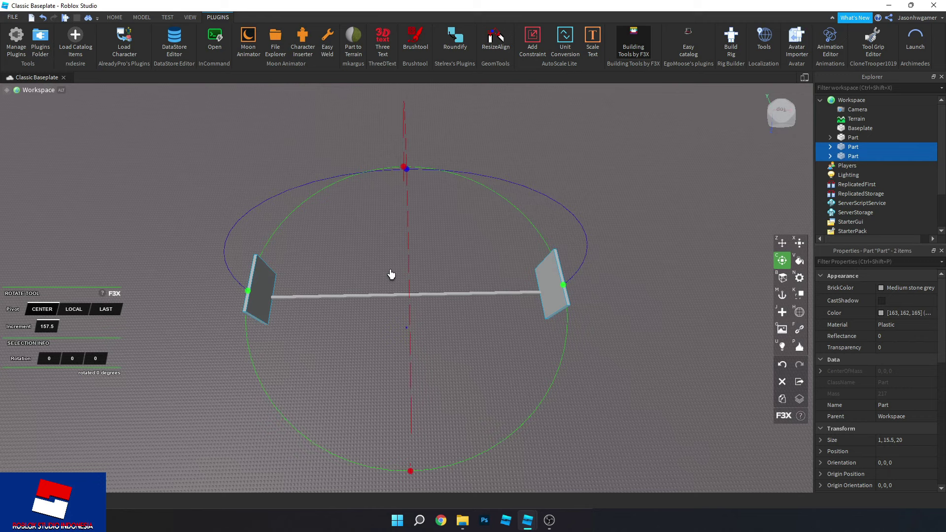
{"action": "key", "text": "ctrl+d"}
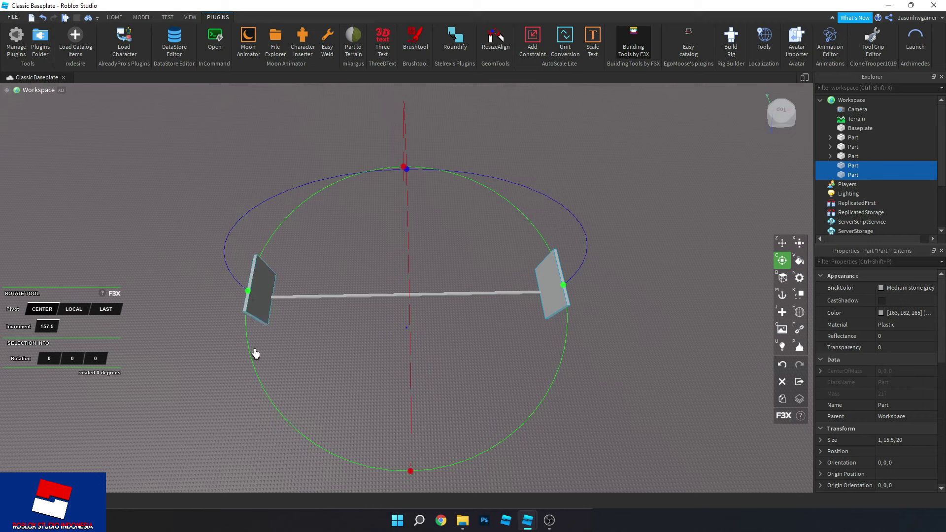
Rotate the duplicated pair of wall panels about their shared center to an orientation of 0, 157.5, 0.
{"action": "left_click_drag", "start_coordinate": [410, 471], "coordinate": [412, 459]}
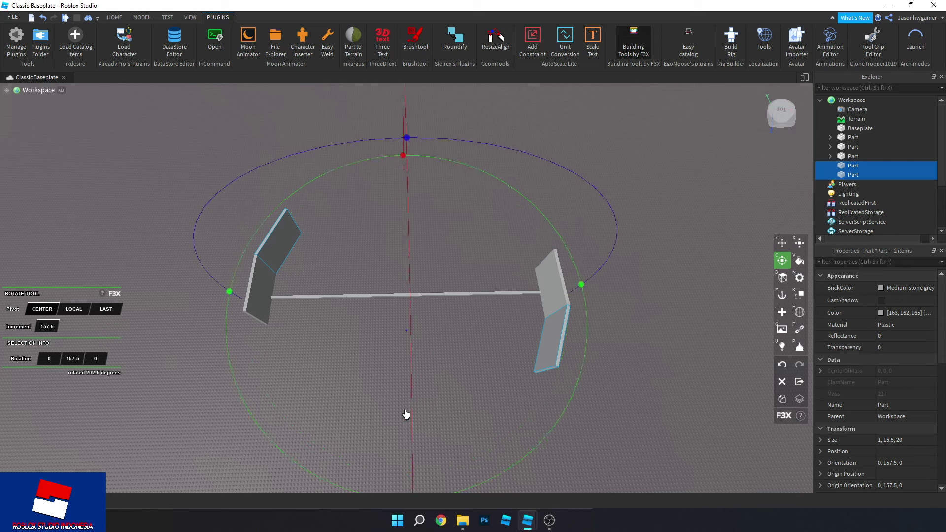
Delete the long thin bar connecting the two sides of the wall.
{"action": "left_click", "coordinate": [852, 139]}
{"action": "left_click", "coordinate": [849, 167], "text": "shift"}
{"action": "left_click", "coordinate": [849, 173], "text": "shift"}
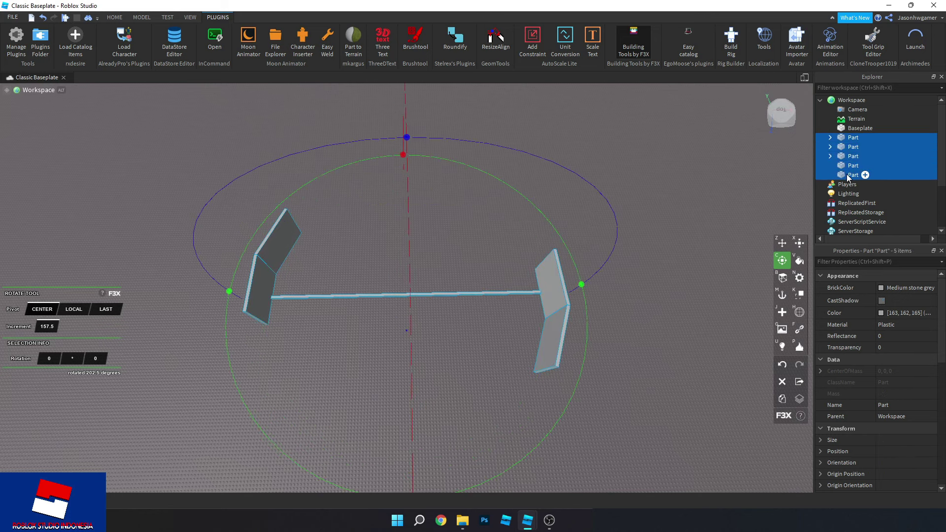
{"action": "left_click", "coordinate": [853, 139]}
{"action": "left_click", "coordinate": [853, 138]}
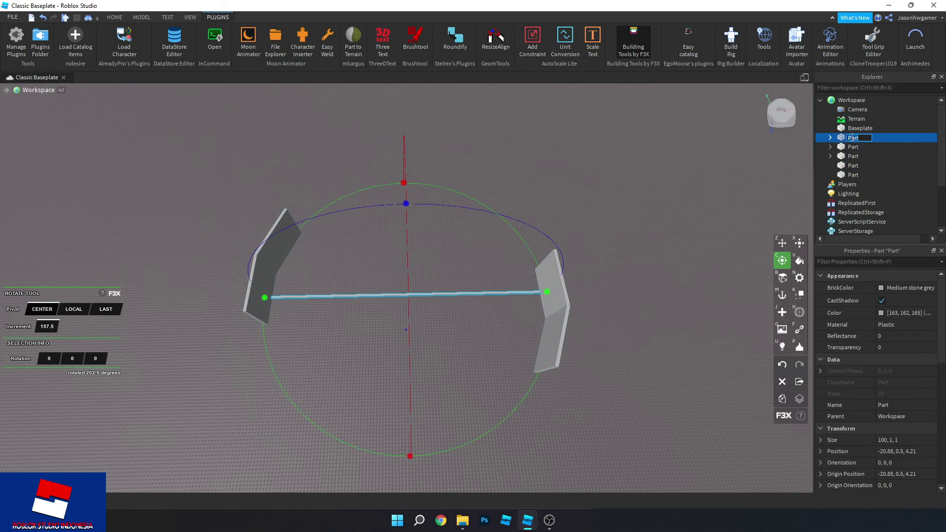
{"action": "key", "text": "Escape"}
{"action": "key", "text": "Delete"}
Duplicate all four wall panels and rotate the copies 315 degrees about the center so they extend both arcs.
{"action": "left_click", "coordinate": [850, 137]}
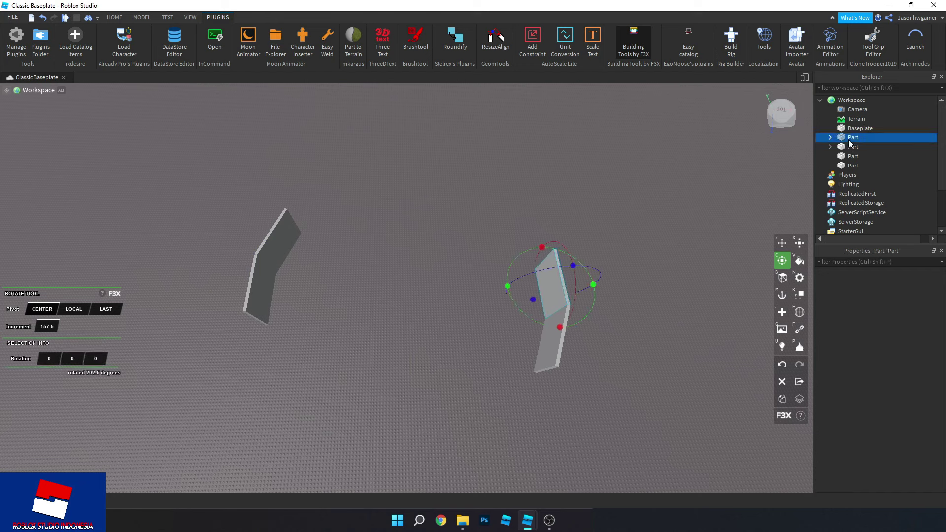
{"action": "left_click", "coordinate": [848, 165], "text": "shift"}
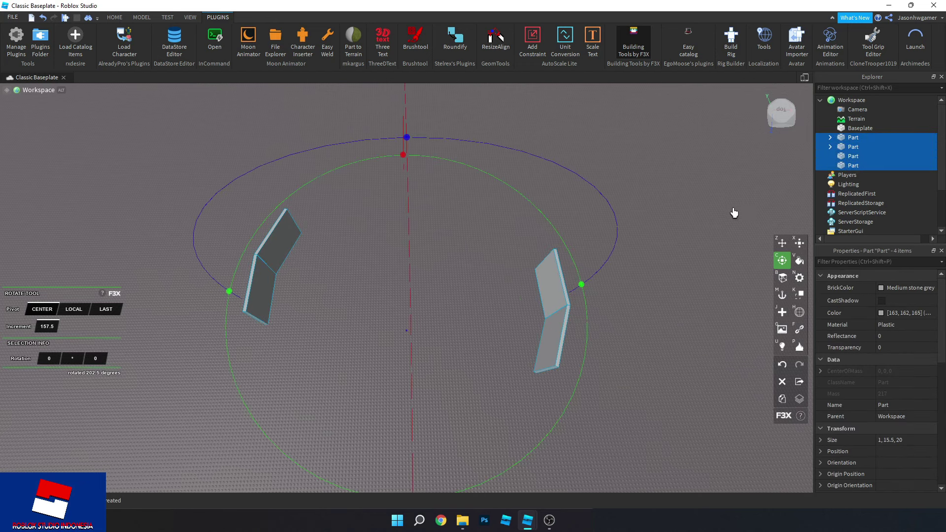
{"action": "key", "text": "ctrl+d"}
{"action": "left_click_drag", "start_coordinate": [582, 288], "coordinate": [396, 166]}
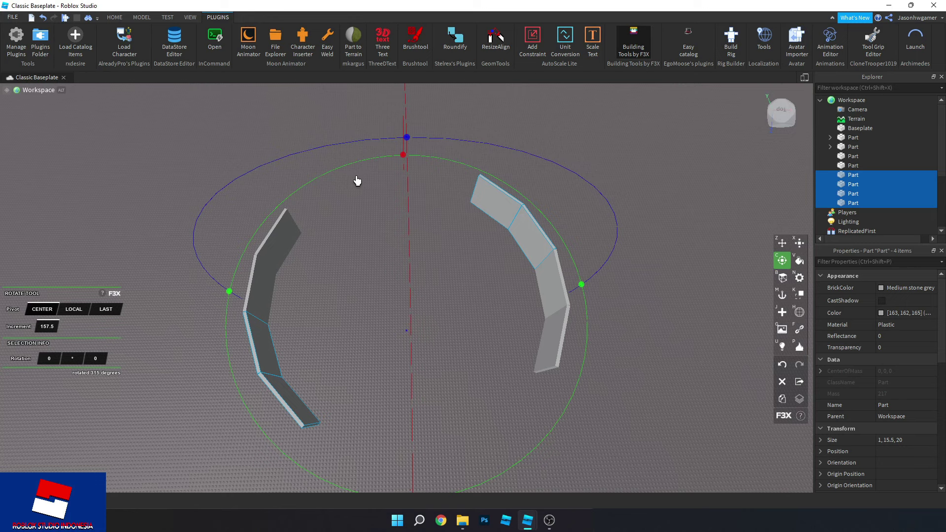
{"action": "left_click_drag", "start_coordinate": [358, 181], "coordinate": [410, 184]}
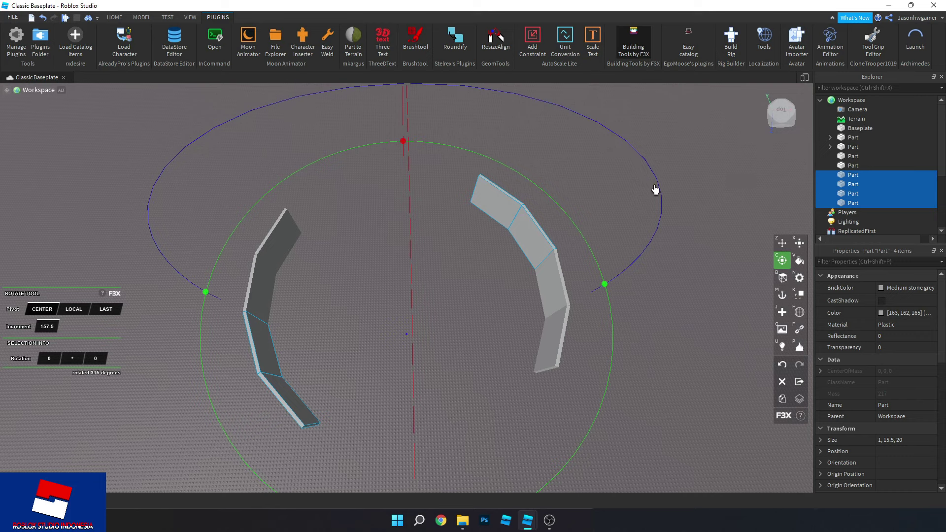
{"action": "key", "text": "ctrl+d"}
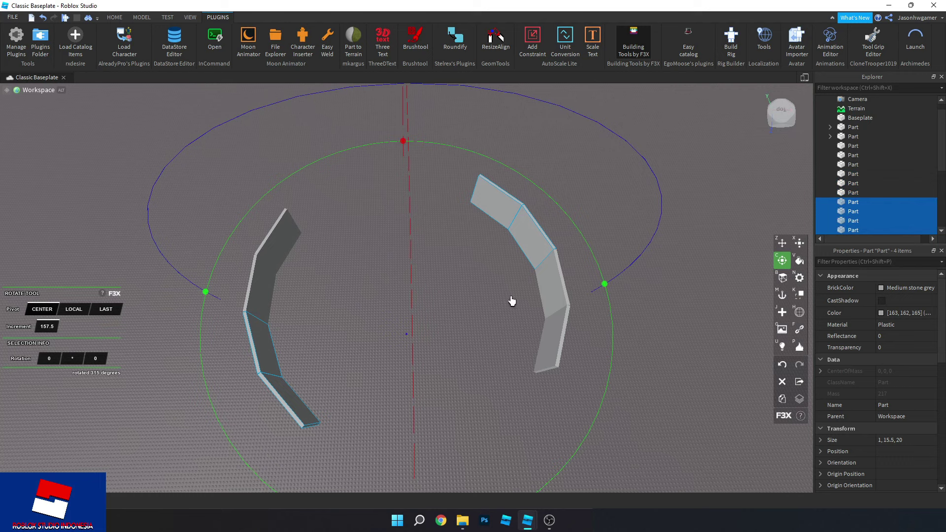
{"action": "left_click_drag", "start_coordinate": [206, 294], "coordinate": [630, 316]}
{"action": "left_click_drag", "start_coordinate": [205, 296], "coordinate": [224, 357]}
{"action": "scroll", "coordinate": [224, 357], "scroll_direction": "down", "scroll_amount": 3}
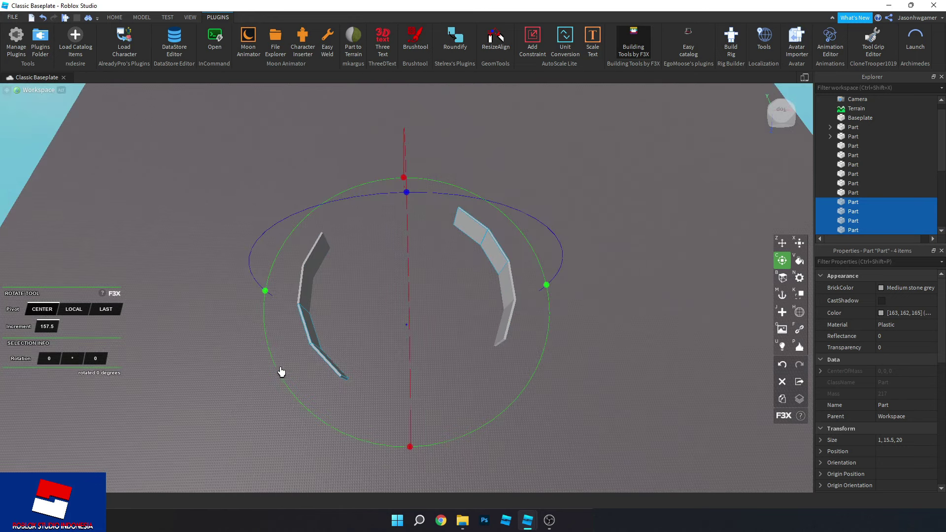
{"action": "left_click_drag", "start_coordinate": [265, 294], "coordinate": [394, 201]}
{"action": "left_click_drag", "start_coordinate": [401, 204], "coordinate": [376, 204]}
{"action": "scroll", "coordinate": [574, 256], "scroll_direction": "down", "scroll_amount": 2}
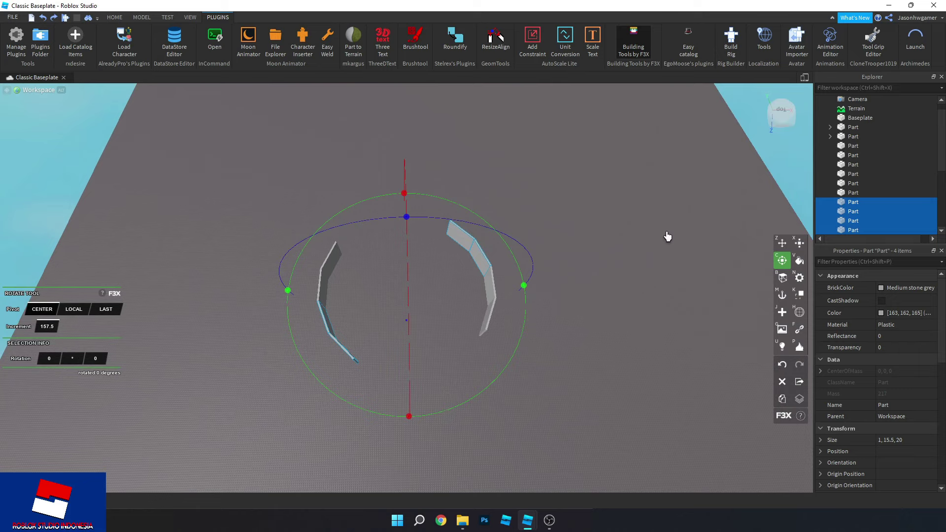
{"action": "left_click", "coordinate": [653, 239]}
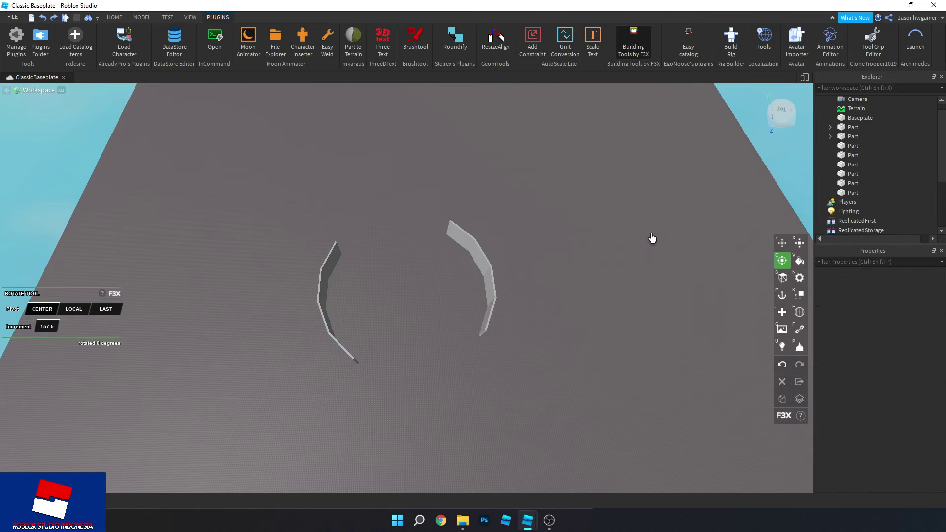
Duplicate the two original opposite wall panels and rotate the copies about the center to an orientation of 0, -45, 0.
{"action": "left_click", "coordinate": [490, 291]}
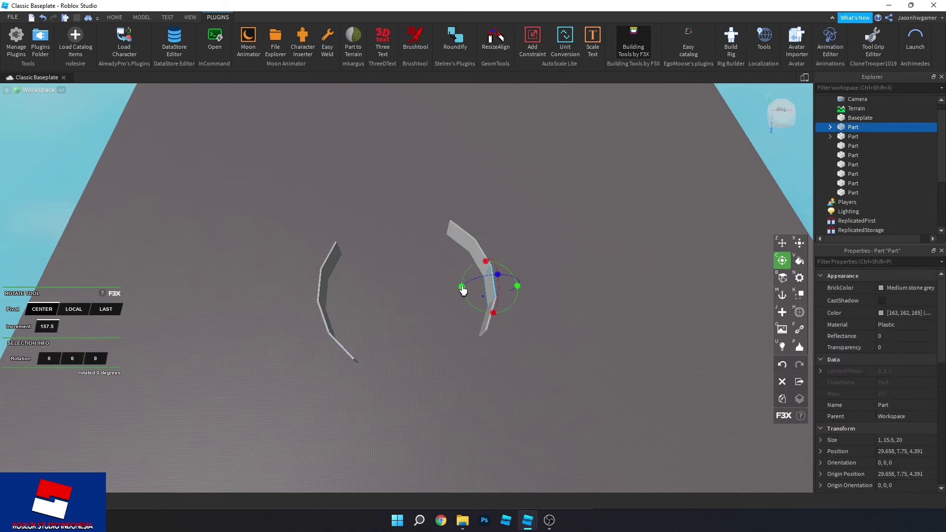
{"action": "left_click", "coordinate": [324, 296], "text": "shift"}
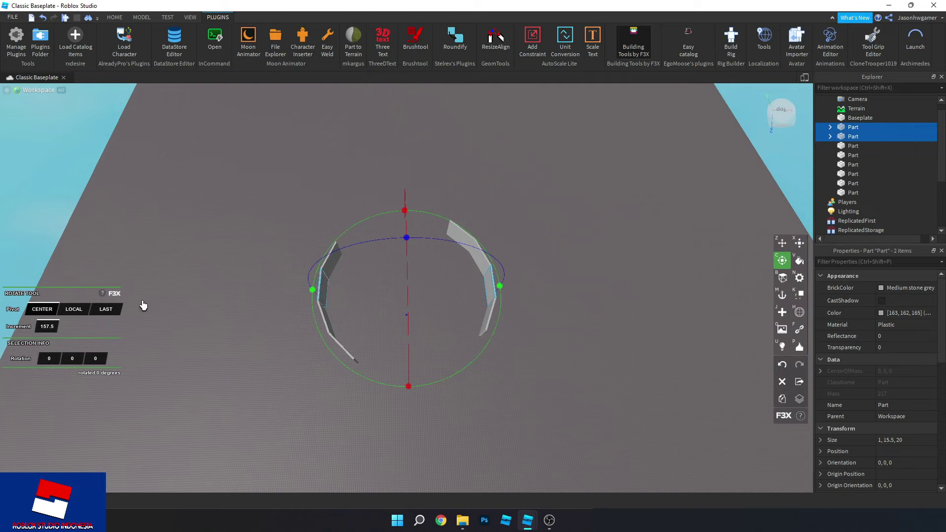
{"action": "key", "text": "ctrl+d"}
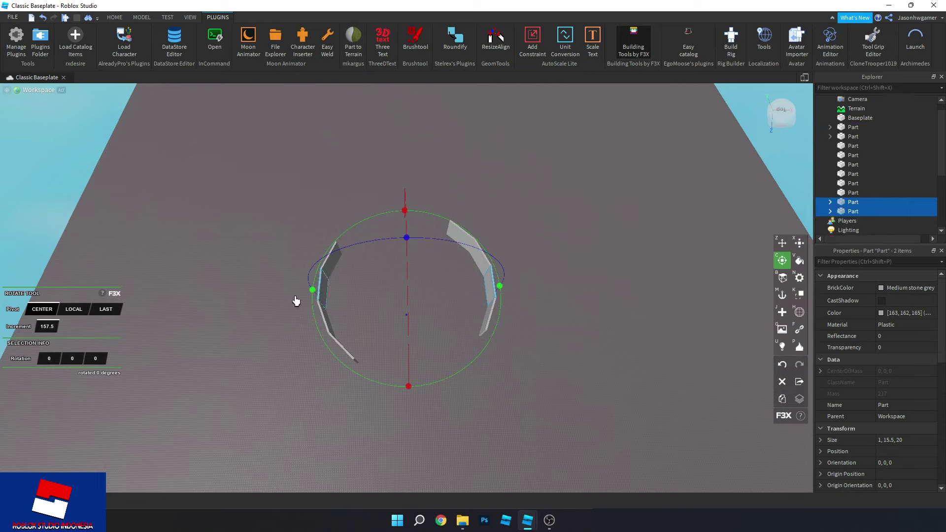
{"action": "left_click_drag", "start_coordinate": [312, 295], "coordinate": [457, 389]}
{"action": "left_click_drag", "start_coordinate": [502, 291], "coordinate": [425, 216]}
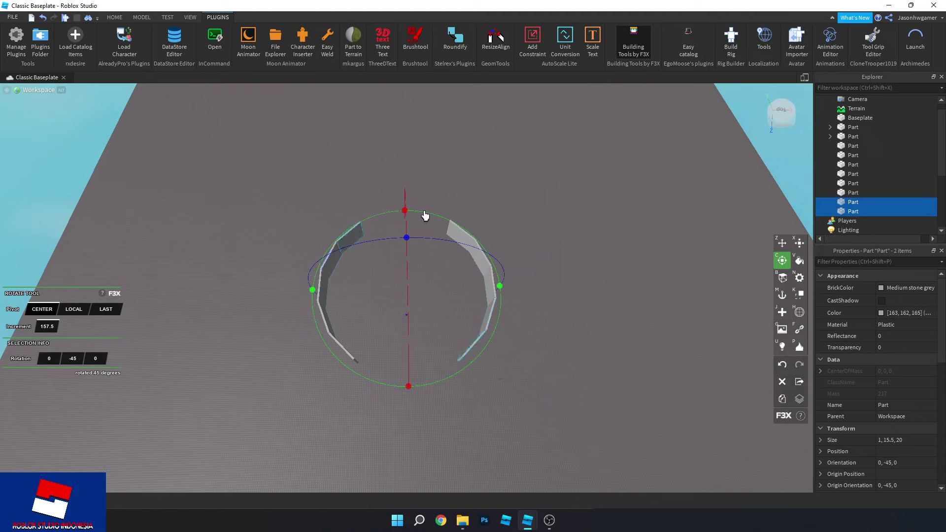
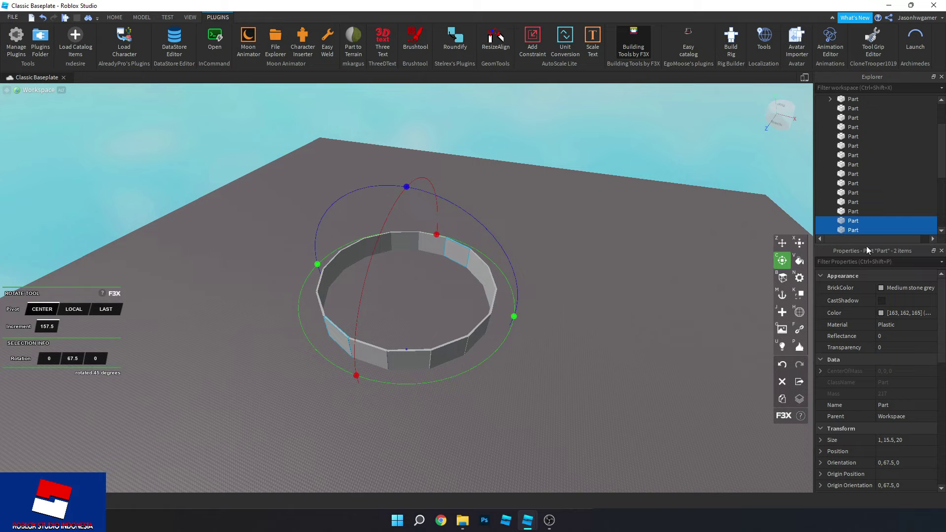
Select all the wall panels forming the closed ring and group them into one model.
{"action": "scroll", "coordinate": [861, 220], "scroll_direction": "up", "scroll_amount": 10}
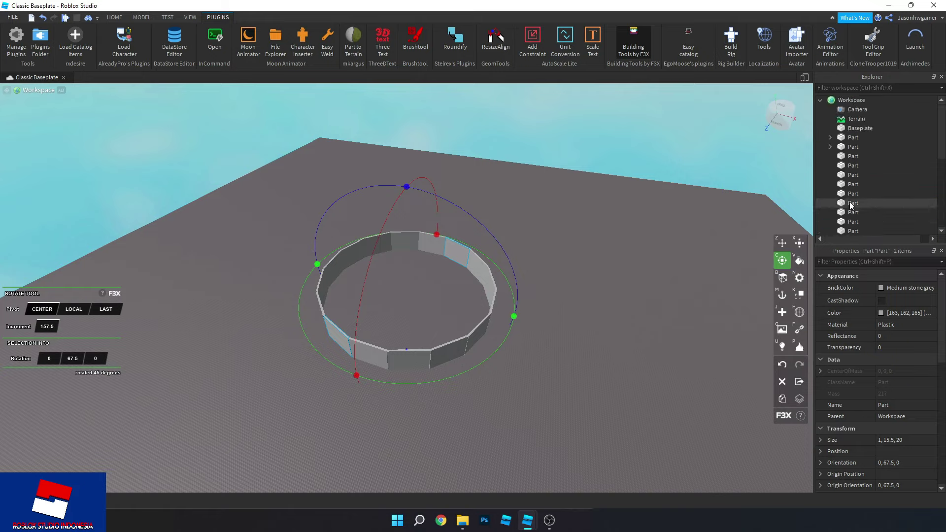
{"action": "scroll", "coordinate": [852, 205], "scroll_direction": "down", "scroll_amount": 1}
{"action": "left_click", "coordinate": [853, 111]}
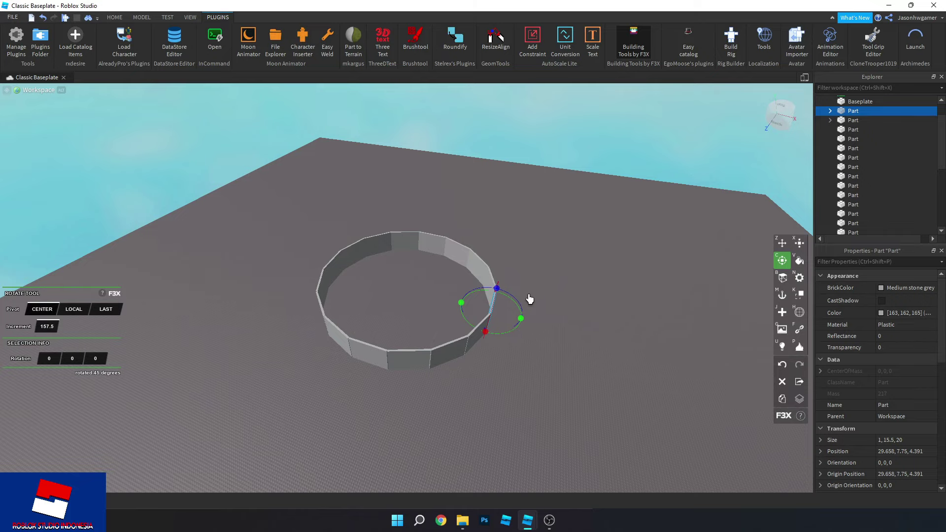
{"action": "key", "text": "f"}
{"action": "right_click_drag", "start_coordinate": [546, 306], "coordinate": [549, 353]}
{"action": "scroll", "coordinate": [550, 338], "scroll_direction": "down", "scroll_amount": 5}
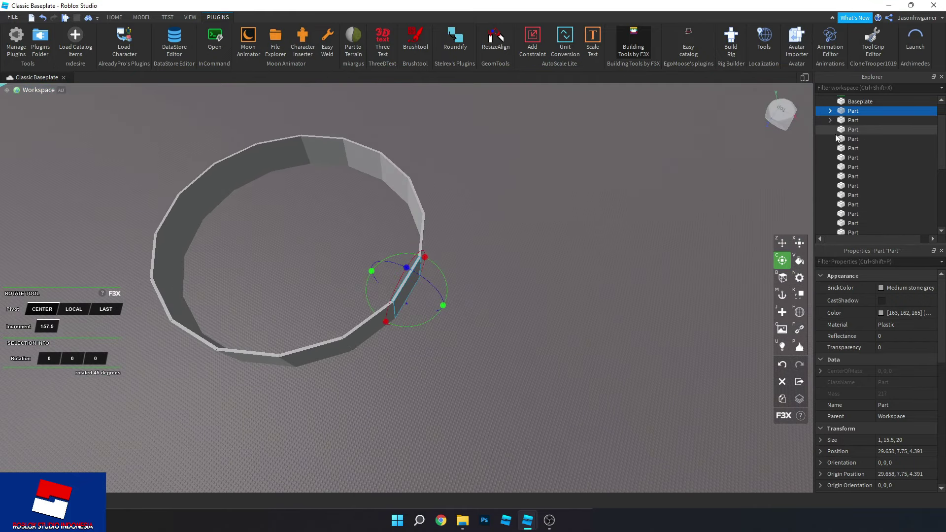
{"action": "scroll", "coordinate": [862, 185], "scroll_direction": "down", "scroll_amount": 3}
{"action": "scroll", "coordinate": [863, 187], "scroll_direction": "up", "scroll_amount": 2}
{"action": "left_click", "coordinate": [852, 183], "text": "shift"}
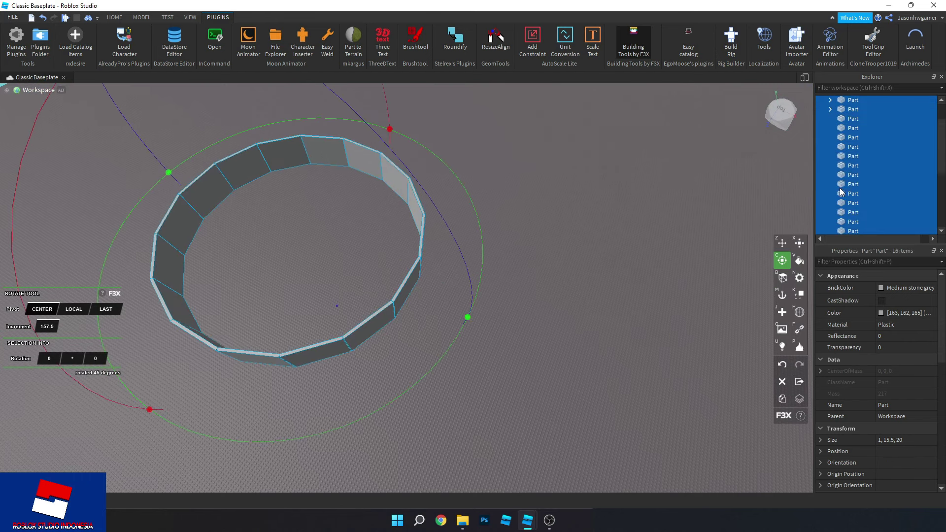
{"action": "right_click", "coordinate": [844, 180]}
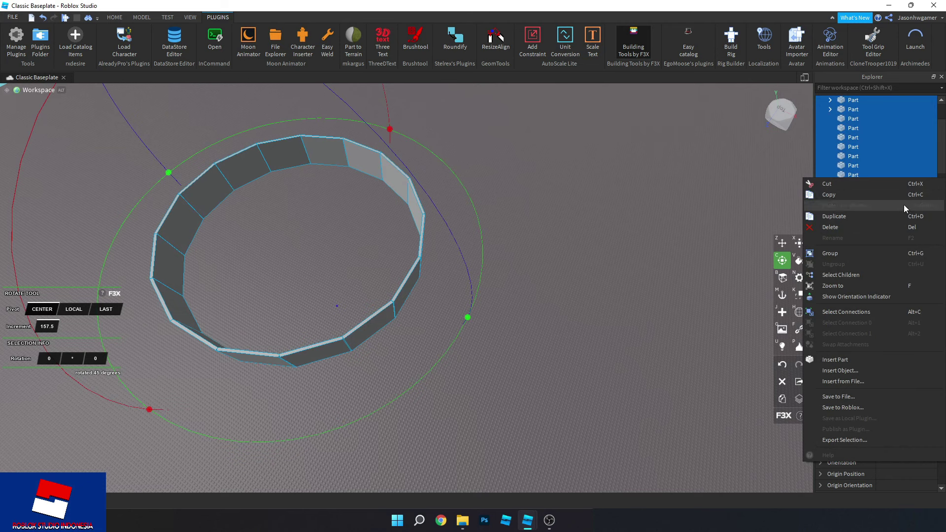
{"action": "left_click", "coordinate": [883, 252]}
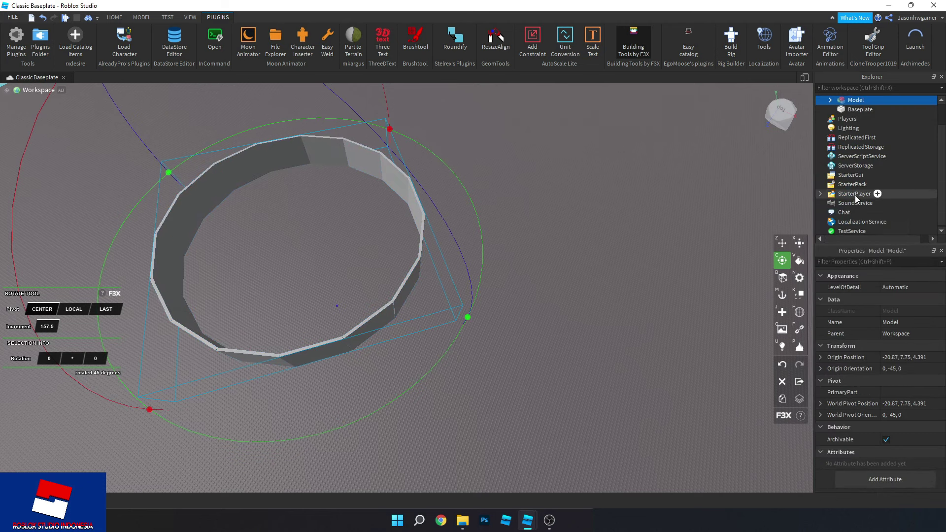
Rename the grouped ring model as Wall and collapse its contents.
{"action": "double_click", "coordinate": [854, 101]}
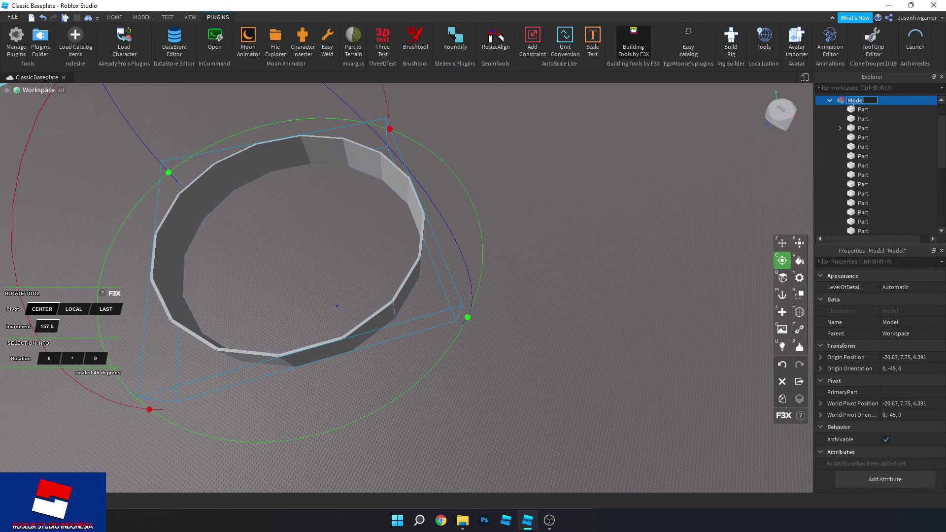
{"action": "type", "text": "Wall"}
{"action": "key", "text": "Return"}
{"action": "left_click", "coordinate": [830, 100]}
Delete the Baseplate from the Workspace.
{"action": "right_click_drag", "start_coordinate": [618, 214], "coordinate": [618, 213]}
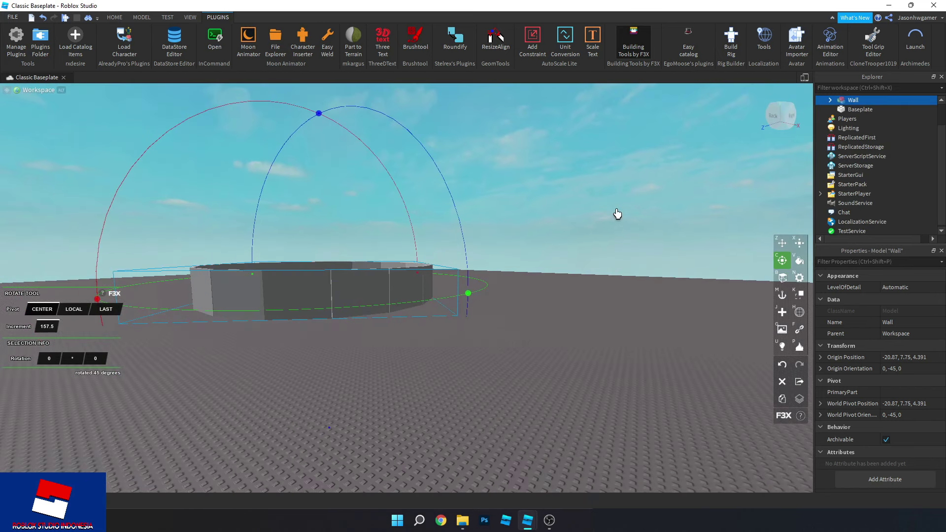
{"action": "right_click_drag", "start_coordinate": [698, 293], "coordinate": [681, 300]}
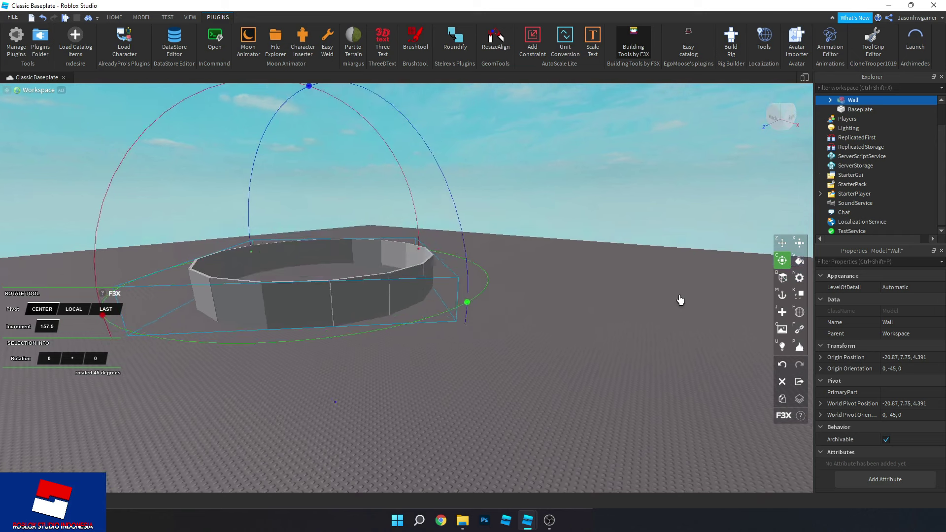
{"action": "left_click", "coordinate": [853, 109]}
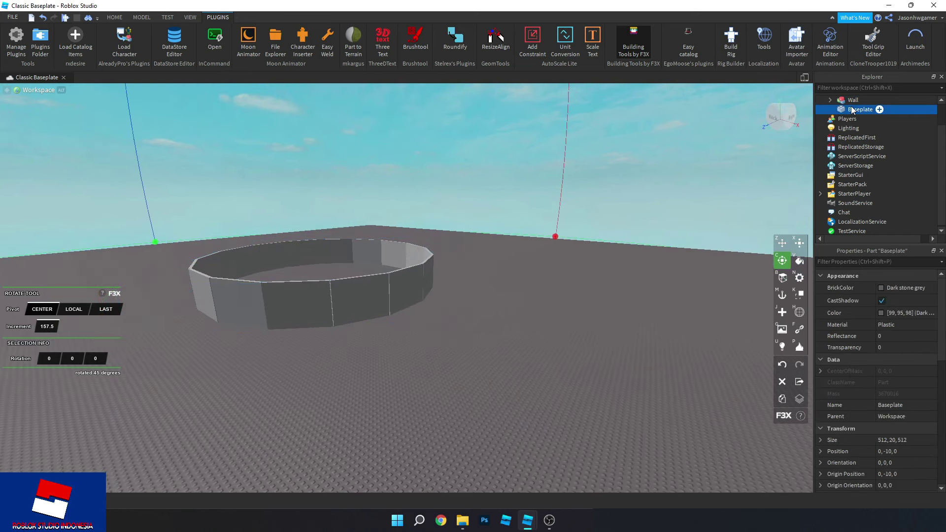
{"action": "key", "text": "Delete"}
{"action": "right_click_drag", "start_coordinate": [372, 176], "coordinate": [391, 216]}
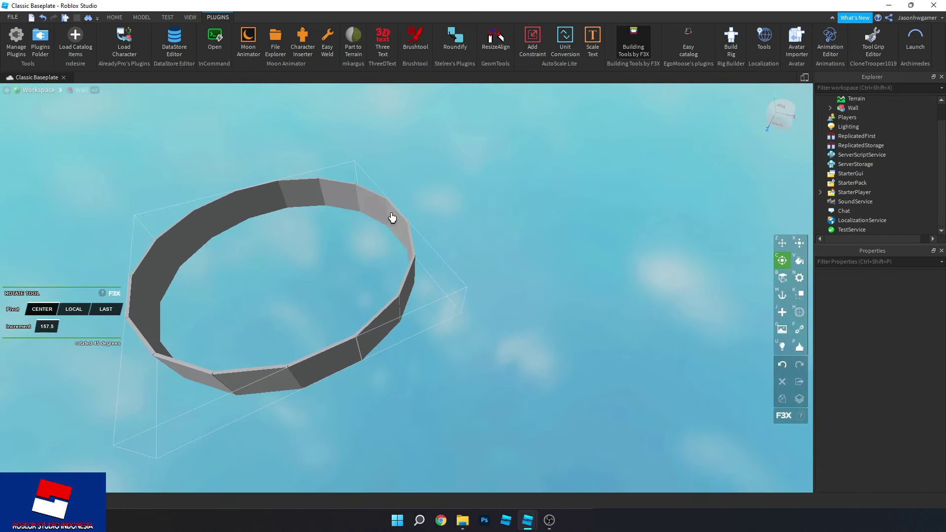
Duplicate the Wall model in place.
{"action": "mouse_move", "coordinate": [852, 109]}
{"action": "left_mouse_down"}
{"action": "mouse_move", "coordinate": [876, 164]}
{"action": "mouse_move", "coordinate": [855, 118]}
{"action": "left_mouse_up"}
{"action": "left_click", "coordinate": [831, 108]}
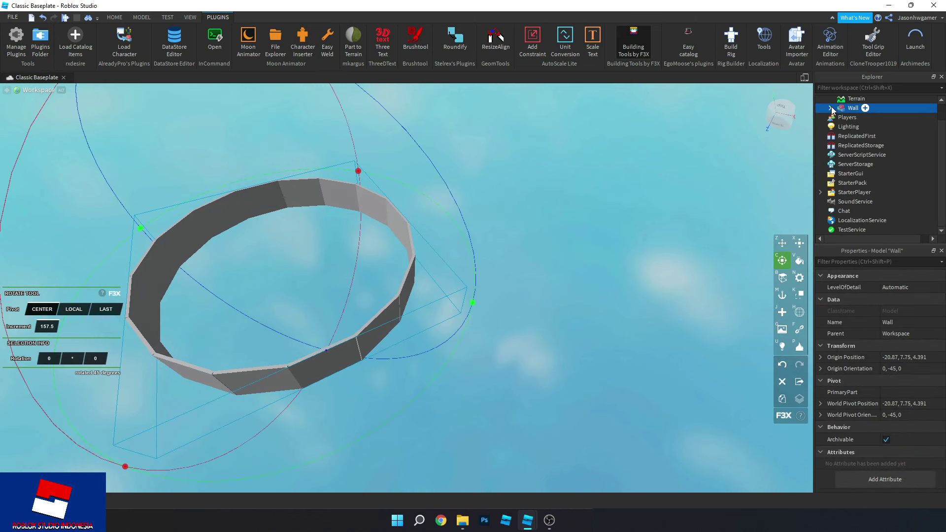
{"action": "key", "text": "ctrl+d"}
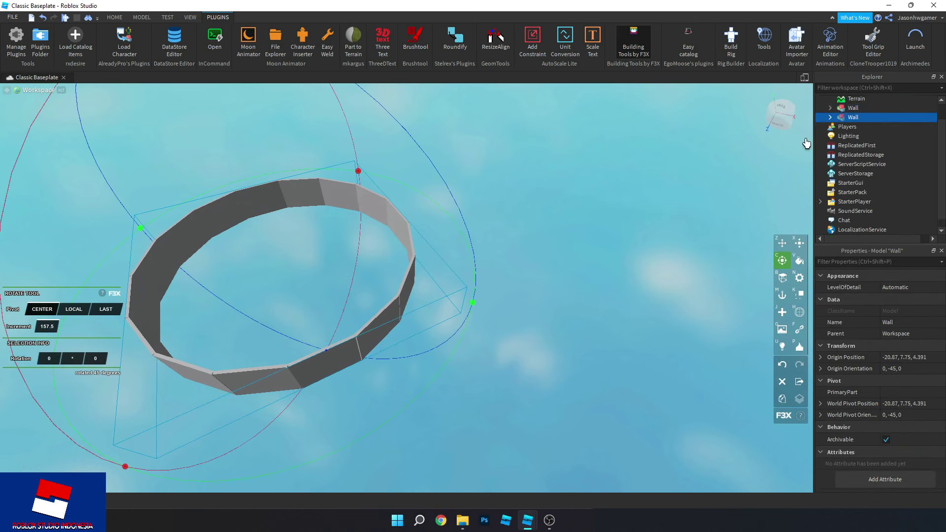
{"action": "right_click_drag", "start_coordinate": [623, 202], "coordinate": [597, 186]}
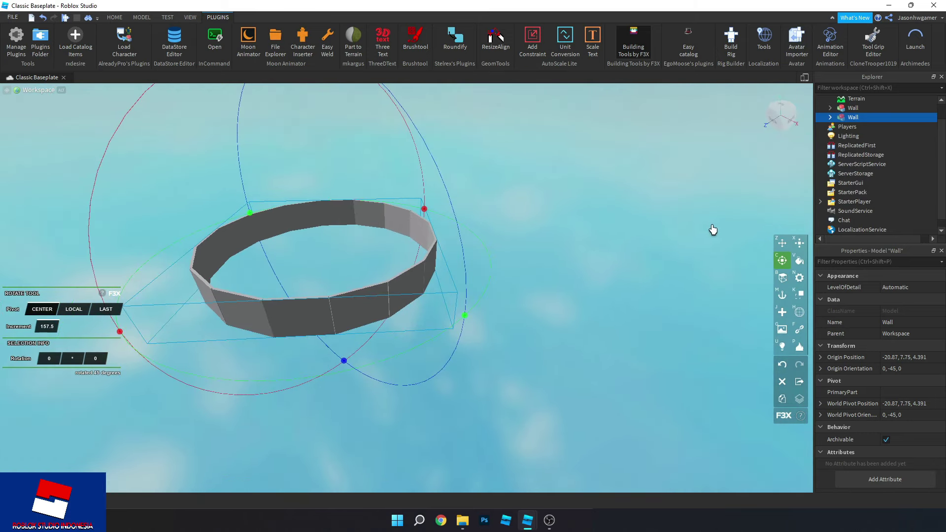
Use the F3X Resize tool to lower the duplicated Wall model's panel height to 0.5 studs from the top.
{"action": "left_click", "coordinate": [800, 241]}
{"action": "right_click_drag", "start_coordinate": [594, 244], "coordinate": [594, 244]}
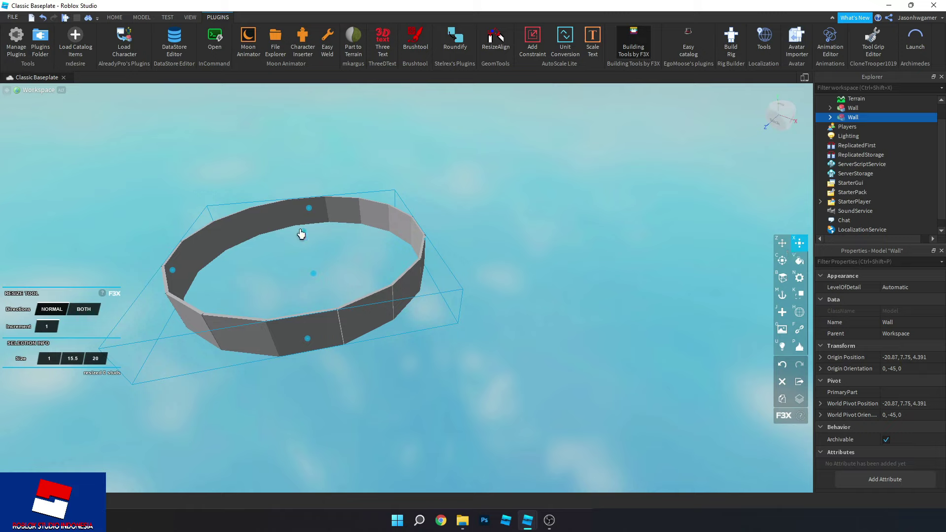
{"action": "left_click_drag", "start_coordinate": [309, 236], "coordinate": [314, 263]}
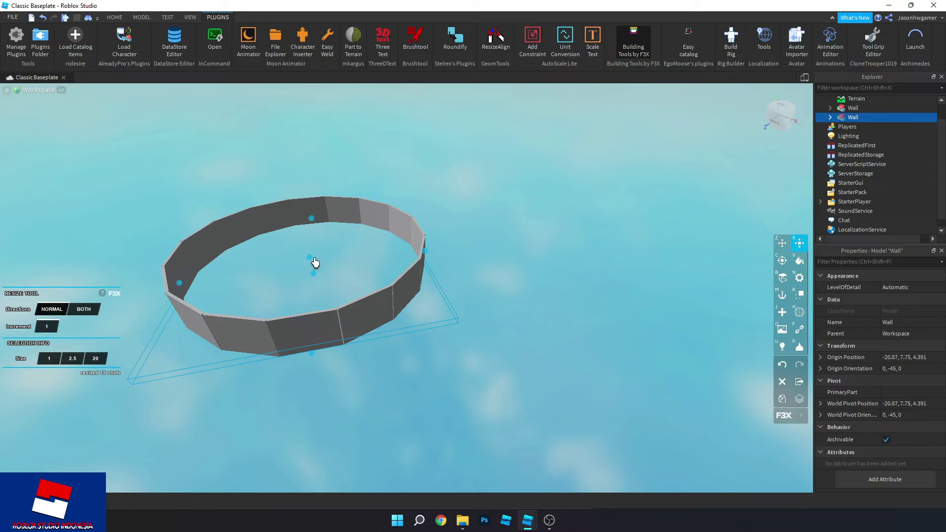
{"action": "mouse_move", "coordinate": [315, 262]}
{"action": "left_mouse_down"}
{"action": "mouse_move", "coordinate": [307, 211]}
{"action": "mouse_move", "coordinate": [323, 272]}
{"action": "mouse_move", "coordinate": [319, 233]}
{"action": "mouse_move", "coordinate": [328, 258]}
{"action": "left_mouse_up"}
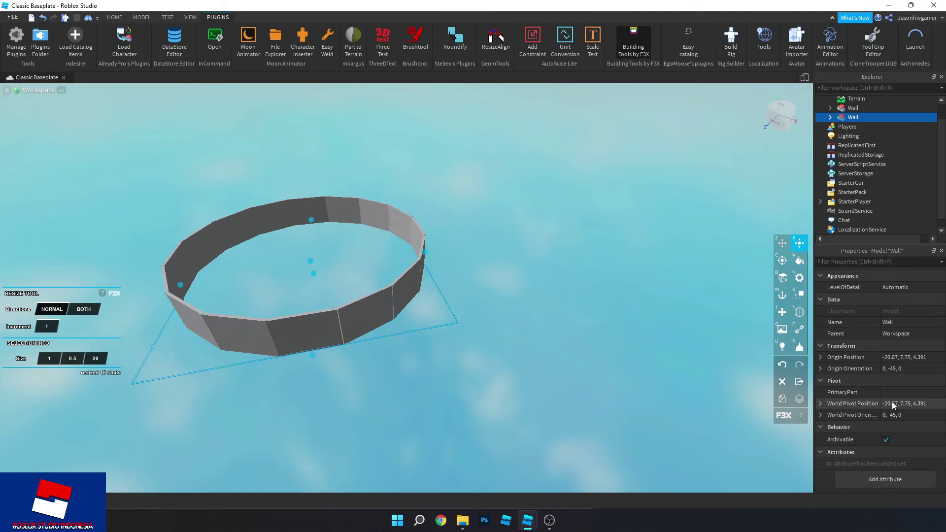
Select all parts inside the duplicated Wall model and set their Y size to 1.
{"action": "left_click", "coordinate": [831, 117]}
{"action": "left_click", "coordinate": [857, 126]}
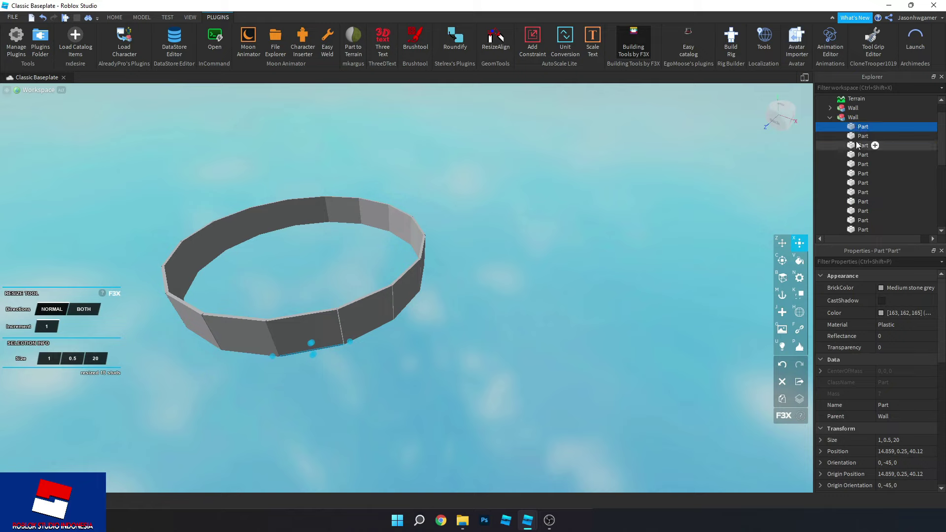
{"action": "scroll", "coordinate": [853, 214], "scroll_direction": "down", "scroll_amount": 3}
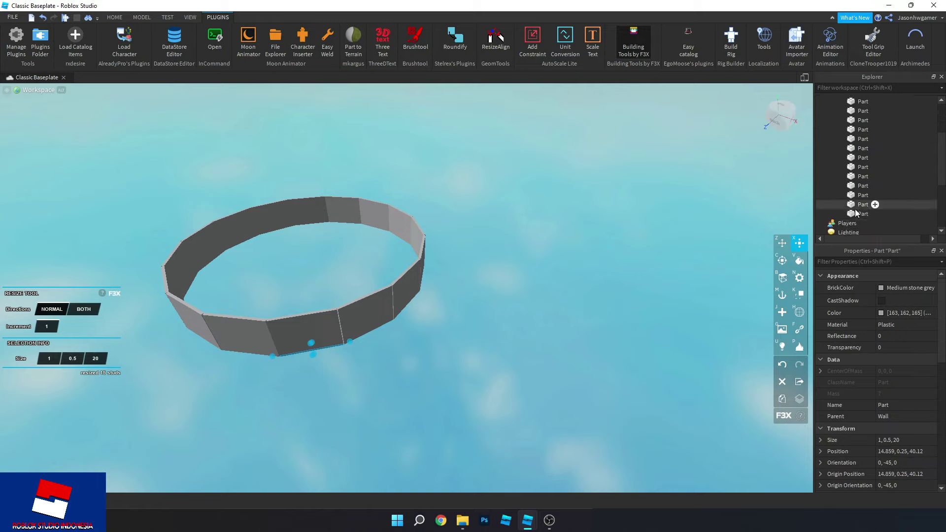
{"action": "left_click", "coordinate": [857, 213], "text": "shift"}
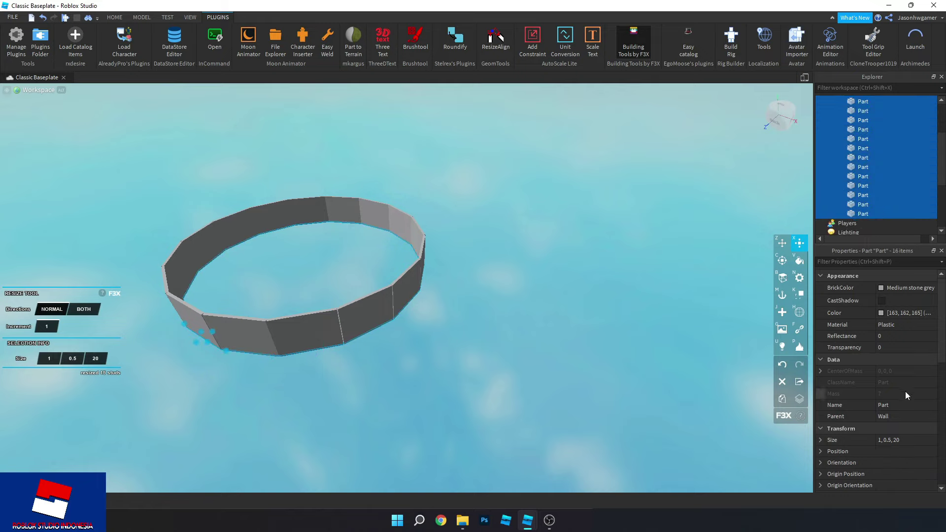
{"action": "left_click", "coordinate": [821, 441]}
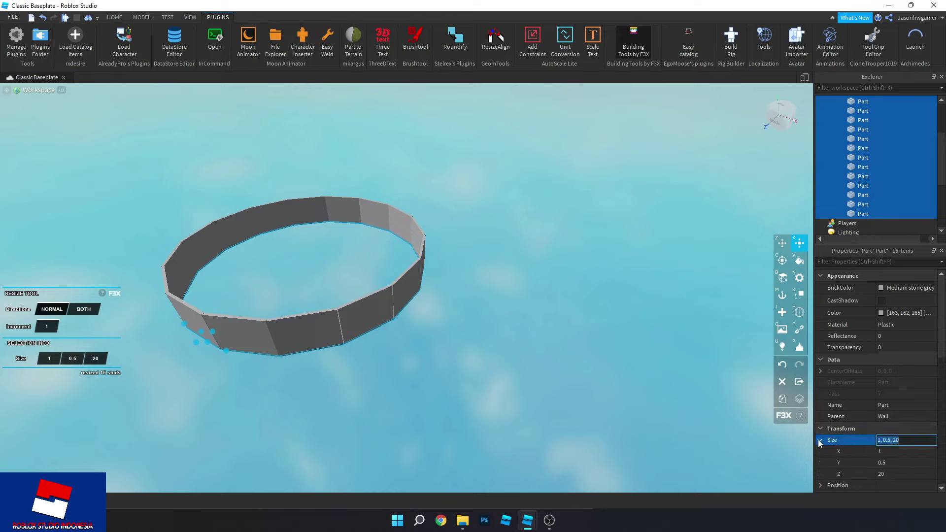
{"action": "left_click", "coordinate": [888, 464]}
{"action": "type", "text": "1"}
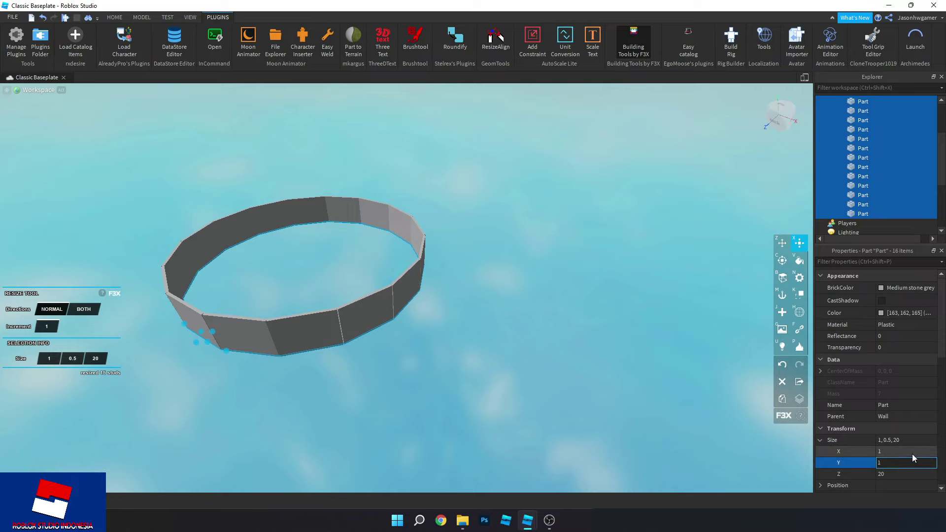
{"action": "key", "text": "Return"}
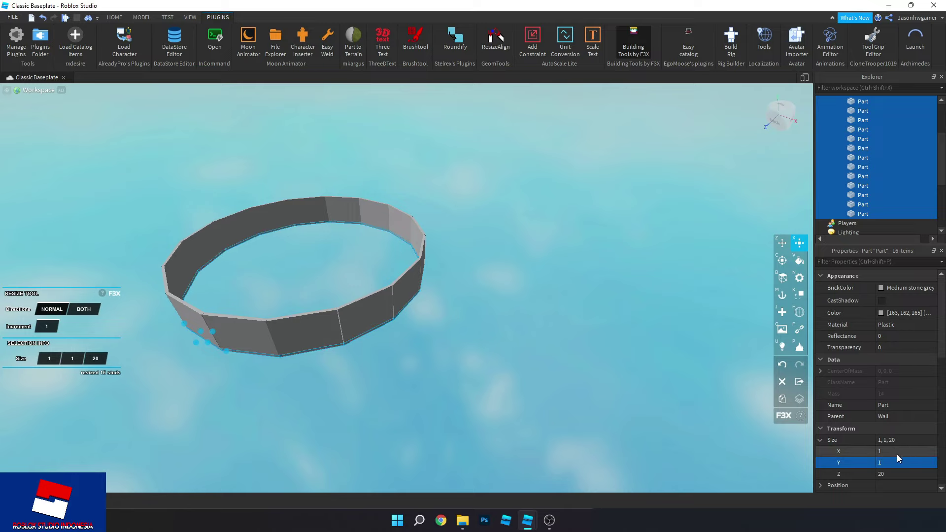
Lower the duplicate ring's selected parts by 1 stud with the F3X Move tool, to a height position of -0.75.
{"action": "right_click_drag", "start_coordinate": [489, 355], "coordinate": [483, 325]}
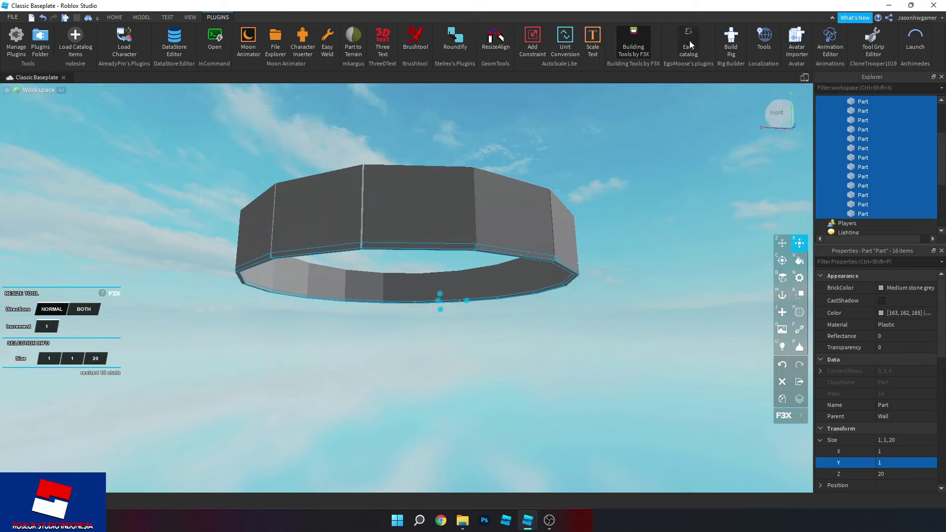
{"action": "left_click", "coordinate": [782, 245]}
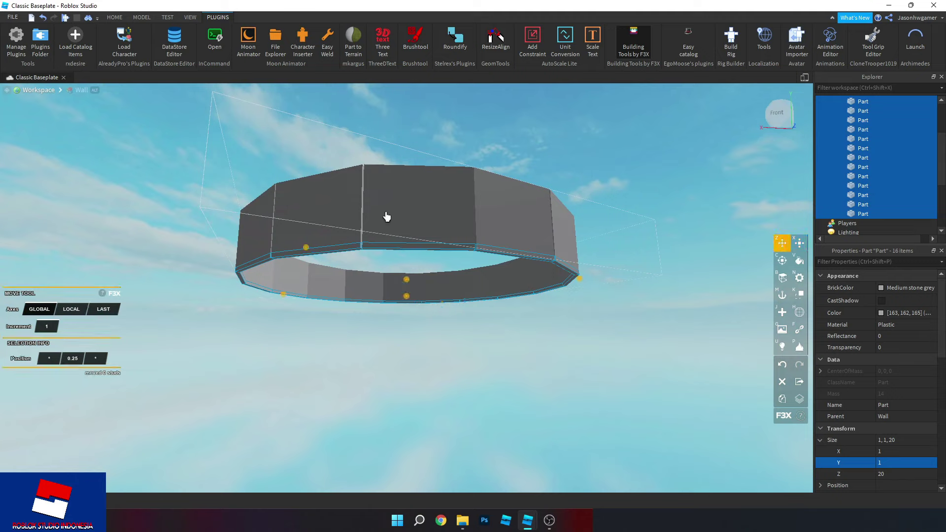
{"action": "right_click_drag", "start_coordinate": [416, 313], "coordinate": [417, 310]}
{"action": "left_click_drag", "start_coordinate": [406, 297], "coordinate": [407, 304]}
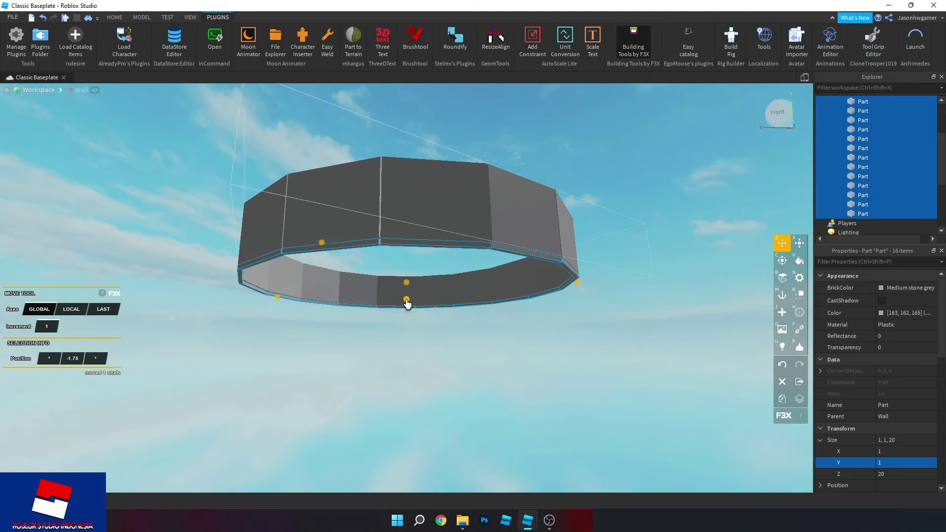
{"action": "right_click_drag", "start_coordinate": [409, 306], "coordinate": [465, 329]}
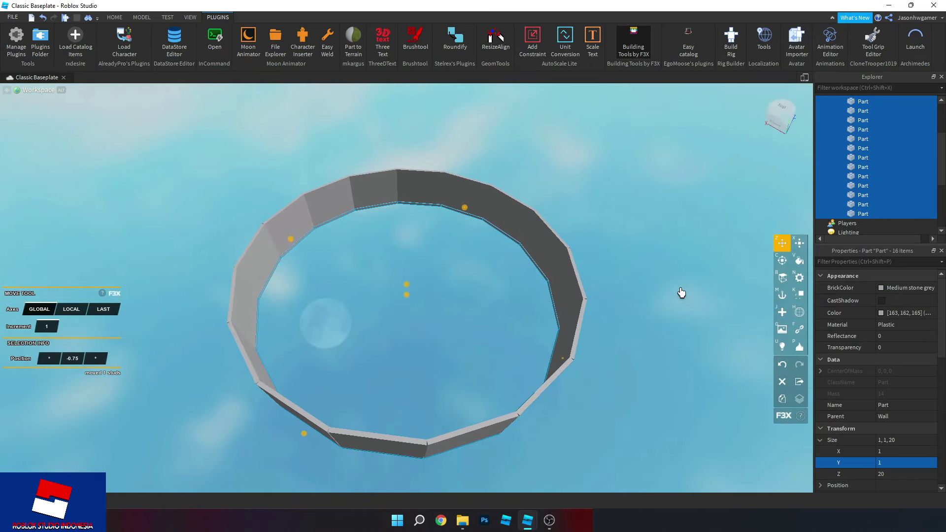
Widen the selected ring parts by 14 studs with the F3X Resize tool, making each one 15 studs deep.
{"action": "left_click", "coordinate": [800, 243]}
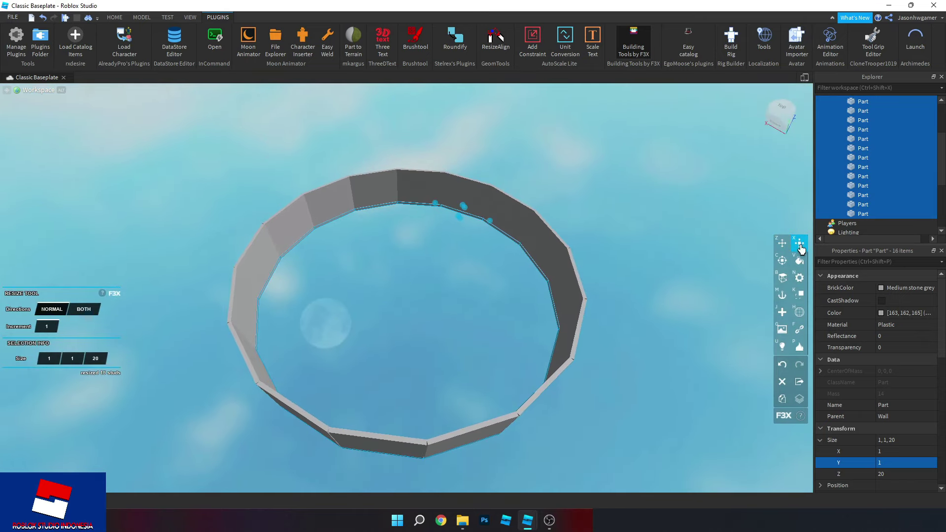
{"action": "left_click_drag", "start_coordinate": [462, 224], "coordinate": [489, 272]}
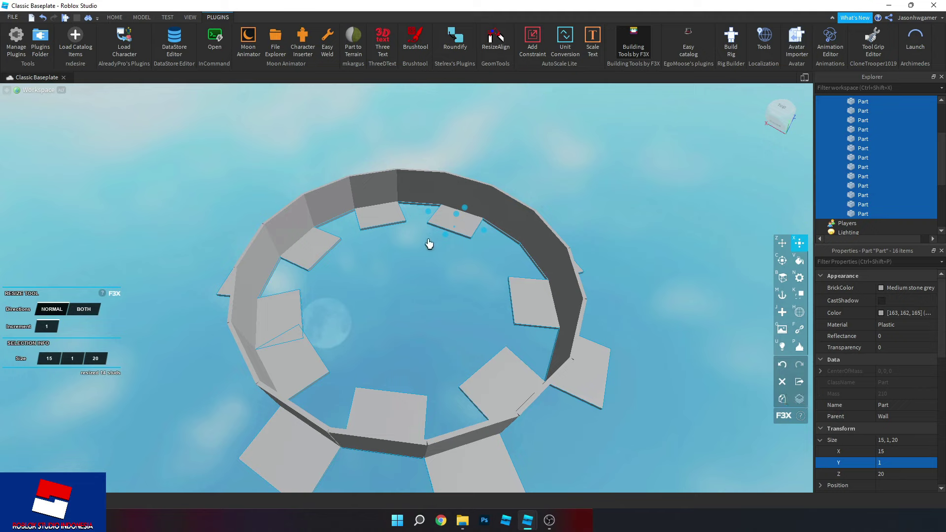
{"action": "left_click_drag", "start_coordinate": [464, 212], "coordinate": [448, 245]}
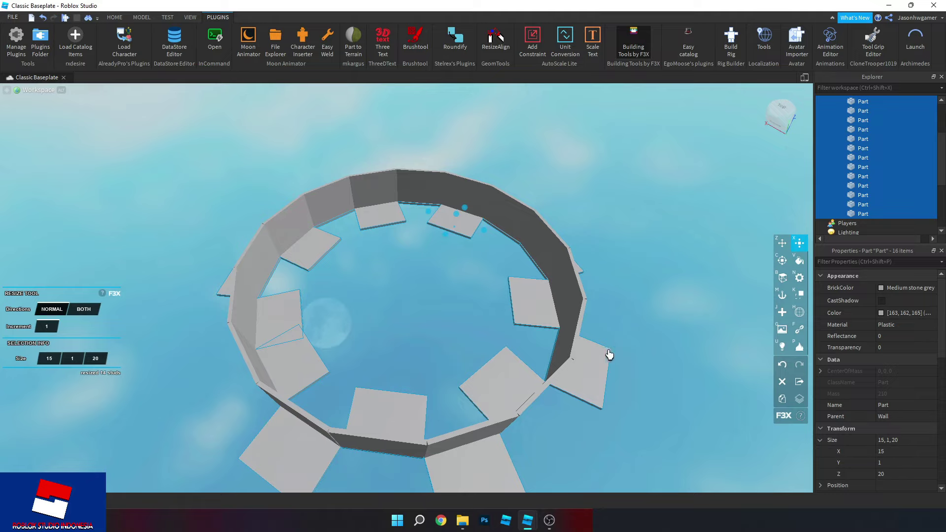
Move the unrotated floor panel that sticks out of the ring 14 studs inward, to -64.397, -0.75, 4.391.
{"action": "right_click_drag", "start_coordinate": [497, 314], "coordinate": [497, 324]}
{"action": "scroll", "coordinate": [496, 324], "scroll_direction": "down", "scroll_amount": 2}
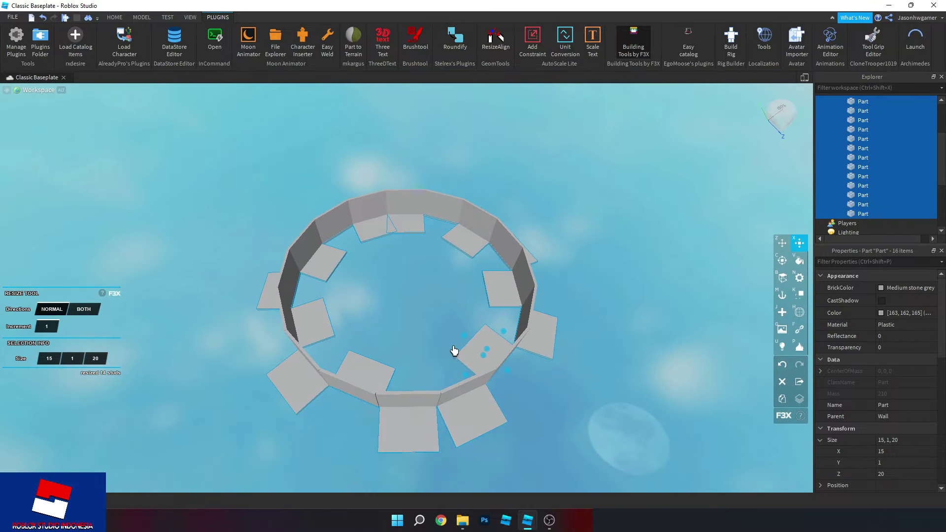
{"action": "left_click", "coordinate": [288, 394]}
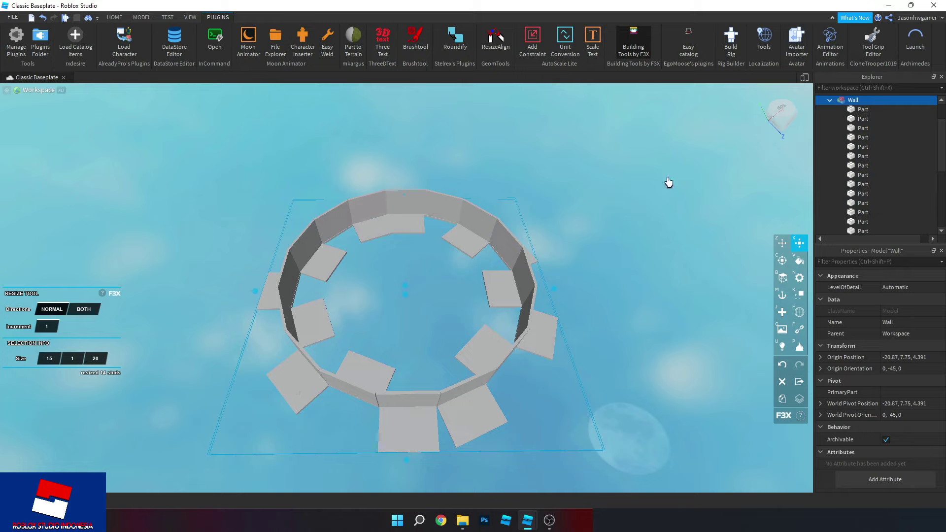
{"action": "left_click", "coordinate": [303, 384]}
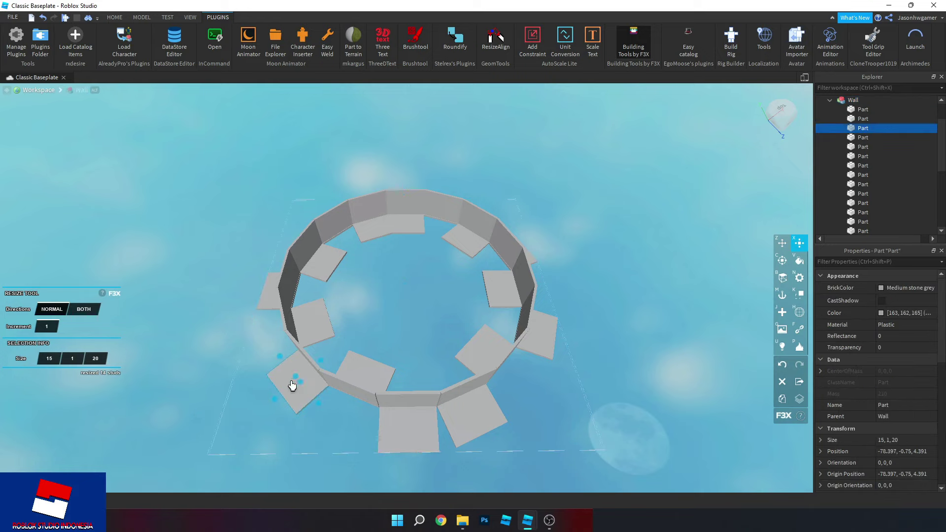
{"action": "left_click_drag", "start_coordinate": [320, 364], "coordinate": [329, 362]}
{"action": "key", "text": "z"}
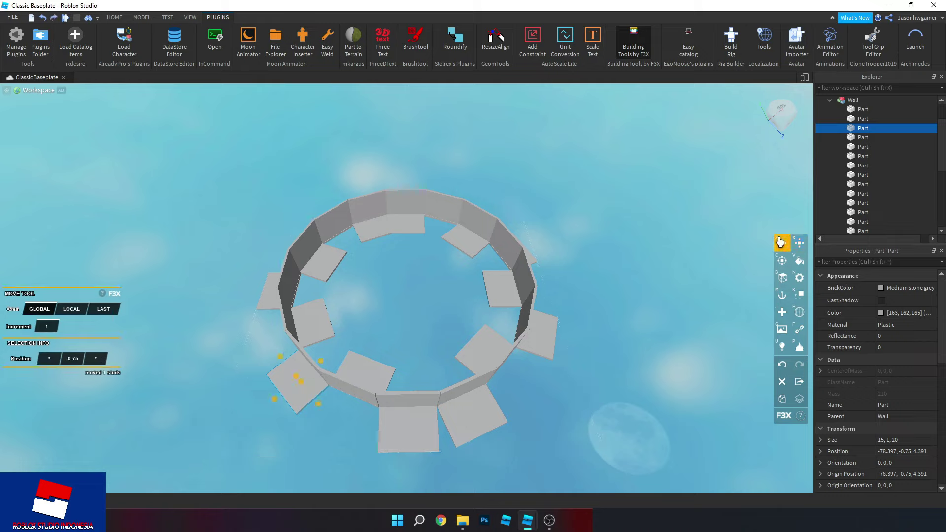
{"action": "left_click_drag", "start_coordinate": [326, 365], "coordinate": [357, 348]}
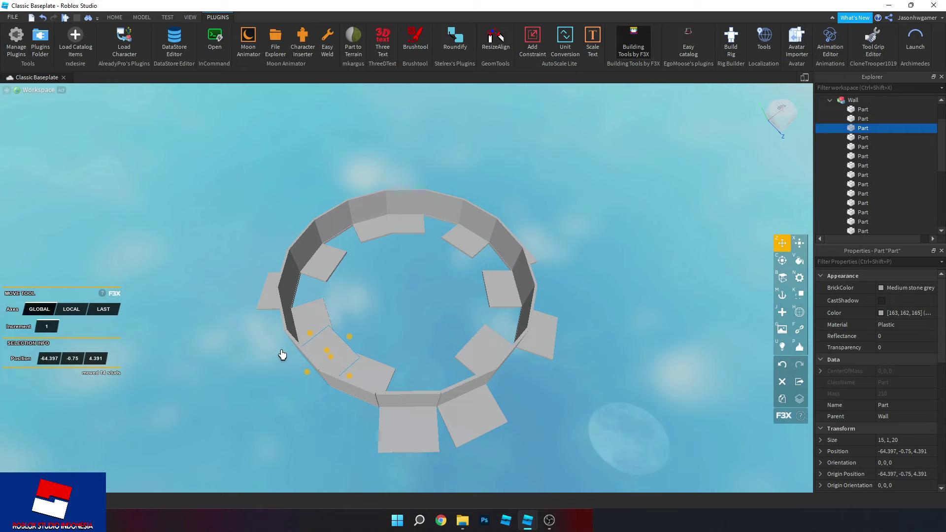
Switch the F3X Move tool to local axes and move the protruding -45° floor panel 14 studs inward.
{"action": "left_click", "coordinate": [270, 299]}
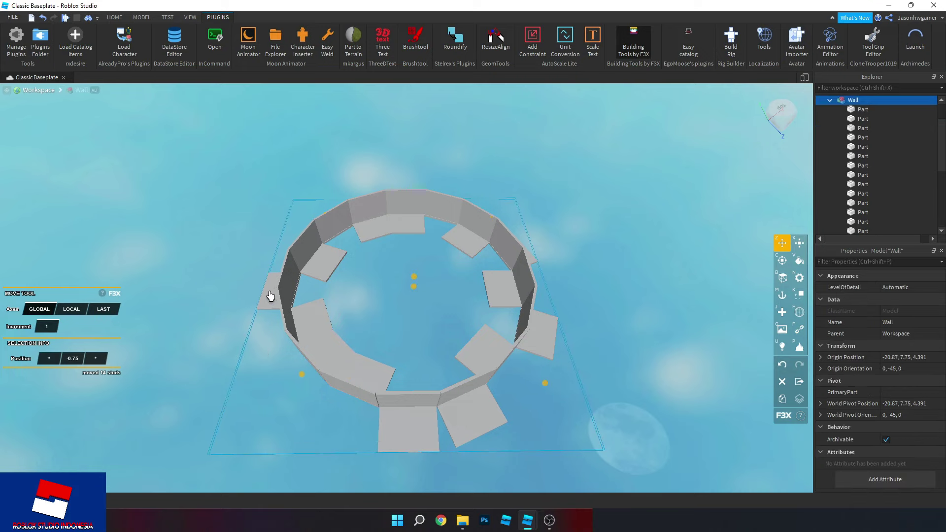
{"action": "right_click_drag", "start_coordinate": [290, 295], "coordinate": [279, 336]}
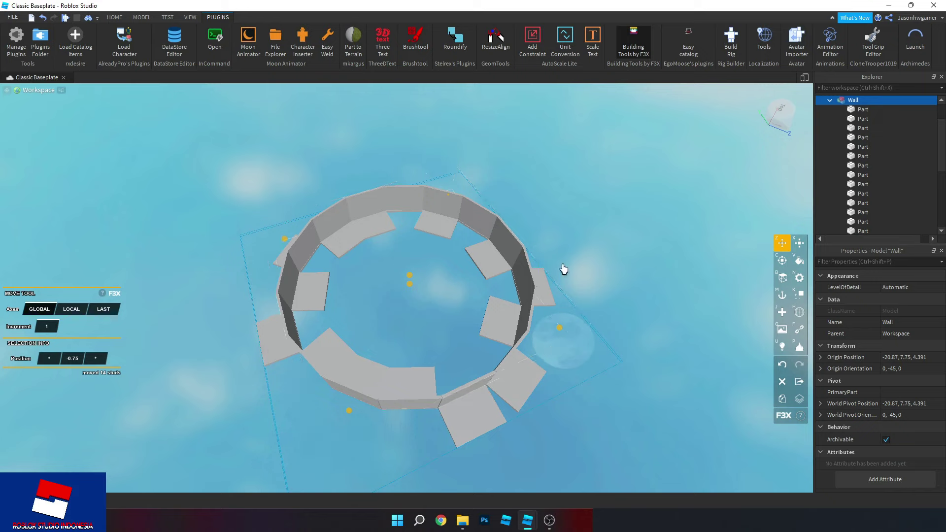
{"action": "left_click", "coordinate": [220, 311]}
{"action": "left_click", "coordinate": [273, 334]}
{"action": "left_click", "coordinate": [274, 347], "text": "alt"}
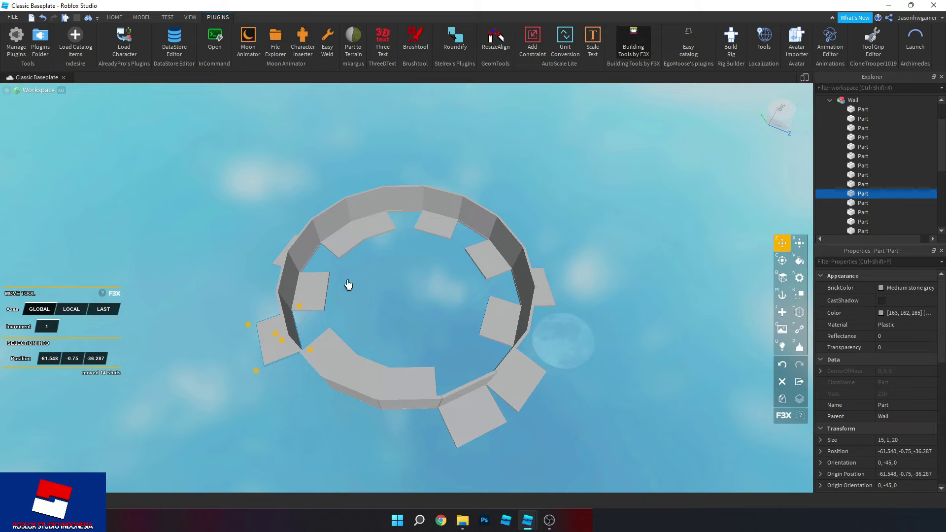
{"action": "left_click", "coordinate": [71, 309]}
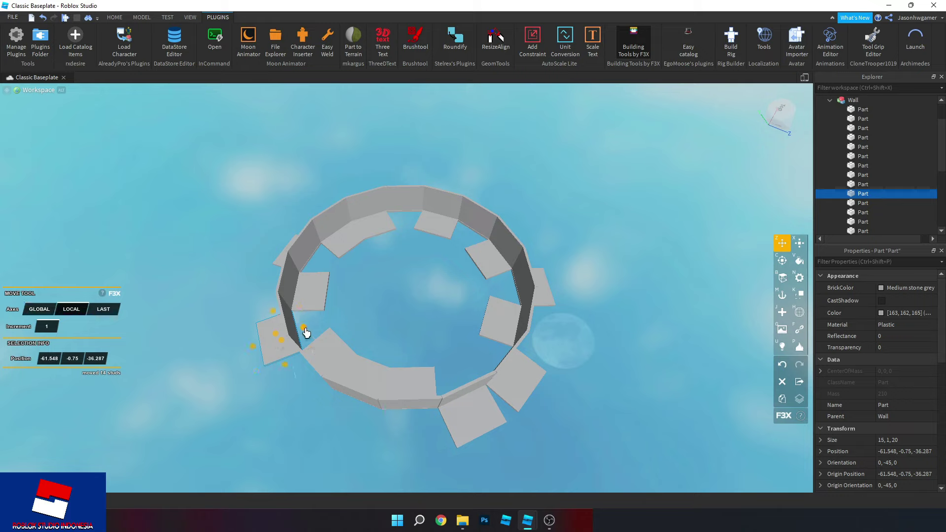
{"action": "left_click_drag", "start_coordinate": [305, 333], "coordinate": [339, 324]}
Move the protruding -90° floor panel 14 studs inward along its local axis, to -20.87, -0.75, -39.136.
{"action": "right_click_drag", "start_coordinate": [338, 324], "coordinate": [300, 350]}
{"action": "key", "text": "f"}
{"action": "right_click_drag", "start_coordinate": [283, 393], "coordinate": [284, 390]}
{"action": "right_click_drag", "start_coordinate": [397, 325], "coordinate": [398, 307]}
{"action": "scroll", "coordinate": [399, 307], "scroll_direction": "down", "scroll_amount": 2}
{"action": "scroll", "coordinate": [414, 295], "scroll_direction": "down", "scroll_amount": 10}
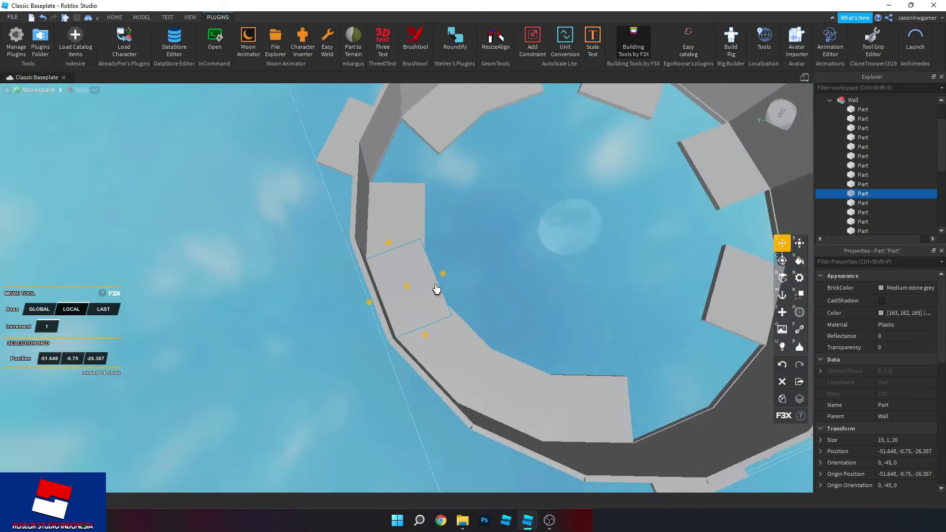
{"action": "left_click", "coordinate": [324, 148]}
{"action": "left_click_drag", "start_coordinate": [325, 147], "coordinate": [427, 169]}
Move the protruding floor panel with -157.5° orientation inward along its local axis, to 19.344, -0.75, -12.266.
{"action": "right_click_drag", "start_coordinate": [450, 166], "coordinate": [450, 168]}
{"action": "scroll", "coordinate": [450, 166], "scroll_direction": "down", "scroll_amount": 5}
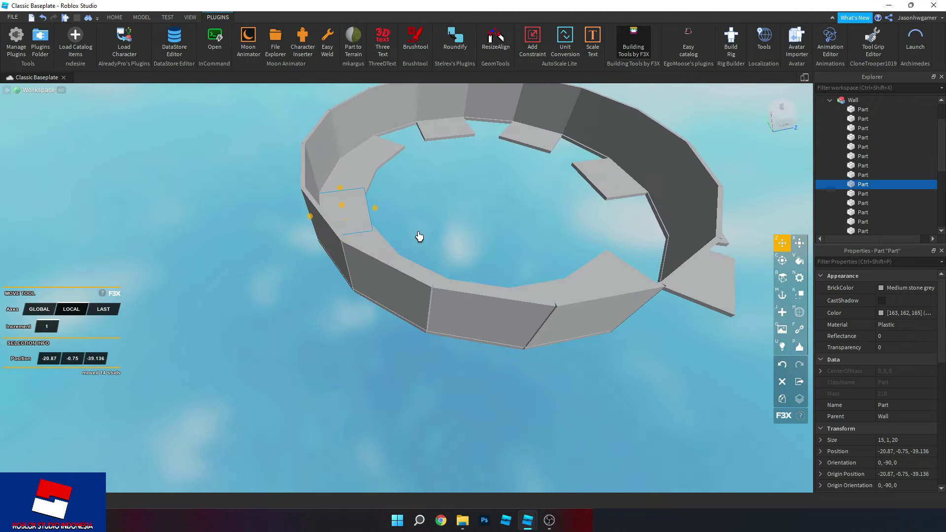
{"action": "scroll", "coordinate": [420, 237], "scroll_direction": "down", "scroll_amount": 3}
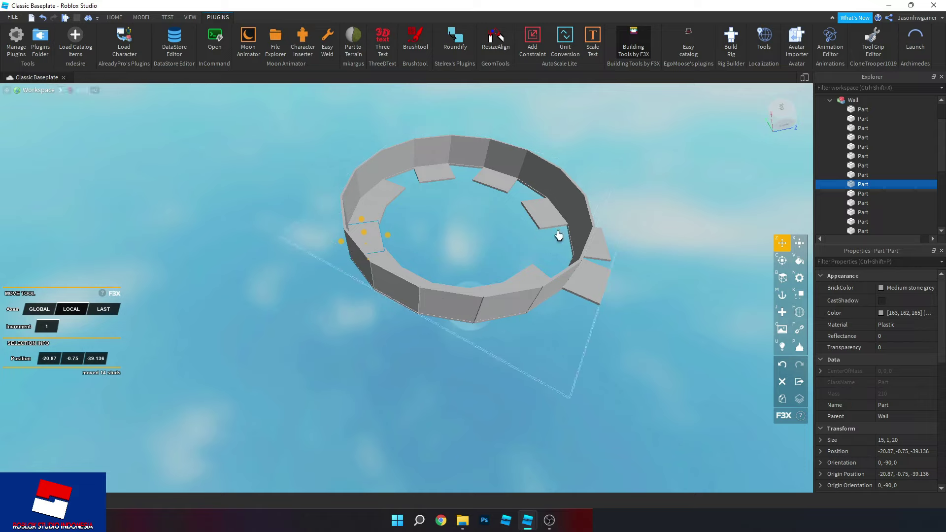
{"action": "right_click_drag", "start_coordinate": [581, 263], "coordinate": [575, 265]}
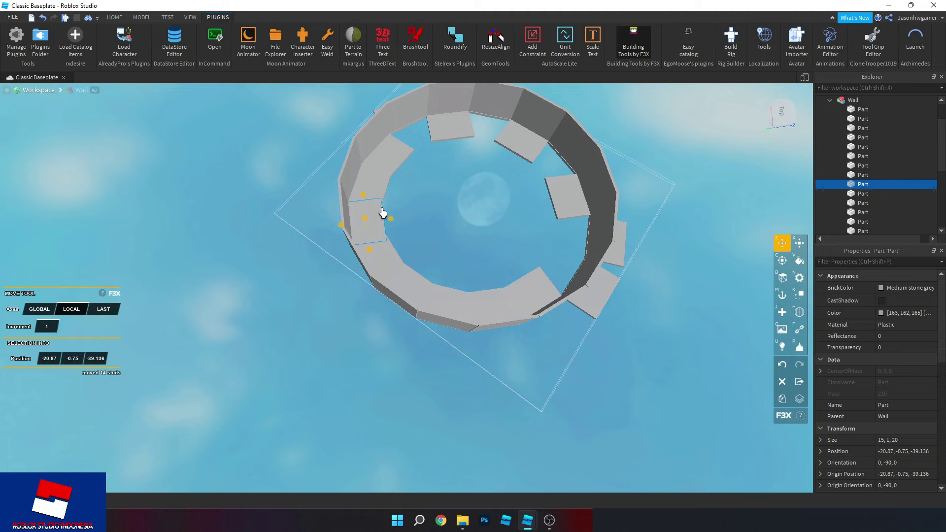
{"action": "right_click_drag", "start_coordinate": [386, 226], "coordinate": [386, 228]}
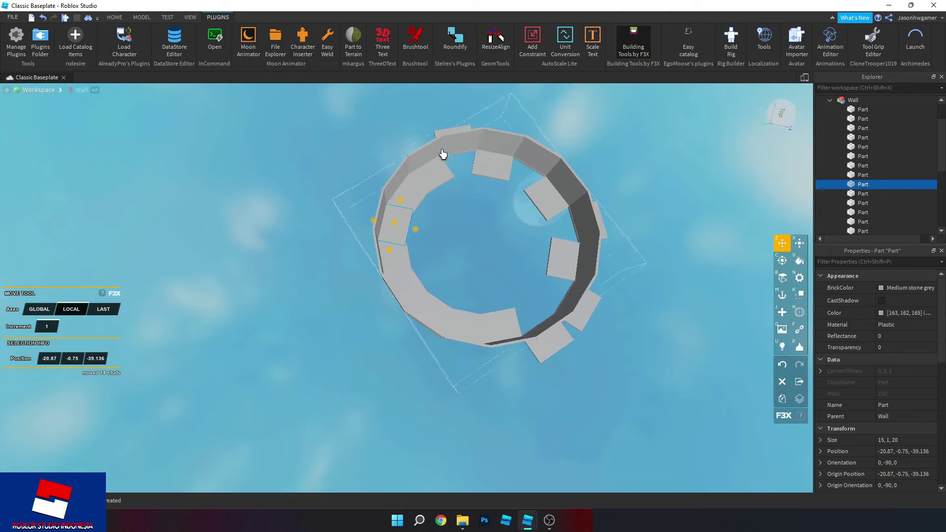
{"action": "left_click", "coordinate": [450, 135]}
{"action": "right_click_drag", "start_coordinate": [450, 135], "coordinate": [461, 133]}
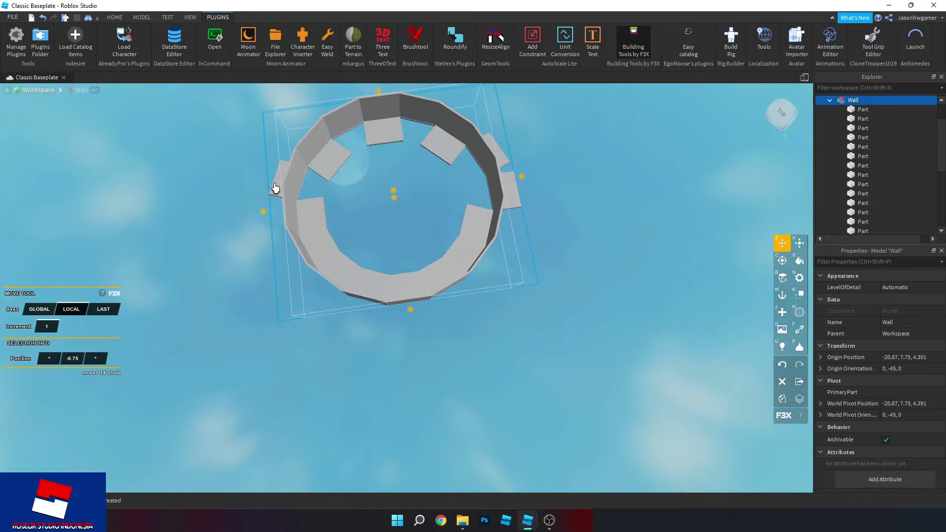
{"action": "right_click_drag", "start_coordinate": [268, 193], "coordinate": [269, 193]}
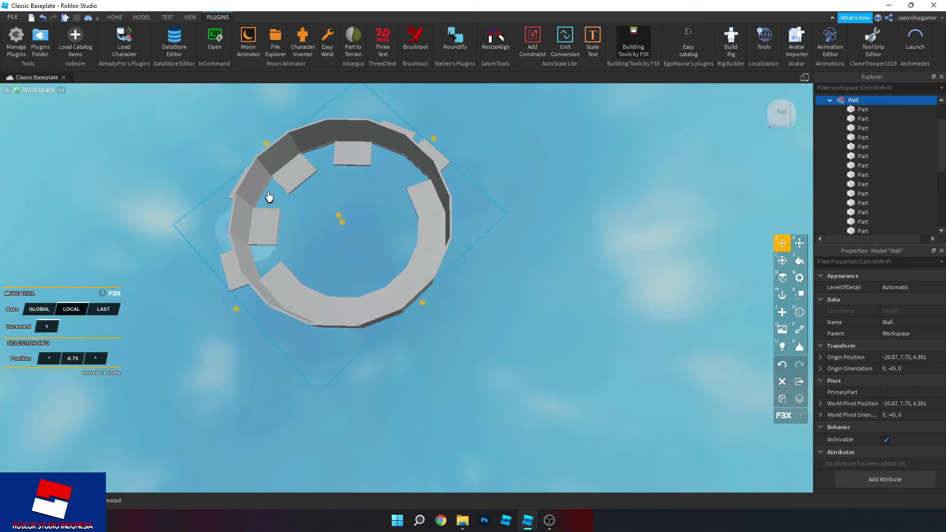
{"action": "left_click", "coordinate": [137, 272]}
{"action": "left_click", "coordinate": [231, 278]}
{"action": "mouse_move", "coordinate": [234, 286]}
{"action": "right_mouse_down"}
{"action": "mouse_move", "coordinate": [222, 281]}
{"action": "mouse_move", "coordinate": [226, 288]}
{"action": "right_mouse_up"}
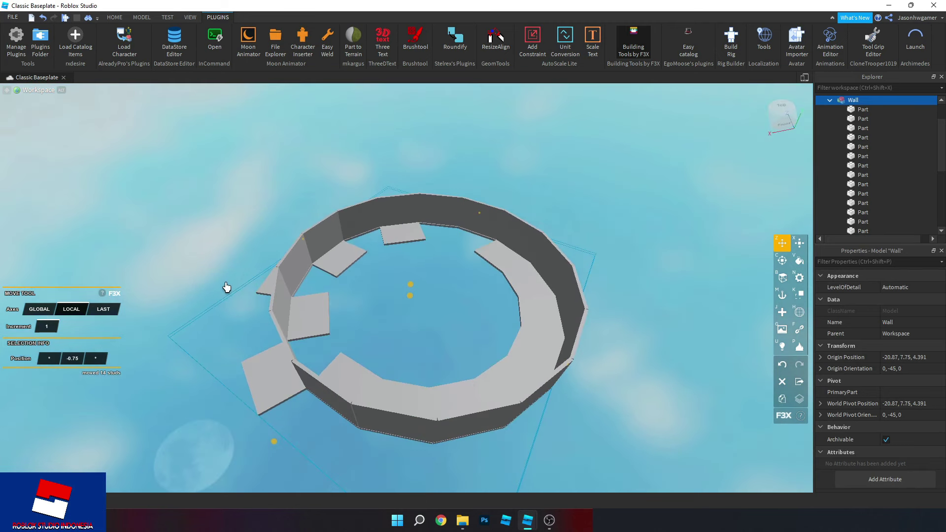
{"action": "left_click", "coordinate": [269, 388]}
{"action": "left_click_drag", "start_coordinate": [271, 364], "coordinate": [348, 352]}
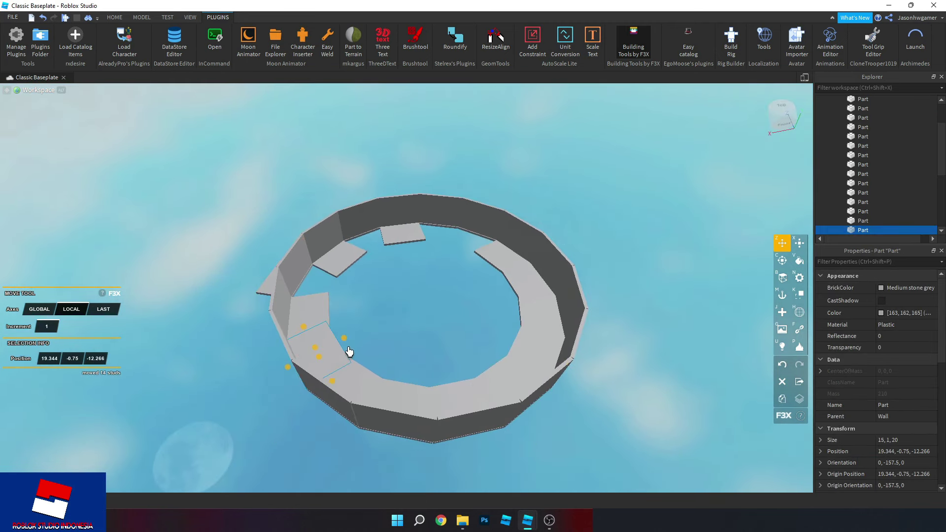
Move the protruding floor panel with 157.5° orientation 14 studs inward, to 19.344, -0.75, 21.048.
{"action": "right_click_drag", "start_coordinate": [250, 294], "coordinate": [245, 332]}
{"action": "left_click", "coordinate": [323, 412]}
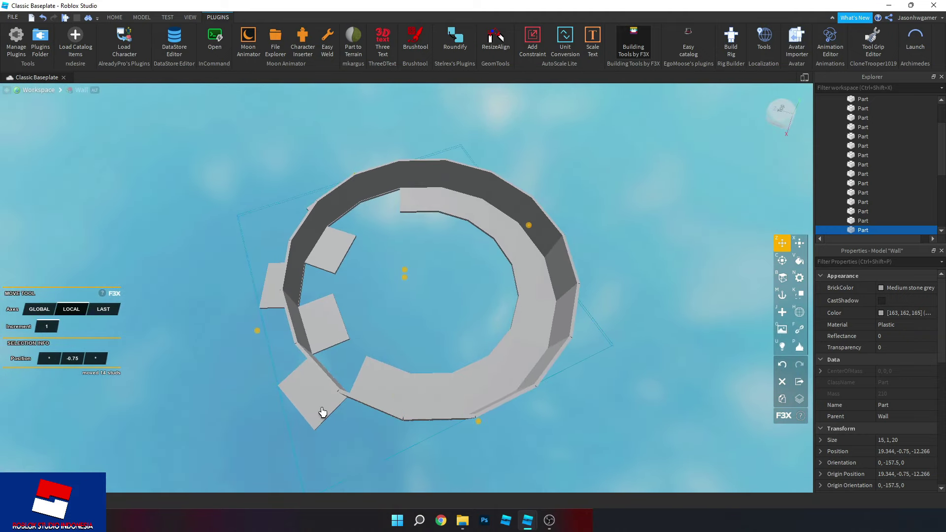
{"action": "left_click", "coordinate": [323, 412], "text": "alt"}
{"action": "left_click_drag", "start_coordinate": [337, 372], "coordinate": [373, 357]}
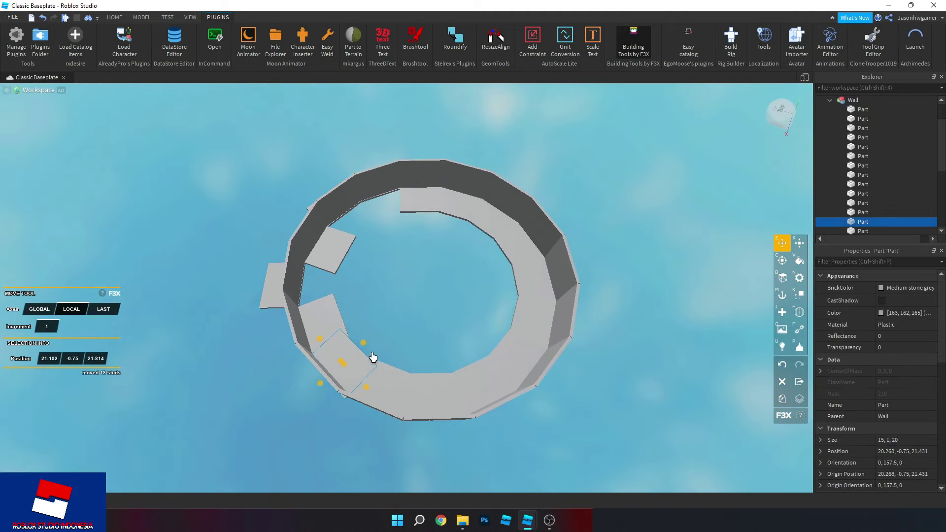
Move the protruding floor panel with 112.5° orientation inward along its local axis to fit the inner ledge.
{"action": "right_click_drag", "start_coordinate": [322, 400], "coordinate": [321, 401]}
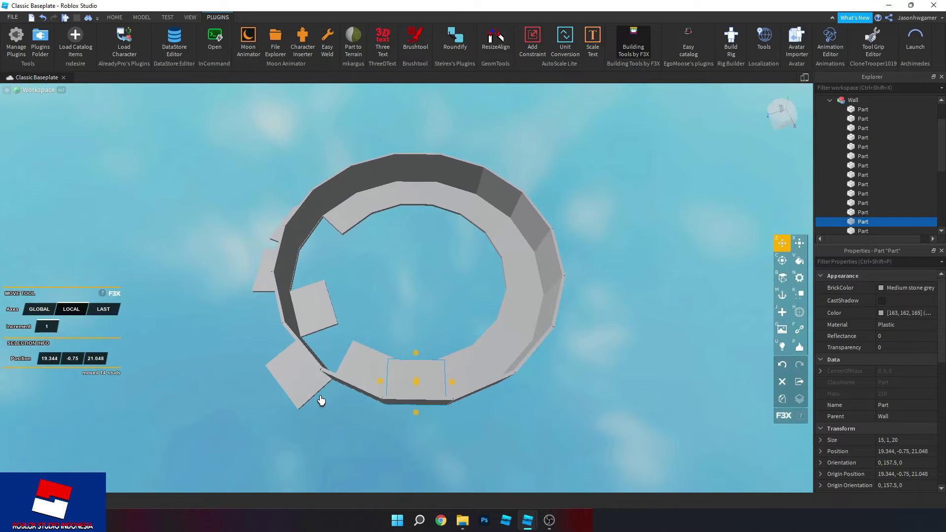
{"action": "left_click", "coordinate": [294, 398]}
{"action": "left_click", "coordinate": [296, 397], "text": "alt"}
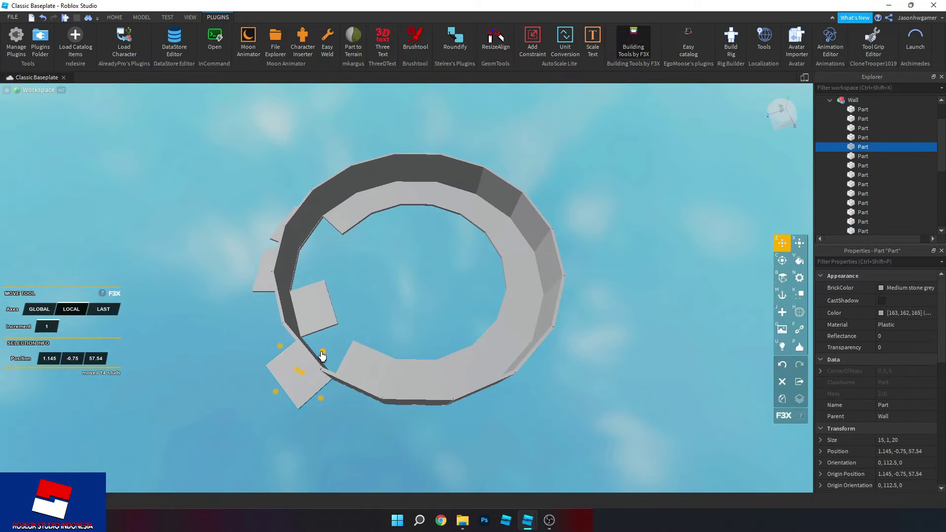
{"action": "left_click_drag", "start_coordinate": [322, 355], "coordinate": [362, 340]}
{"action": "right_click_drag", "start_coordinate": [340, 391], "coordinate": [340, 393]}
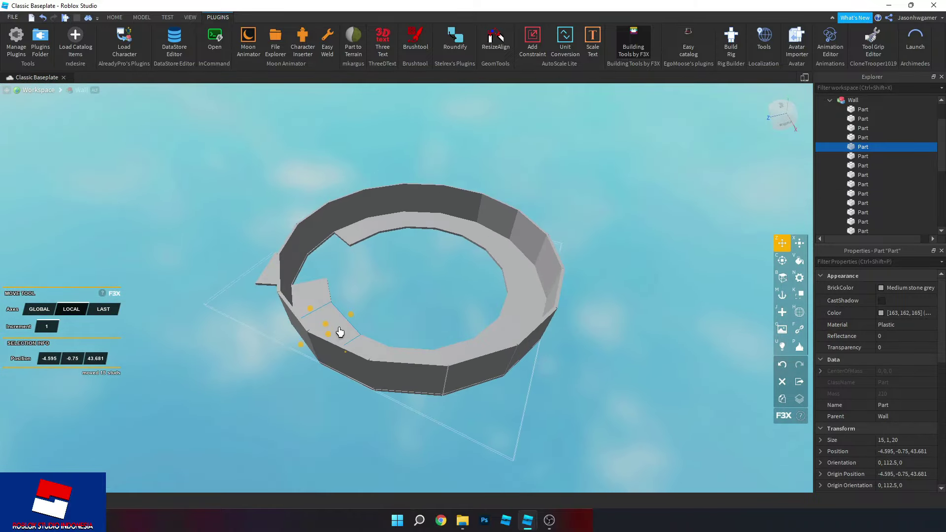
{"action": "left_click_drag", "start_coordinate": [351, 319], "coordinate": [342, 342]}
Move the protruding floor panel beside the remaining ledge gap 14 studs inward along its local axis.
{"action": "right_click_drag", "start_coordinate": [342, 342], "coordinate": [314, 401]}
{"action": "left_click", "coordinate": [294, 394]}
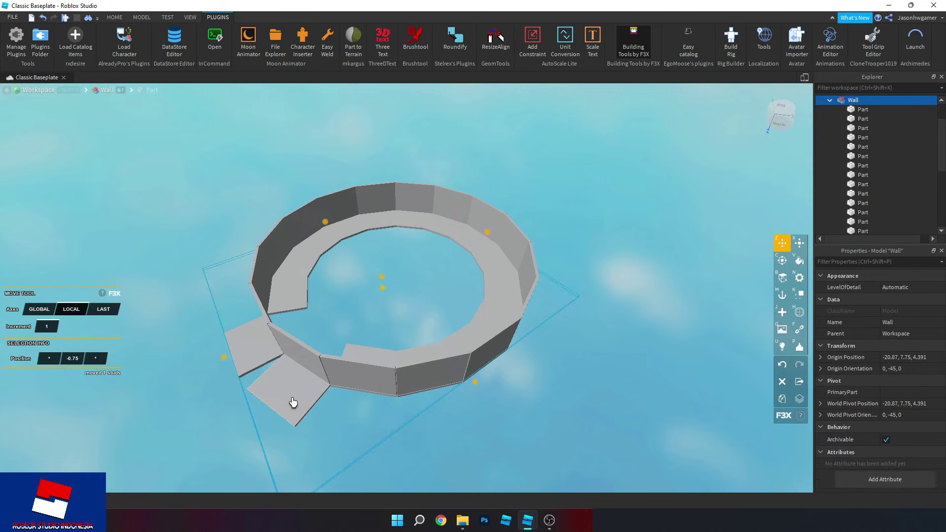
{"action": "left_click", "coordinate": [293, 400], "text": "alt"}
{"action": "left_click_drag", "start_coordinate": [312, 364], "coordinate": [347, 341]}
Move the last protruding floor panel, with 45° orientation, 14 studs inward to -51.648, -0.75, 35.17 and clear the selection.
{"action": "left_click", "coordinate": [251, 356]}
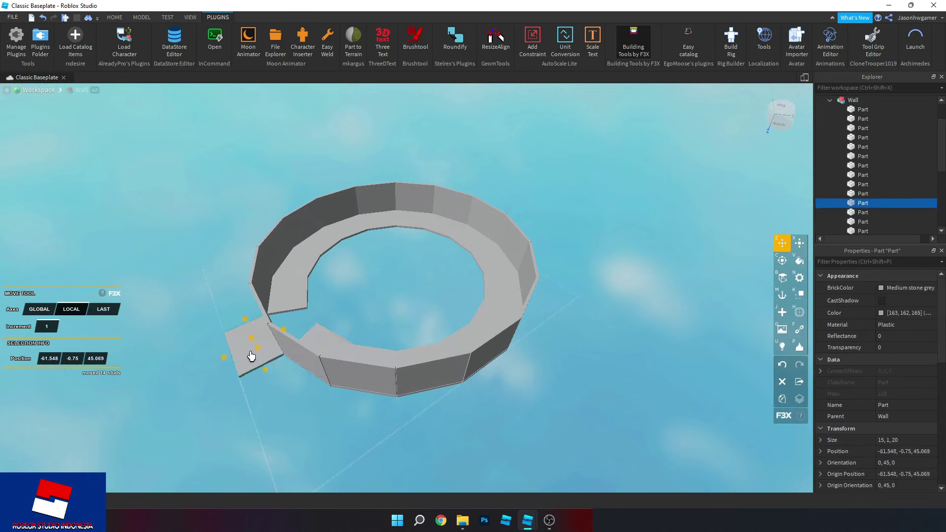
{"action": "left_click_drag", "start_coordinate": [284, 338], "coordinate": [324, 329]}
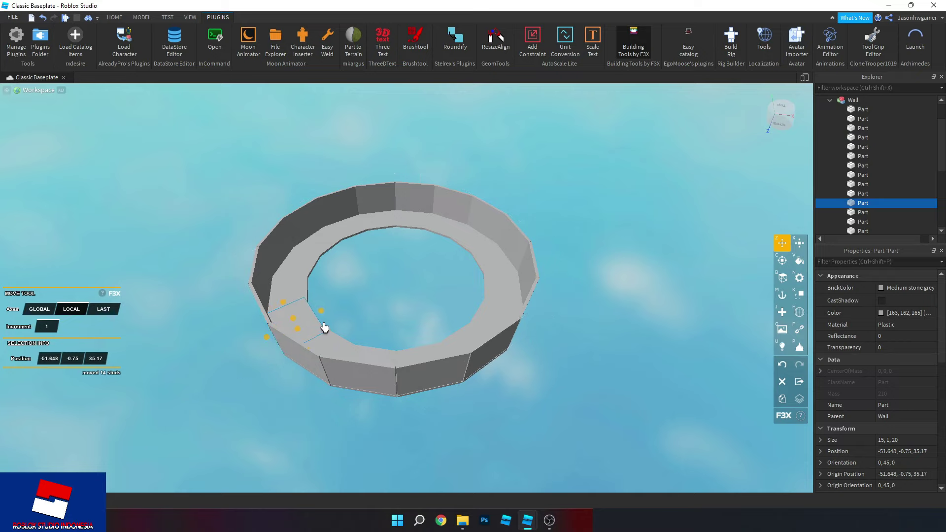
{"action": "right_click_drag", "start_coordinate": [226, 420], "coordinate": [229, 420]}
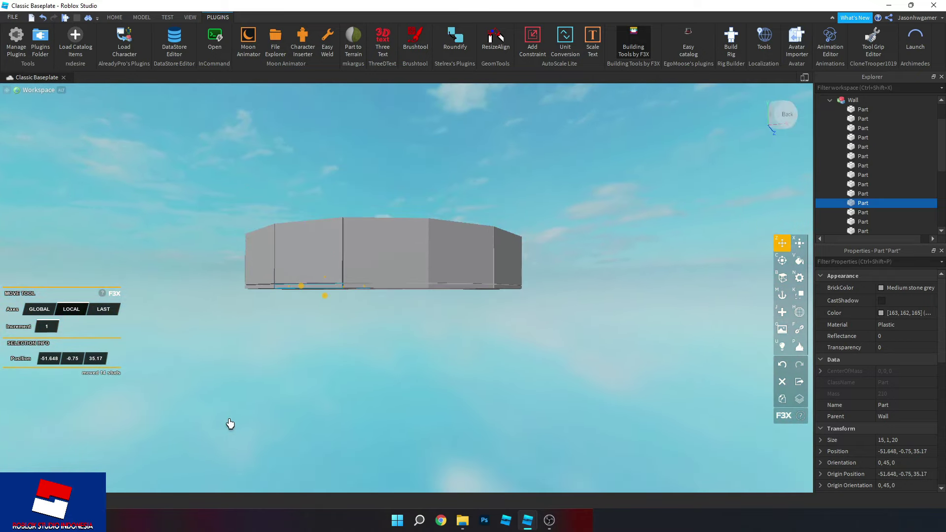
{"action": "left_click", "coordinate": [156, 362]}
{"action": "right_click_drag", "start_coordinate": [246, 361], "coordinate": [246, 362]}
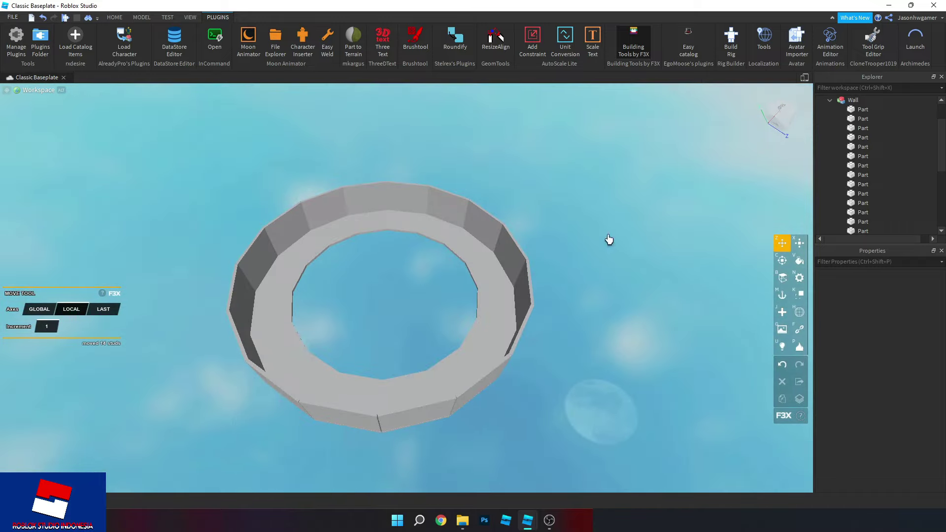
Collapse the second Wall model, which holds the floor panels, and rename it Lantai.
{"action": "scroll", "coordinate": [880, 153], "scroll_direction": "up", "scroll_amount": 2}
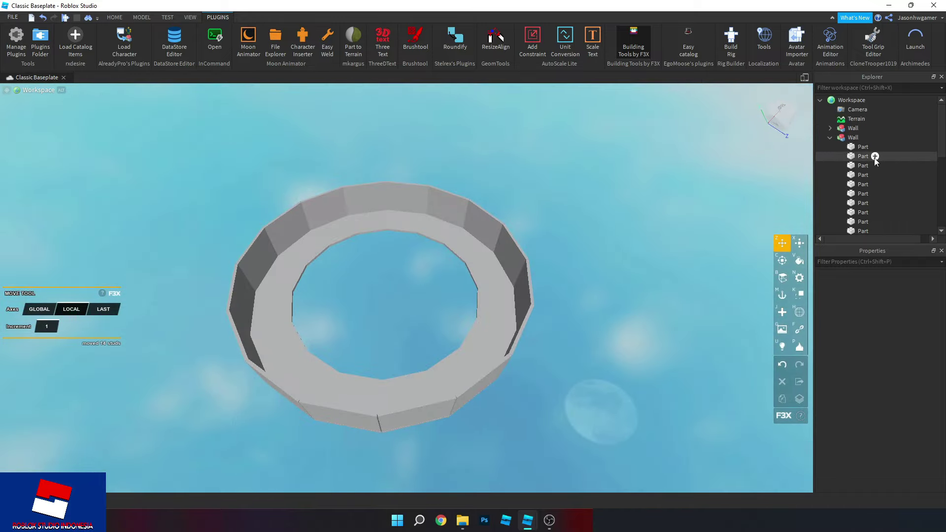
{"action": "left_click", "coordinate": [830, 137]}
{"action": "left_click", "coordinate": [854, 128]}
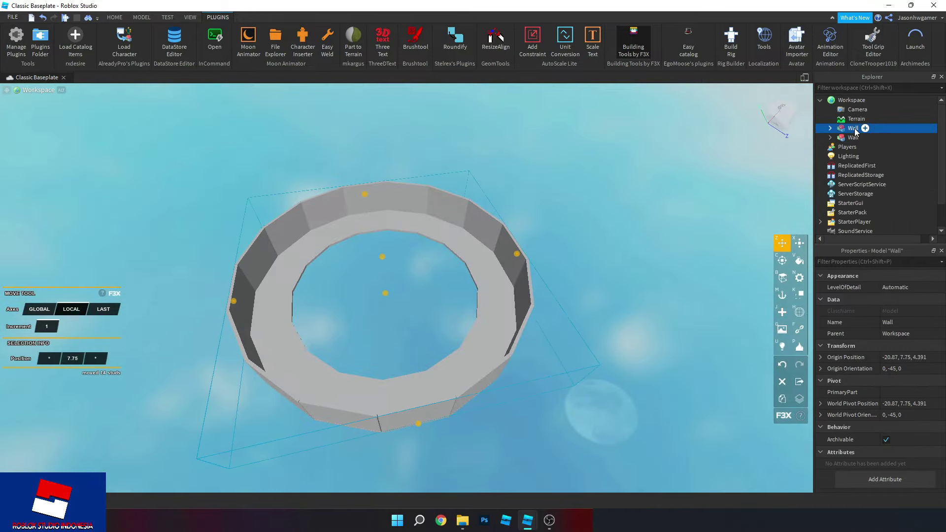
{"action": "left_click", "coordinate": [853, 138]}
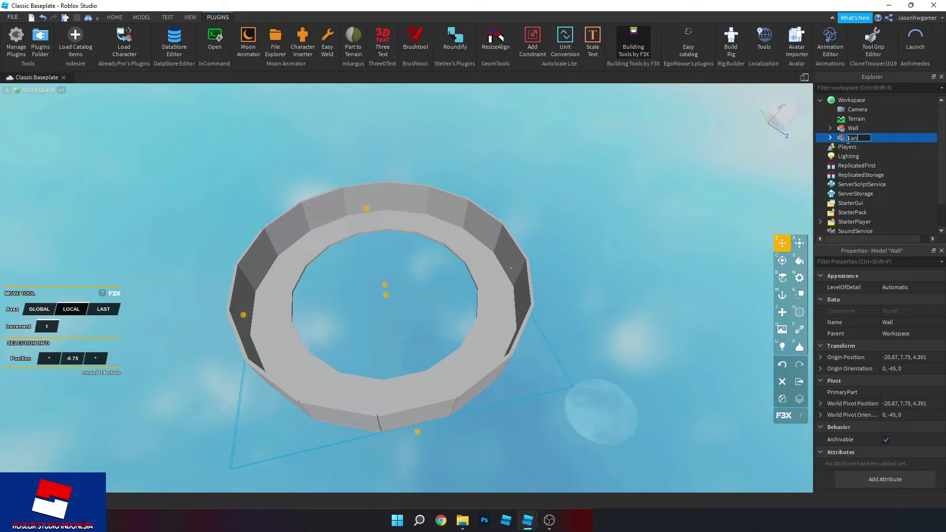
Select the Wall and Lantai models together and anchor them.
{"action": "right_click_drag", "start_coordinate": [460, 376], "coordinate": [461, 377]}
{"action": "left_click", "coordinate": [456, 384], "text": "shift"}
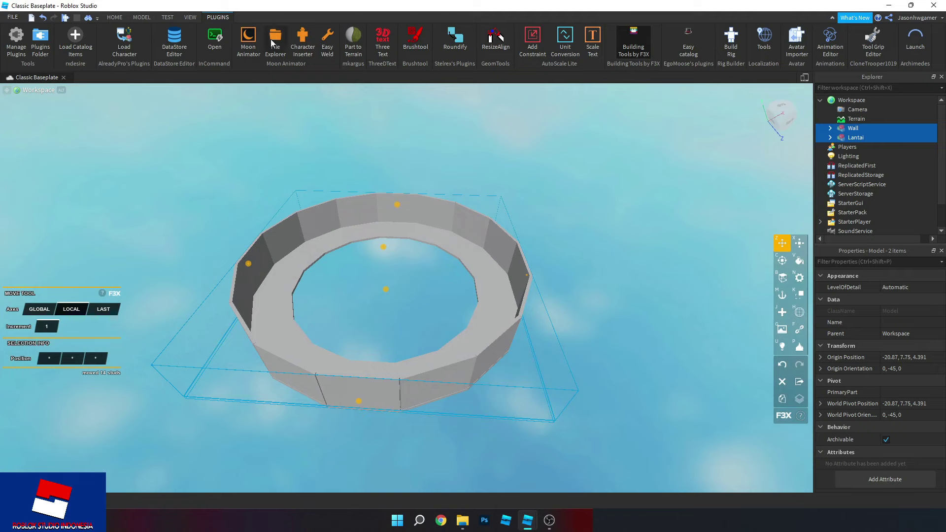
{"action": "left_click", "coordinate": [115, 18]}
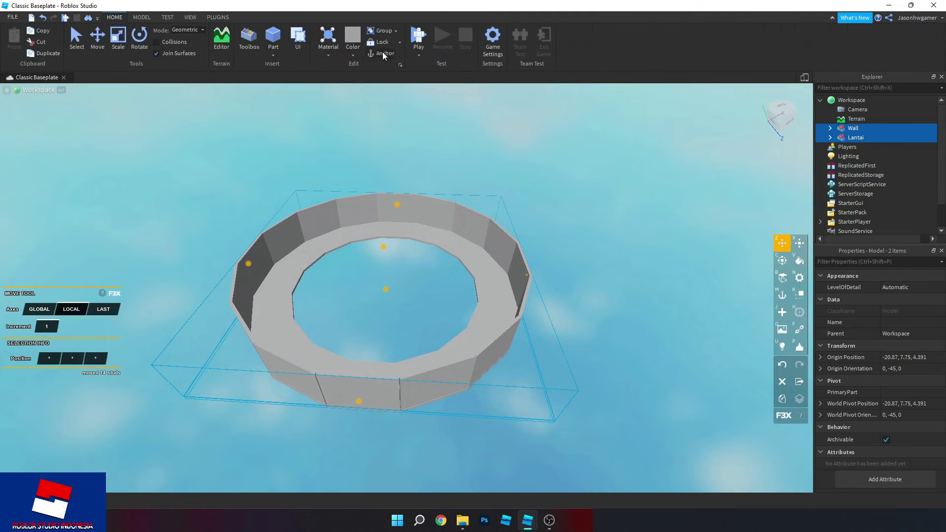
{"action": "left_click", "coordinate": [621, 222]}
{"action": "right_click_drag", "start_coordinate": [621, 221], "coordinate": [619, 232]}
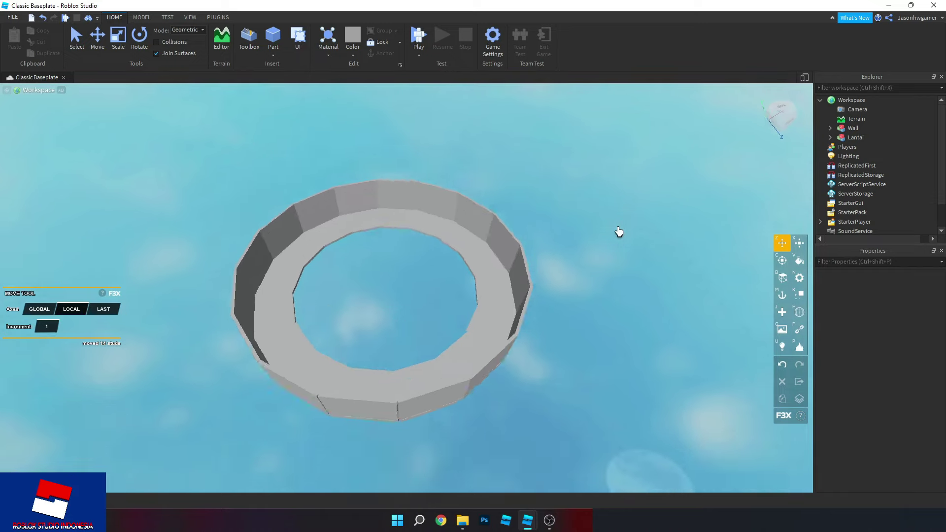
{"action": "left_click", "coordinate": [495, 278]}
{"action": "right_click_drag", "start_coordinate": [606, 285], "coordinate": [665, 290]}
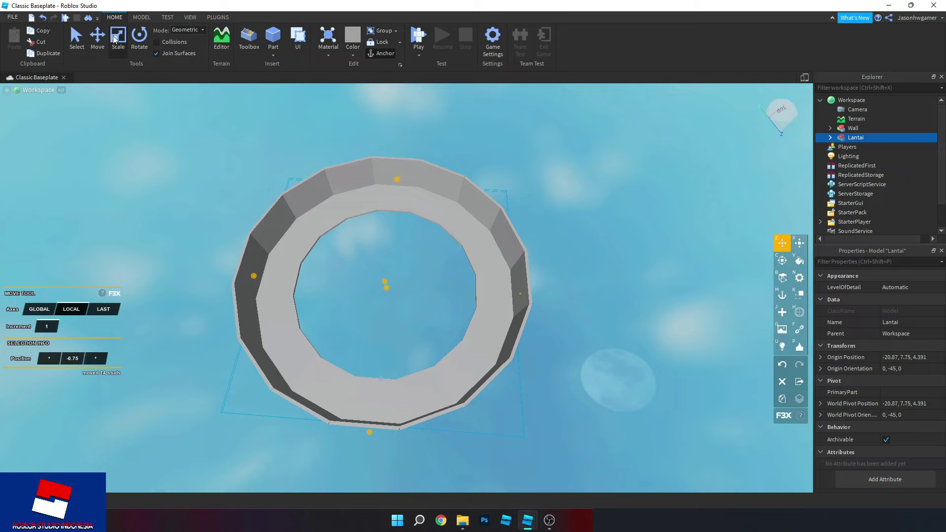
Insert a block part inside the ring and scale it to about 76 × 75 studs across the central opening.
{"action": "left_click", "coordinate": [273, 35]}
{"action": "right_click_drag", "start_coordinate": [406, 236], "coordinate": [405, 236]}
{"action": "left_click", "coordinate": [118, 38]}
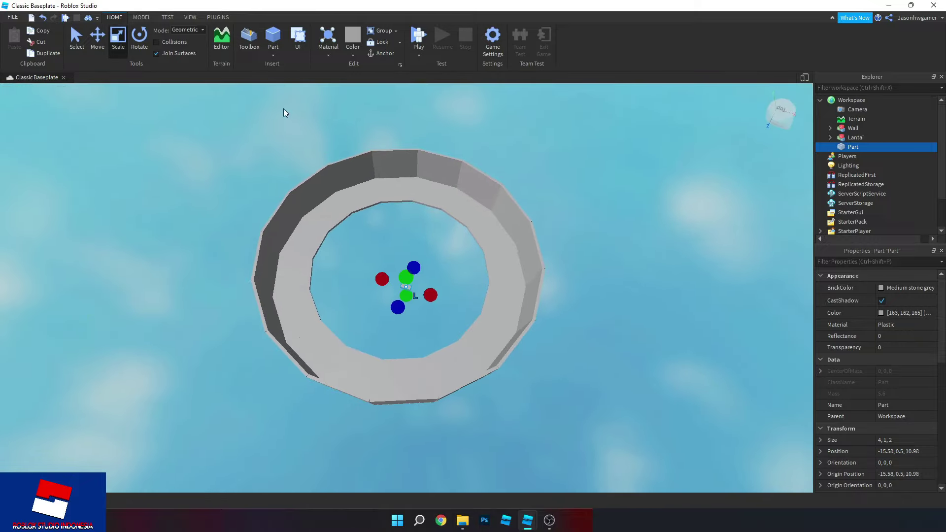
{"action": "left_click_drag", "start_coordinate": [430, 294], "coordinate": [511, 321]}
{"action": "left_click_drag", "start_coordinate": [382, 277], "coordinate": [293, 250]}
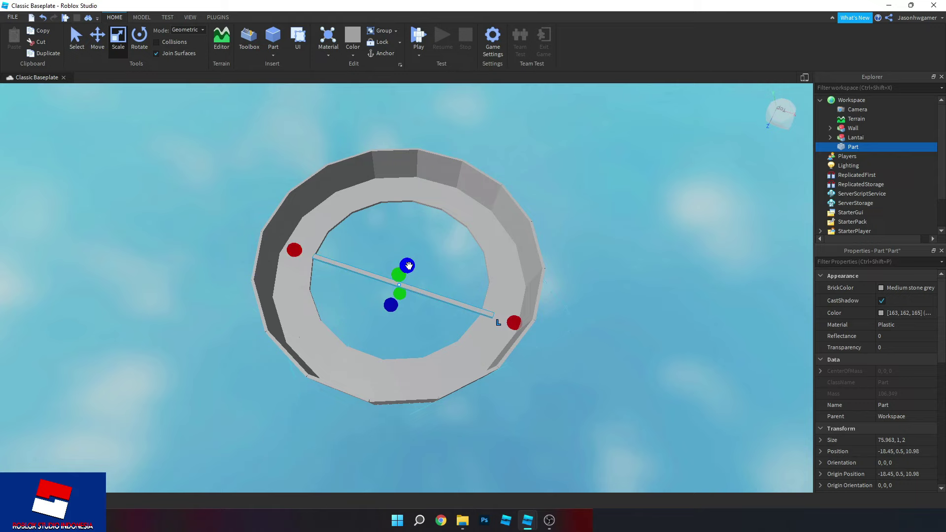
{"action": "right_click_drag", "start_coordinate": [409, 266], "coordinate": [424, 274]}
{"action": "left_click_drag", "start_coordinate": [424, 274], "coordinate": [535, 252]}
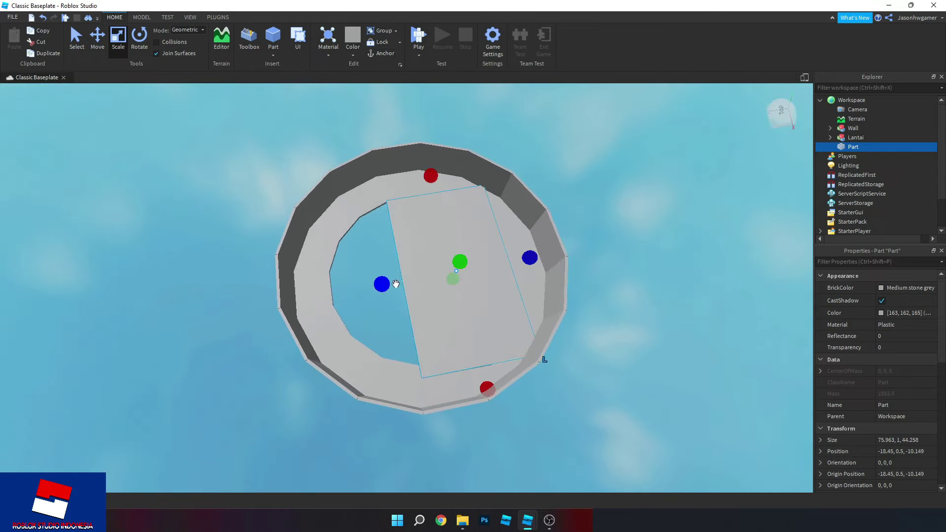
{"action": "left_click_drag", "start_coordinate": [396, 284], "coordinate": [314, 302]}
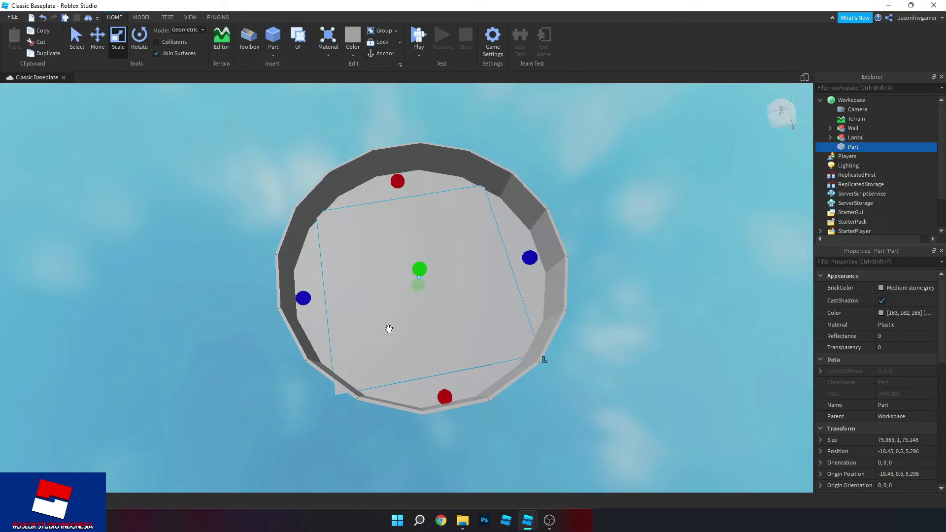
Fine-tune the sides of the central block to a size of 74.383, 1, 72.904 so its corners stay inside the wall.
{"action": "left_click_drag", "start_coordinate": [443, 397], "coordinate": [442, 382]}
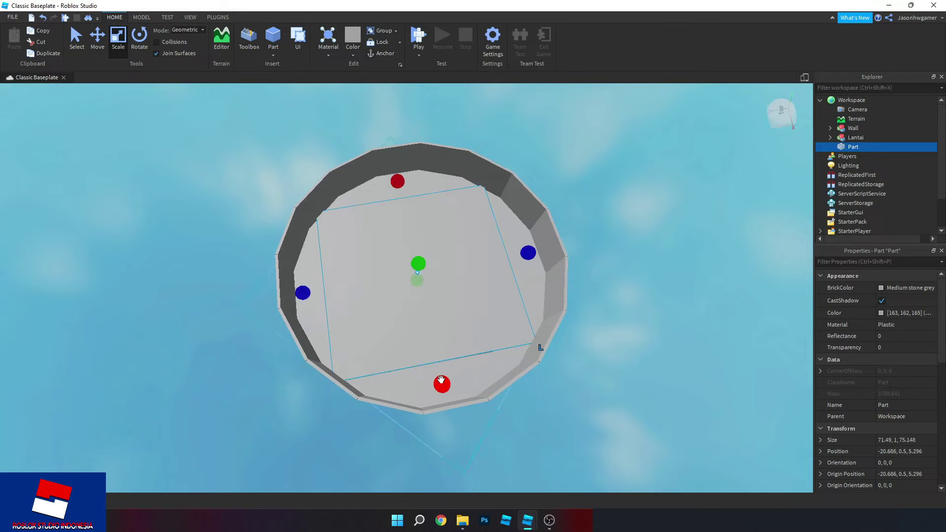
{"action": "right_click_drag", "start_coordinate": [441, 382], "coordinate": [439, 381]}
{"action": "left_click_drag", "start_coordinate": [379, 220], "coordinate": [370, 224]}
{"action": "right_click_drag", "start_coordinate": [371, 224], "coordinate": [370, 221]}
{"action": "left_click_drag", "start_coordinate": [324, 239], "coordinate": [330, 243]}
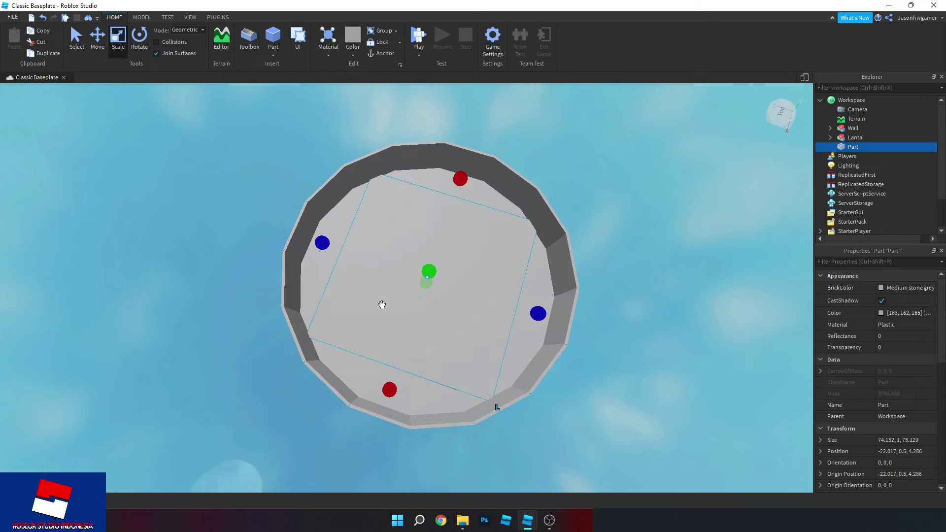
{"action": "left_click_drag", "start_coordinate": [390, 389], "coordinate": [393, 396]}
{"action": "left_click_drag", "start_coordinate": [538, 314], "coordinate": [542, 325]}
{"action": "right_click_drag", "start_coordinate": [541, 325], "coordinate": [540, 326]}
{"action": "left_click", "coordinate": [545, 394]}
{"action": "right_click_drag", "start_coordinate": [534, 377], "coordinate": [533, 377]}
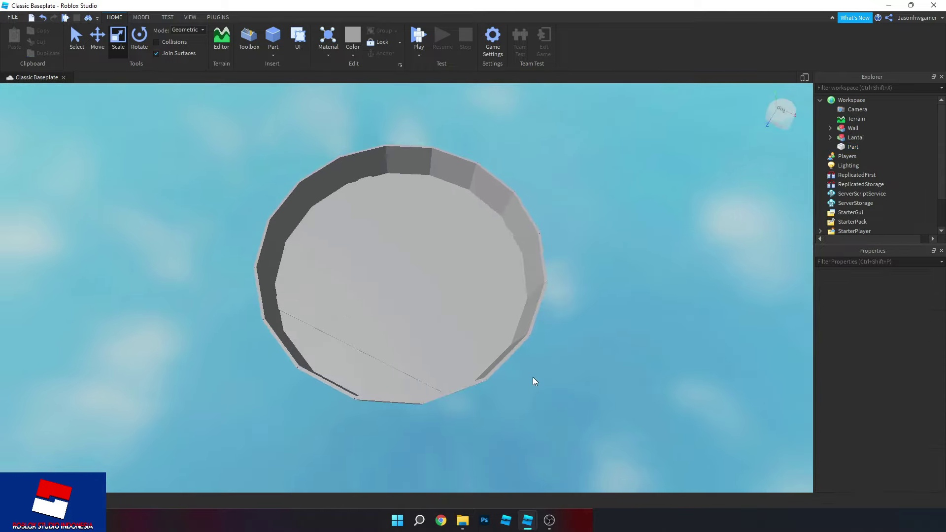
{"action": "left_click", "coordinate": [412, 271]}
{"action": "right_click_drag", "start_coordinate": [416, 274], "coordinate": [404, 258]}
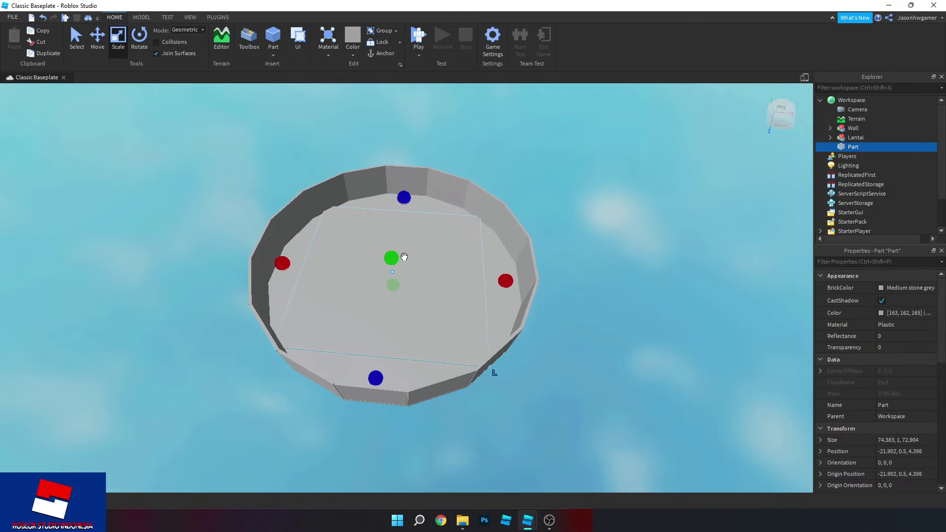
{"action": "left_click", "coordinate": [893, 262]}
{"action": "type", "text": "visi"}
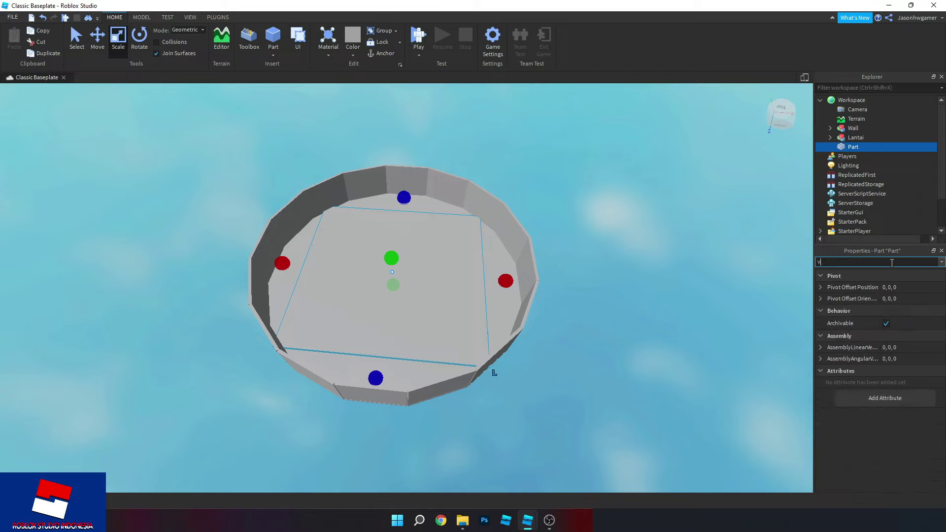
{"action": "key", "text": "BackSpace"}
{"action": "key", "text": "BackSpace"}
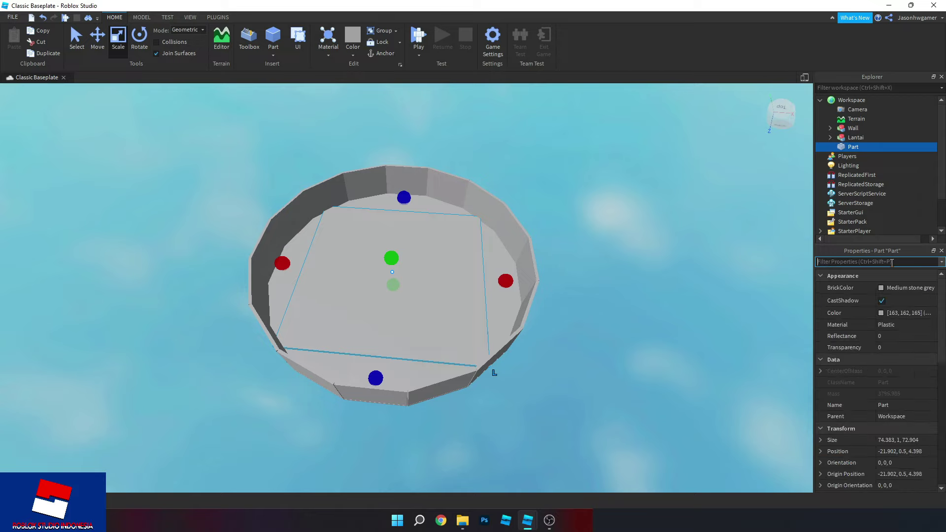
{"action": "scroll", "coordinate": [901, 291], "scroll_direction": "down", "scroll_amount": 5}
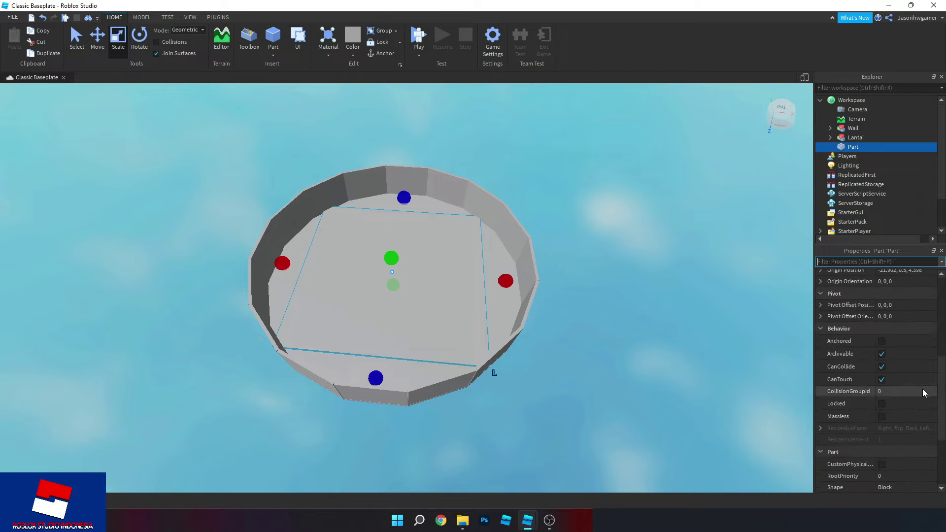
{"action": "scroll", "coordinate": [908, 403], "scroll_direction": "down", "scroll_amount": 1}
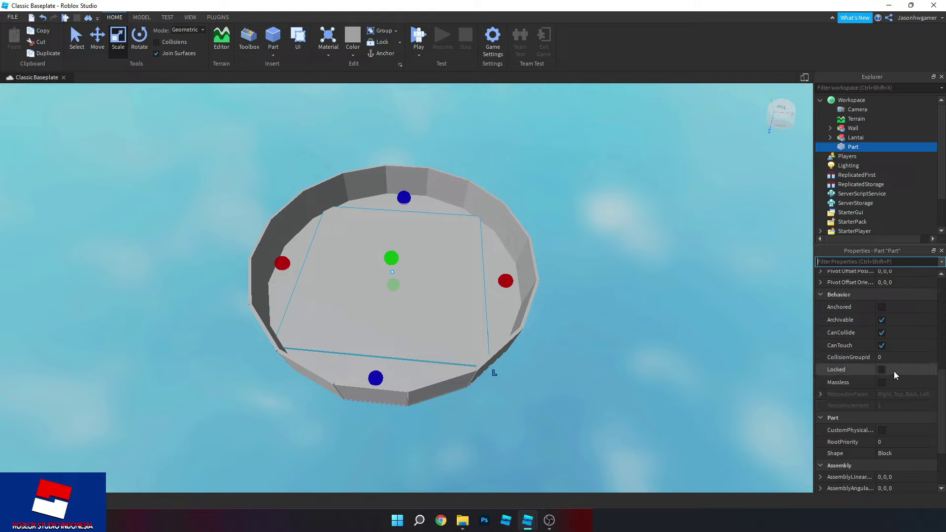
Set the central part's Transparency to 1 and anchor the part.
{"action": "type", "text": "tr"}
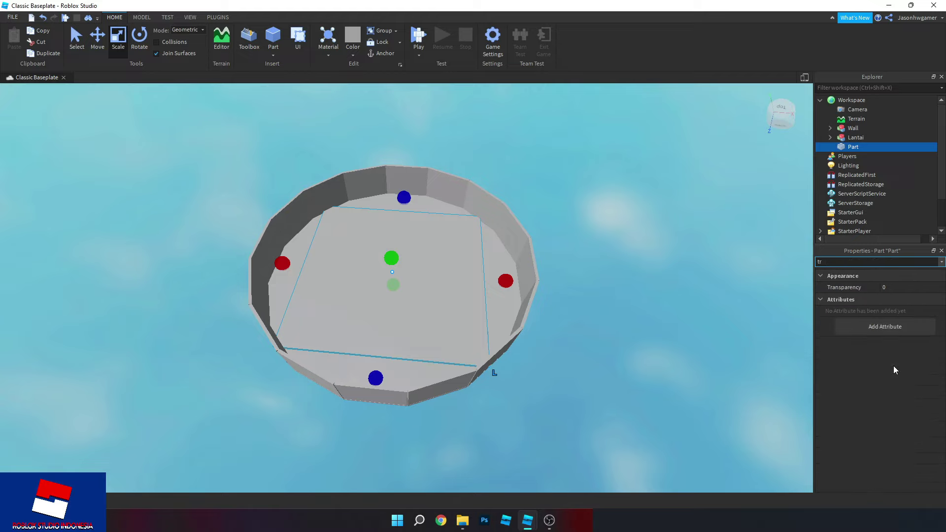
{"action": "left_click", "coordinate": [894, 288]}
{"action": "type", "text": "1"}
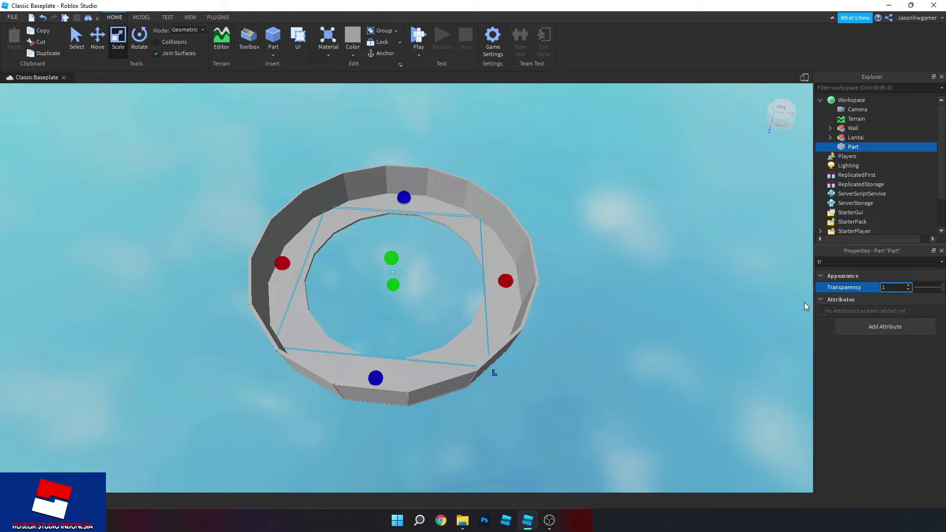
{"action": "left_click", "coordinate": [386, 52]}
{"action": "left_click", "coordinate": [599, 205]}
{"action": "right_click_drag", "start_coordinate": [632, 257], "coordinate": [631, 256]}
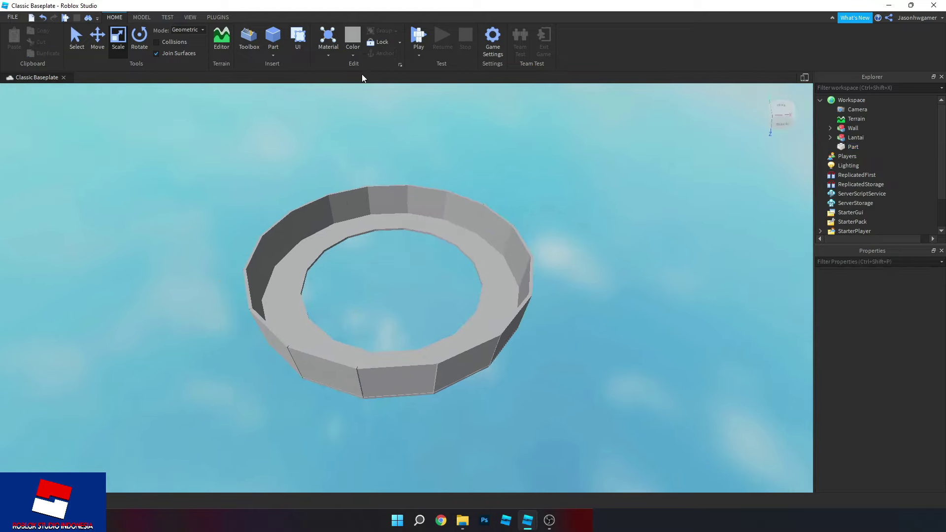
Add a SpawnLocation and place it at the centre of the ring on the invisible floor, at about -21.5, 1.5, 5.2.
{"action": "left_click", "coordinate": [142, 18]}
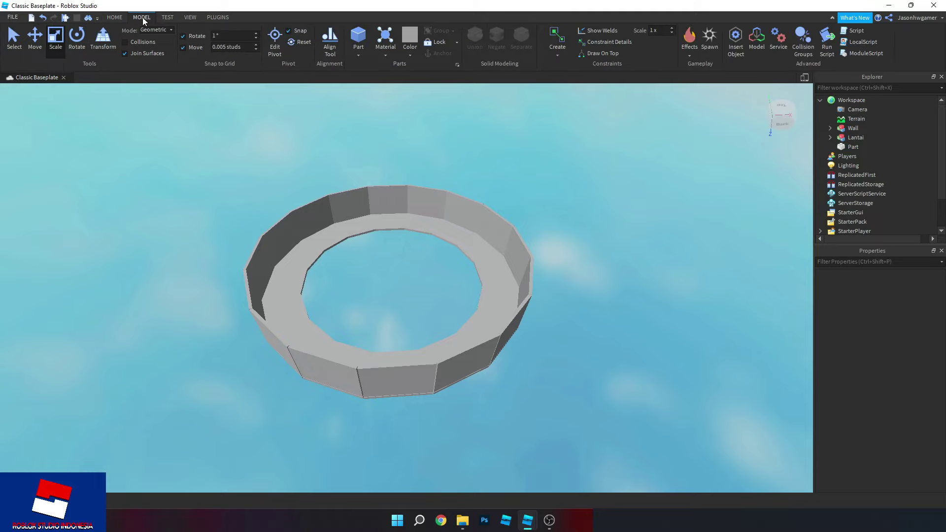
{"action": "left_click", "coordinate": [126, 17]}
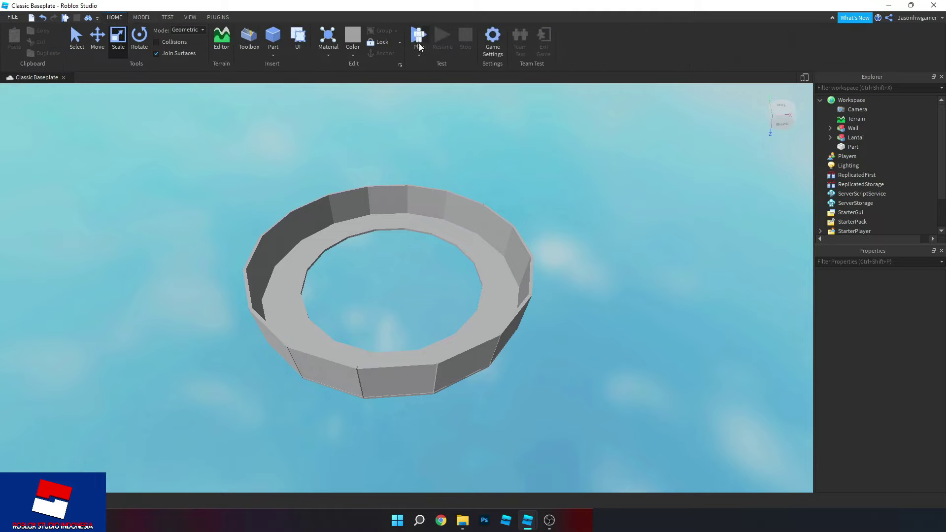
{"action": "left_click", "coordinate": [153, 19]}
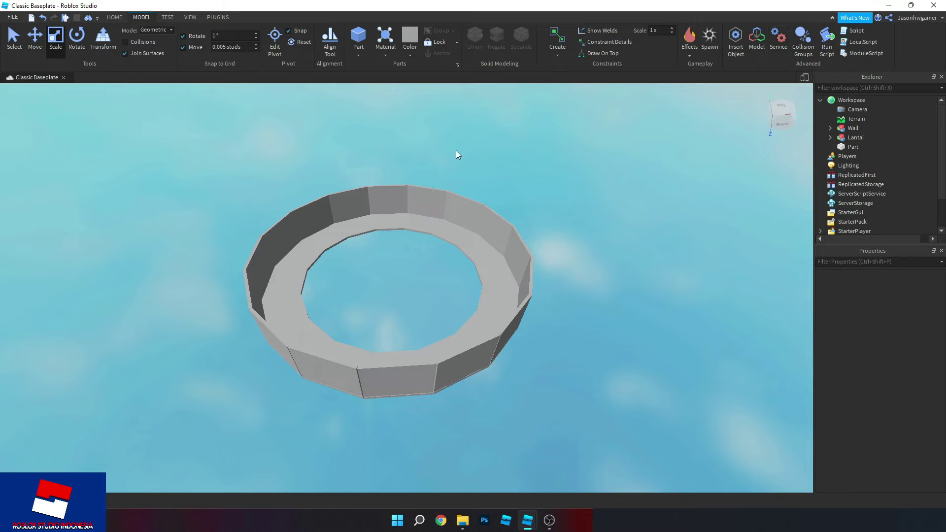
{"action": "left_click", "coordinate": [709, 44]}
{"action": "right_click_drag", "start_coordinate": [511, 239], "coordinate": [412, 286]}
{"action": "left_click_drag", "start_coordinate": [411, 285], "coordinate": [394, 274]}
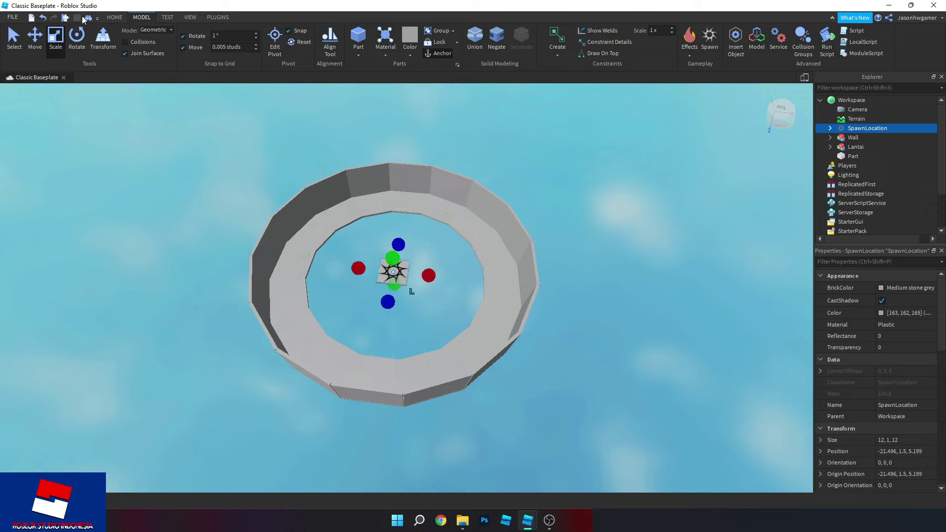
Playtest the spawn point and invisible centre floor by walking the character around, and stop the test.
{"action": "left_click", "coordinate": [65, 18]}
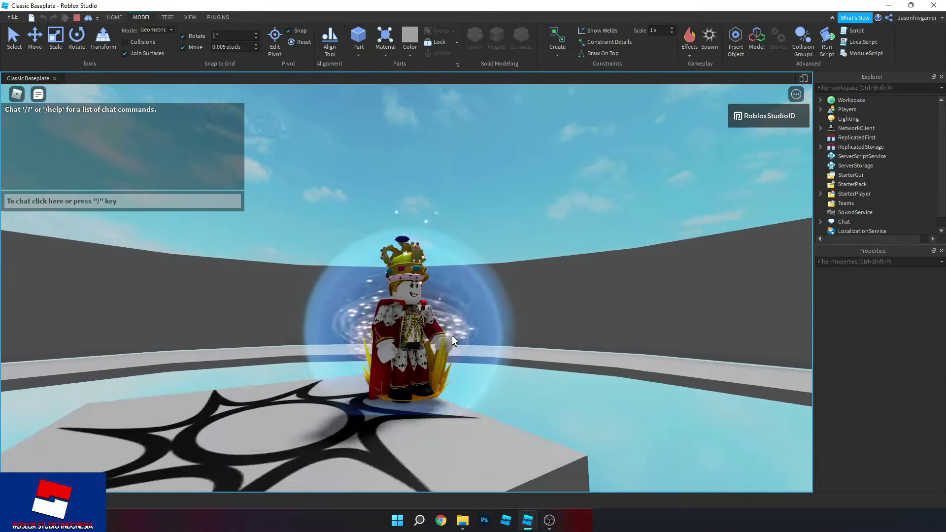
{"action": "key", "text": "w"}
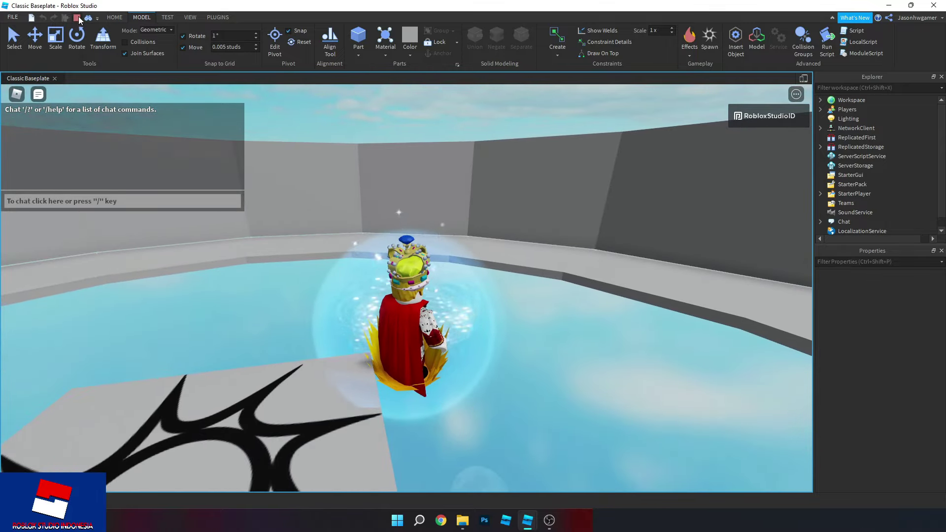
{"action": "key", "text": "shift+F5"}
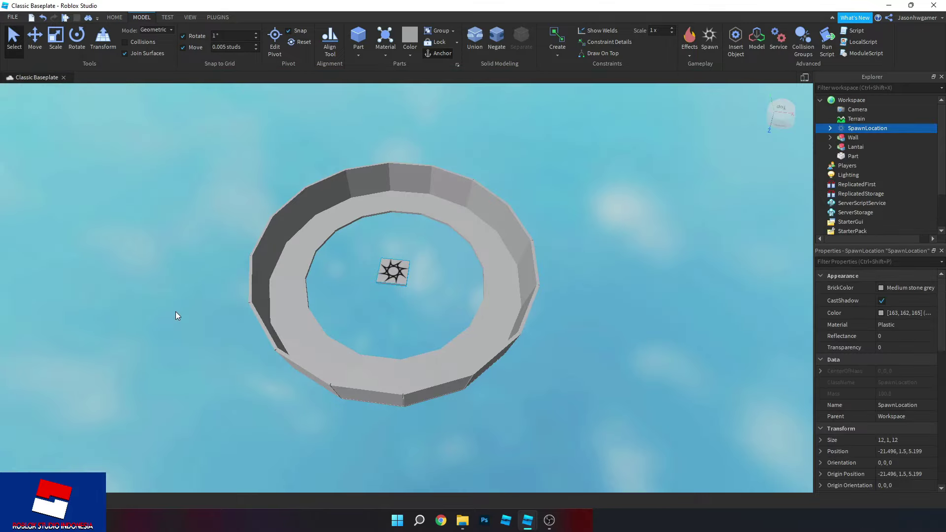
Duplicate the Lantai floor model and rename the copy as Tangga.
{"action": "left_click", "coordinate": [860, 148]}
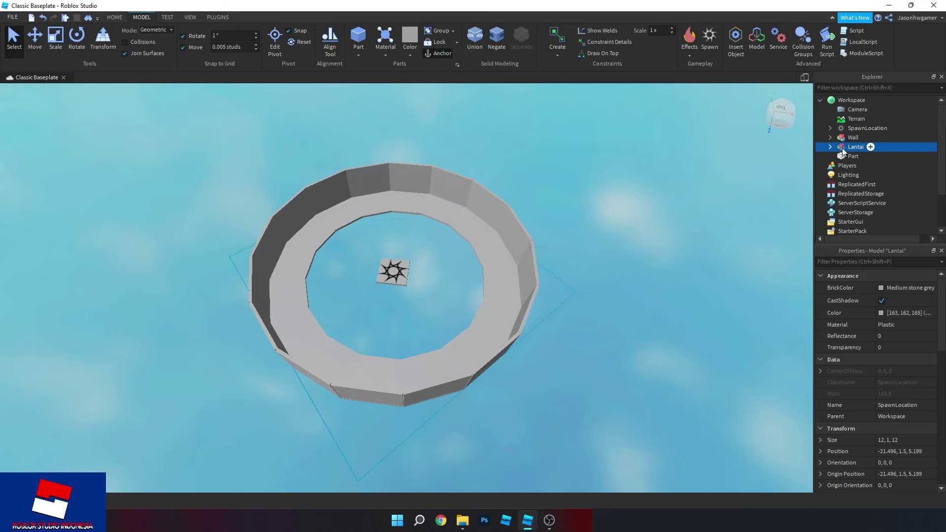
{"action": "left_click_drag", "start_coordinate": [858, 151], "coordinate": [854, 138]}
{"action": "key", "text": "ctrl+z"}
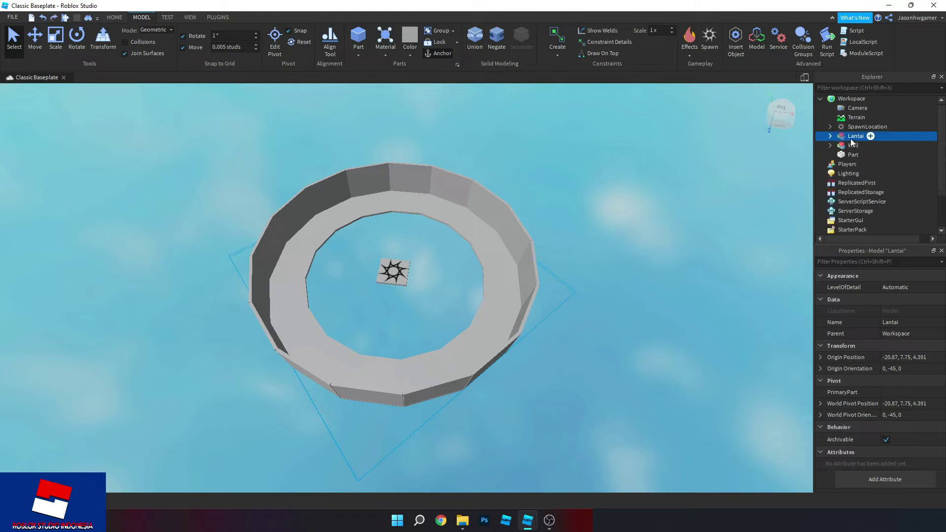
{"action": "key", "text": "ctrl+d"}
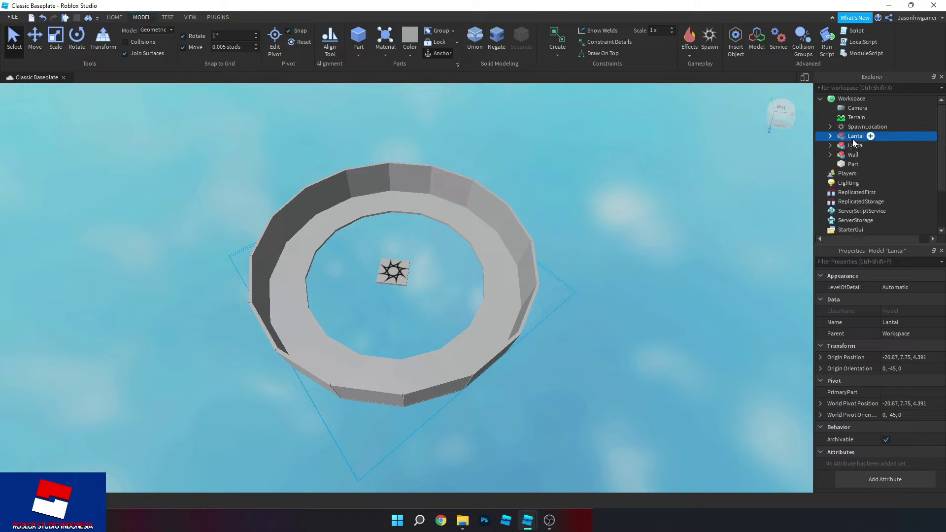
{"action": "double_click", "coordinate": [853, 138]}
{"action": "key", "text": "ctrl+2"}
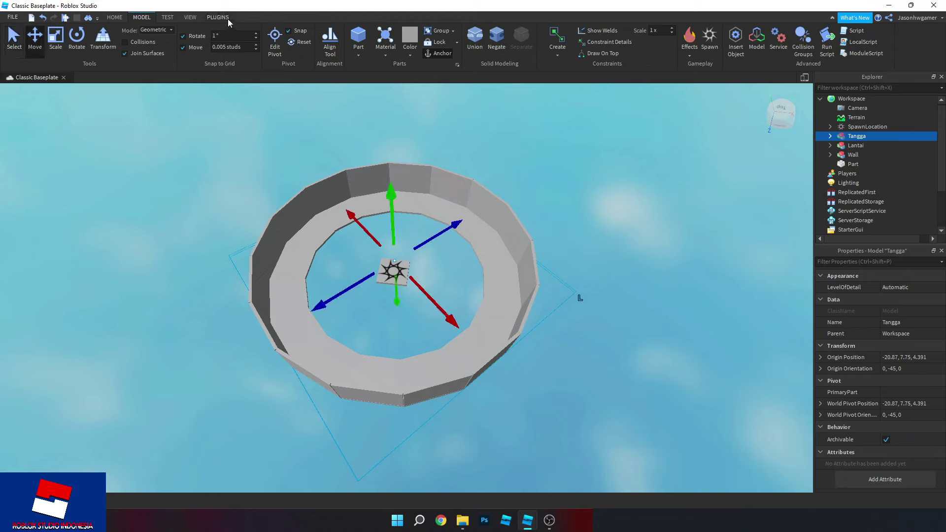
Set the move snap to 1 stud and raise all the parts inside the Tangga model by 1 stud.
{"action": "left_click", "coordinate": [831, 136]}
{"action": "left_click", "coordinate": [849, 147]}
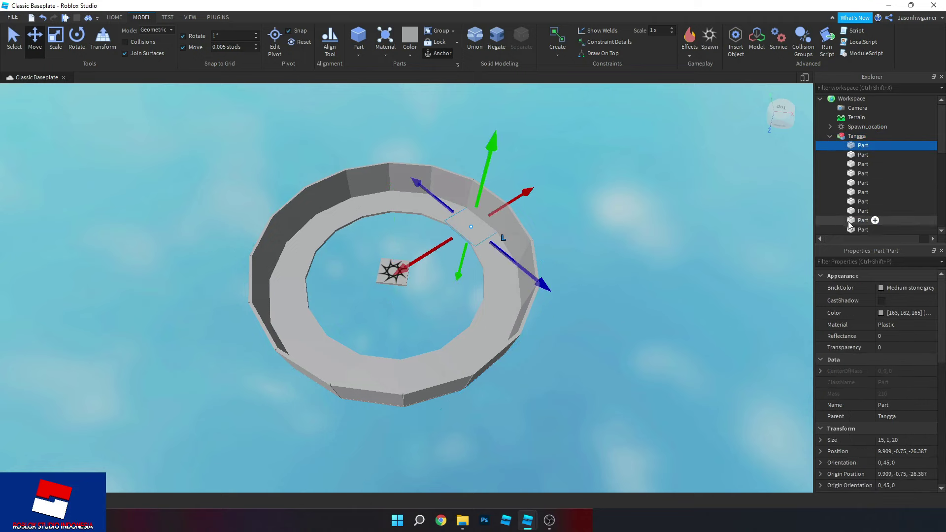
{"action": "scroll", "coordinate": [854, 224], "scroll_direction": "down", "scroll_amount": 3}
{"action": "scroll", "coordinate": [854, 223], "scroll_direction": "down", "scroll_amount": 2}
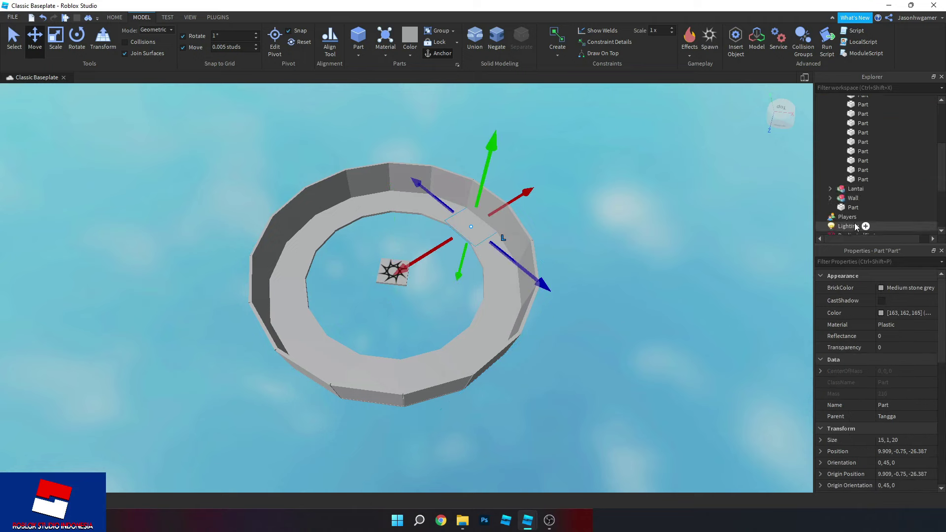
{"action": "left_click", "coordinate": [866, 180], "text": "shift"}
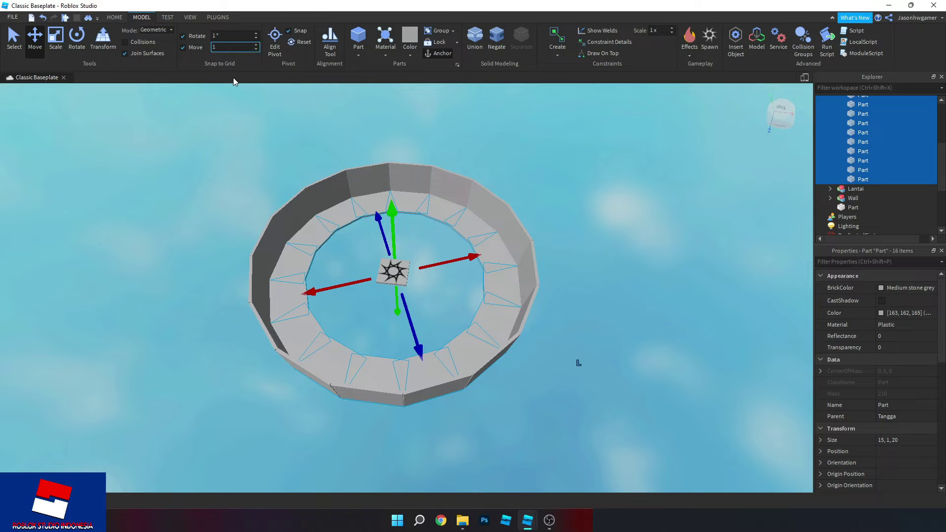
{"action": "key", "text": "Return"}
{"action": "right_click_drag", "start_coordinate": [395, 182], "coordinate": [403, 220]}
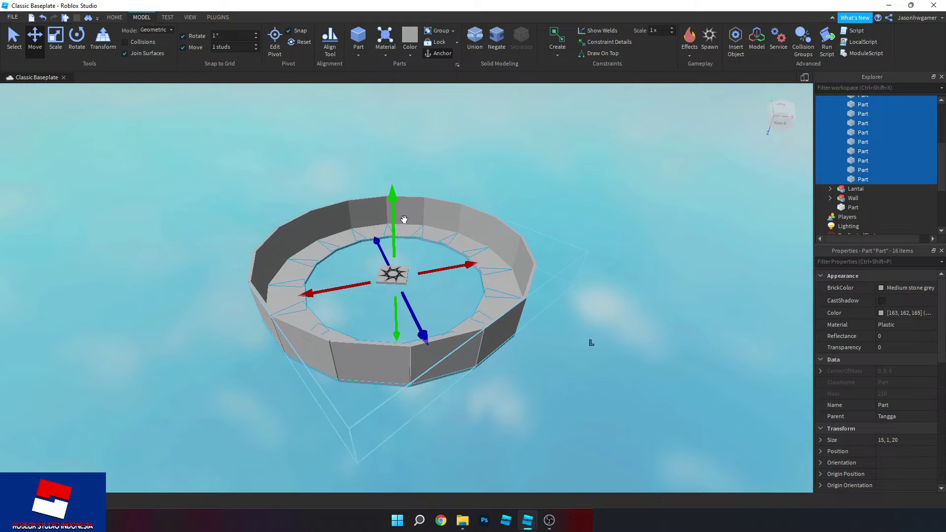
{"action": "left_click_drag", "start_coordinate": [394, 222], "coordinate": [396, 219]}
{"action": "right_click_drag", "start_coordinate": [437, 254], "coordinate": [443, 277]}
{"action": "scroll", "coordinate": [439, 257], "scroll_direction": "up", "scroll_amount": 3}
{"action": "scroll", "coordinate": [444, 278], "scroll_direction": "up", "scroll_amount": 8}
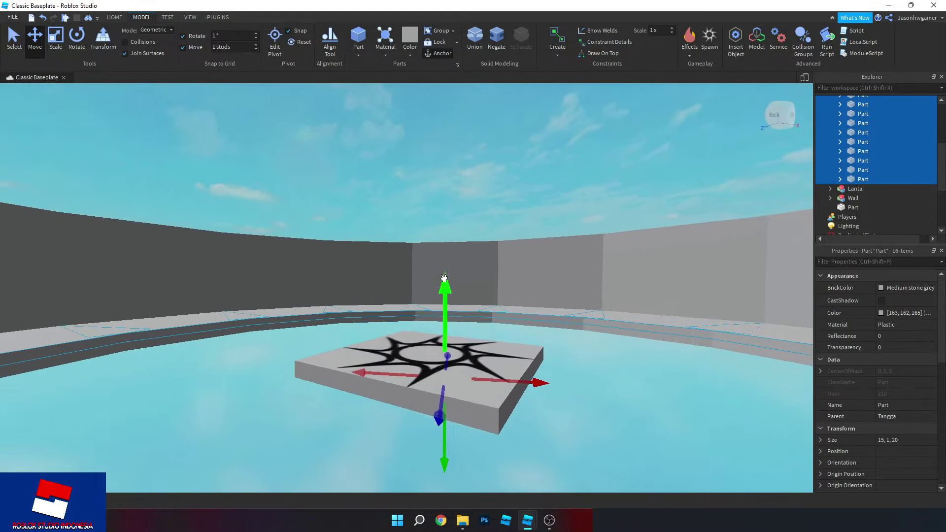
Delete one Tangga segment, the one at about -37.5, 0.25, -35.8, to open a gap in the raised ring.
{"action": "scroll", "coordinate": [443, 277], "scroll_direction": "down", "scroll_amount": 8}
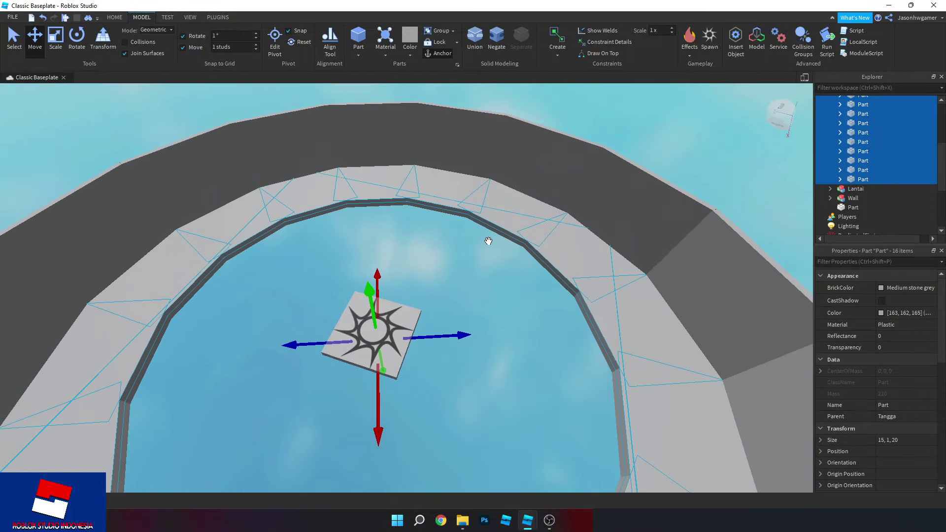
{"action": "right_click_drag", "start_coordinate": [489, 234], "coordinate": [487, 236]}
{"action": "right_click_drag", "start_coordinate": [487, 236], "coordinate": [469, 262]}
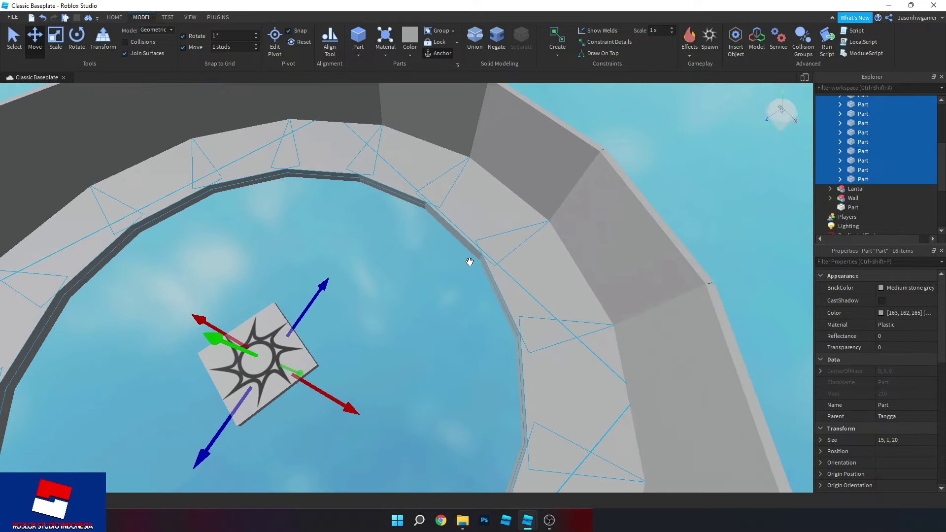
{"action": "left_click", "coordinate": [409, 162]}
{"action": "left_click", "coordinate": [425, 161]}
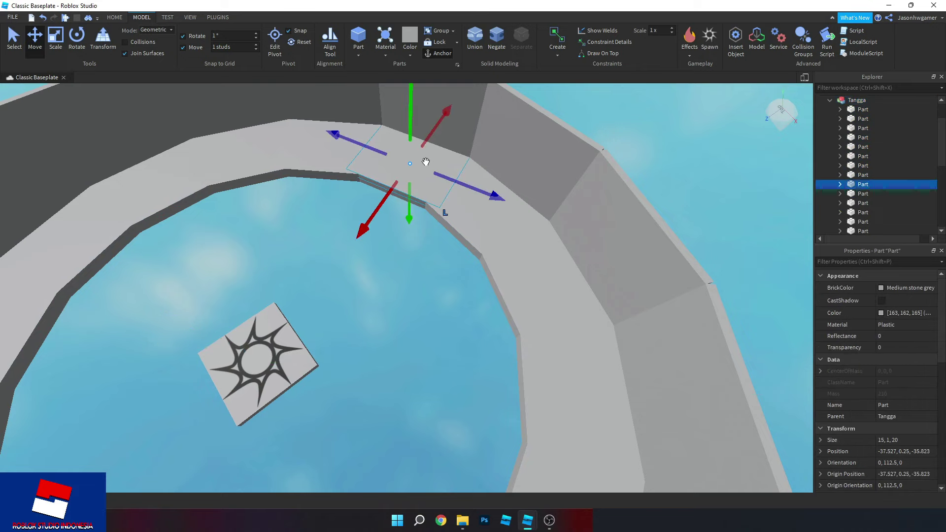
{"action": "key", "text": "Delete"}
Check the Tangga segments beside the gap and activate the Building Tools by F3X Move tool.
{"action": "left_click", "coordinate": [473, 194]}
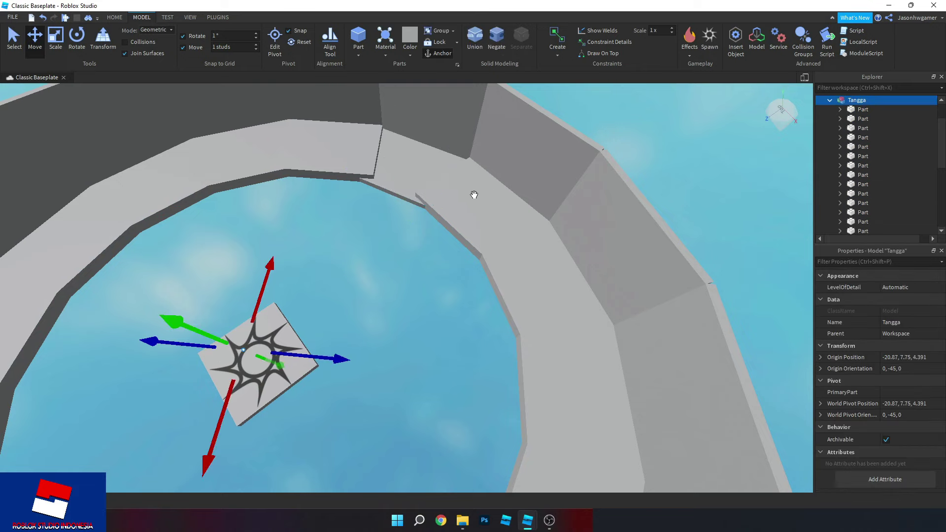
{"action": "right_click_drag", "start_coordinate": [473, 193], "coordinate": [478, 206]}
{"action": "left_click", "coordinate": [430, 285]}
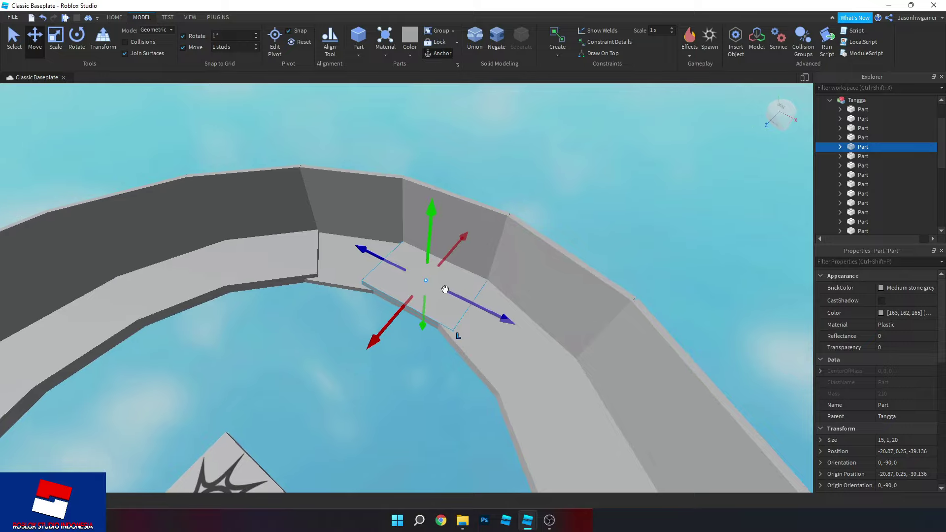
{"action": "right_click_drag", "start_coordinate": [444, 291], "coordinate": [447, 360]}
{"action": "left_click", "coordinate": [218, 18]}
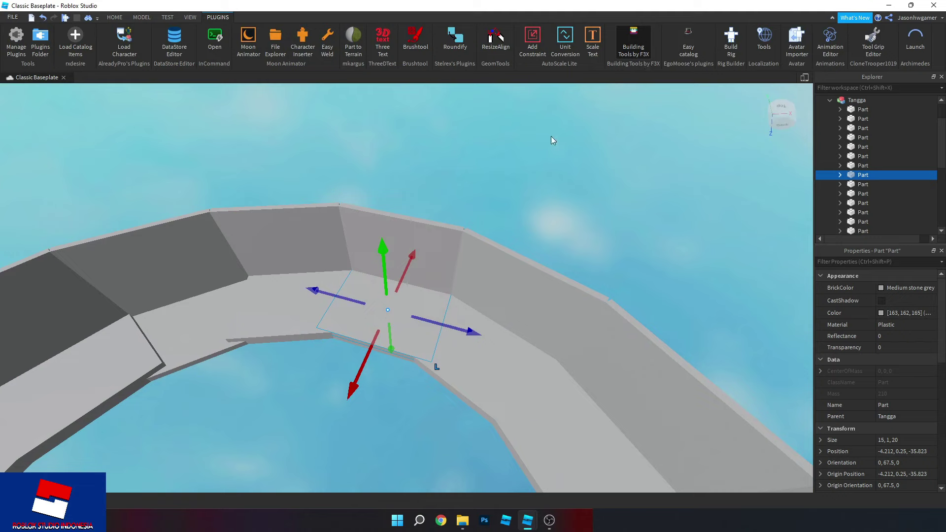
{"action": "left_click", "coordinate": [396, 320]}
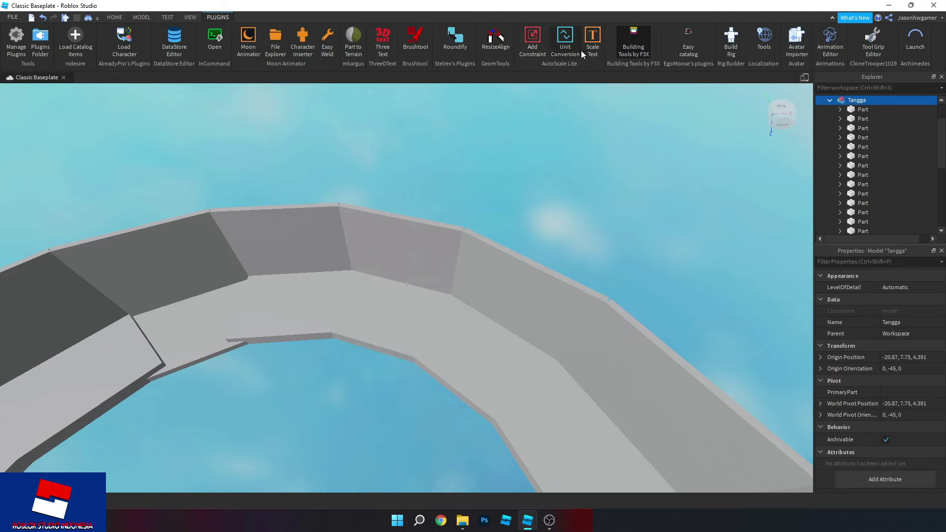
{"action": "left_click", "coordinate": [630, 44]}
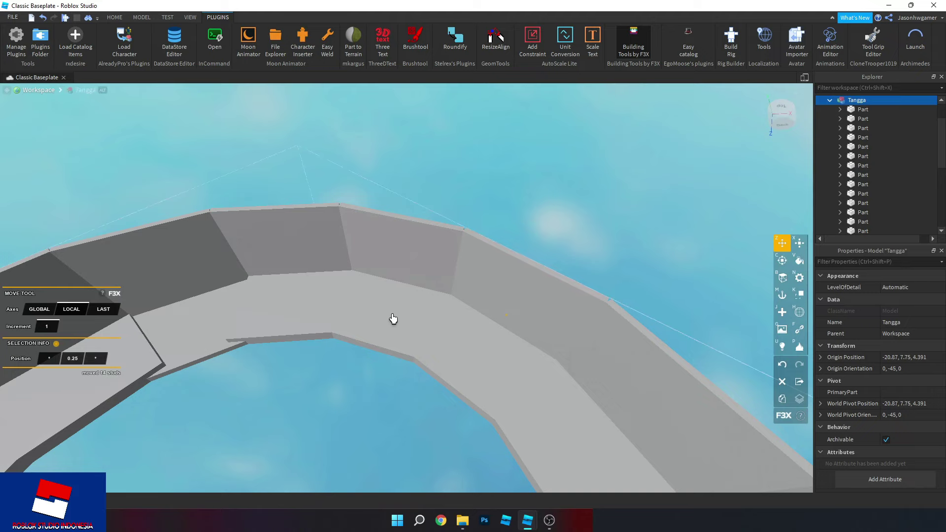
Raise the Tangga segment two places past the gap by 1 stud with the F3X Move tool.
{"action": "scroll", "coordinate": [393, 319], "scroll_direction": "up", "scroll_amount": 3}
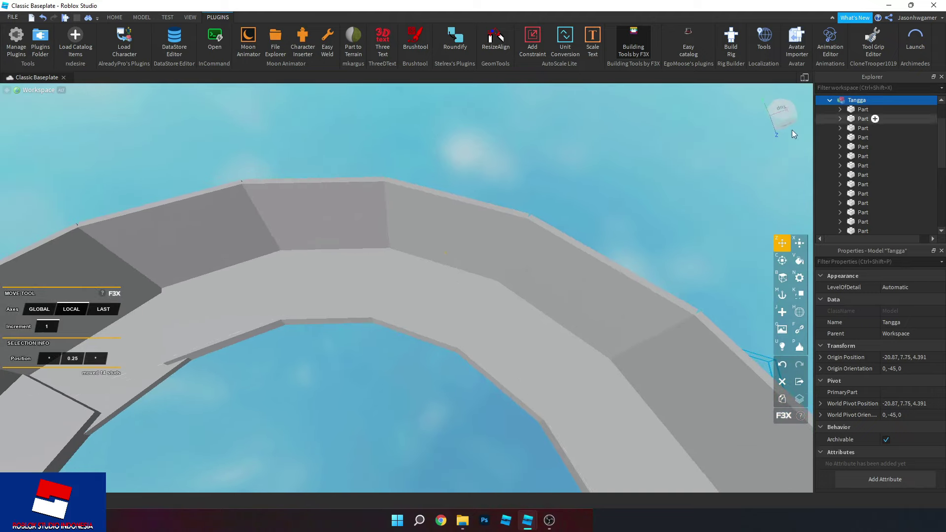
{"action": "left_click", "coordinate": [314, 295]}
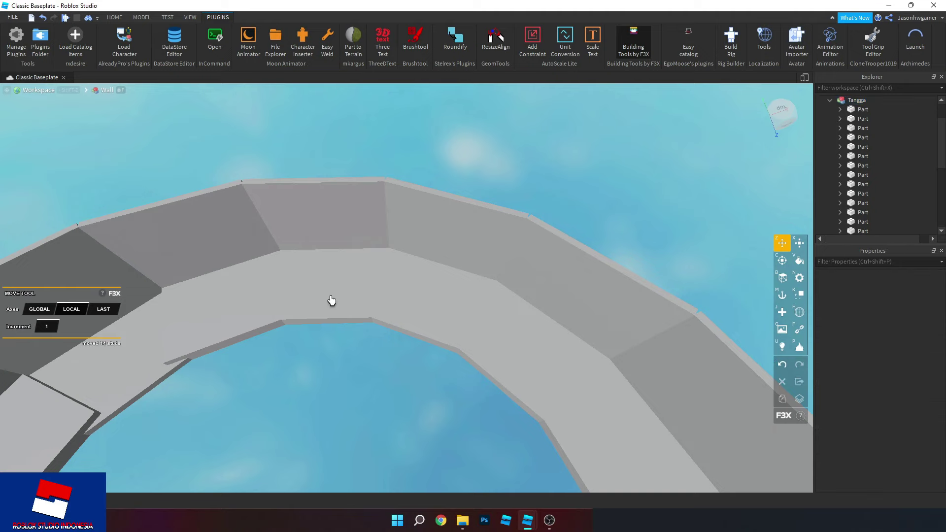
{"action": "right_click_drag", "start_coordinate": [329, 298], "coordinate": [331, 304]}
{"action": "left_click", "coordinate": [322, 230]}
{"action": "left_click", "coordinate": [327, 226]}
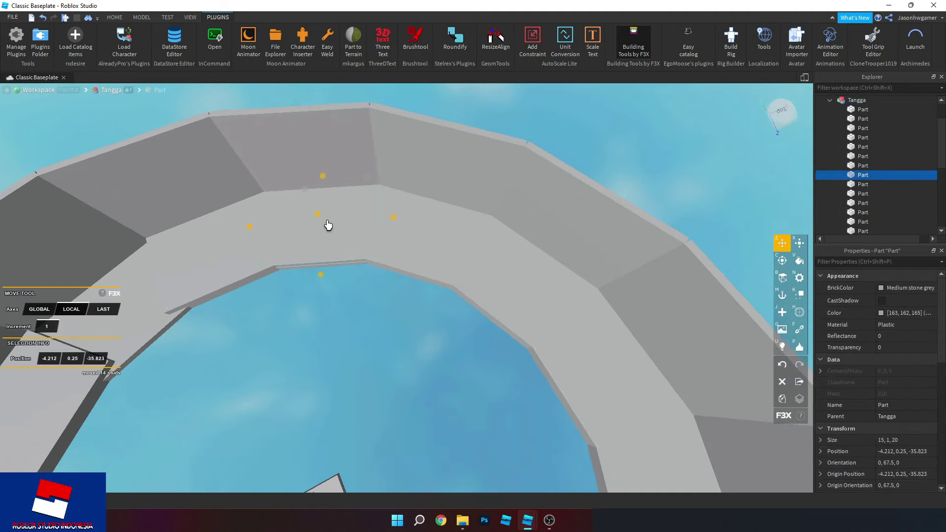
{"action": "right_click_drag", "start_coordinate": [317, 194], "coordinate": [340, 243]}
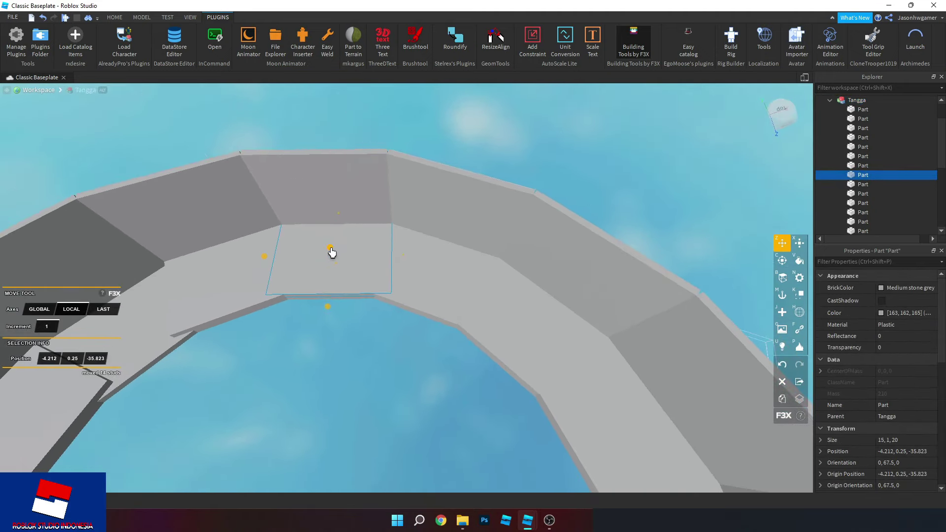
{"action": "left_click_drag", "start_coordinate": [331, 253], "coordinate": [332, 248]}
Inspect the raised Tangga segment and the height differences between neighbouring segments around the ring.
{"action": "right_click_drag", "start_coordinate": [342, 307], "coordinate": [345, 315]}
{"action": "key", "text": "f"}
{"action": "right_click_drag", "start_coordinate": [342, 361], "coordinate": [339, 366]}
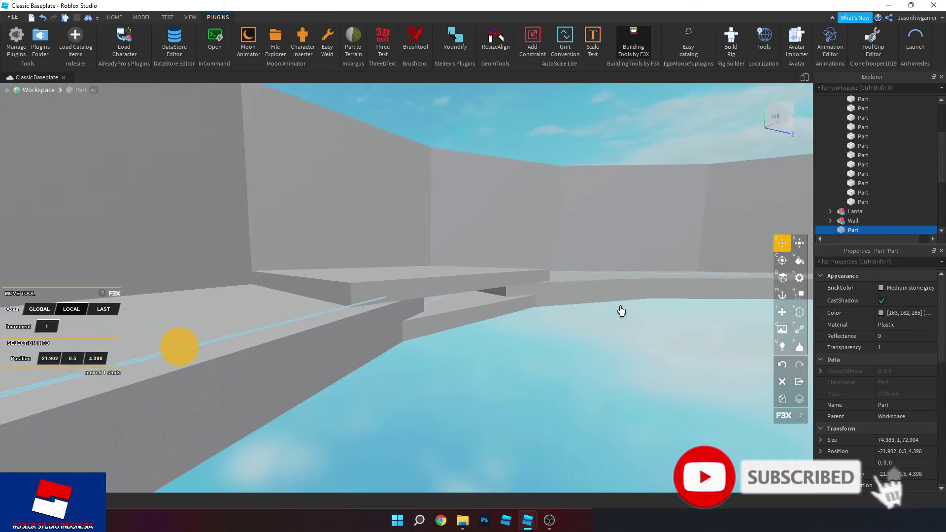
{"action": "scroll", "coordinate": [622, 310], "scroll_direction": "down", "scroll_amount": 1}
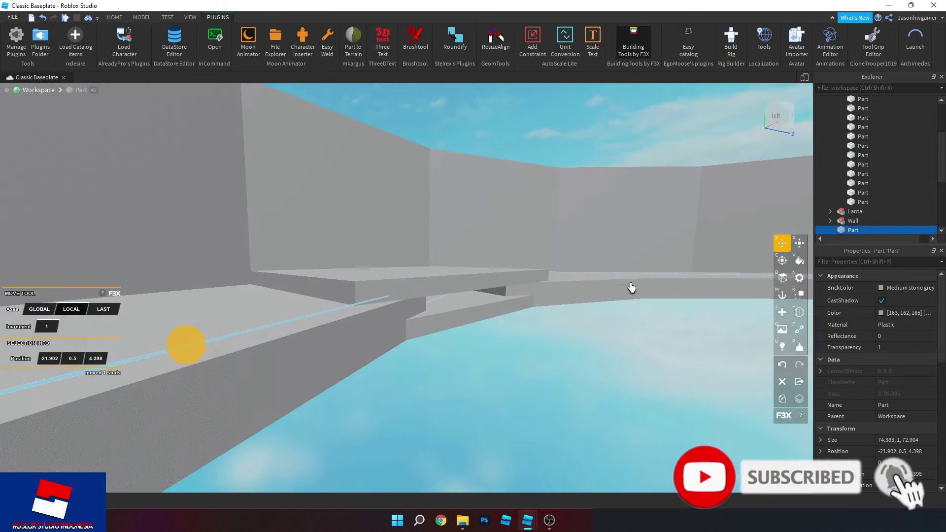
{"action": "key", "text": "f"}
{"action": "right_click_drag", "start_coordinate": [628, 306], "coordinate": [629, 306]}
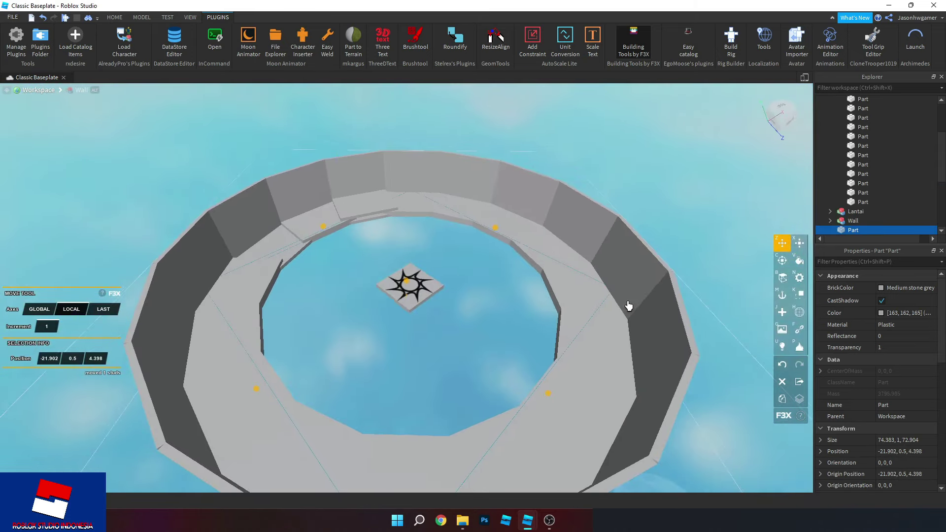
{"action": "right_click_drag", "start_coordinate": [576, 290], "coordinate": [576, 290]}
{"action": "scroll", "coordinate": [576, 290], "scroll_direction": "up", "scroll_amount": 2}
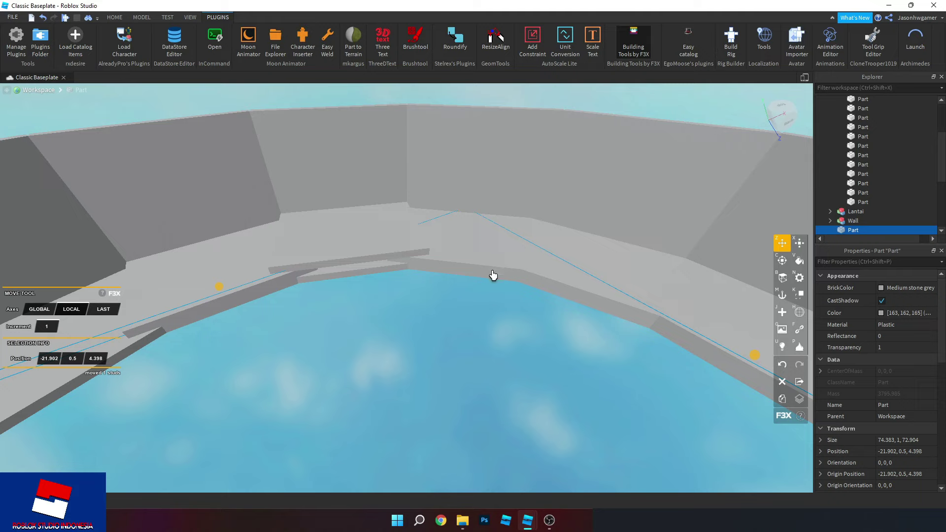
Try to select the Tangga segment beside the raised one with the F3X Move tool.
{"action": "left_click", "coordinate": [514, 205]}
{"action": "left_click", "coordinate": [541, 247]}
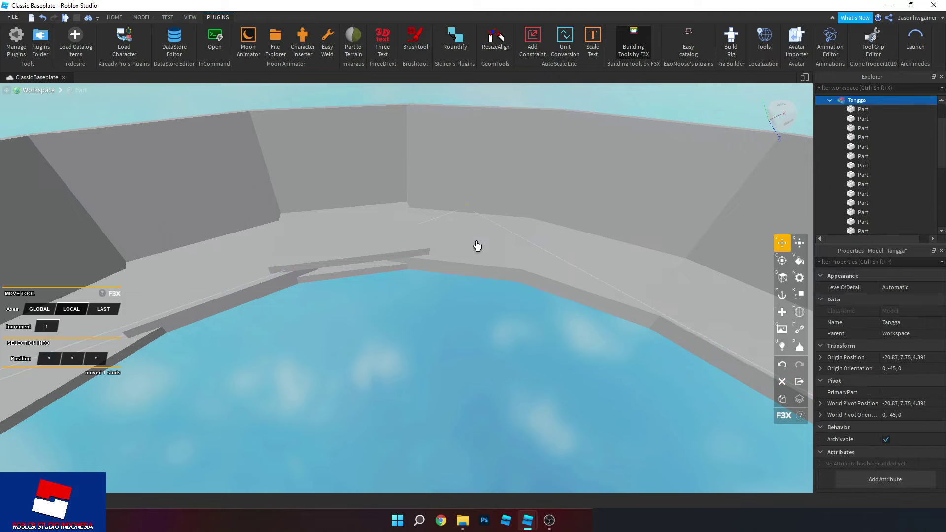
{"action": "left_click", "coordinate": [478, 247]}
{"action": "left_click", "coordinate": [568, 246]}
{"action": "left_click", "coordinate": [495, 259], "text": "alt"}
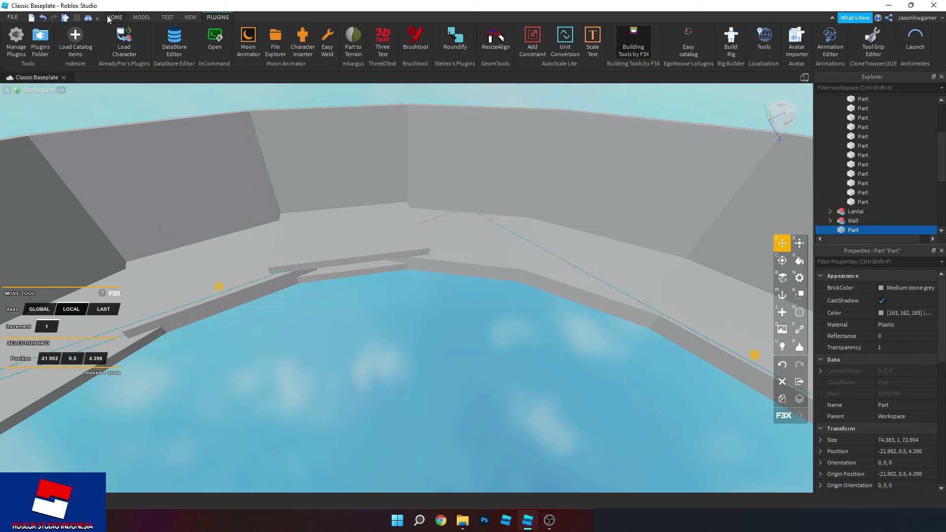
Switch from the F3X plugin to Studio's own Move tool for the invisible centre floor part.
{"action": "left_click", "coordinate": [114, 17]}
{"action": "left_click", "coordinate": [98, 39]}
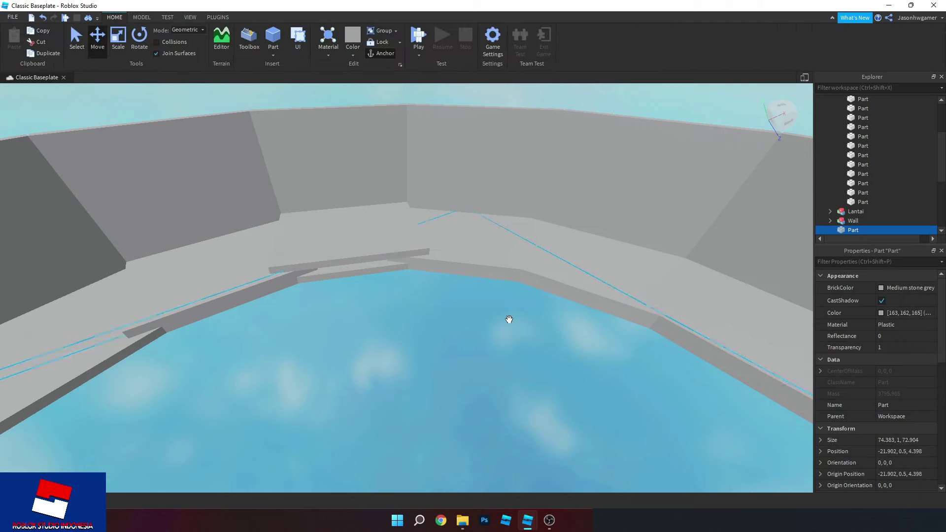
{"action": "left_click", "coordinate": [98, 42]}
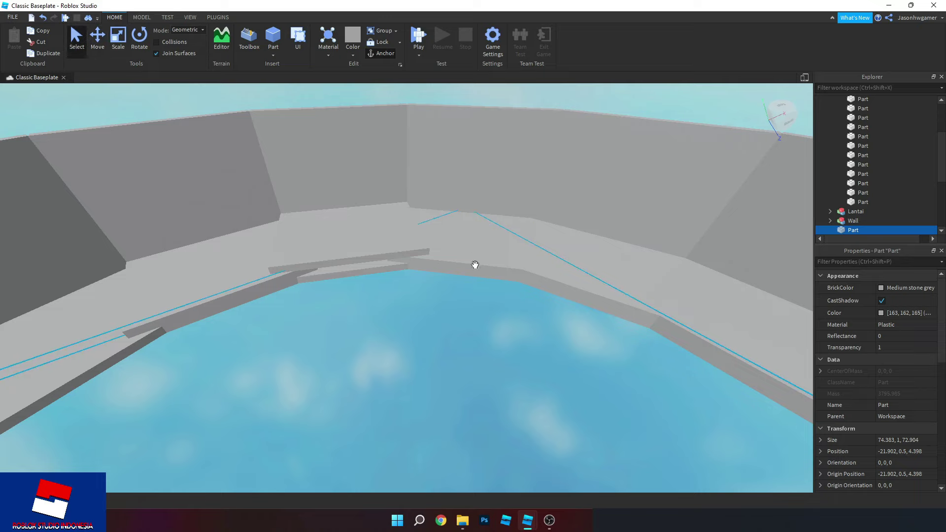
{"action": "right_click_drag", "start_coordinate": [473, 325], "coordinate": [518, 355]}
{"action": "scroll", "coordinate": [487, 348], "scroll_direction": "down", "scroll_amount": 4}
{"action": "scroll", "coordinate": [493, 348], "scroll_direction": "down", "scroll_amount": 2}
{"action": "left_click", "coordinate": [99, 43]}
{"action": "left_click_drag", "start_coordinate": [506, 317], "coordinate": [505, 317]}
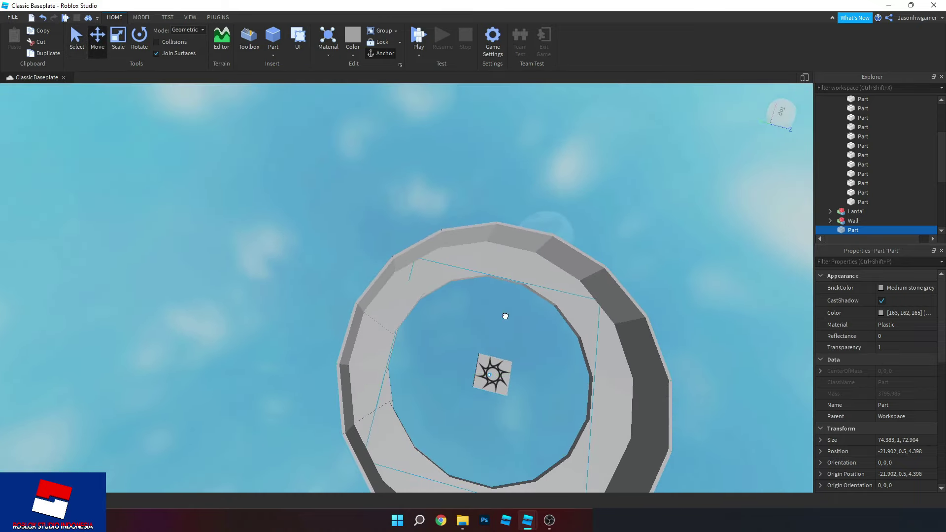
{"action": "left_click_drag", "start_coordinate": [509, 352], "coordinate": [511, 345]}
{"action": "right_click_drag", "start_coordinate": [511, 335], "coordinate": [511, 336]}
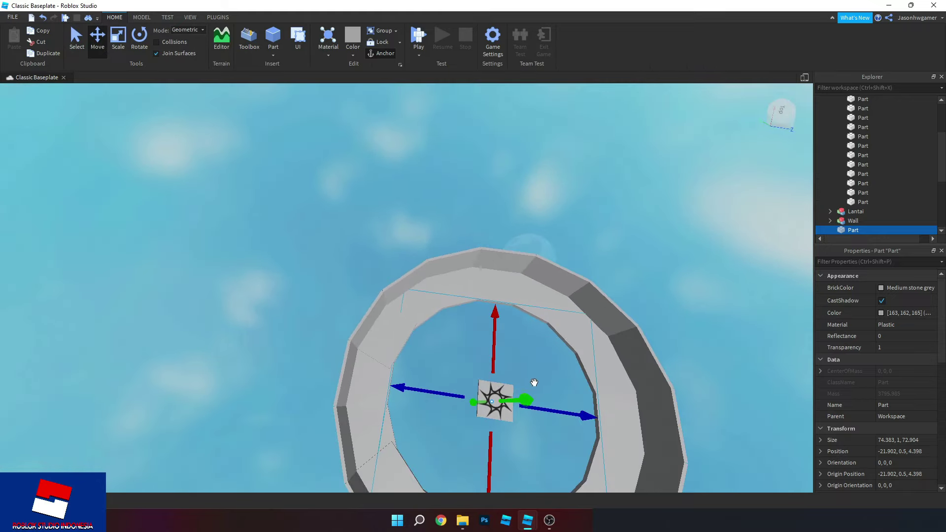
{"action": "left_click", "coordinate": [490, 400]}
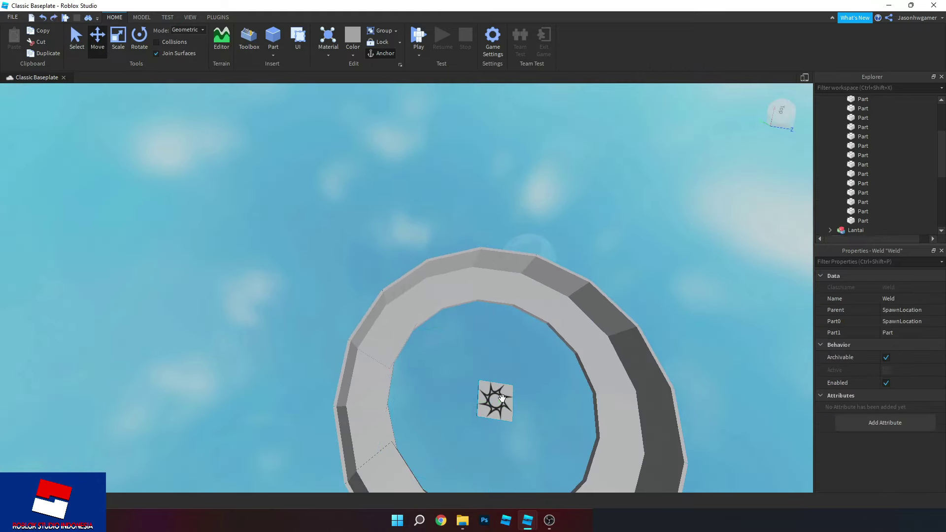
{"action": "right_click_drag", "start_coordinate": [504, 389], "coordinate": [505, 388]}
{"action": "key", "text": "ctrl+z"}
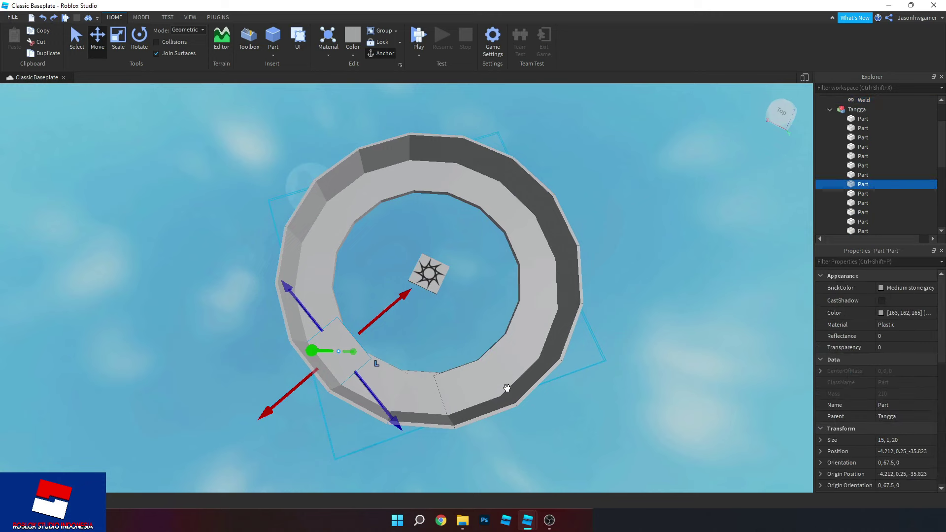
{"action": "left_click_drag", "start_coordinate": [400, 297], "coordinate": [360, 329]}
{"action": "key", "text": "ctrl+z"}
Lower the invisible centre floor part far below the ring to Y -169.5.
{"action": "left_click", "coordinate": [476, 263]}
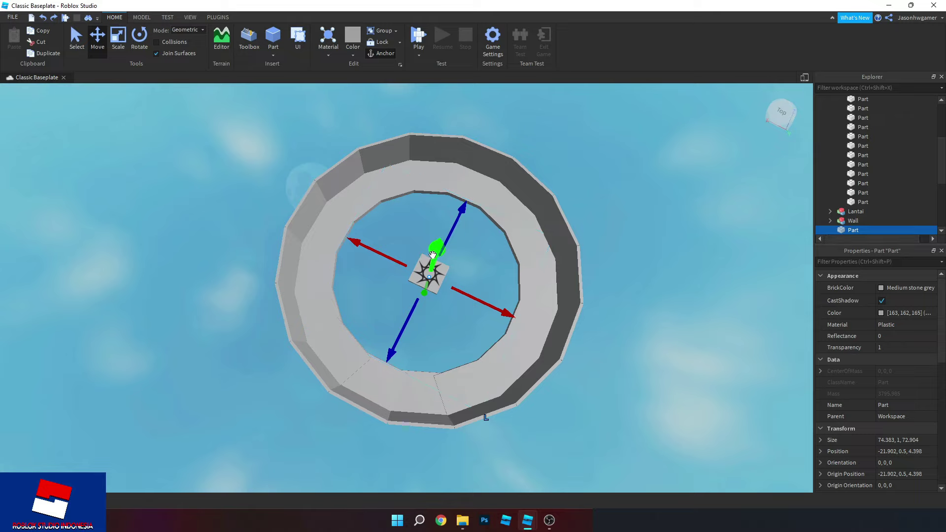
{"action": "left_click_drag", "start_coordinate": [433, 254], "coordinate": [430, 266]}
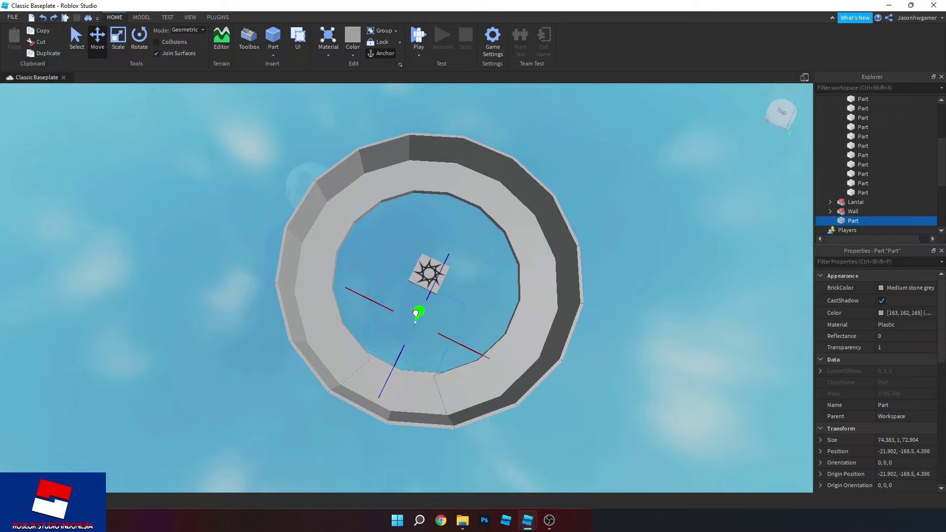
{"action": "left_click_drag", "start_coordinate": [416, 313], "coordinate": [416, 313]}
{"action": "right_click_drag", "start_coordinate": [416, 312], "coordinate": [434, 294]}
{"action": "key", "text": "f"}
{"action": "key", "text": "s"}
{"action": "key", "text": "d"}
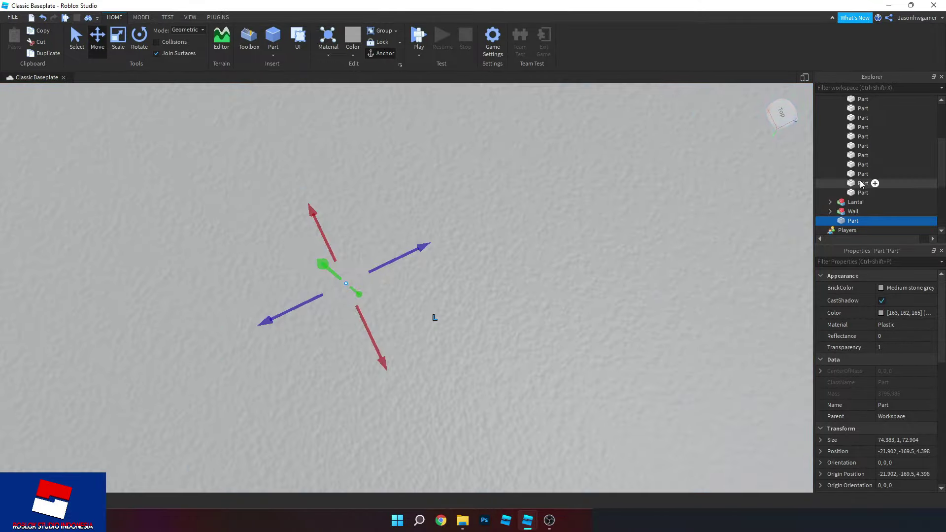
Raise the two individual Tangga segments after the already raised one, setting the second at Y 3.25.
{"action": "double_click", "coordinate": [863, 183]}
{"action": "right_click_drag", "start_coordinate": [653, 185], "coordinate": [653, 185]}
{"action": "left_click", "coordinate": [453, 239]}
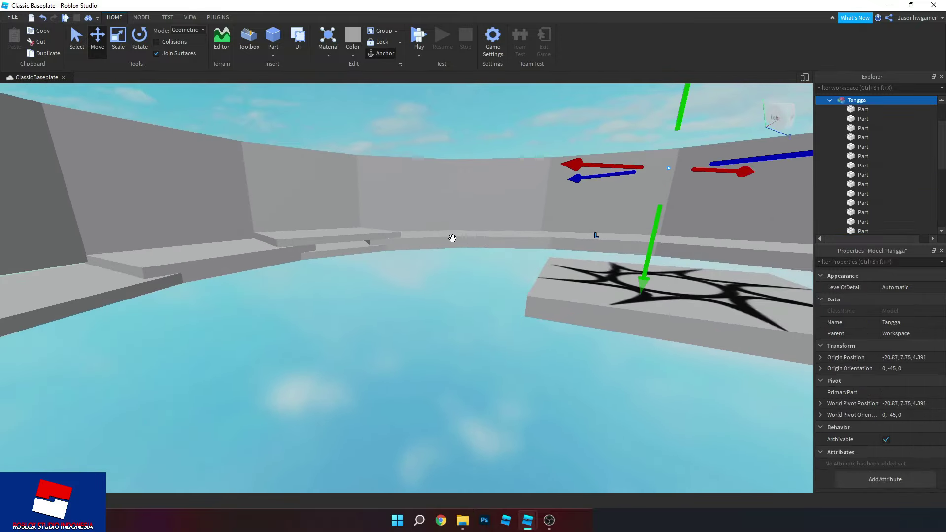
{"action": "key", "text": "w"}
{"action": "right_click_drag", "start_coordinate": [455, 233], "coordinate": [455, 233]}
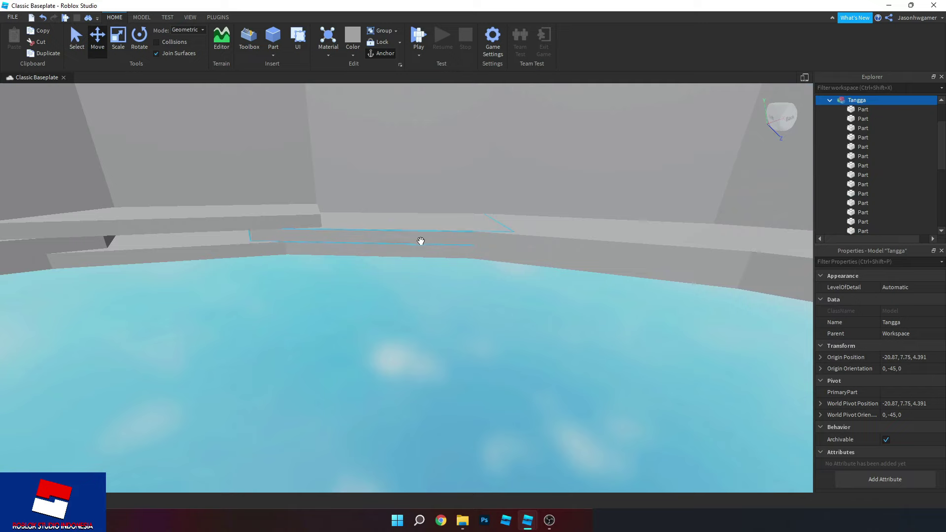
{"action": "left_click", "coordinate": [419, 238], "text": "alt"}
{"action": "left_click", "coordinate": [395, 155]}
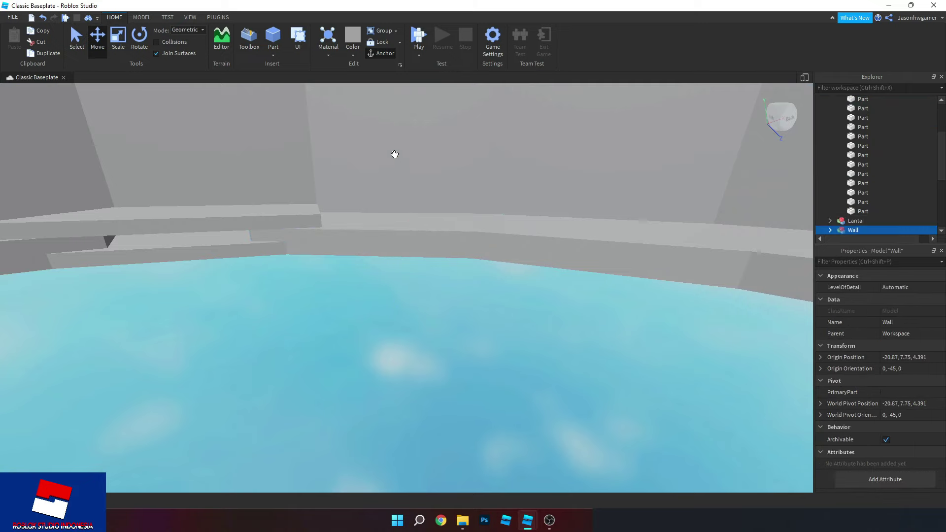
{"action": "left_click", "coordinate": [384, 237]}
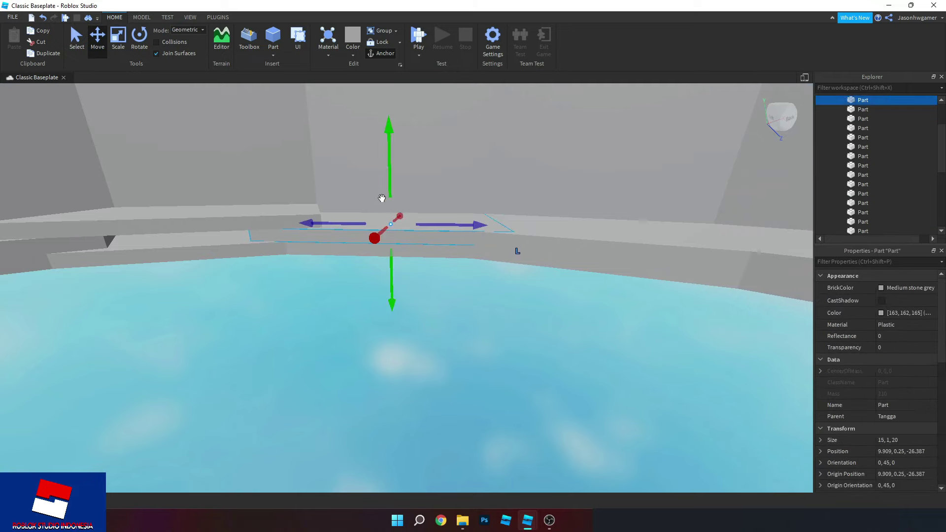
{"action": "left_click", "coordinate": [568, 248]}
{"action": "left_click_drag", "start_coordinate": [586, 194], "coordinate": [592, 149]}
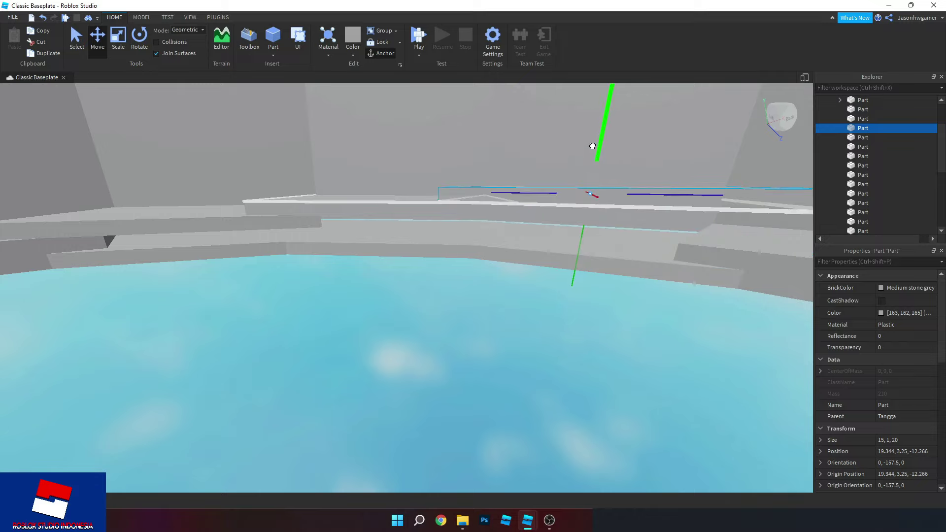
Raise the next two Tangga segments along the ring to Y 4.25 and Y 5.25.
{"action": "right_click_drag", "start_coordinate": [593, 146], "coordinate": [587, 222]}
{"action": "left_click", "coordinate": [586, 226]}
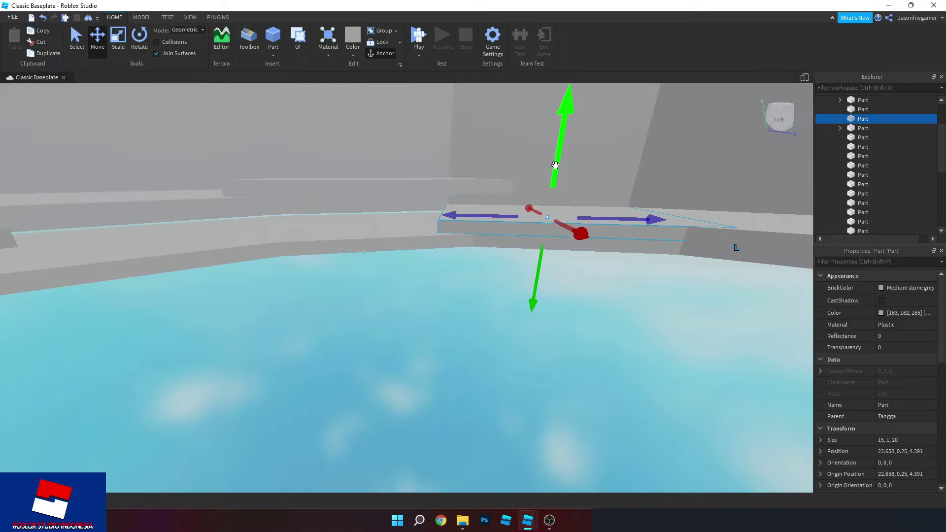
{"action": "left_click_drag", "start_coordinate": [555, 165], "coordinate": [566, 120]}
{"action": "right_click_drag", "start_coordinate": [566, 121], "coordinate": [444, 323]}
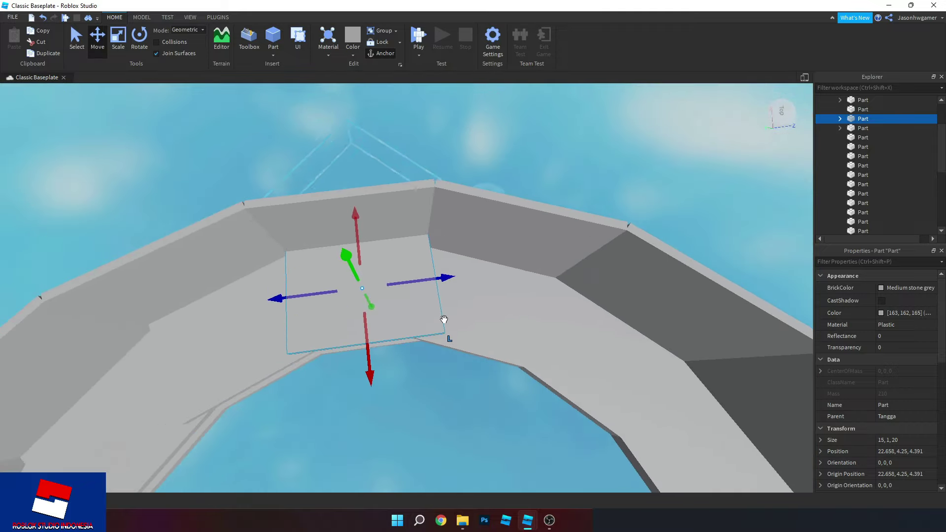
{"action": "left_click", "coordinate": [502, 320]}
{"action": "mouse_move", "coordinate": [498, 286]}
{"action": "left_mouse_down"}
{"action": "mouse_move", "coordinate": [501, 251]}
{"action": "mouse_move", "coordinate": [503, 270]}
{"action": "left_mouse_up"}
{"action": "right_click_drag", "start_coordinate": [503, 271], "coordinate": [502, 311]}
{"action": "left_click_drag", "start_coordinate": [453, 285], "coordinate": [452, 303]}
{"action": "right_click_drag", "start_coordinate": [477, 370], "coordinate": [476, 371]}
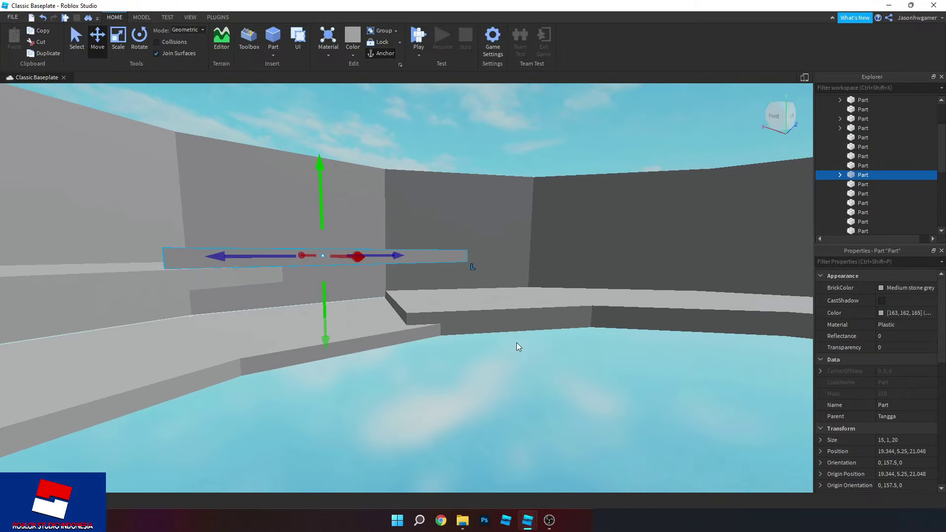
Continue the staircase by raising the following two Tangga segments, the second to Y 7.25.
{"action": "left_click", "coordinate": [532, 308]}
{"action": "left_click_drag", "start_coordinate": [488, 260], "coordinate": [483, 206]}
{"action": "left_click", "coordinate": [629, 307]}
{"action": "left_click", "coordinate": [648, 309]}
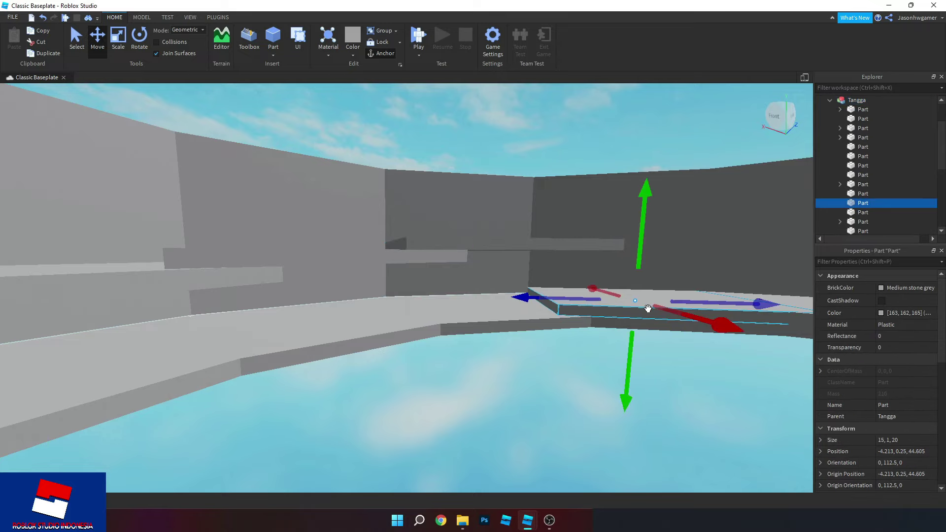
{"action": "left_click_drag", "start_coordinate": [644, 251], "coordinate": [644, 194]}
{"action": "scroll", "coordinate": [665, 247], "scroll_direction": "up", "scroll_amount": 6}
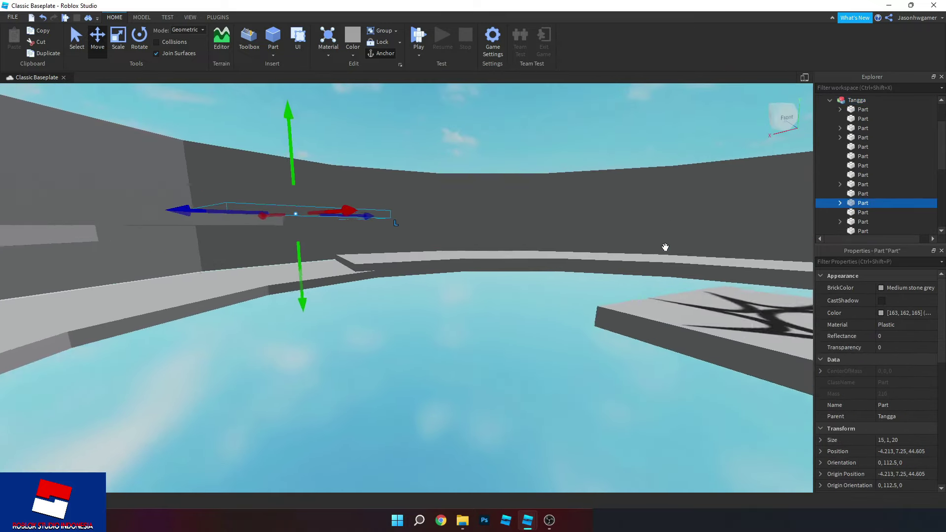
Raise the next flat Tangga segment after the 7.25 step to Y 8.25.
{"action": "left_click", "coordinate": [304, 268]}
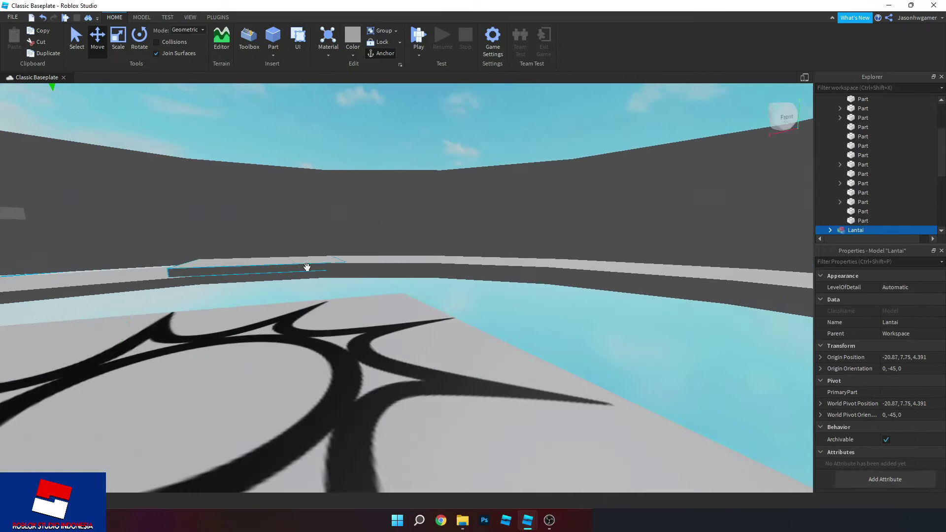
{"action": "left_click", "coordinate": [300, 264]}
{"action": "left_click_drag", "start_coordinate": [269, 234], "coordinate": [268, 213]}
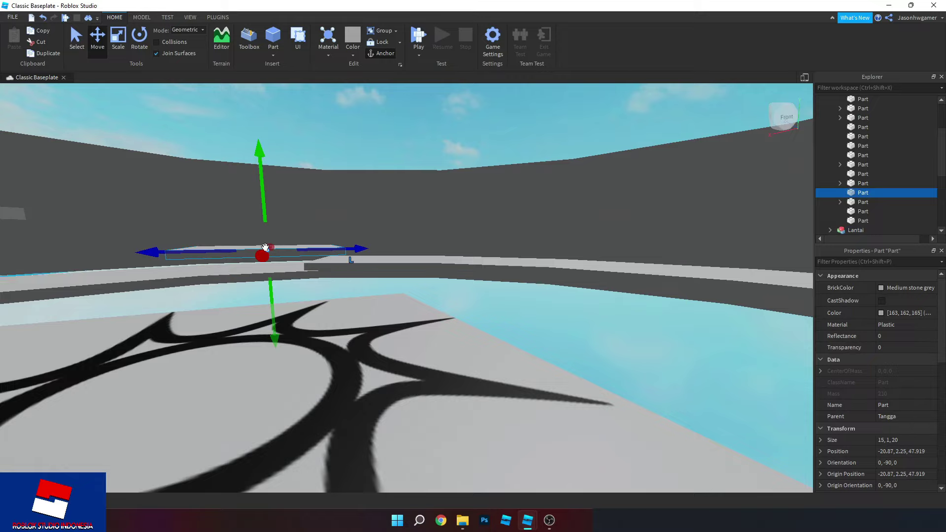
{"action": "right_click_drag", "start_coordinate": [265, 247], "coordinate": [217, 247]}
{"action": "left_click", "coordinate": [264, 269]}
{"action": "right_click_drag", "start_coordinate": [264, 269], "coordinate": [263, 228]}
{"action": "scroll", "coordinate": [262, 228], "scroll_direction": "down", "scroll_amount": 6}
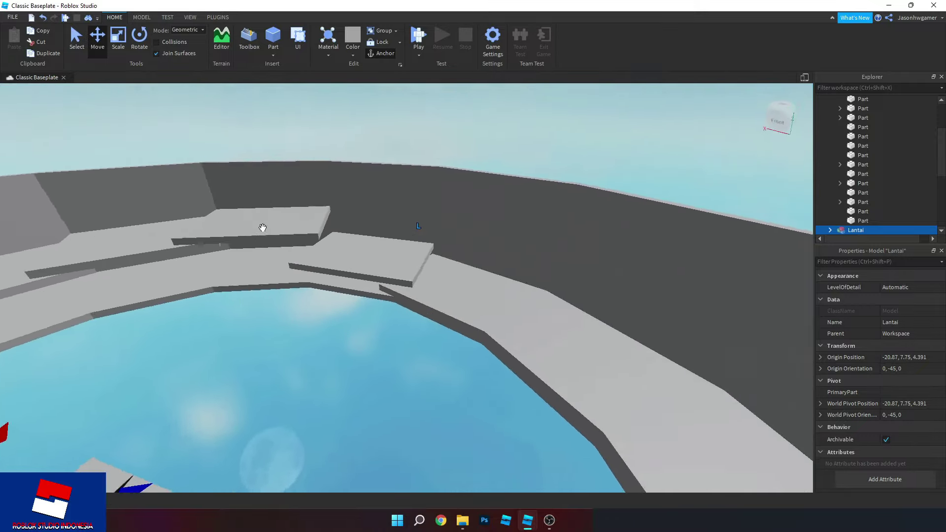
{"action": "left_click", "coordinate": [275, 266]}
{"action": "left_click", "coordinate": [276, 266]}
{"action": "left_click_drag", "start_coordinate": [260, 227], "coordinate": [260, 186]}
{"action": "right_click_drag", "start_coordinate": [289, 252], "coordinate": [292, 250]}
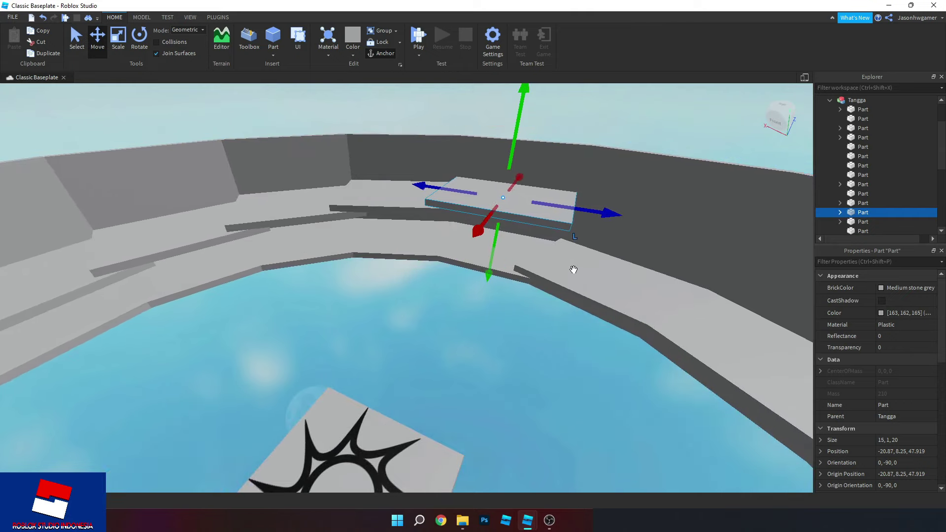
Raise the Tangga segment following the 8.25 step to Y 9.25.
{"action": "right_click_drag", "start_coordinate": [558, 241], "coordinate": [539, 216]}
{"action": "key", "text": "a"}
{"action": "left_click", "coordinate": [327, 182]}
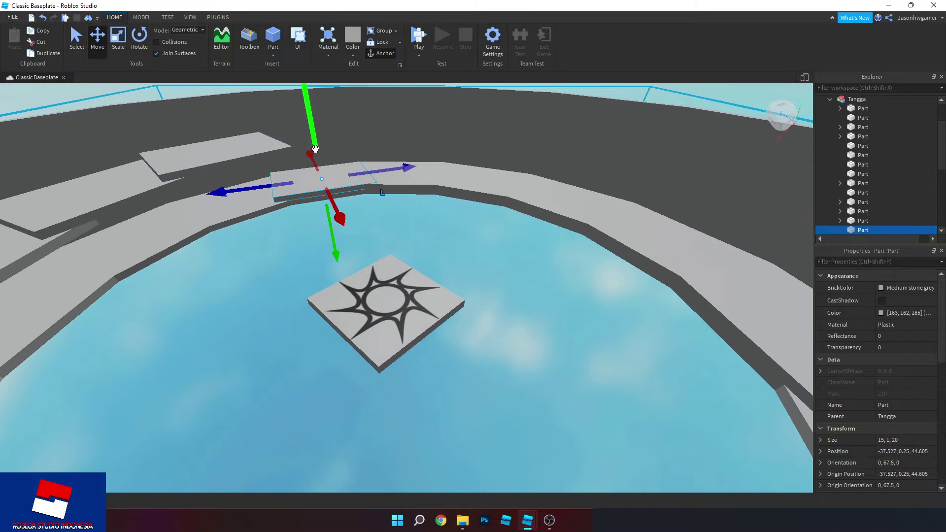
{"action": "left_click_drag", "start_coordinate": [315, 147], "coordinate": [302, 96]}
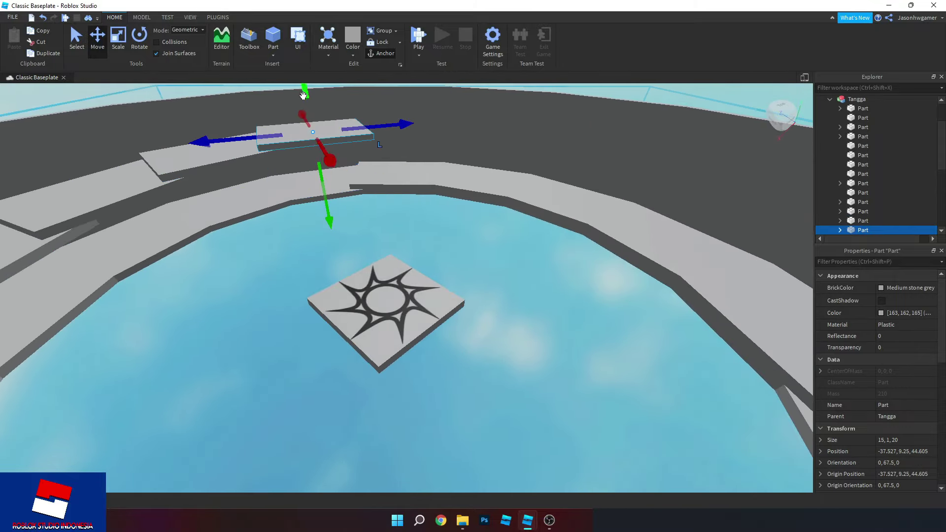
Raise the next three Tangga segments as successive stairs, bringing the last one to Y 12.25.
{"action": "left_click", "coordinate": [391, 177]}
{"action": "left_click_drag", "start_coordinate": [392, 154], "coordinate": [392, 74]}
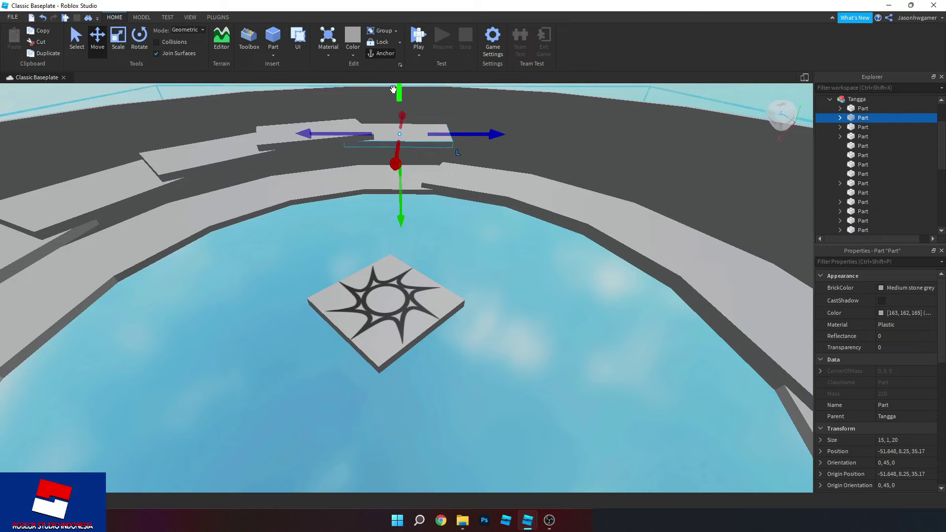
{"action": "right_click_drag", "start_coordinate": [392, 74], "coordinate": [426, 232]}
{"action": "left_click_drag", "start_coordinate": [389, 194], "coordinate": [386, 177]}
{"action": "left_click", "coordinate": [452, 267]}
{"action": "left_click_drag", "start_coordinate": [469, 173], "coordinate": [471, 158]}
{"action": "left_click", "coordinate": [542, 287]}
{"action": "left_click_drag", "start_coordinate": [551, 249], "coordinate": [557, 181]}
{"action": "right_click_drag", "start_coordinate": [558, 284], "coordinate": [585, 279]}
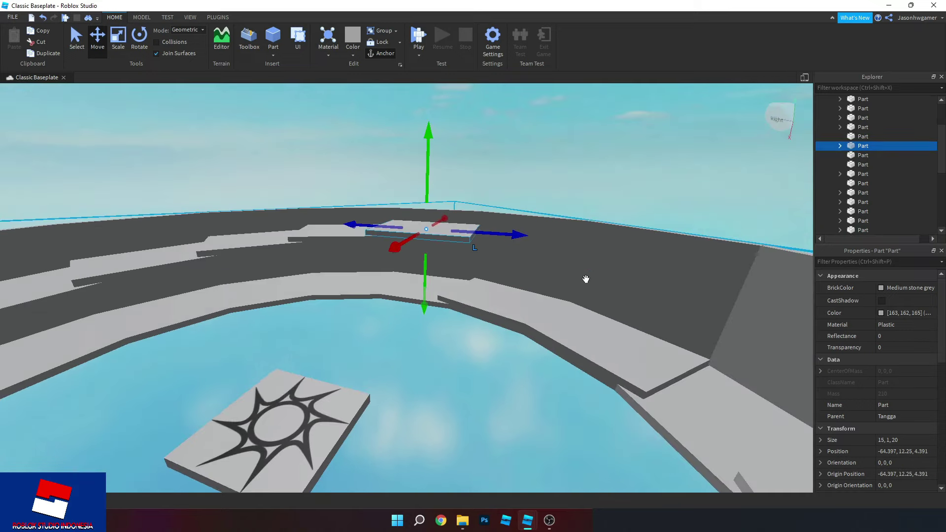
Raise the two Tangga segments after the 12.25 step to Y 13.25 and Y 14.25.
{"action": "left_click", "coordinate": [501, 305]}
{"action": "left_click", "coordinate": [515, 205]}
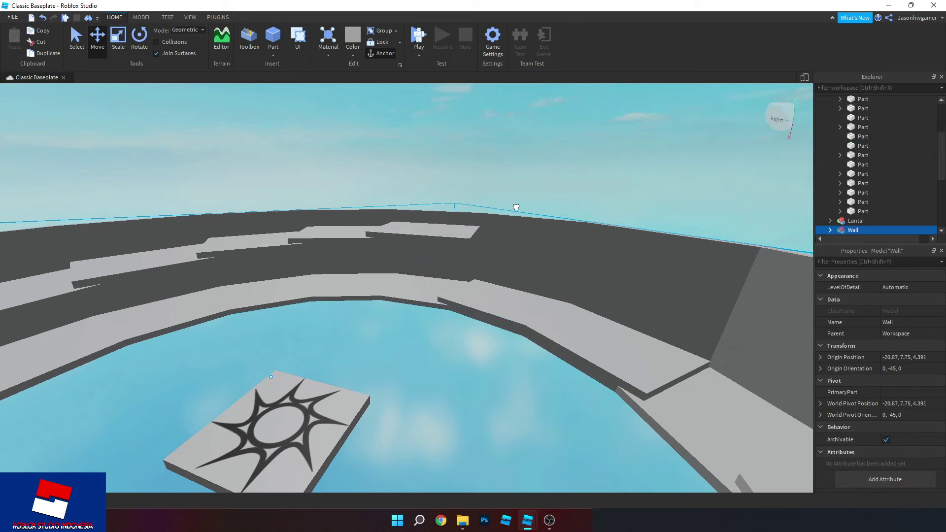
{"action": "left_click", "coordinate": [500, 302]}
{"action": "left_click_drag", "start_coordinate": [512, 269], "coordinate": [513, 196]}
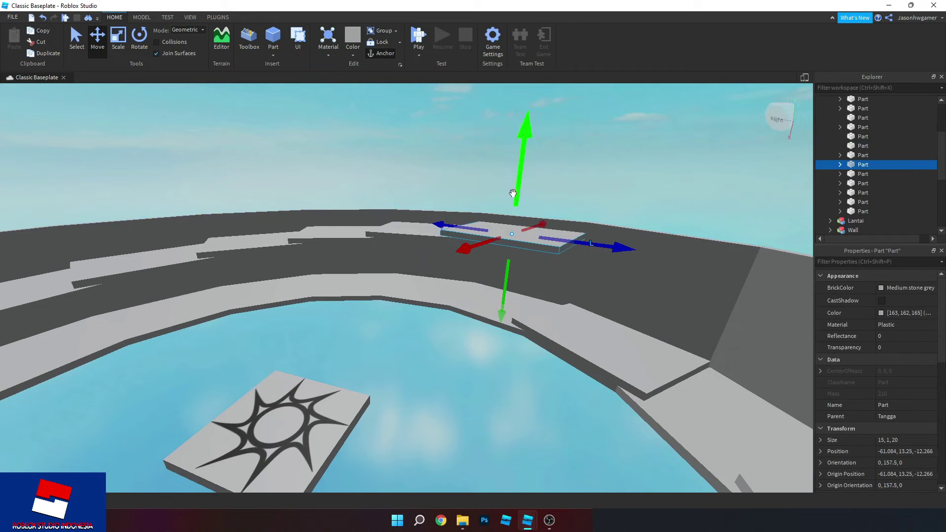
{"action": "right_click_drag", "start_coordinate": [514, 197], "coordinate": [540, 282]}
{"action": "left_click", "coordinate": [540, 282]}
{"action": "left_click_drag", "start_coordinate": [585, 178], "coordinate": [571, 147]}
{"action": "right_click_drag", "start_coordinate": [569, 222], "coordinate": [553, 256]}
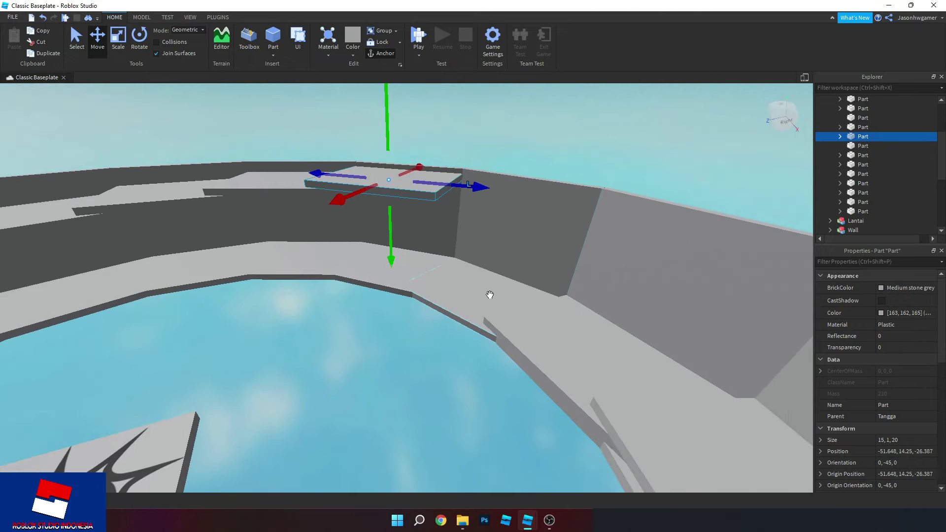
Select all the parts in the Tangga model and set their size to 10, 1, 20.
{"action": "right_click_drag", "start_coordinate": [490, 296], "coordinate": [469, 267]}
{"action": "left_click", "coordinate": [472, 273]}
{"action": "key", "text": "w"}
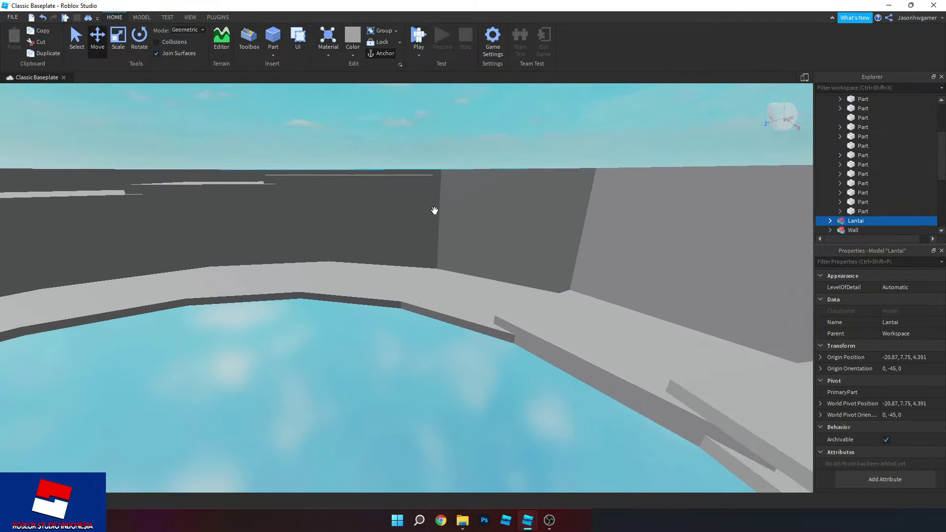
{"action": "right_click_drag", "start_coordinate": [440, 178], "coordinate": [448, 187]}
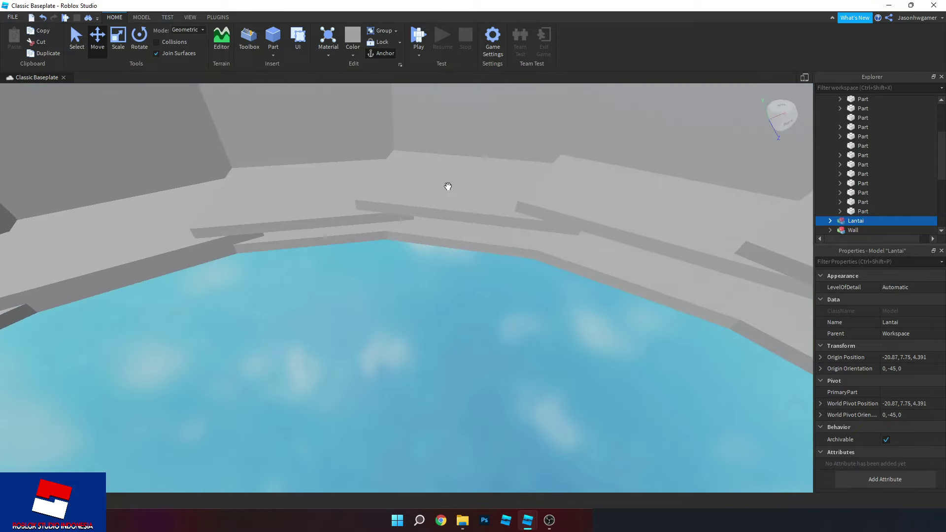
{"action": "scroll", "coordinate": [861, 219], "scroll_direction": "up", "scroll_amount": 5}
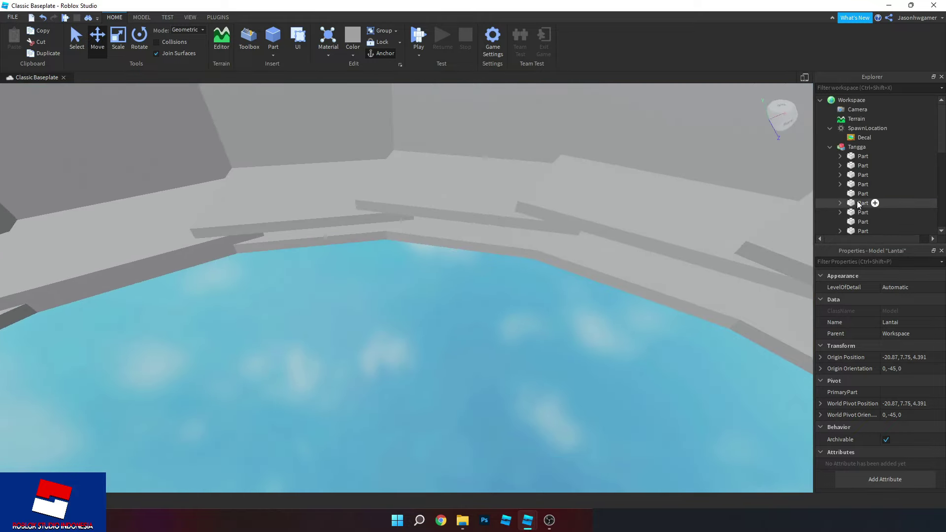
{"action": "left_click", "coordinate": [856, 158], "text": "shift"}
{"action": "scroll", "coordinate": [531, 216], "scroll_direction": "down", "scroll_amount": 4}
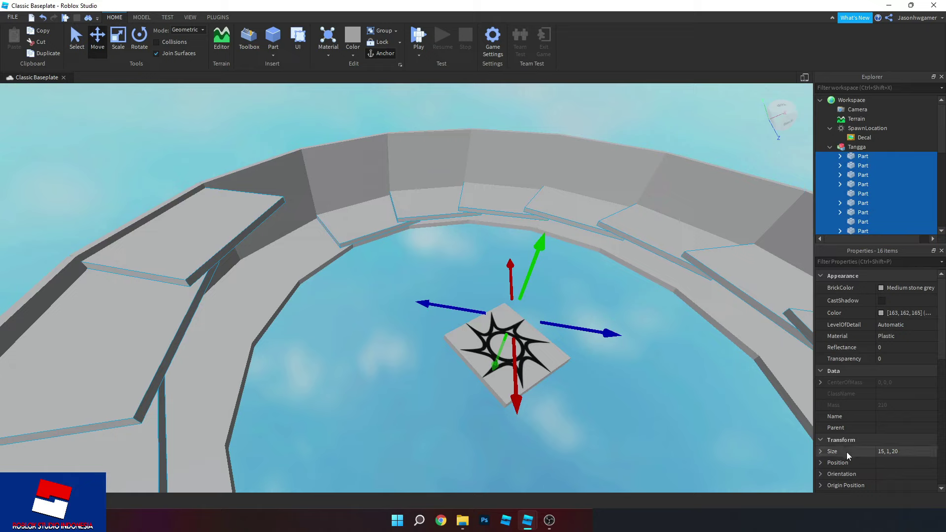
{"action": "left_click", "coordinate": [883, 451]}
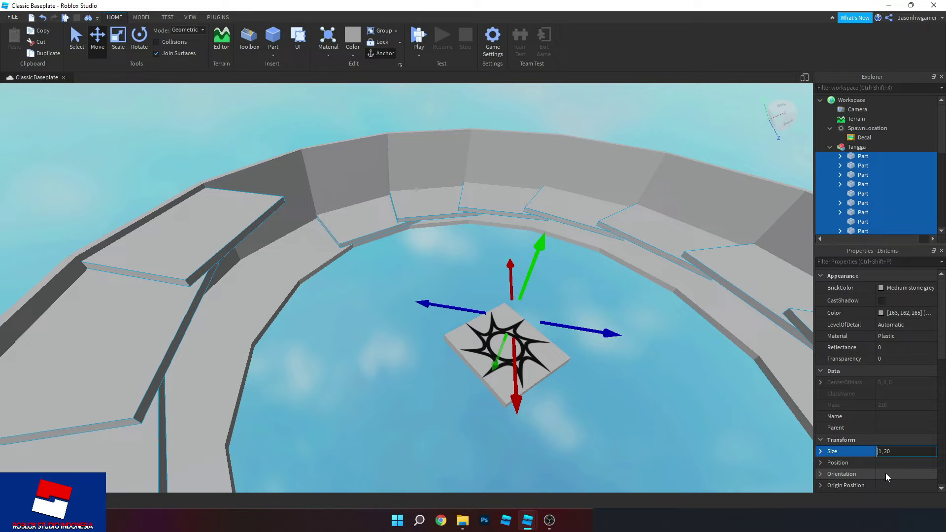
{"action": "key", "text": "Return"}
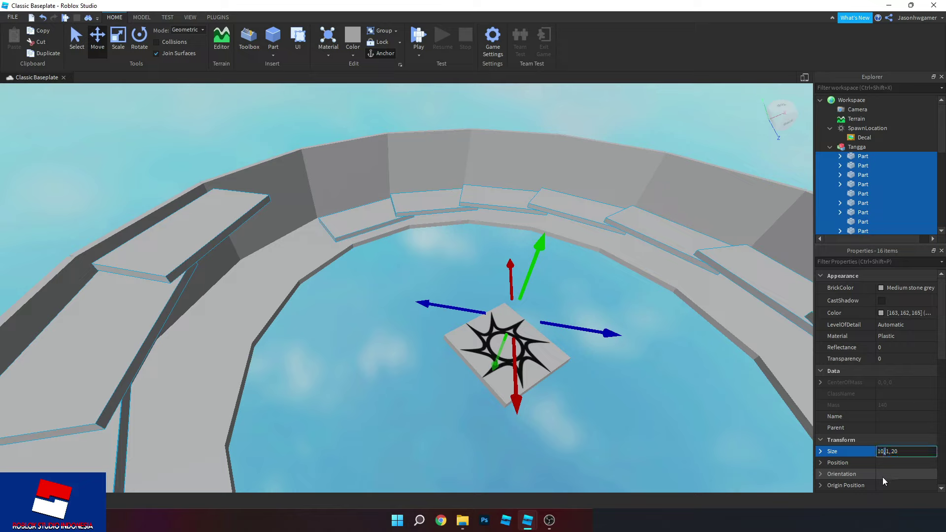
{"action": "type", "text": "0,"}
{"action": "key", "text": "Return"}
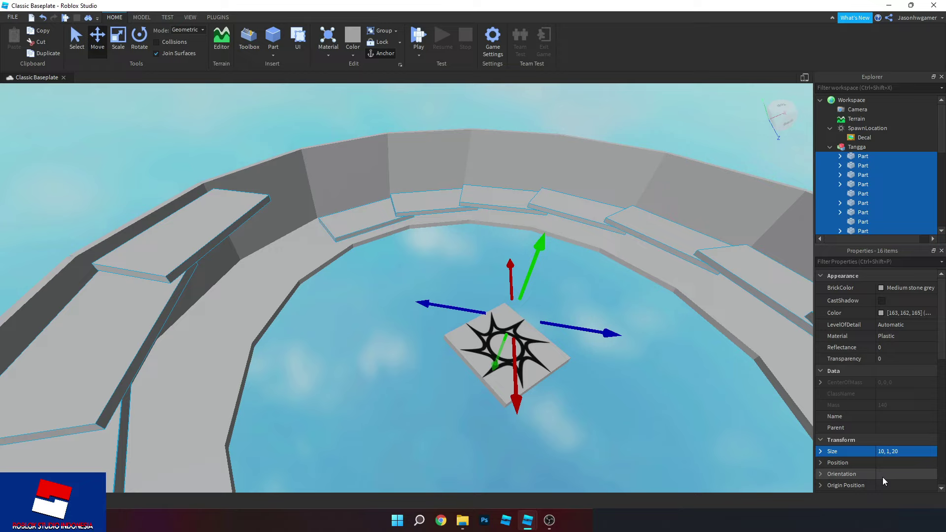
Try an X size of 7 on all the Tangga parts, and set it back to 10.
{"action": "left_click", "coordinate": [882, 452]}
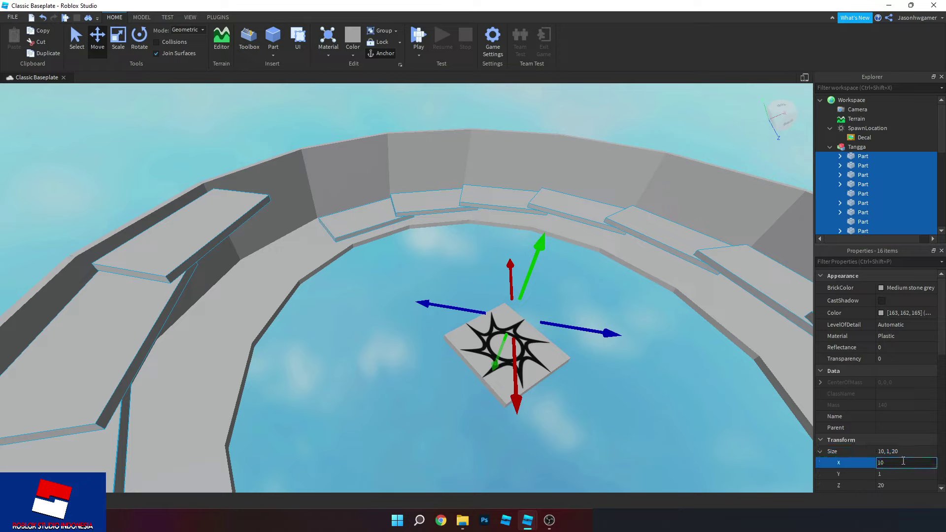
{"action": "key", "text": "Return"}
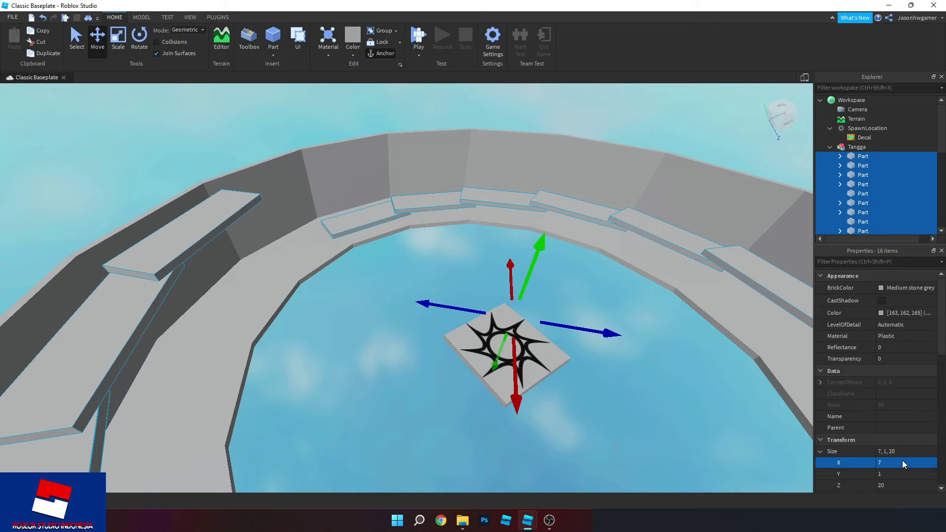
{"action": "key", "text": "a"}
{"action": "right_click_drag", "start_coordinate": [118, 375], "coordinate": [121, 372]}
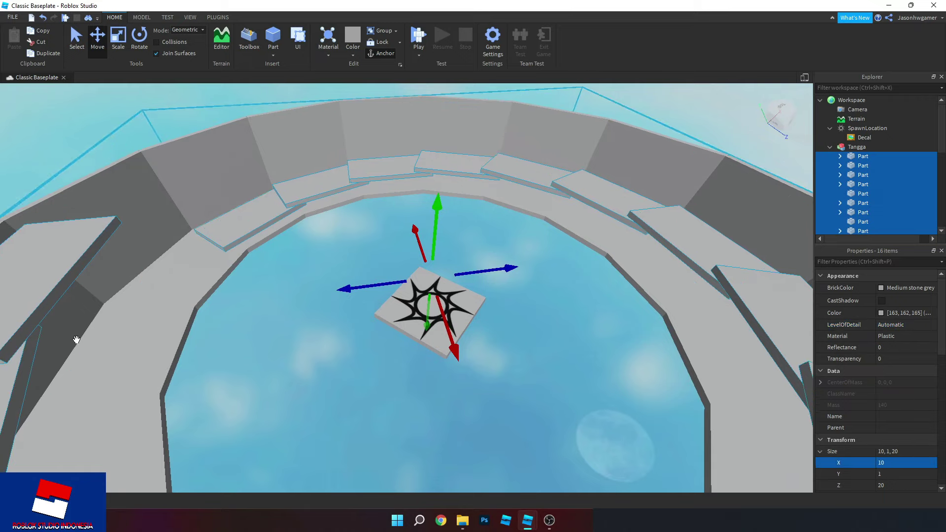
{"action": "key", "text": "Return"}
Deselect the Tangga parts and inspect the upper end of the staircase along the wall.
{"action": "right_click", "coordinate": [120, 327]}
{"action": "left_click", "coordinate": [300, 368]}
{"action": "right_click_drag", "start_coordinate": [256, 358], "coordinate": [256, 358]}
{"action": "scroll", "coordinate": [256, 358], "scroll_direction": "up", "scroll_amount": 5}
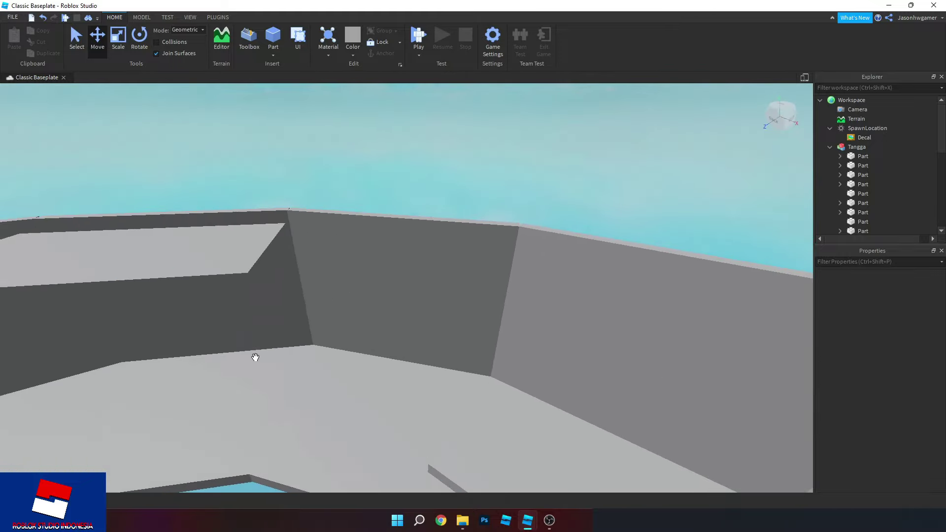
Raise the Tangga model by 1 stud to an origin height of 8.75.
{"action": "scroll", "coordinate": [255, 357], "scroll_direction": "down", "scroll_amount": 15}
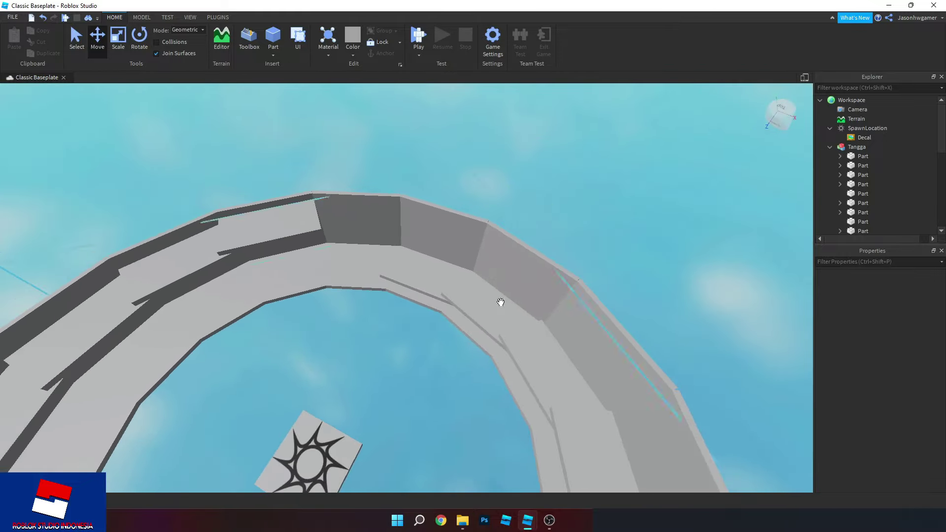
{"action": "left_click", "coordinate": [857, 147]}
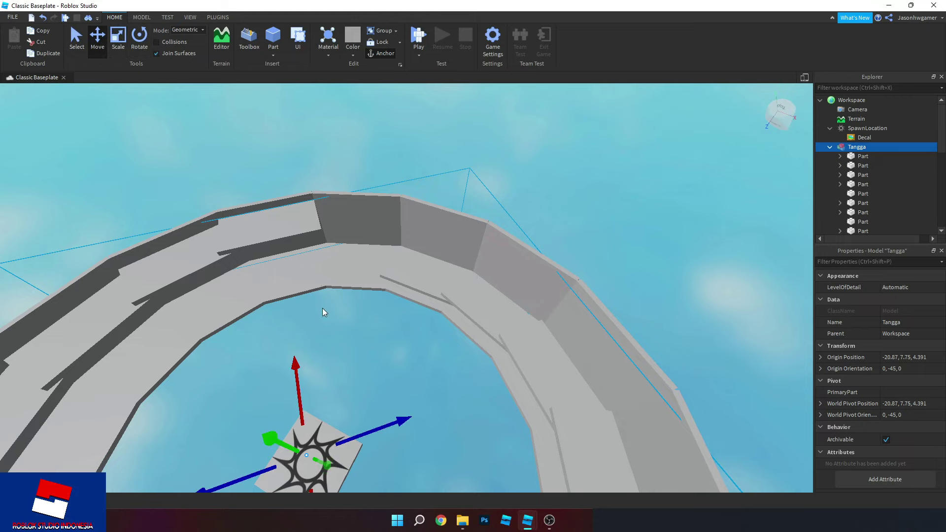
{"action": "left_click_drag", "start_coordinate": [302, 373], "coordinate": [299, 370]}
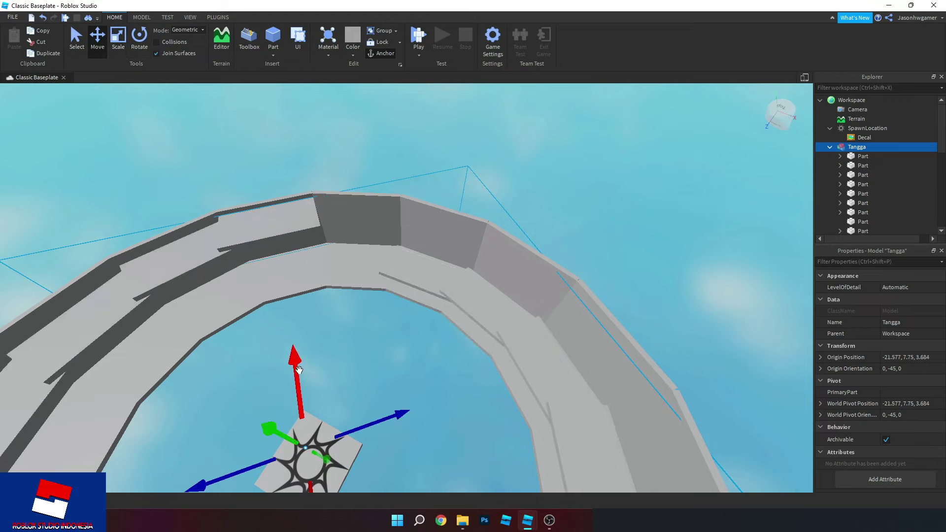
{"action": "key", "text": "ctrl+z"}
{"action": "key", "text": "f"}
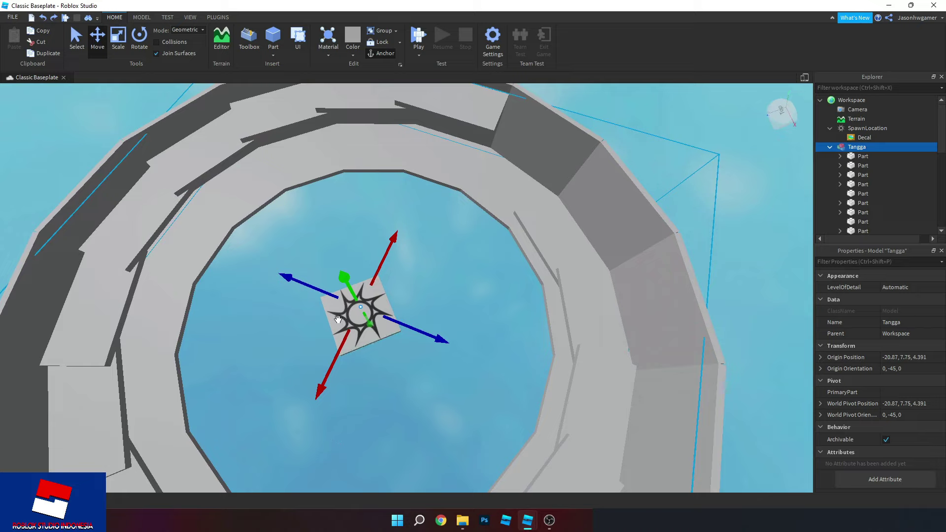
{"action": "right_click_drag", "start_coordinate": [348, 291], "coordinate": [348, 290]}
{"action": "key", "text": "f"}
{"action": "right_click_drag", "start_coordinate": [361, 341], "coordinate": [380, 266]}
{"action": "left_click_drag", "start_coordinate": [407, 241], "coordinate": [408, 236]}
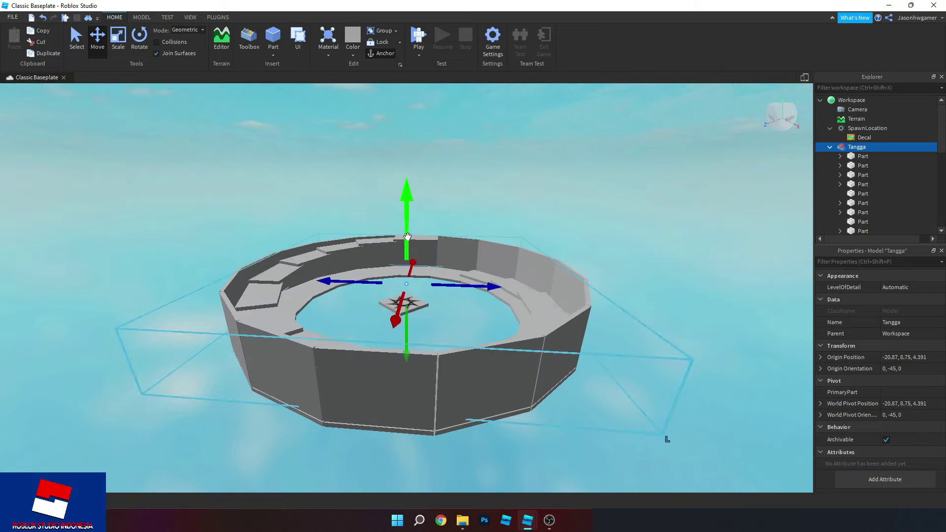
{"action": "scroll", "coordinate": [439, 227], "scroll_direction": "up", "scroll_amount": 2}
{"action": "scroll", "coordinate": [439, 230], "scroll_direction": "up", "scroll_amount": 10}
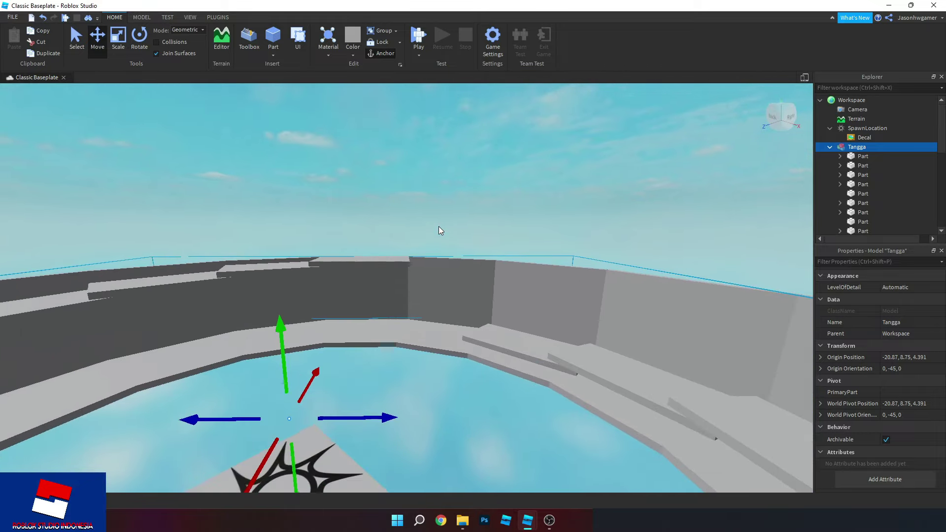
{"action": "scroll", "coordinate": [439, 229], "scroll_direction": "up", "scroll_amount": 5}
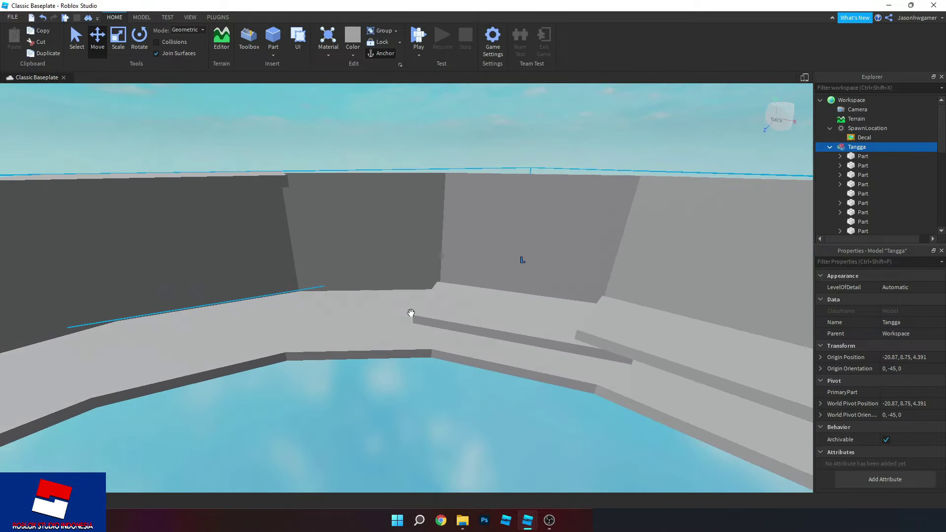
Raise the Lantai model by 1 stud to an origin height of 8.75.
{"action": "left_click", "coordinate": [830, 147]}
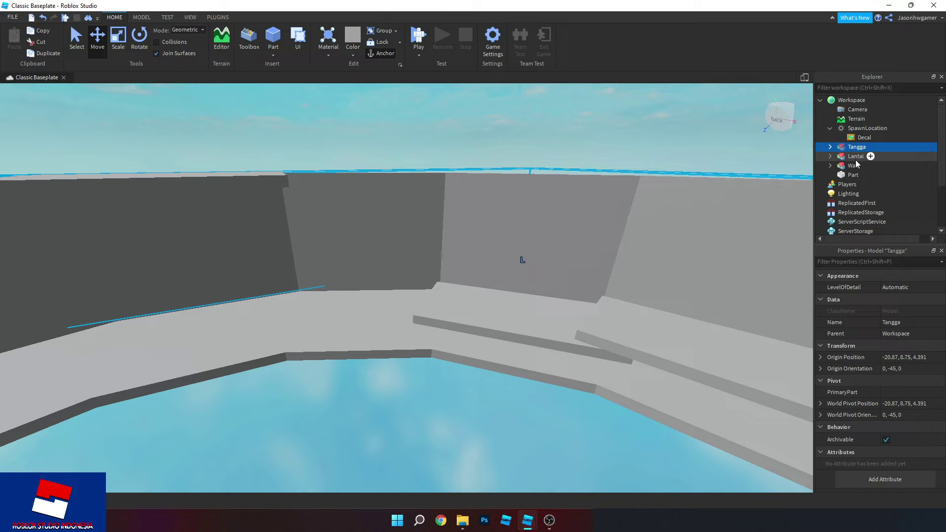
{"action": "left_click", "coordinate": [857, 157]}
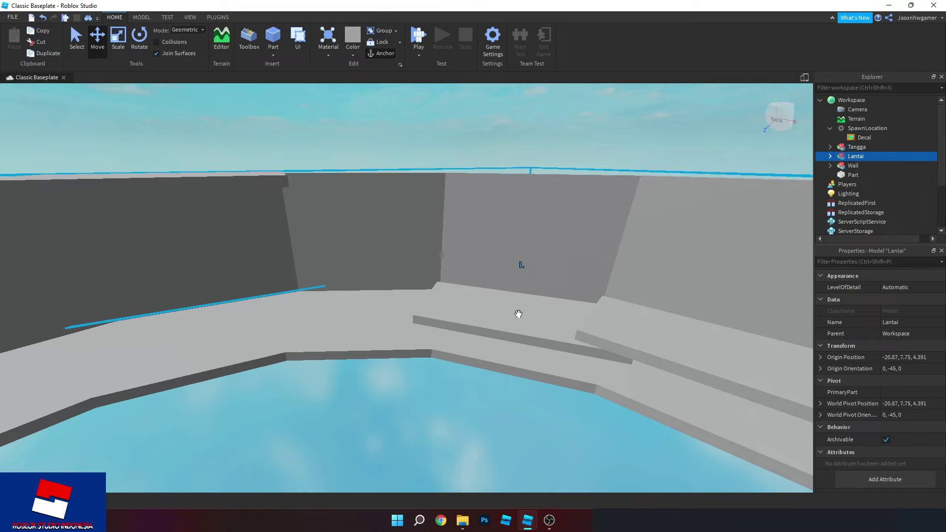
{"action": "right_click_drag", "start_coordinate": [442, 266], "coordinate": [513, 288]}
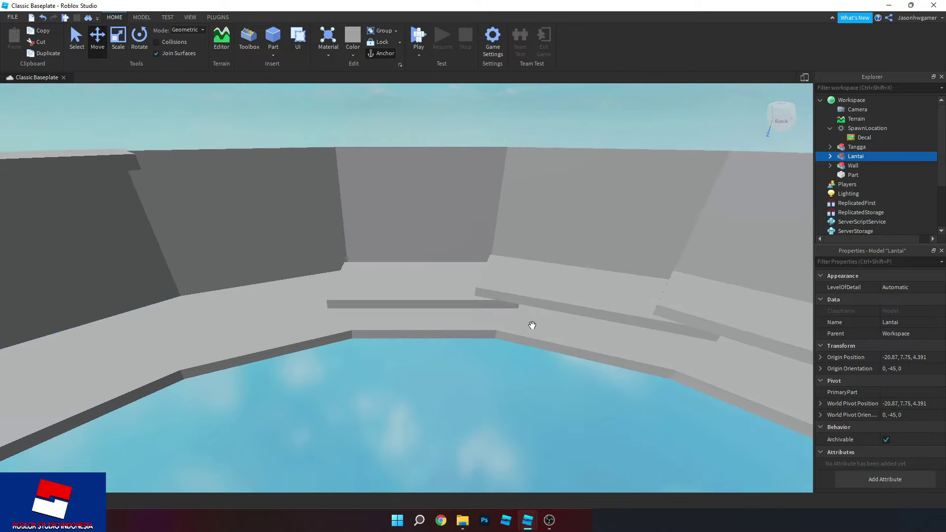
{"action": "right_click_drag", "start_coordinate": [532, 325], "coordinate": [530, 323]}
{"action": "scroll", "coordinate": [531, 323], "scroll_direction": "down", "scroll_amount": 5}
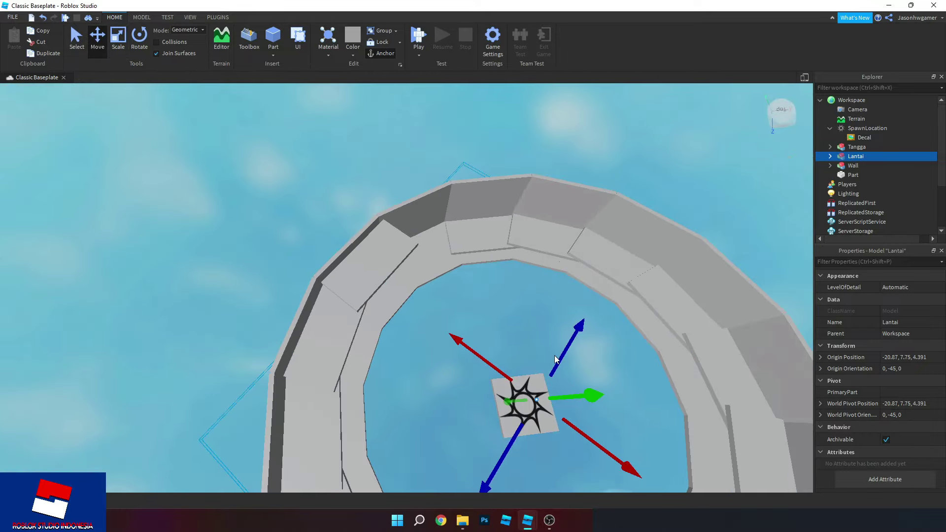
{"action": "scroll", "coordinate": [552, 367], "scroll_direction": "up", "scroll_amount": 2}
{"action": "right_click_drag", "start_coordinate": [552, 367], "coordinate": [559, 382]}
{"action": "key", "text": "f"}
{"action": "left_click_drag", "start_coordinate": [409, 202], "coordinate": [399, 231]}
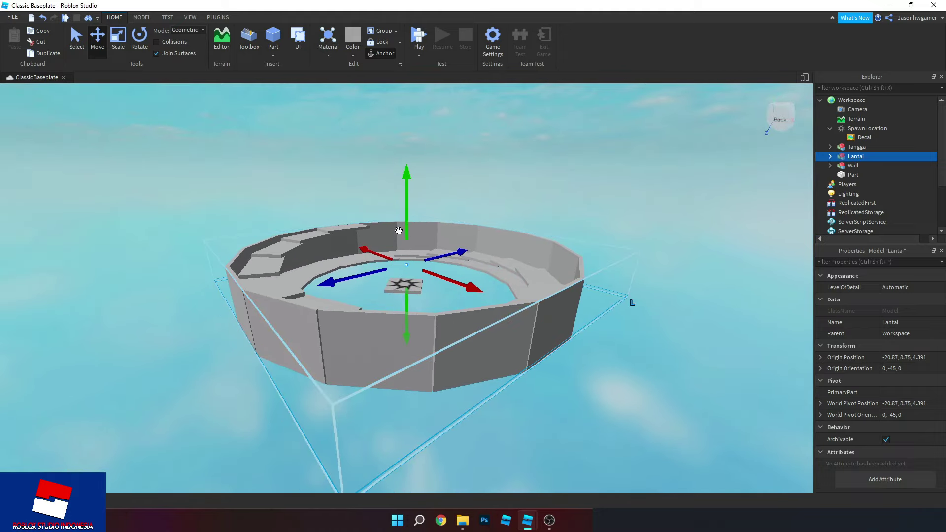
Examine how the stair parts sit on the ring-shaped floor, focusing on the lowest stair part.
{"action": "scroll", "coordinate": [399, 231], "scroll_direction": "up", "scroll_amount": 10}
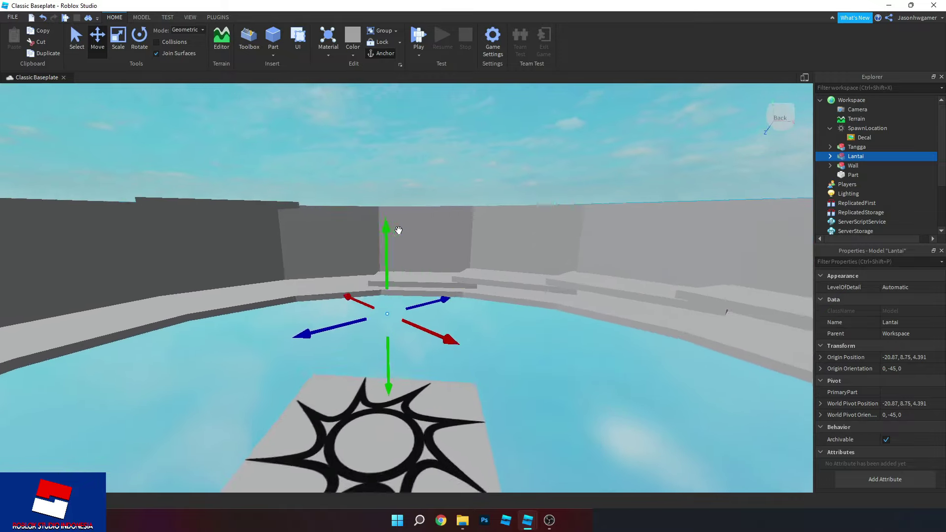
{"action": "scroll", "coordinate": [399, 231], "scroll_direction": "up", "scroll_amount": 6}
{"action": "scroll", "coordinate": [399, 230], "scroll_direction": "down", "scroll_amount": 3}
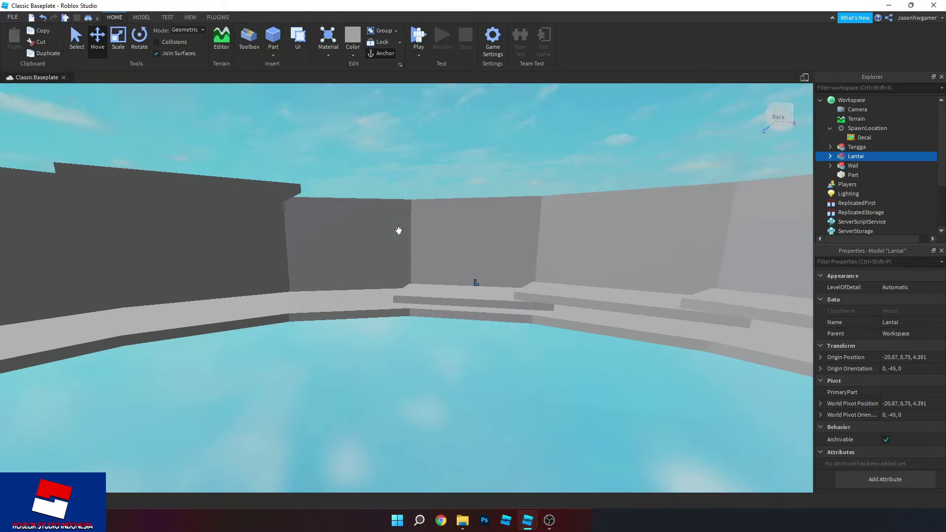
{"action": "scroll", "coordinate": [398, 230], "scroll_direction": "up", "scroll_amount": 4}
{"action": "right_click_drag", "start_coordinate": [399, 230], "coordinate": [405, 238]}
{"action": "key", "text": "a"}
{"action": "key", "text": "a"}
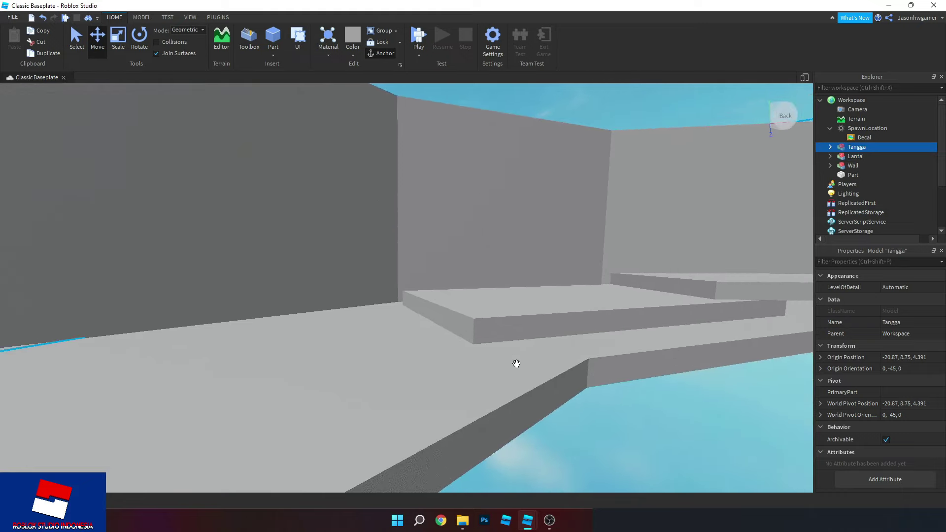
{"action": "right_click_drag", "start_coordinate": [607, 335], "coordinate": [542, 384]}
{"action": "key", "text": "f"}
{"action": "key", "text": "w"}
{"action": "left_click", "coordinate": [564, 328]}
{"action": "key", "text": "f"}
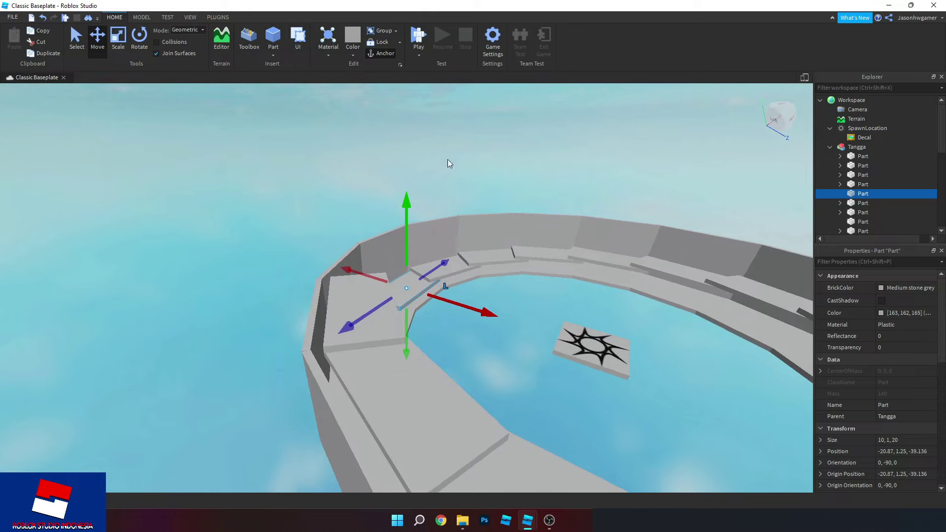
{"action": "right_click_drag", "start_coordinate": [490, 211], "coordinate": [490, 211]}
Duplicate the highest stair part and shorten the copy to a size of 10, 1, 2 at its open end.
{"action": "left_click", "coordinate": [497, 262]}
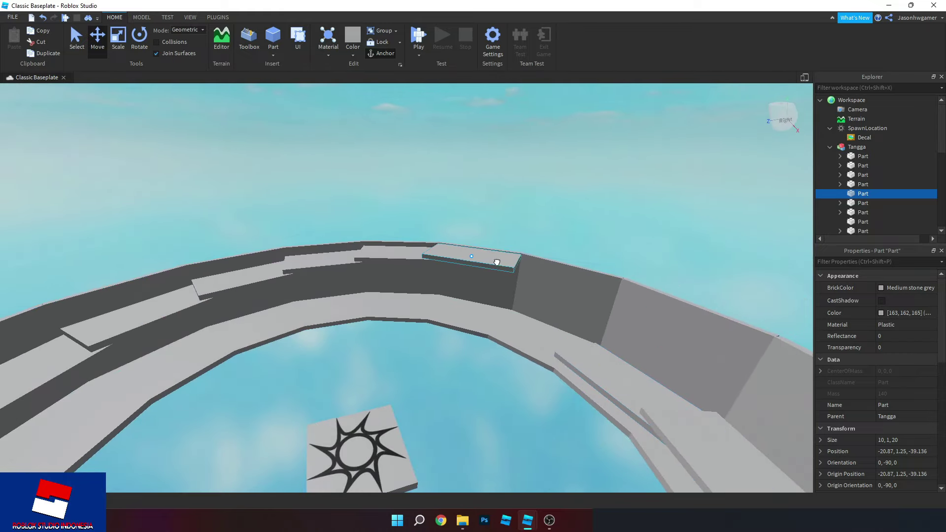
{"action": "left_click", "coordinate": [499, 264]}
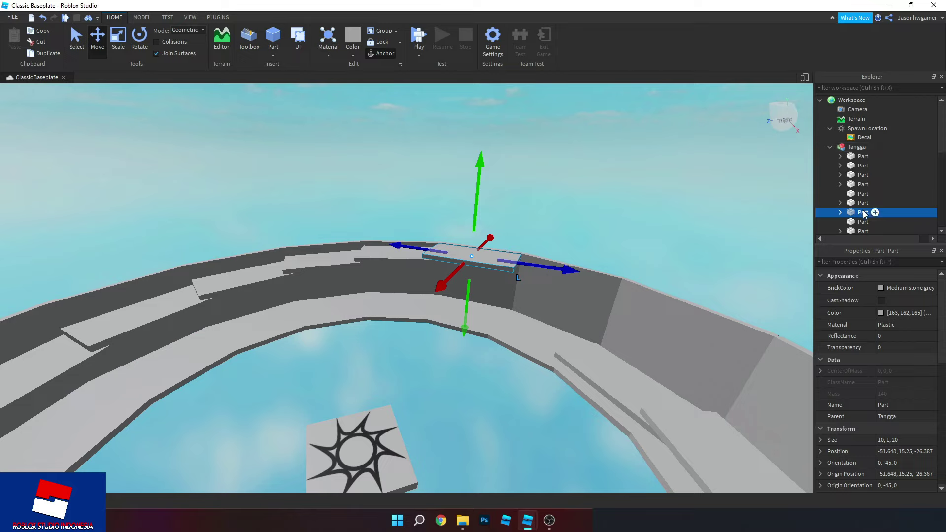
{"action": "key", "text": "ctrl+d"}
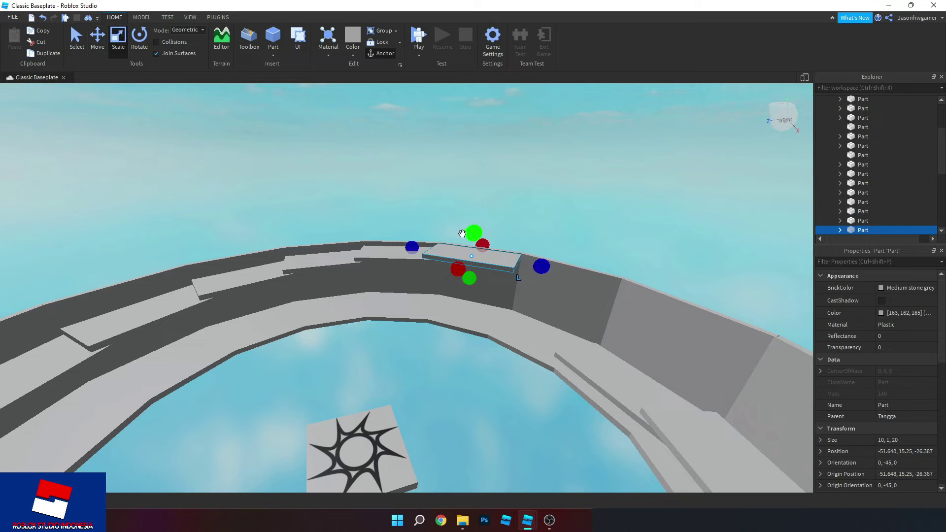
{"action": "left_click_drag", "start_coordinate": [414, 245], "coordinate": [474, 265]}
{"action": "key", "text": "f"}
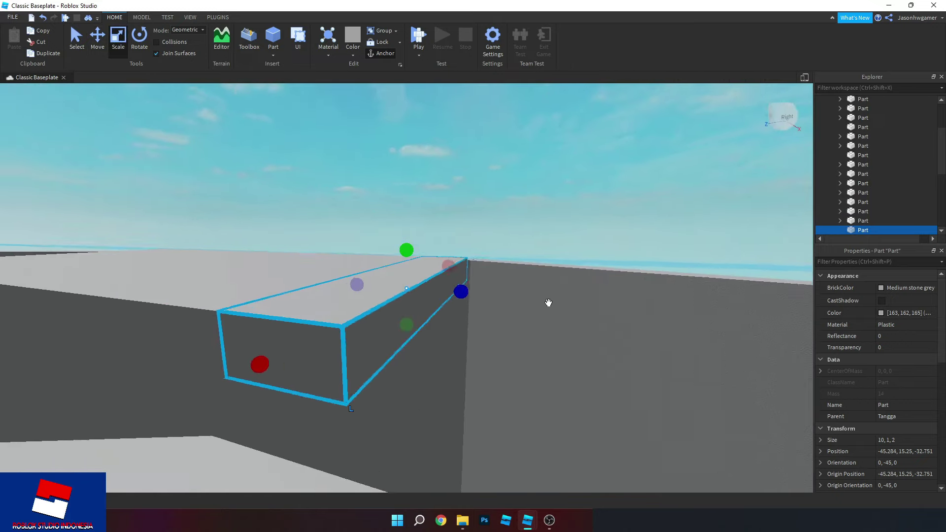
Lower the short step to a height of 13.25, 2 studs below the highest stair part.
{"action": "scroll", "coordinate": [549, 303], "scroll_direction": "down", "scroll_amount": 6}
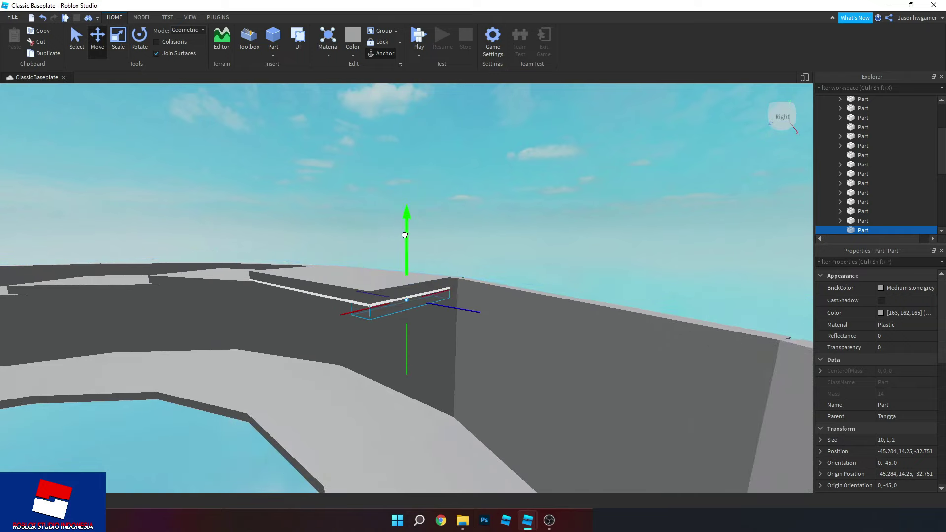
{"action": "left_click_drag", "start_coordinate": [405, 240], "coordinate": [405, 239]}
{"action": "left_click", "coordinate": [460, 355]}
{"action": "key", "text": "d"}
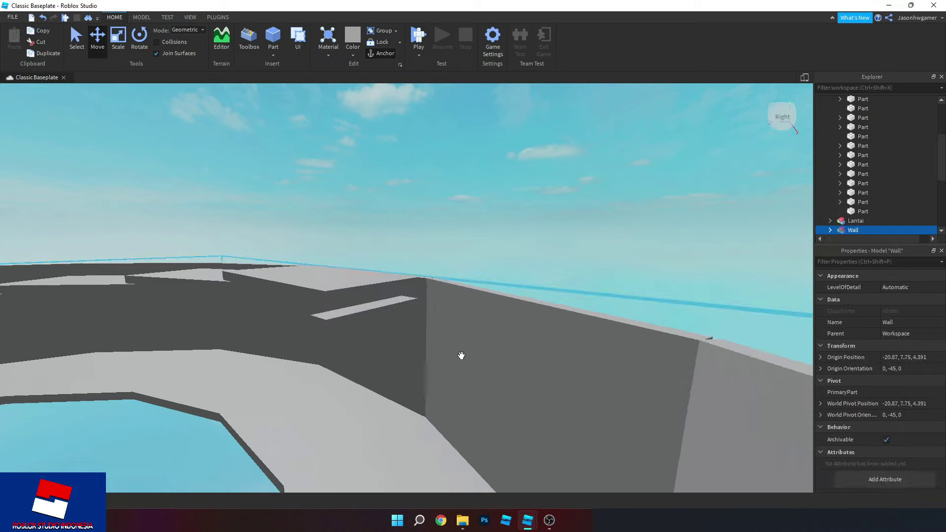
{"action": "key", "text": "w"}
{"action": "key", "text": "a"}
{"action": "right_click_drag", "start_coordinate": [444, 360], "coordinate": [428, 311]}
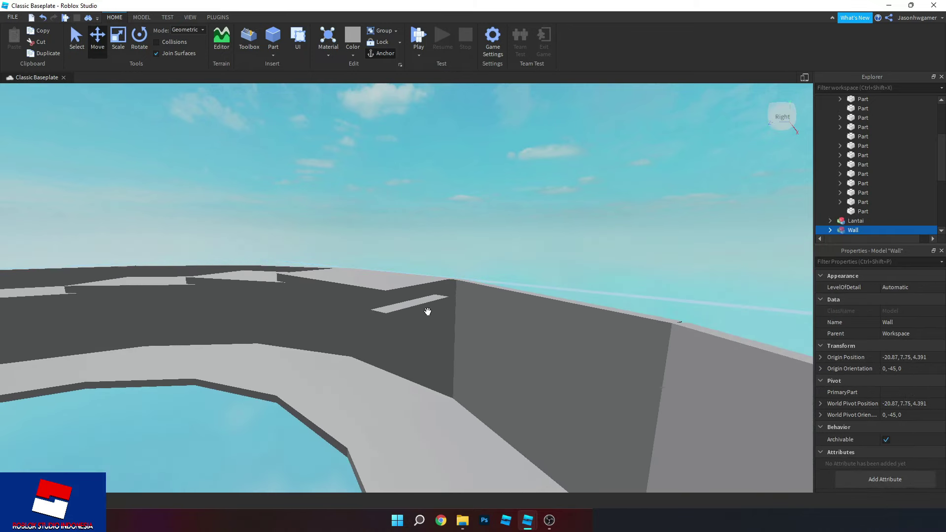
Stack copies of the short step straight down at 2-stud intervals, to a height of 5.25.
{"action": "left_click", "coordinate": [427, 309]}
{"action": "key", "text": "ctrl+d"}
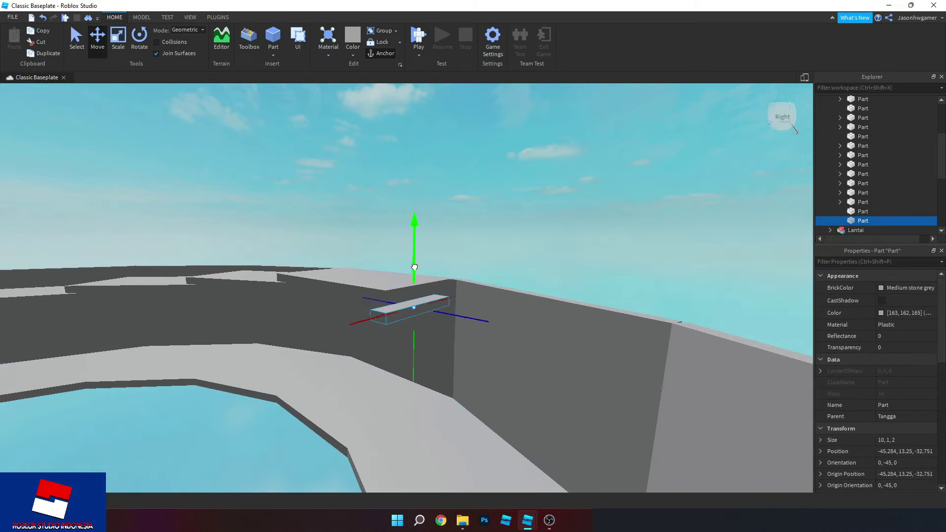
{"action": "left_click_drag", "start_coordinate": [418, 283], "coordinate": [415, 286]}
{"action": "key", "text": "ctrl+d"}
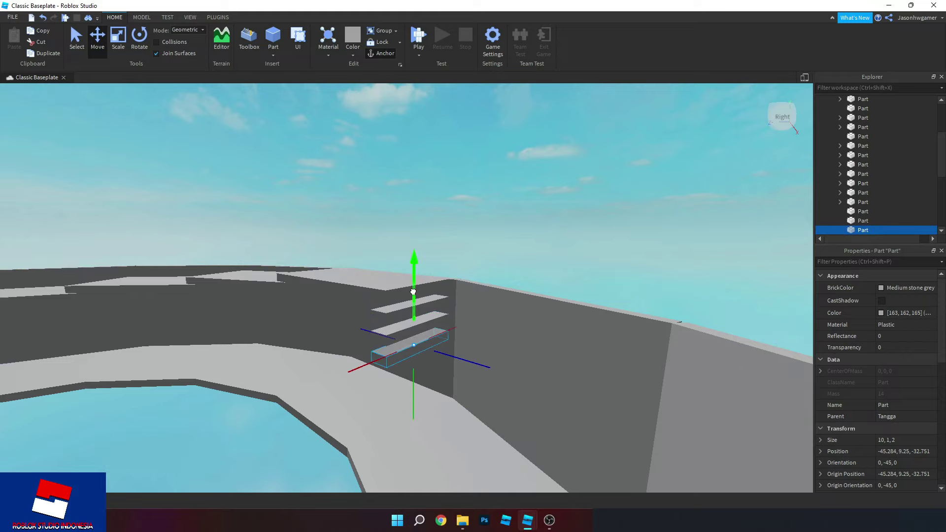
{"action": "left_click_drag", "start_coordinate": [410, 300], "coordinate": [413, 316]}
Add one more copy of the short step just above the floor, at a height of 3.25.
{"action": "key", "text": "e"}
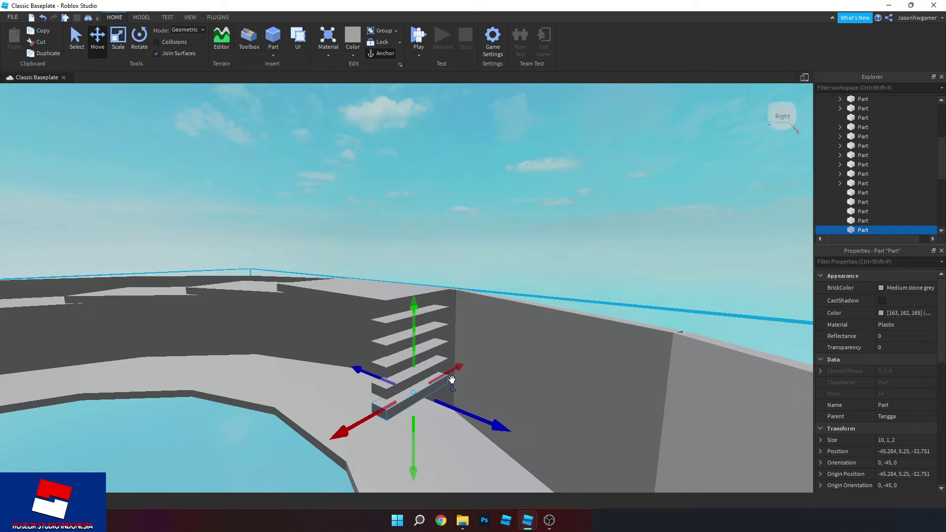
{"action": "key", "text": "q"}
{"action": "key", "text": "d"}
{"action": "right_click_drag", "start_coordinate": [460, 404], "coordinate": [425, 425]}
{"action": "key", "text": "w"}
{"action": "key", "text": "s"}
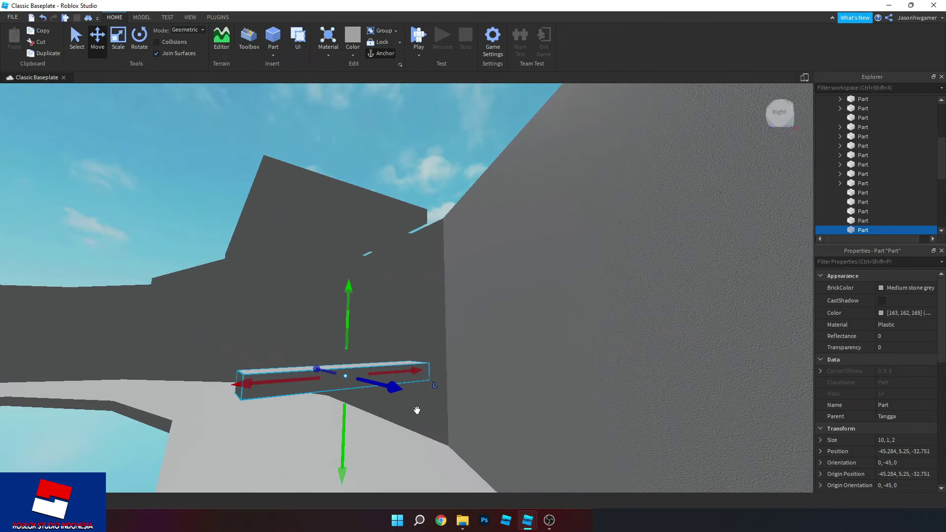
{"action": "left_click_drag", "start_coordinate": [348, 316], "coordinate": [348, 348]}
Examine the stack of short steps and the whole circular staircase from outside and above.
{"action": "right_click_drag", "start_coordinate": [376, 351], "coordinate": [378, 348]}
{"action": "scroll", "coordinate": [378, 348], "scroll_direction": "down", "scroll_amount": 8}
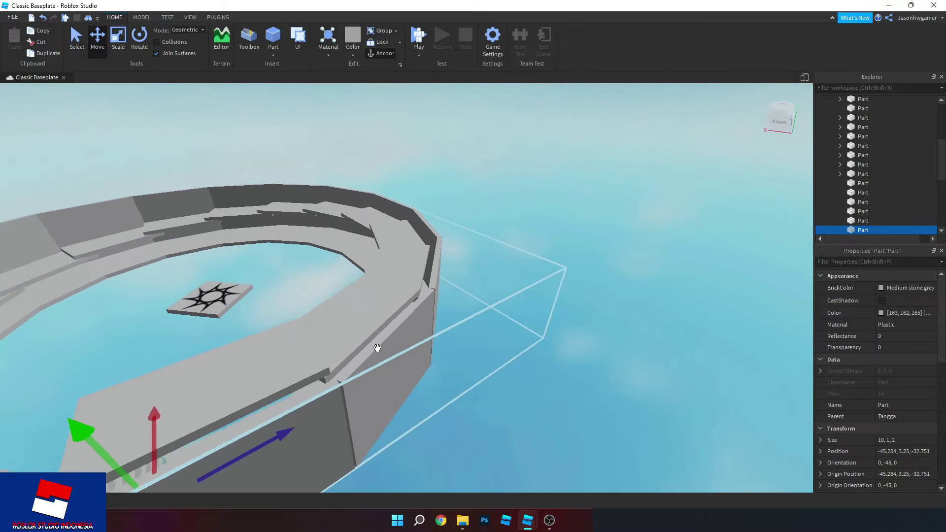
{"action": "scroll", "coordinate": [871, 197], "scroll_direction": "down", "scroll_amount": 2}
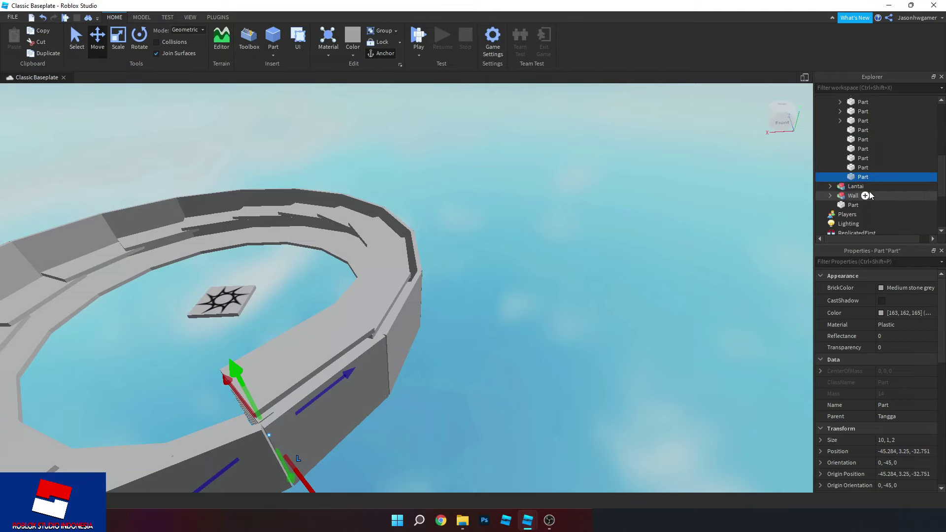
{"action": "scroll", "coordinate": [866, 194], "scroll_direction": "up", "scroll_amount": 2}
{"action": "key", "text": "a"}
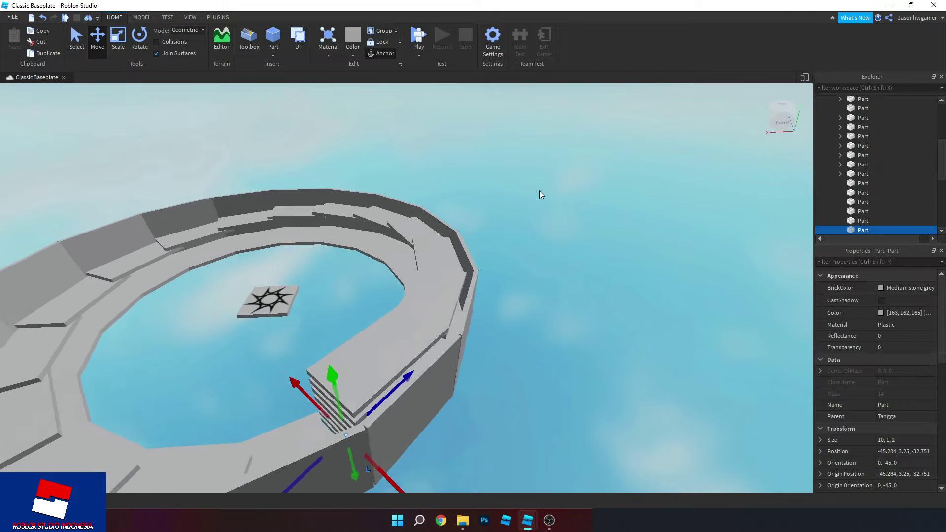
{"action": "right_click_drag", "start_coordinate": [540, 190], "coordinate": [637, 220]}
{"action": "scroll", "coordinate": [637, 219], "scroll_direction": "down", "scroll_amount": 3}
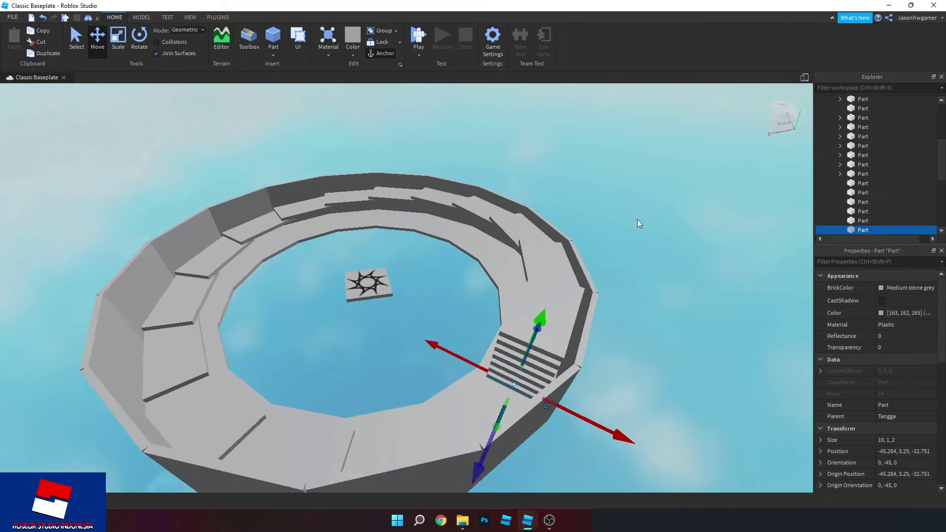
{"action": "scroll", "coordinate": [637, 220], "scroll_direction": "up", "scroll_amount": 2}
{"action": "scroll", "coordinate": [637, 219], "scroll_direction": "down", "scroll_amount": 2}
{"action": "scroll", "coordinate": [637, 219], "scroll_direction": "down", "scroll_amount": 2}
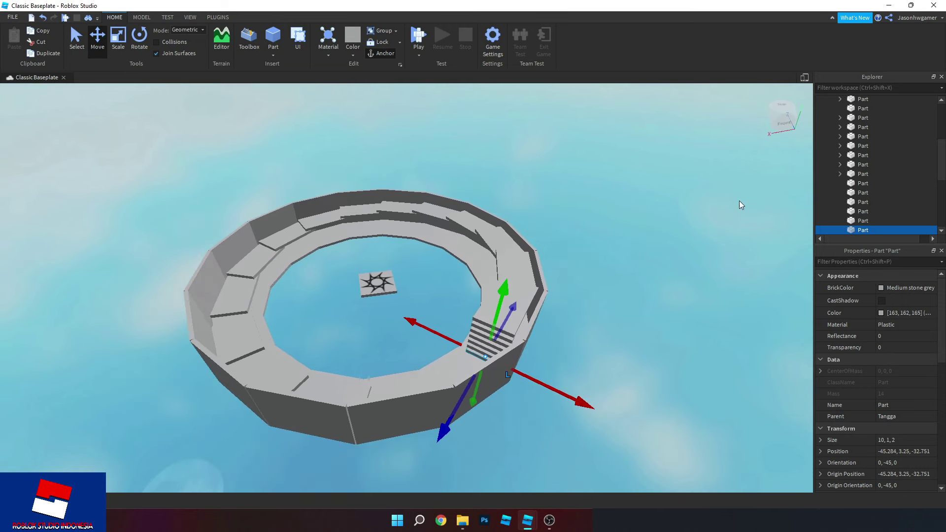
Select all 21 parts of the Tangga stair model together and expand their Size values.
{"action": "scroll", "coordinate": [868, 200], "scroll_direction": "up", "scroll_amount": 5}
{"action": "left_click", "coordinate": [863, 123], "text": "shift"}
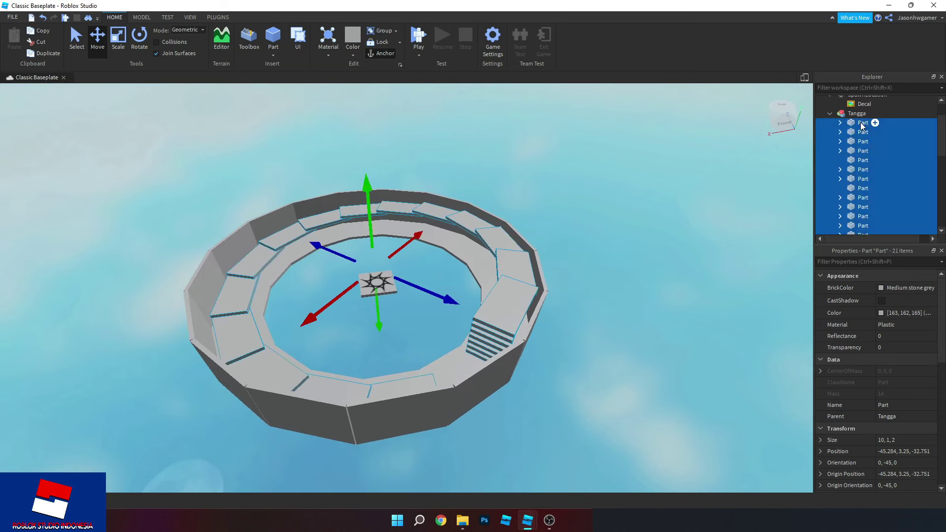
{"action": "scroll", "coordinate": [904, 428], "scroll_direction": "down", "scroll_amount": 10}
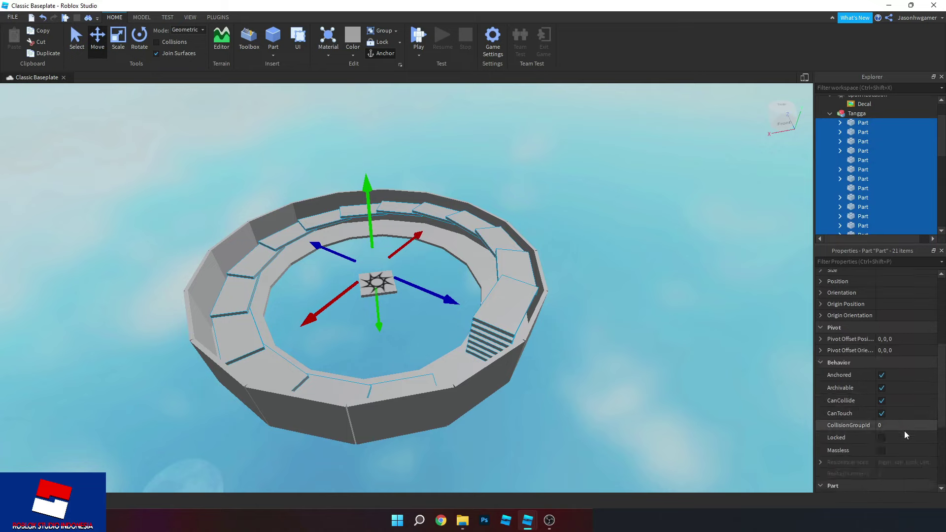
{"action": "scroll", "coordinate": [905, 436], "scroll_direction": "up", "scroll_amount": 8}
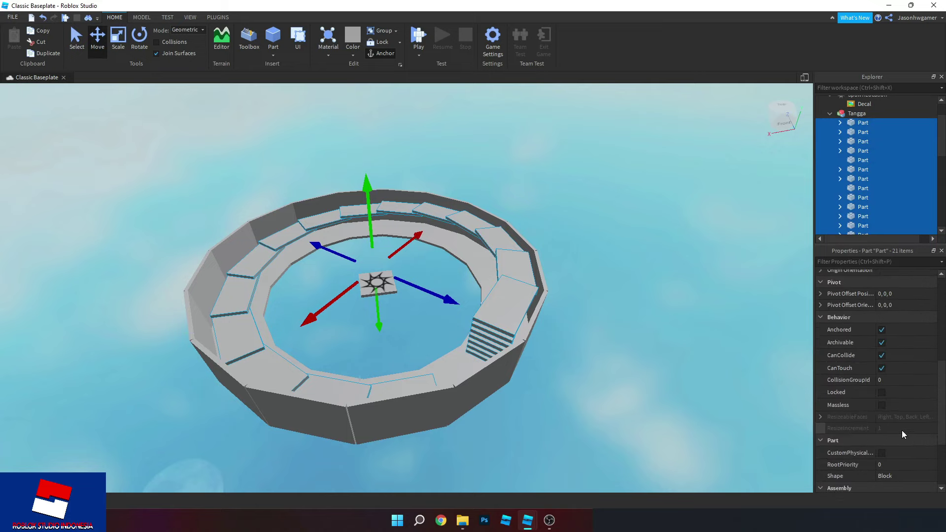
{"action": "scroll", "coordinate": [874, 184], "scroll_direction": "down", "scroll_amount": 4}
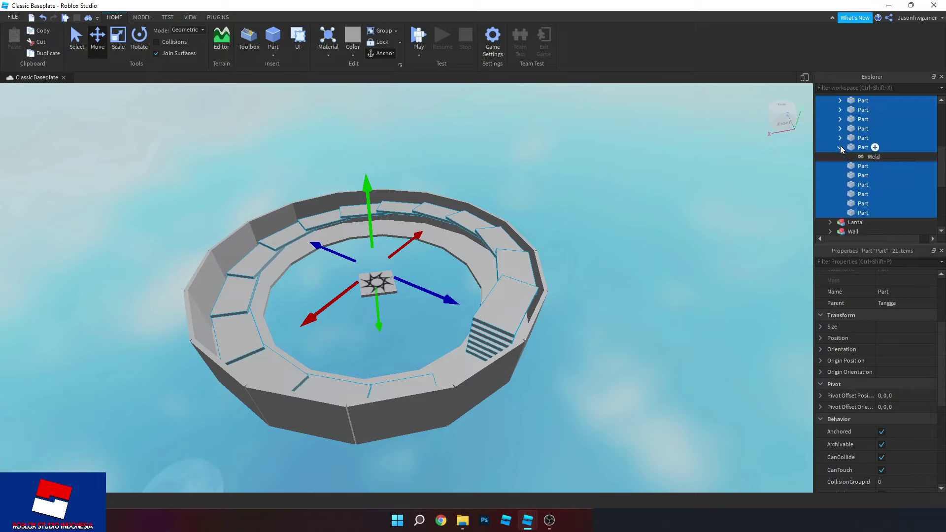
{"action": "scroll", "coordinate": [889, 387], "scroll_direction": "up", "scroll_amount": 3}
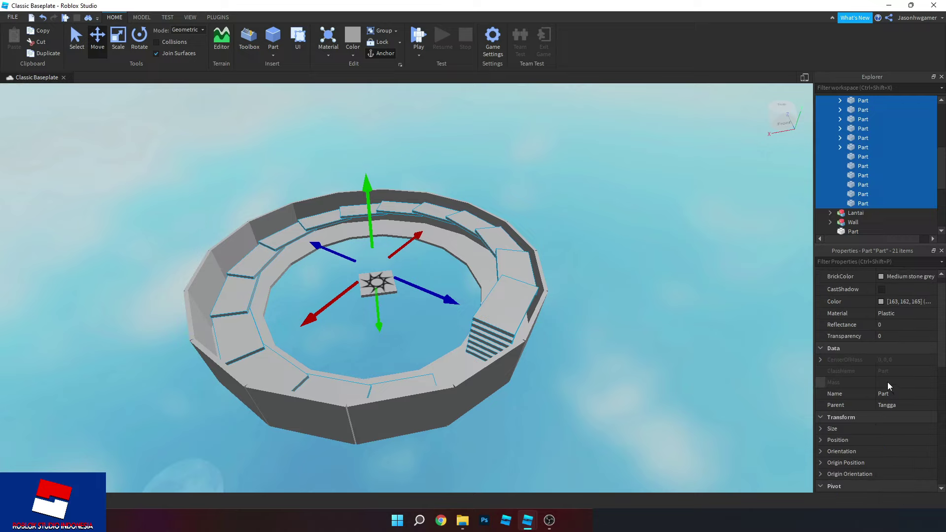
{"action": "scroll", "coordinate": [888, 380], "scroll_direction": "down", "scroll_amount": 3}
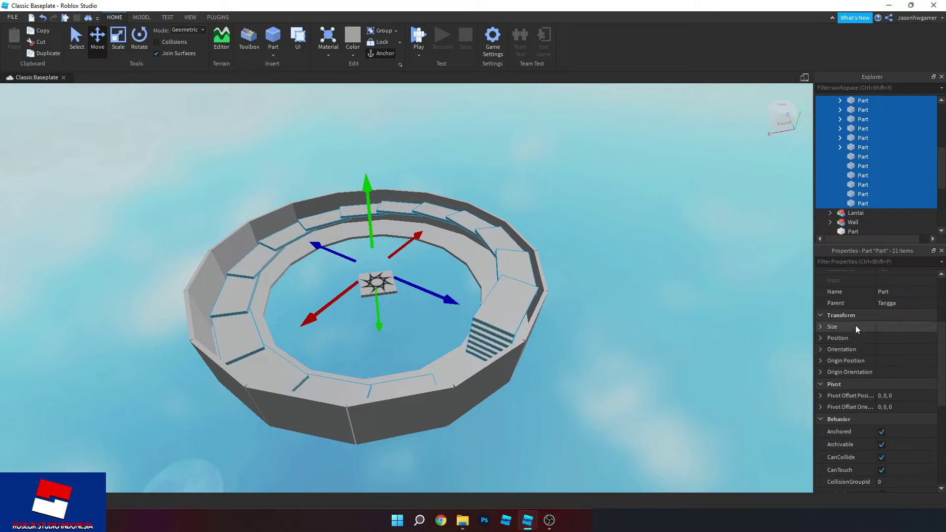
{"action": "left_click", "coordinate": [821, 327]}
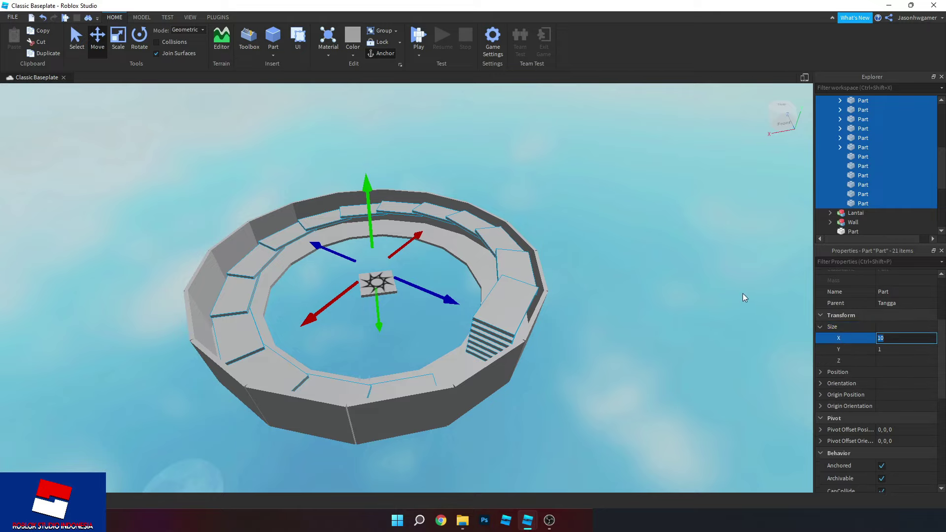
Examine the selected stair parts around the ring for gaps against the outer wall and overlaps with one another.
{"action": "right_click_drag", "start_coordinate": [717, 273], "coordinate": [712, 271]}
{"action": "key", "text": "a"}
{"action": "key", "text": "w"}
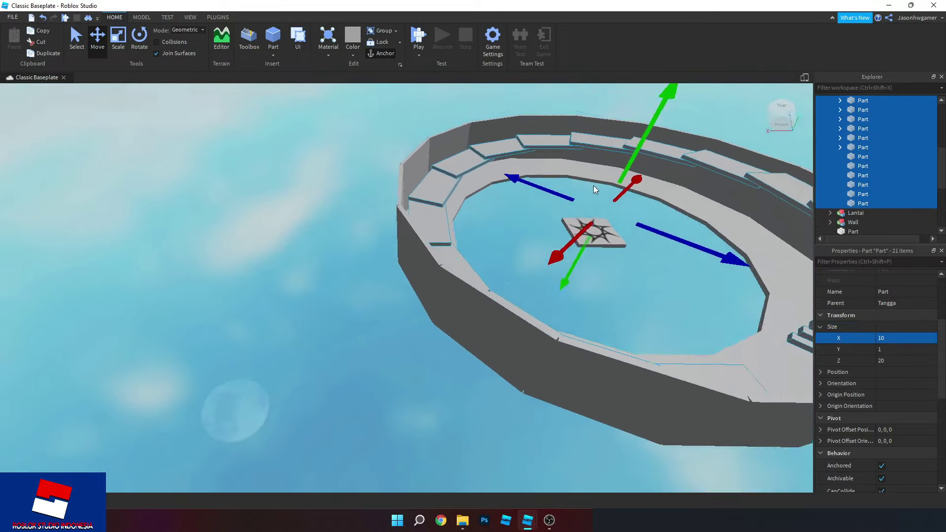
{"action": "right_click_drag", "start_coordinate": [593, 186], "coordinate": [593, 187]}
{"action": "key", "text": "w"}
{"action": "key", "text": "s"}
{"action": "key", "text": "s"}
{"action": "key", "text": "d"}
{"action": "key", "text": "d"}
{"action": "key", "text": "a"}
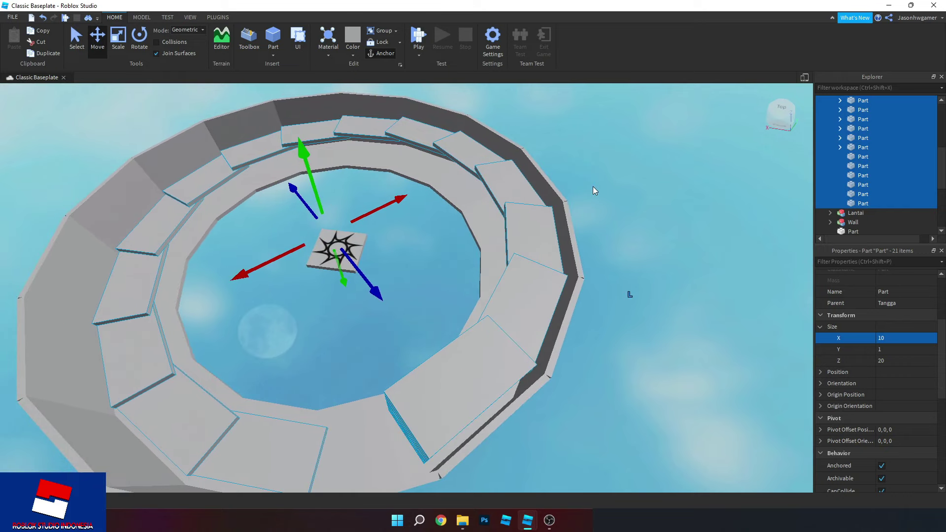
{"action": "key", "text": "d"}
{"action": "key", "text": "a"}
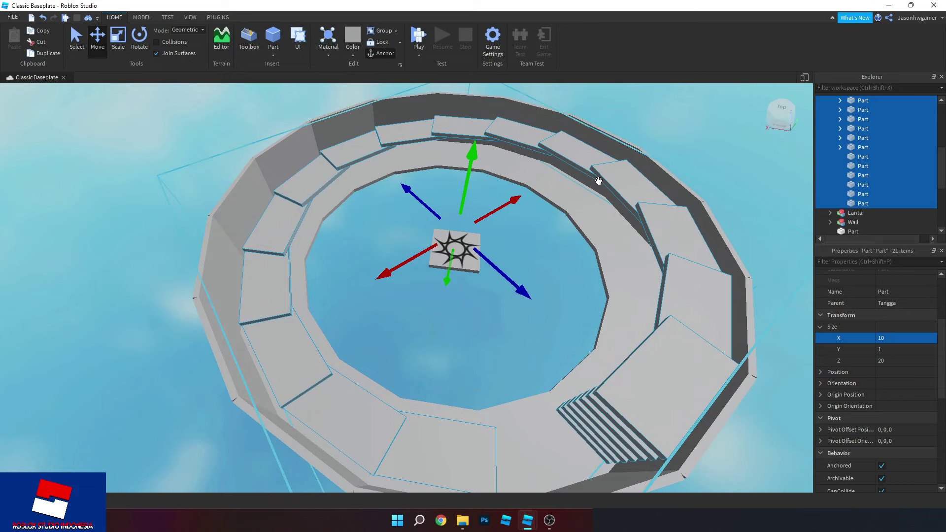
Scale all the selected stair parts up together toward the outer wall, to an X size of 10.206.
{"action": "right_click_drag", "start_coordinate": [397, 133], "coordinate": [420, 159]}
{"action": "scroll", "coordinate": [420, 160], "scroll_direction": "down", "scroll_amount": 4}
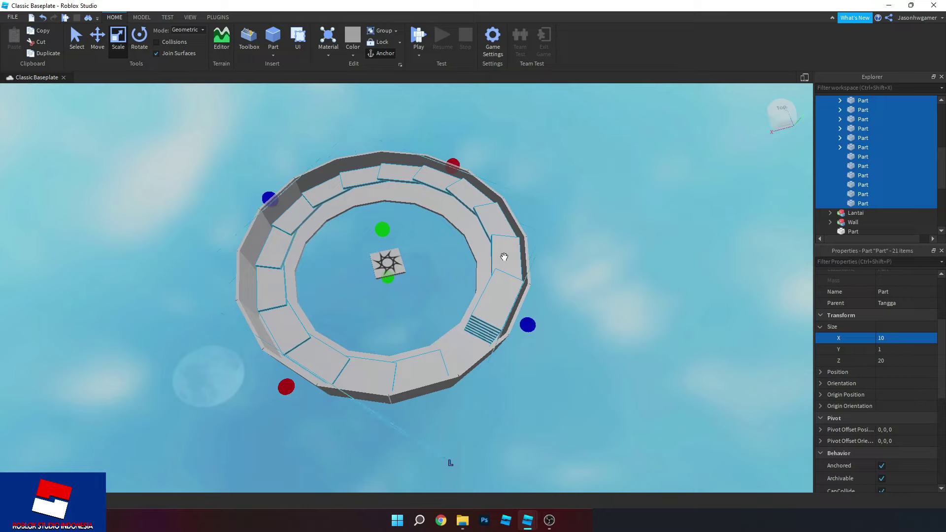
{"action": "left_click_drag", "start_coordinate": [545, 329], "coordinate": [515, 323]}
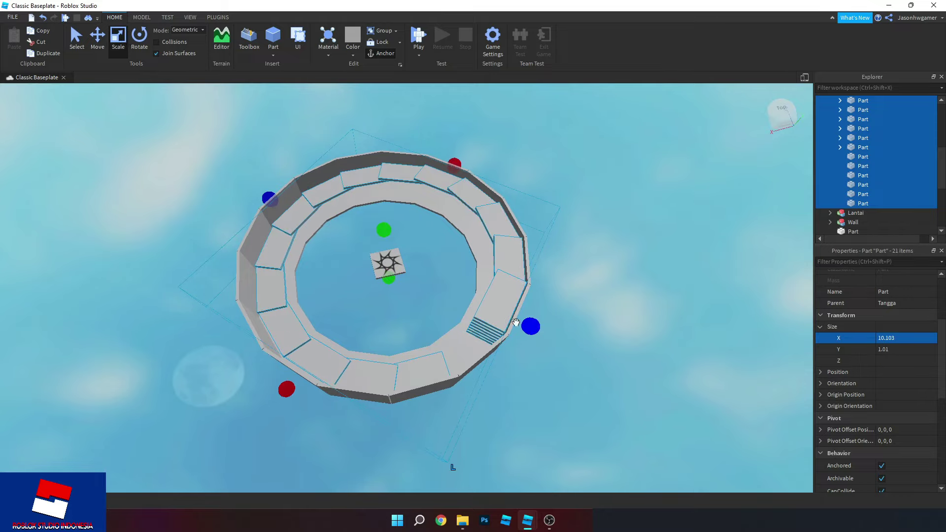
{"action": "key", "text": "a"}
{"action": "right_click_drag", "start_coordinate": [321, 277], "coordinate": [321, 276]}
{"action": "scroll", "coordinate": [320, 277], "scroll_direction": "up", "scroll_amount": 1}
{"action": "scroll", "coordinate": [320, 276], "scroll_direction": "up", "scroll_amount": 2}
{"action": "key", "text": "a"}
{"action": "left_click_drag", "start_coordinate": [305, 289], "coordinate": [301, 291]}
Inspect up close how the enlarged stair parts meet the tower wall.
{"action": "scroll", "coordinate": [318, 291], "scroll_direction": "up", "scroll_amount": 3}
{"action": "right_click_drag", "start_coordinate": [318, 291], "coordinate": [314, 237]}
{"action": "key", "text": "a"}
{"action": "scroll", "coordinate": [318, 290], "scroll_direction": "up", "scroll_amount": 2}
{"action": "key", "text": "d"}
{"action": "key", "text": "a"}
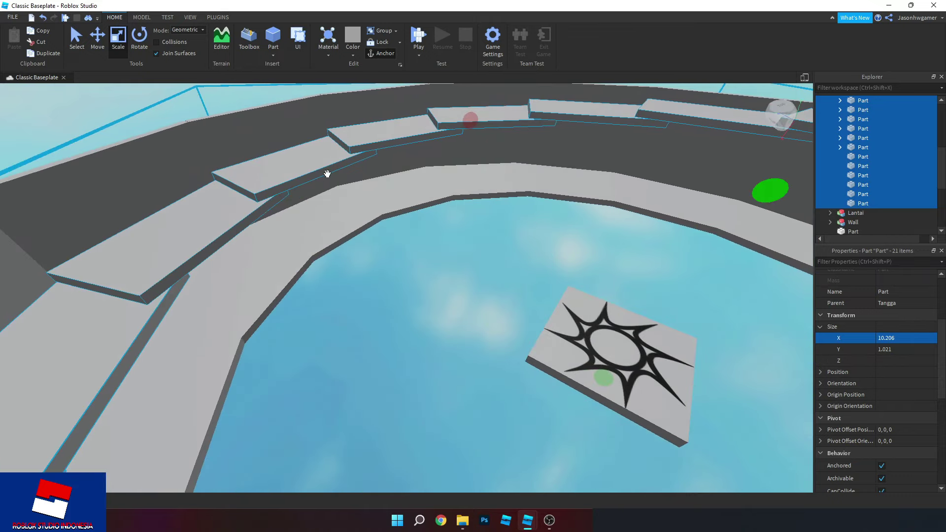
{"action": "right_click_drag", "start_coordinate": [328, 173], "coordinate": [332, 220]}
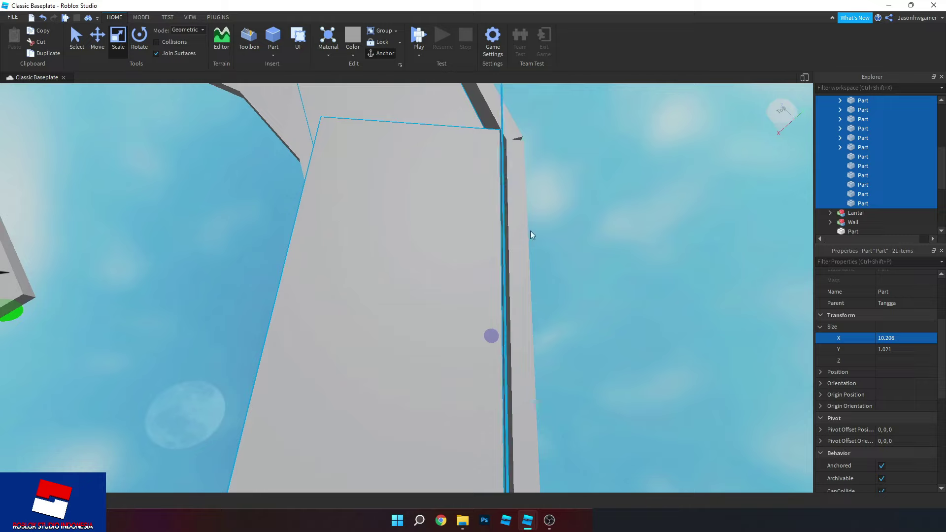
Deselect the stairs and run a short playtest of the tower, ending it once the character has spawned.
{"action": "left_click", "coordinate": [587, 233]}
{"action": "key", "text": "w"}
{"action": "right_click_drag", "start_coordinate": [525, 210], "coordinate": [525, 210]}
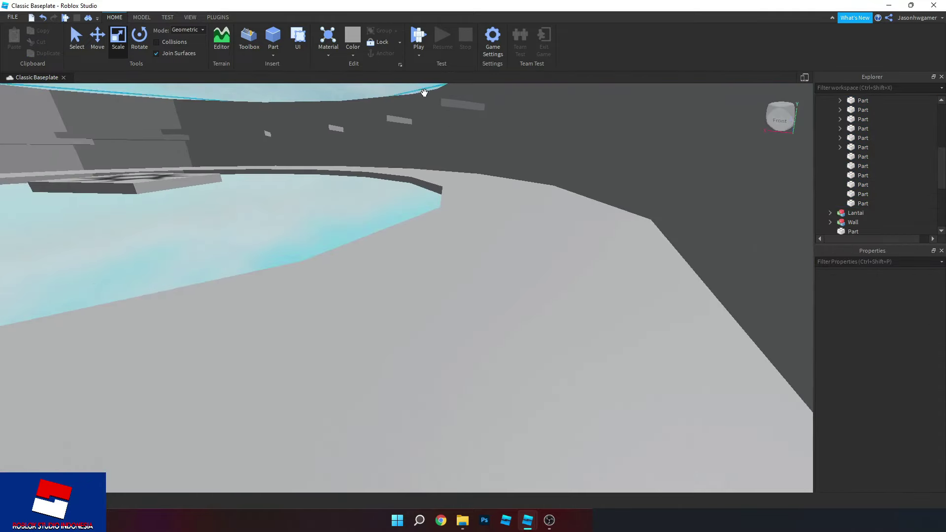
{"action": "left_click", "coordinate": [419, 39]}
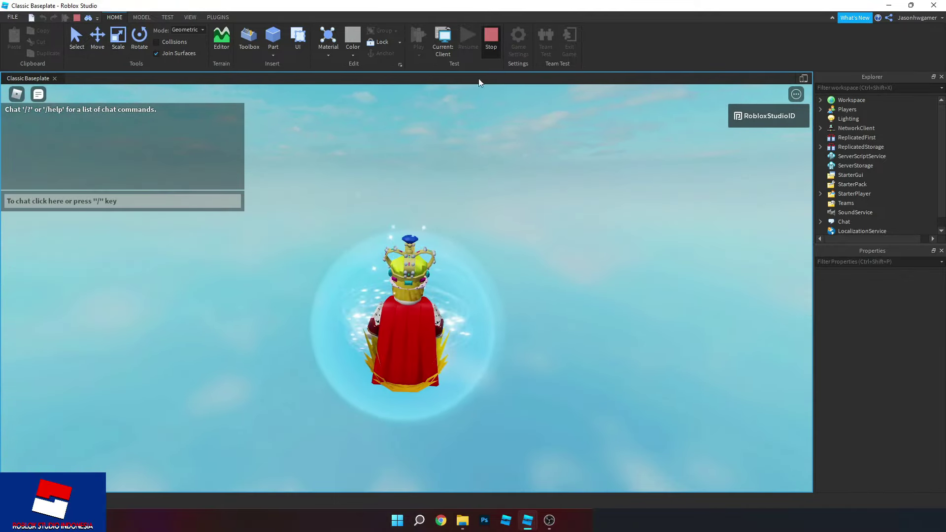
{"action": "key", "text": "shift+F5"}
Raise the loose invisible platform part from beneath the tower to a height of 2.5, inside the ring.
{"action": "left_click", "coordinate": [862, 203]}
{"action": "scroll", "coordinate": [862, 204], "scroll_direction": "down", "scroll_amount": 2}
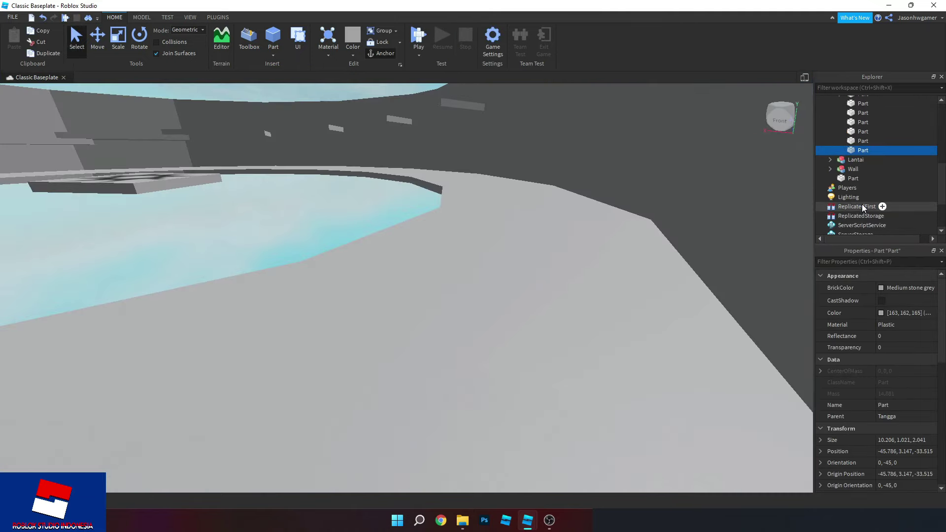
{"action": "left_click", "coordinate": [851, 178]}
{"action": "key", "text": "f"}
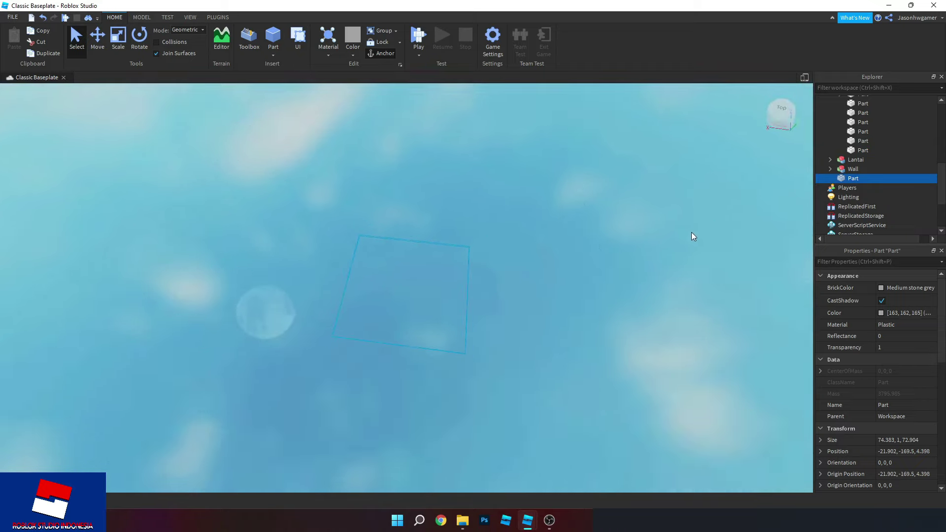
{"action": "scroll", "coordinate": [691, 232], "scroll_direction": "down", "scroll_amount": 5}
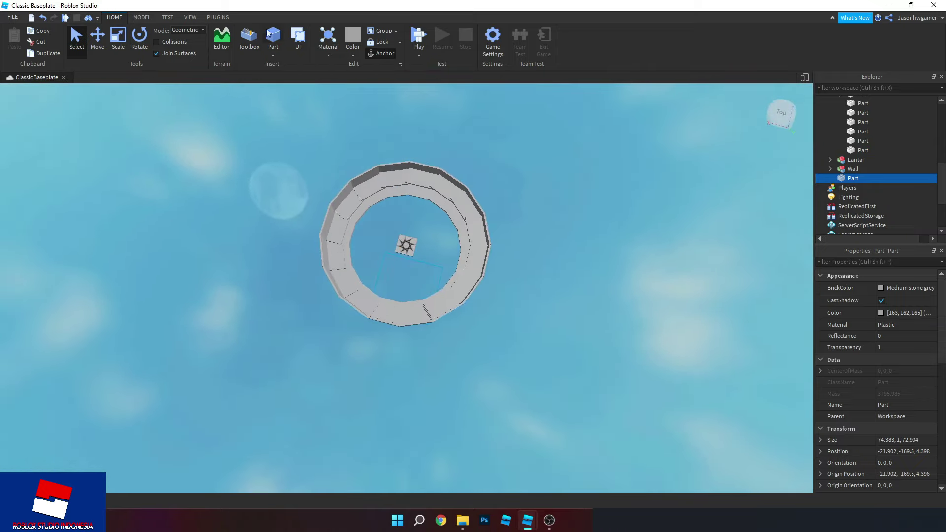
{"action": "left_click", "coordinate": [101, 37]}
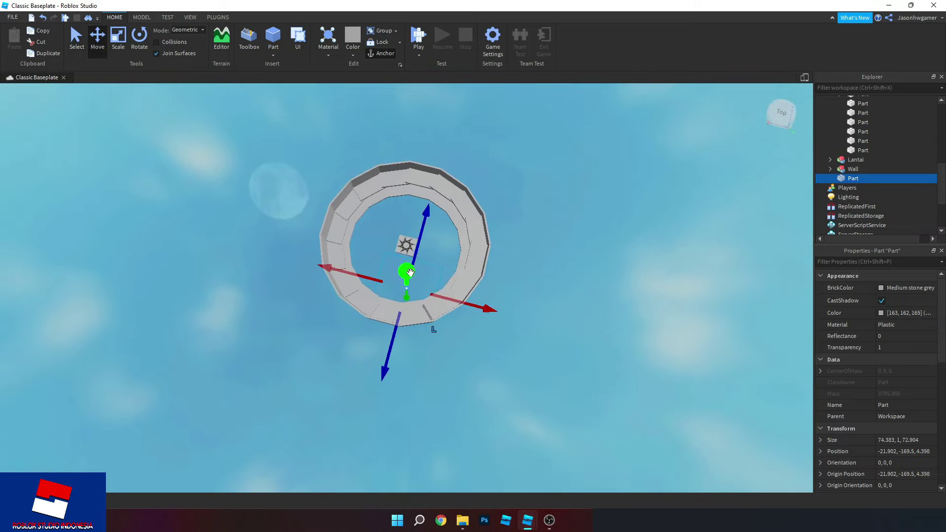
{"action": "left_click_drag", "start_coordinate": [410, 272], "coordinate": [414, 224]}
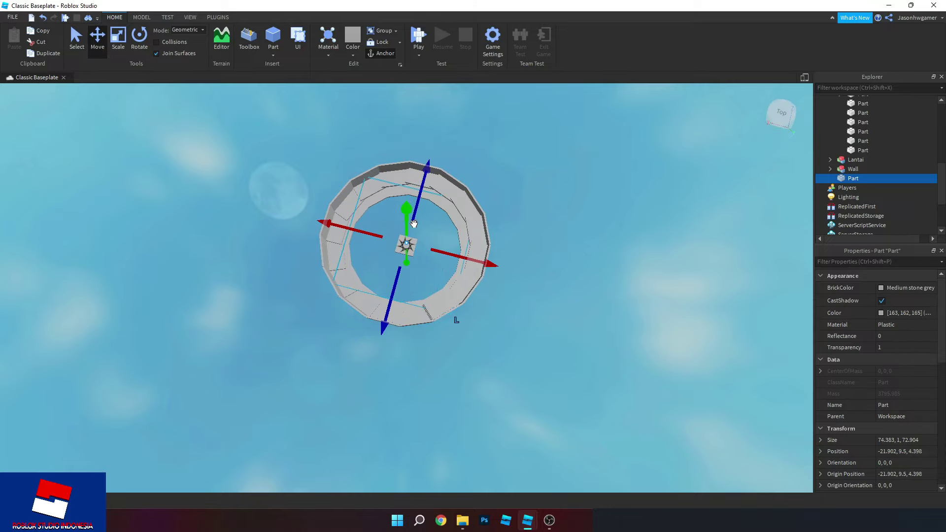
{"action": "key", "text": "f"}
{"action": "right_click_drag", "start_coordinate": [416, 224], "coordinate": [416, 225]}
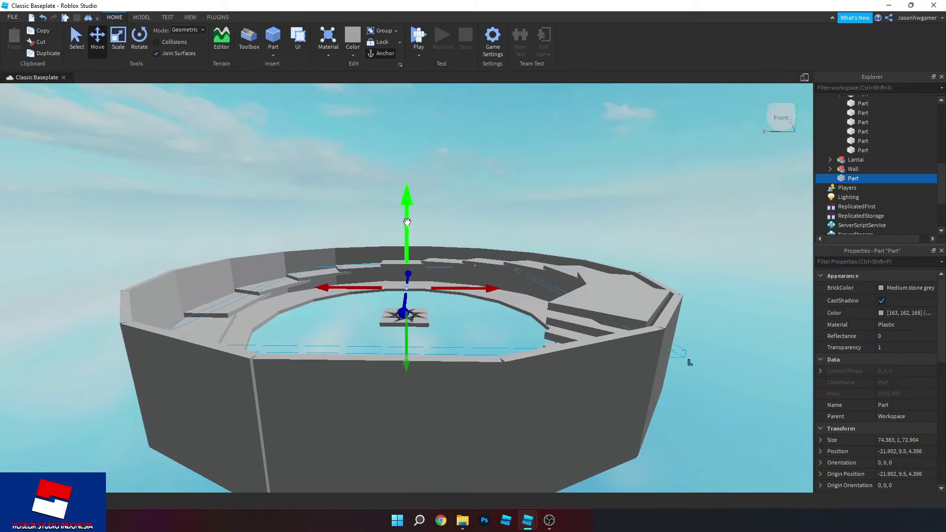
{"action": "left_click_drag", "start_coordinate": [408, 222], "coordinate": [404, 250]}
{"action": "right_click_drag", "start_coordinate": [405, 250], "coordinate": [405, 269]}
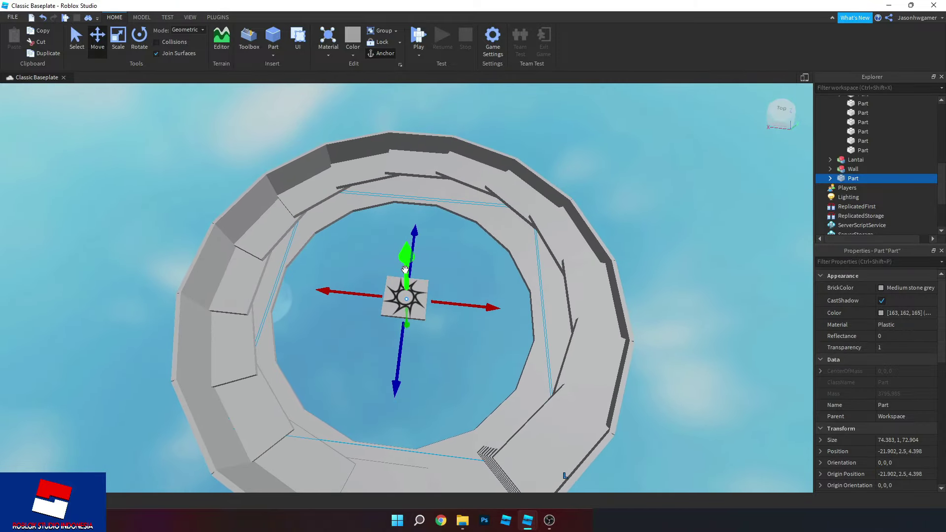
Playtest the tower by crossing from the spawn point to the ring and climbing the circular stairs, ending the test on them.
{"action": "left_click", "coordinate": [417, 35]}
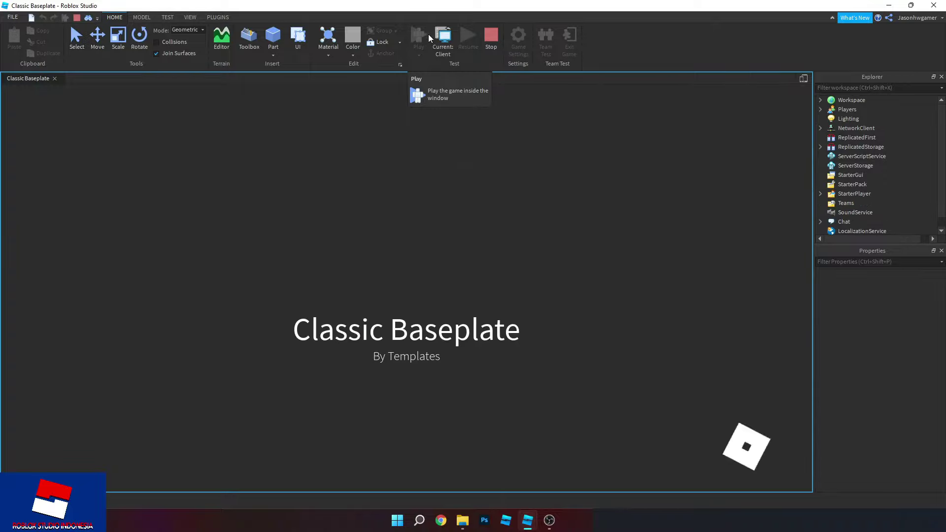
{"action": "key", "text": "w"}
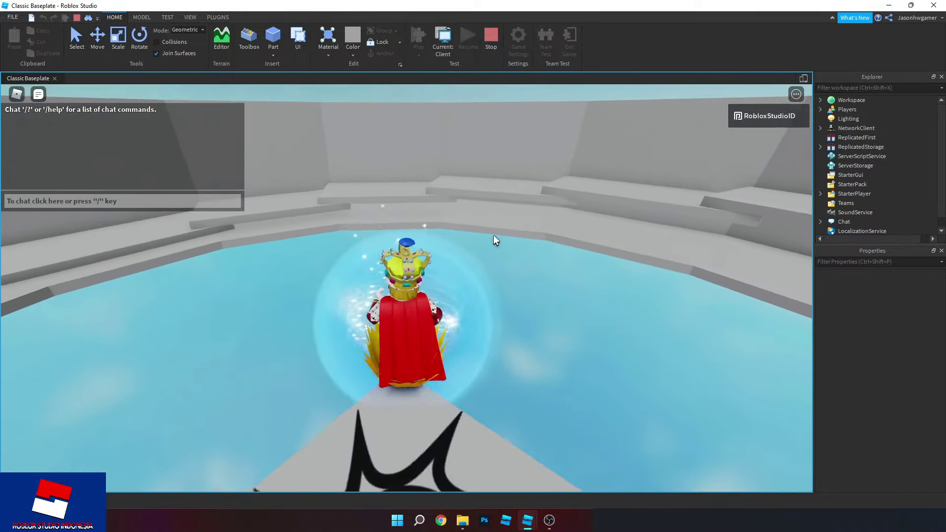
{"action": "key", "text": "space"}
{"action": "key", "text": "w"}
{"action": "key", "text": "Right"}
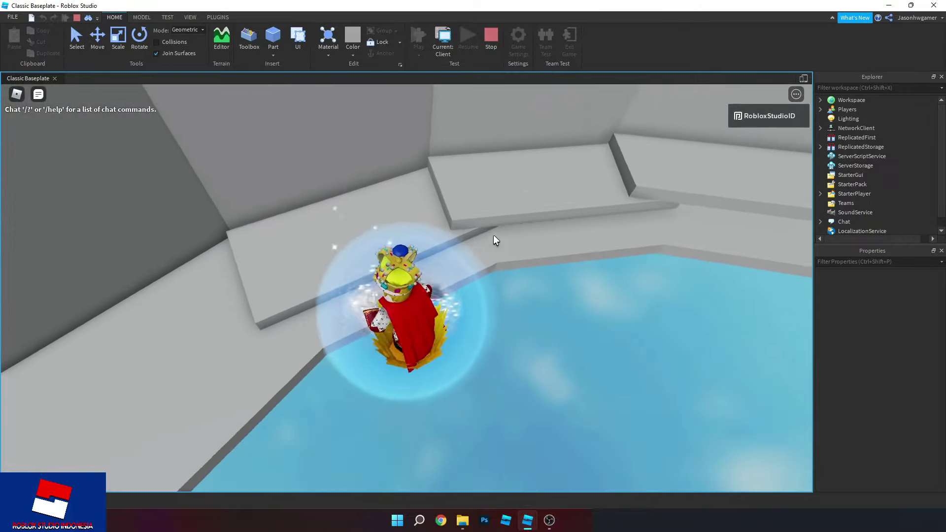
{"action": "key", "text": "w"}
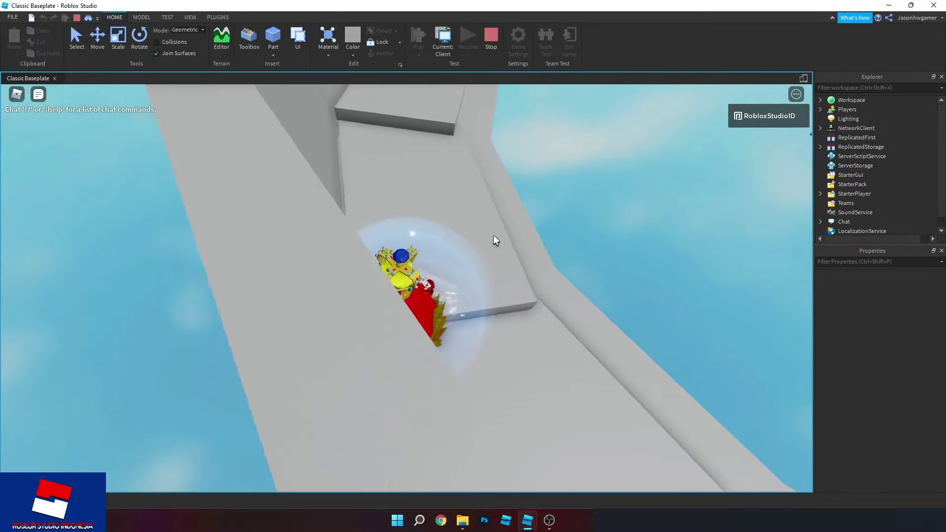
{"action": "key", "text": "w"}
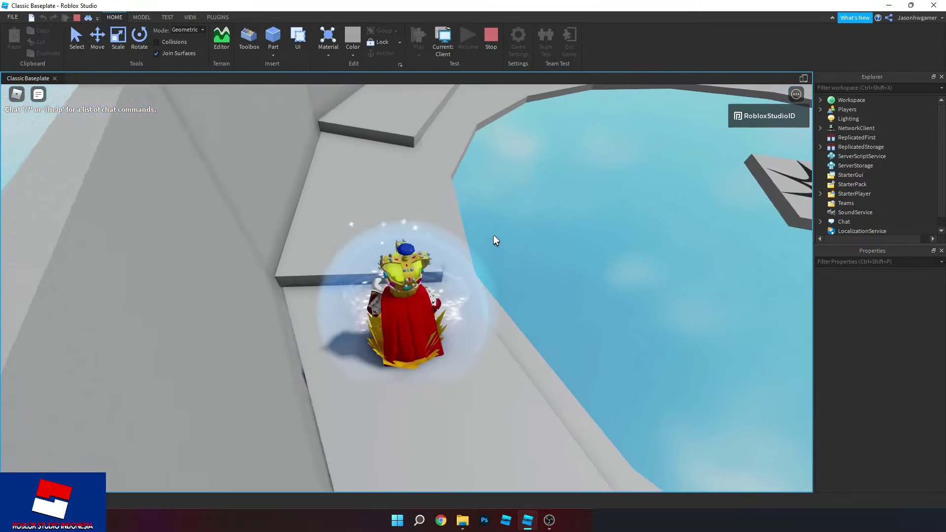
{"action": "key", "text": "w"}
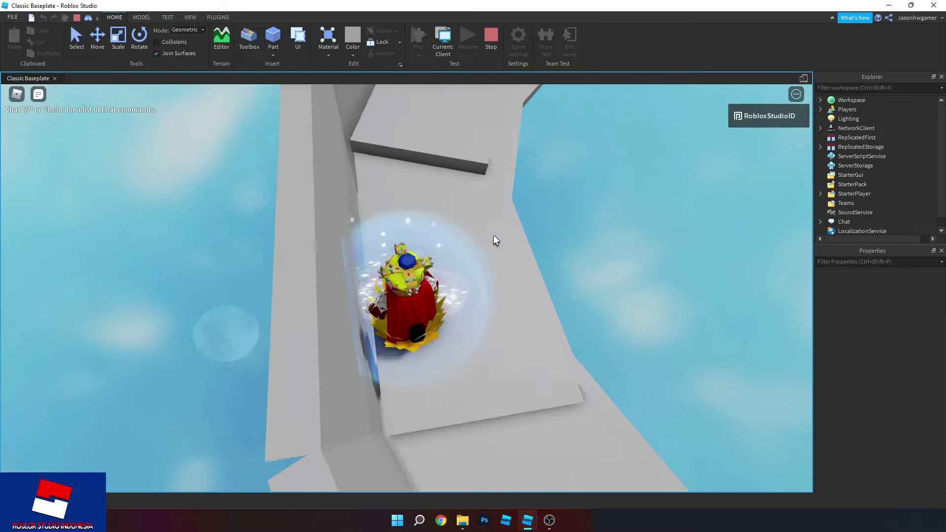
{"action": "key", "text": "w"}
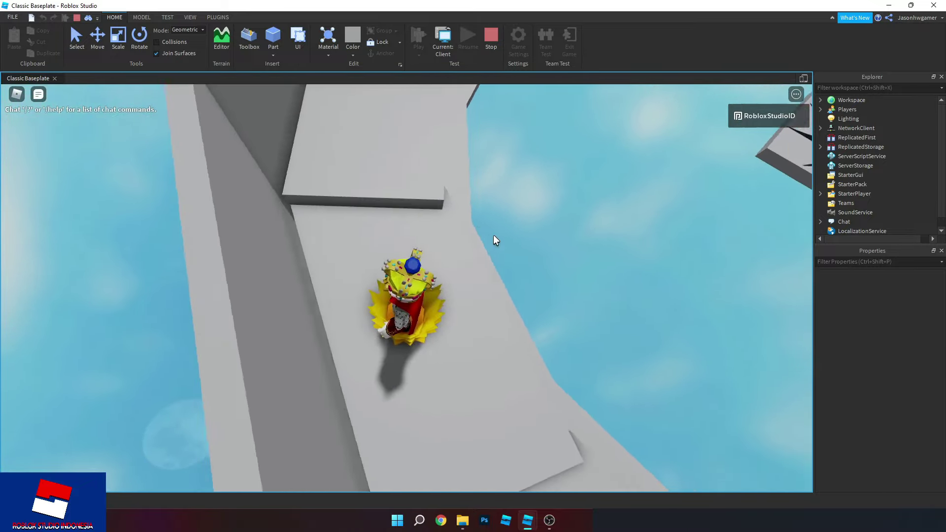
{"action": "key", "text": "w"}
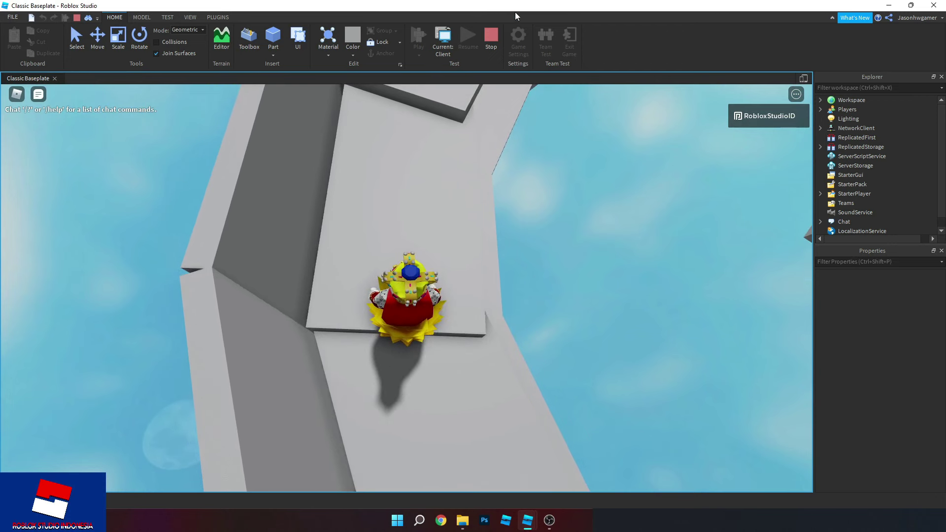
{"action": "left_click", "coordinate": [497, 33]}
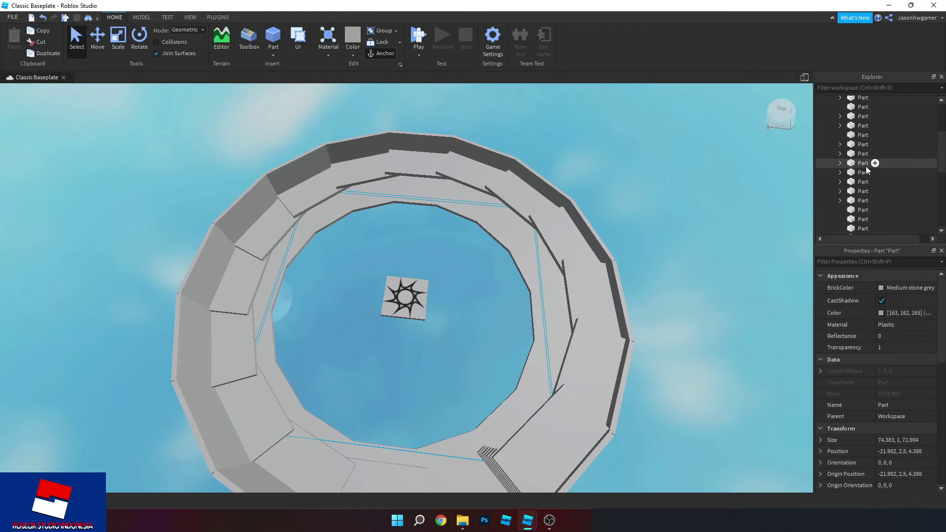
Delete the Tangga stair model from the workspace and select the Lantai floor model.
{"action": "scroll", "coordinate": [856, 160], "scroll_direction": "up", "scroll_amount": 5}
{"action": "left_click", "coordinate": [859, 152]}
{"action": "left_click", "coordinate": [859, 146]}
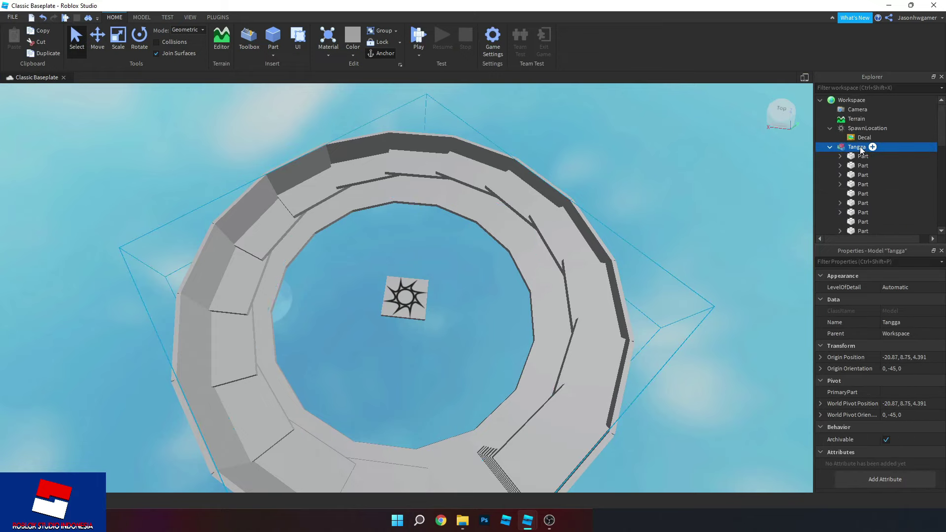
{"action": "key", "text": "Delete"}
{"action": "left_click", "coordinate": [859, 147]}
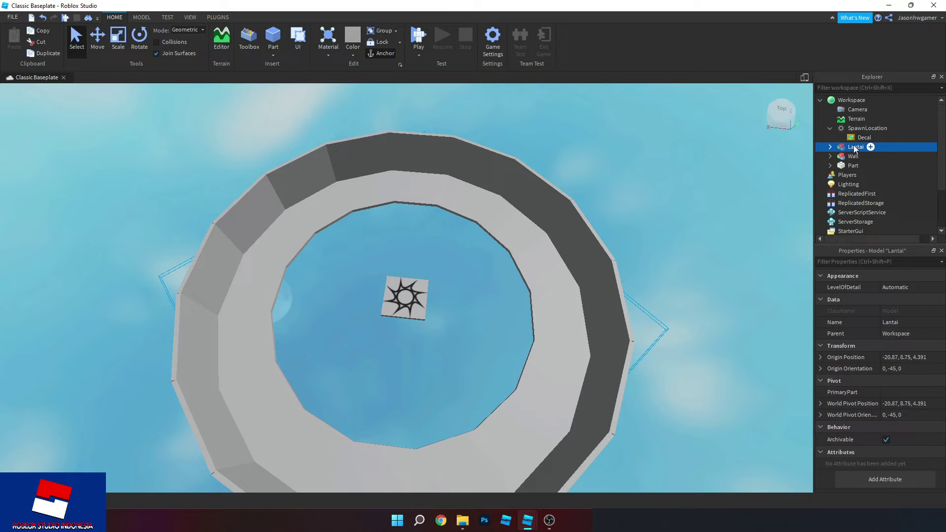
{"action": "left_click_drag", "start_coordinate": [853, 145], "coordinate": [856, 141]}
{"action": "key", "text": "ctrl+z"}
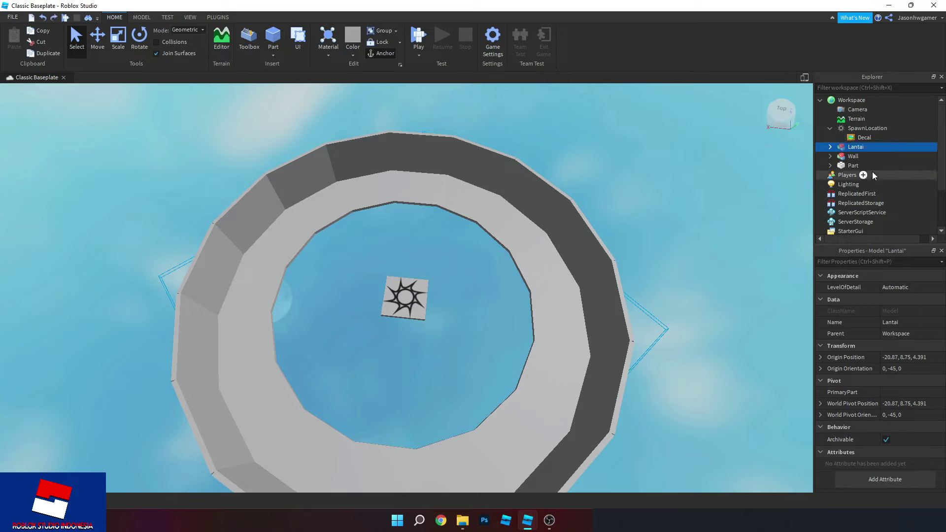
Duplicate the Lantai floor model and raise the copy 1 stud, to a height of 9.75.
{"action": "key", "text": "ctrl+d"}
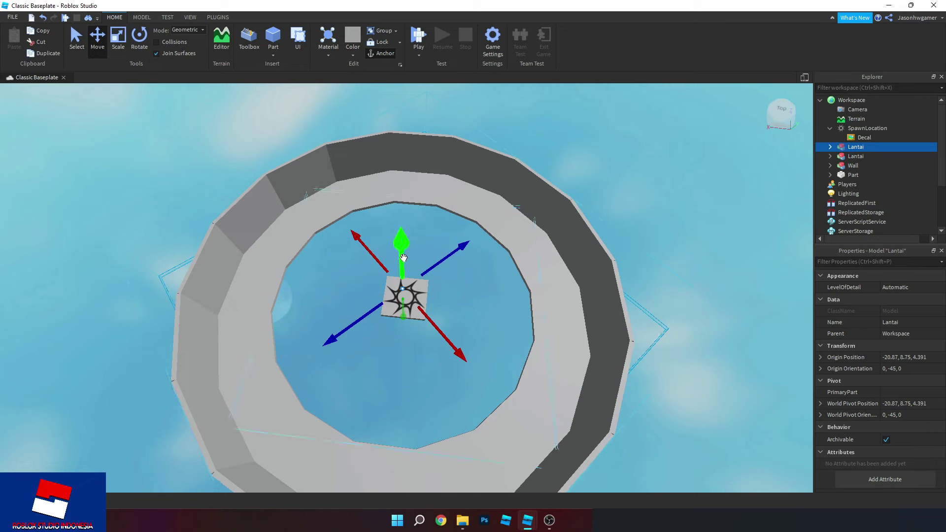
{"action": "left_click_drag", "start_coordinate": [404, 258], "coordinate": [403, 254]}
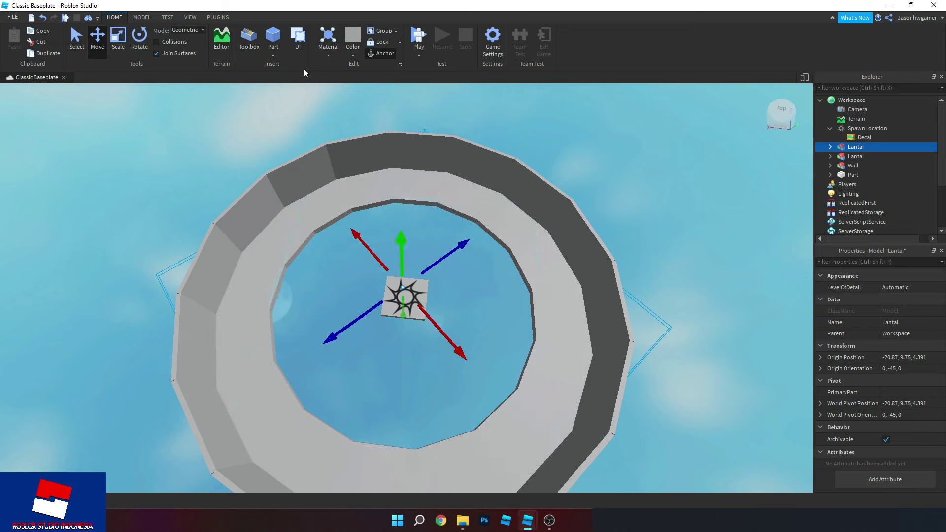
{"action": "left_click", "coordinate": [118, 38]}
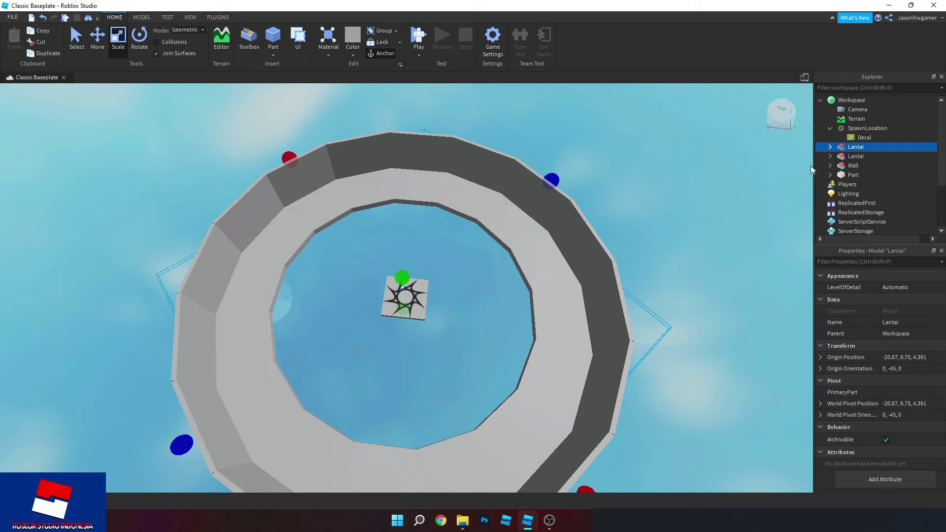
Select the first part inside the copied Lantai model and narrow it from its inner edge to 12 studs.
{"action": "left_click", "coordinate": [832, 147]}
{"action": "left_click", "coordinate": [857, 156]}
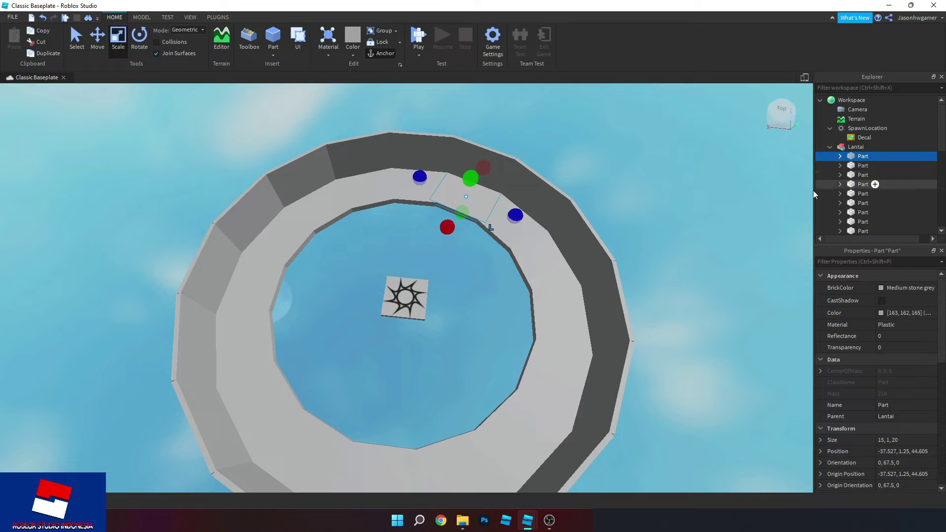
{"action": "left_click_drag", "start_coordinate": [455, 229], "coordinate": [459, 225]}
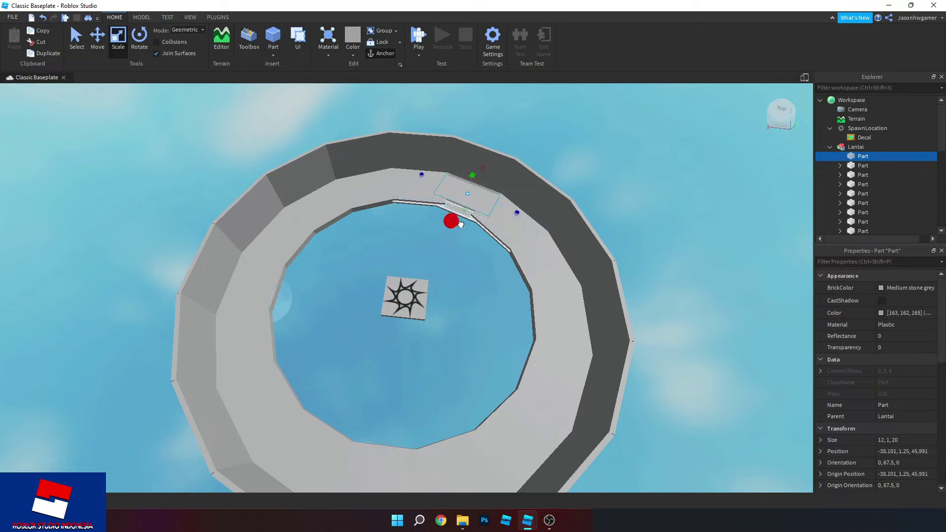
{"action": "right_click_drag", "start_coordinate": [553, 200], "coordinate": [553, 201]}
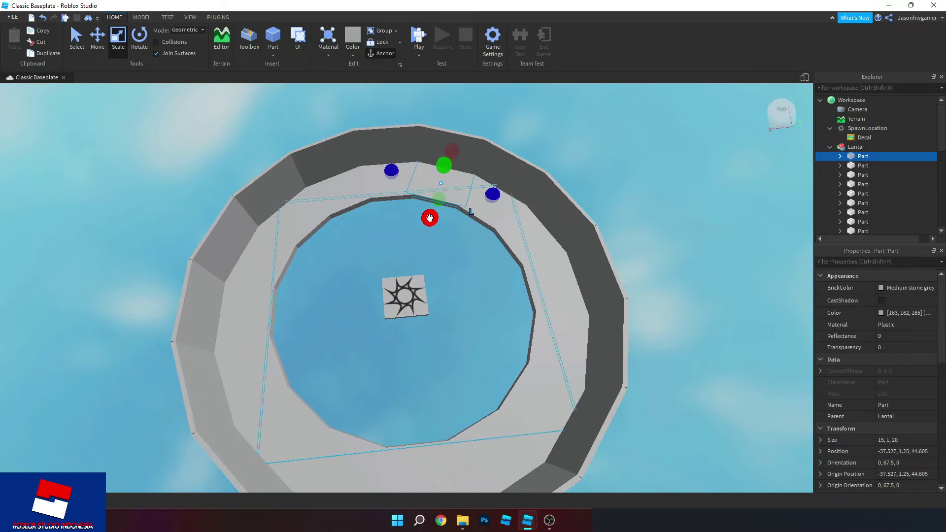
{"action": "right_click_drag", "start_coordinate": [550, 152], "coordinate": [550, 152]}
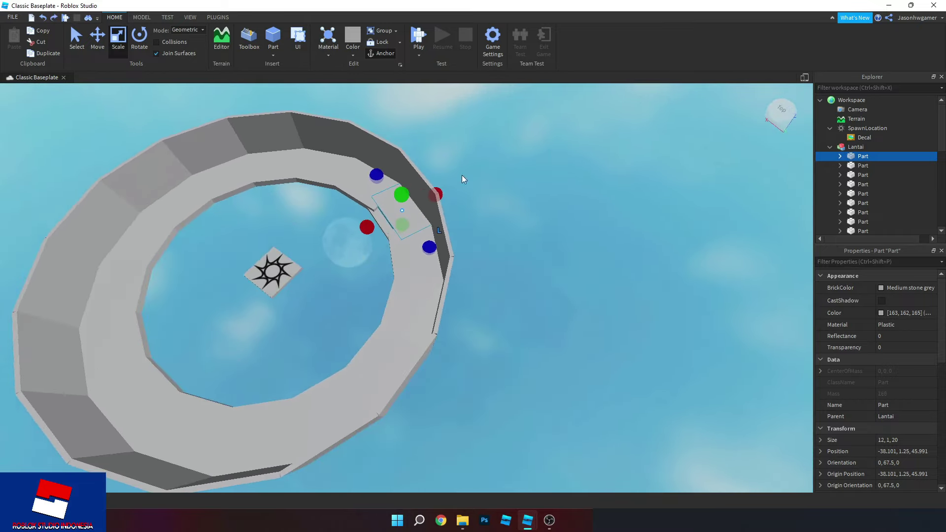
{"action": "right_click_drag", "start_coordinate": [510, 202], "coordinate": [481, 212]}
Delete the ring segment adjoining the narrowed part from the copied floor.
{"action": "left_click", "coordinate": [372, 241]}
{"action": "left_click", "coordinate": [375, 241], "text": "alt"}
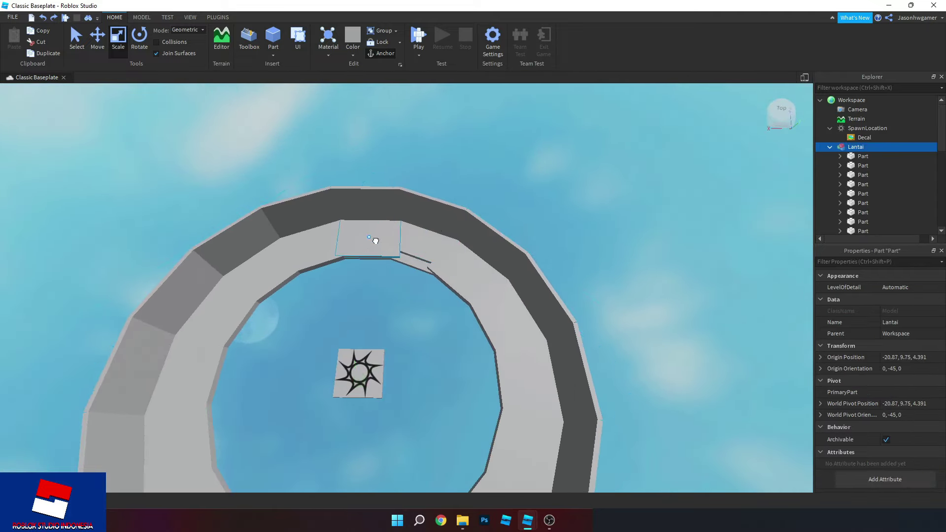
{"action": "left_click", "coordinate": [375, 241], "text": "alt"}
{"action": "key", "text": "Delete"}
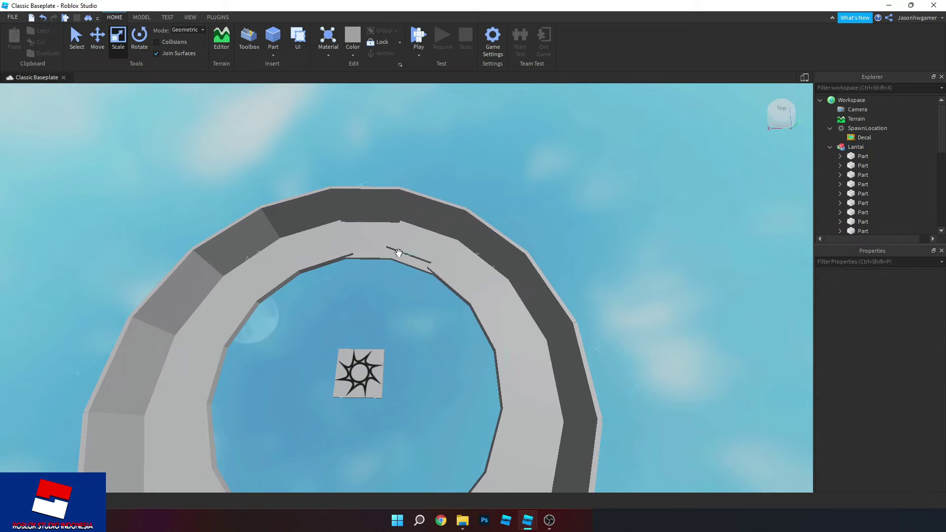
Narrow the first segment of the copied ring further from its inner edge, to a size of 10, 1, 20.
{"action": "left_click", "coordinate": [410, 250]}
{"action": "left_click", "coordinate": [418, 246], "text": "alt"}
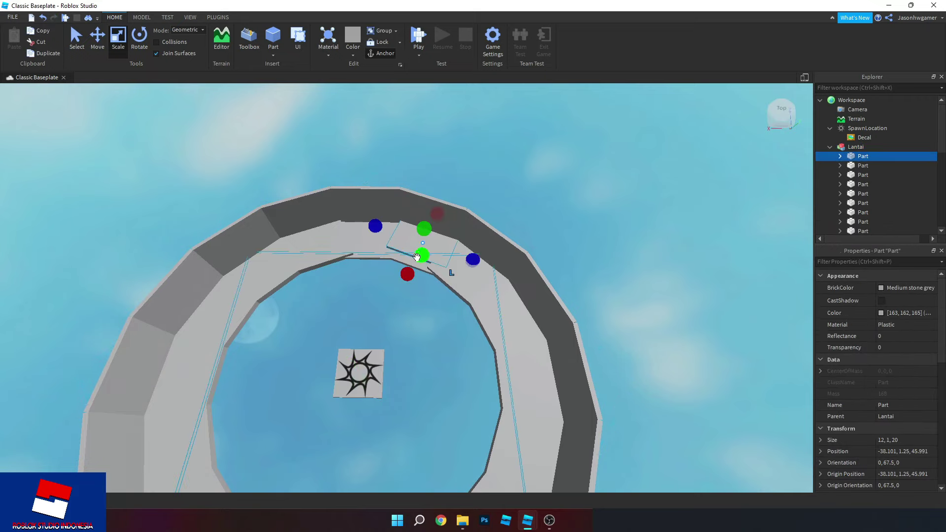
{"action": "left_click_drag", "start_coordinate": [425, 251], "coordinate": [425, 257]}
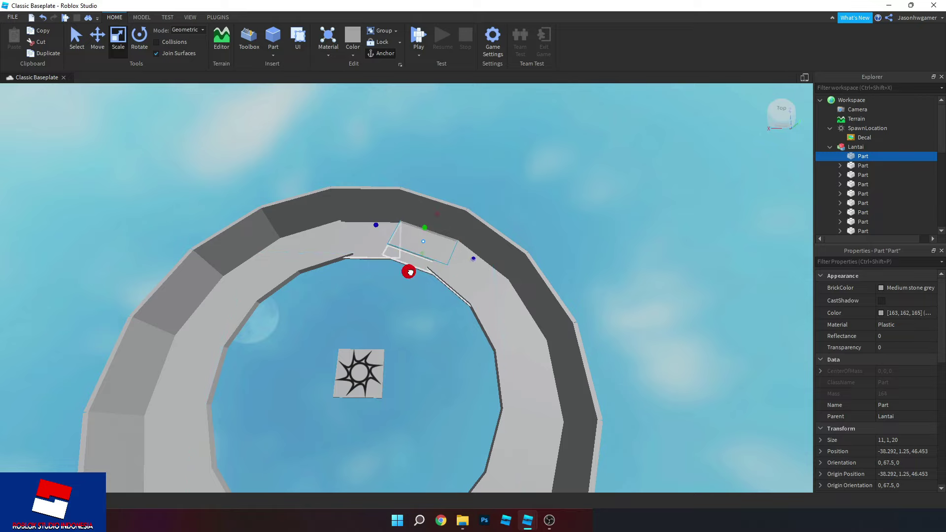
{"action": "key", "text": "f"}
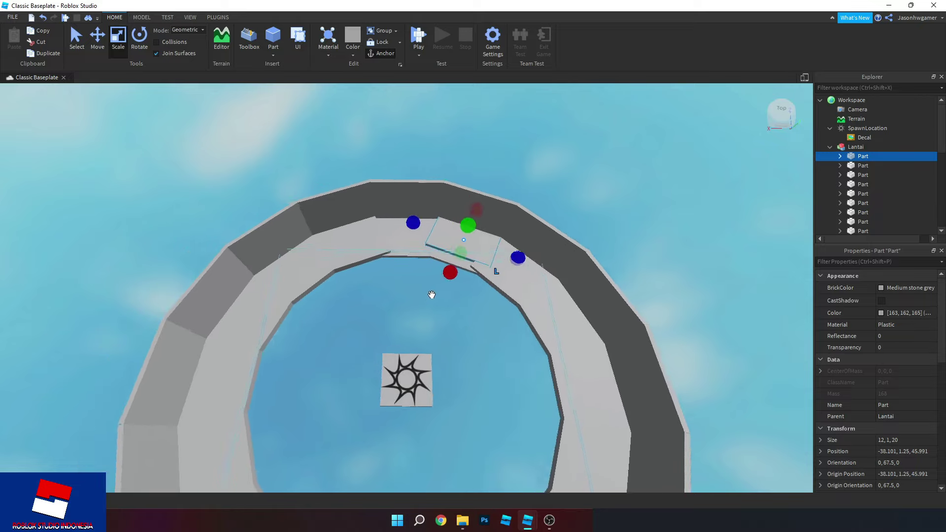
{"action": "scroll", "coordinate": [436, 294], "scroll_direction": "down", "scroll_amount": 5}
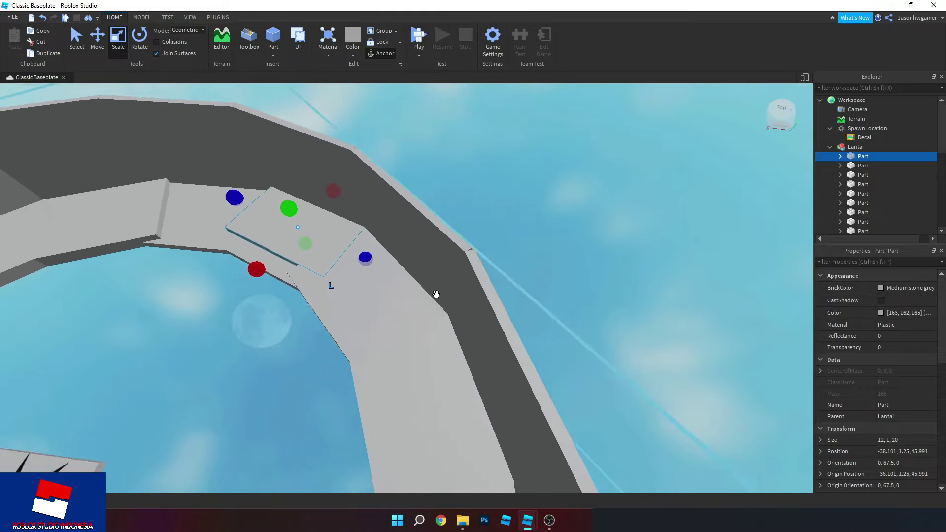
{"action": "left_click_drag", "start_coordinate": [325, 275], "coordinate": [327, 273]}
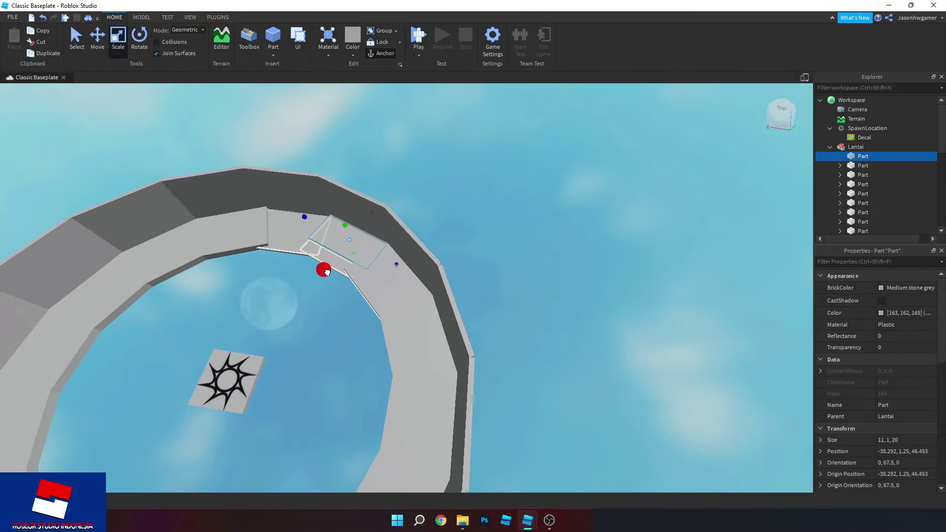
{"action": "scroll", "coordinate": [909, 409], "scroll_direction": "down", "scroll_amount": 4}
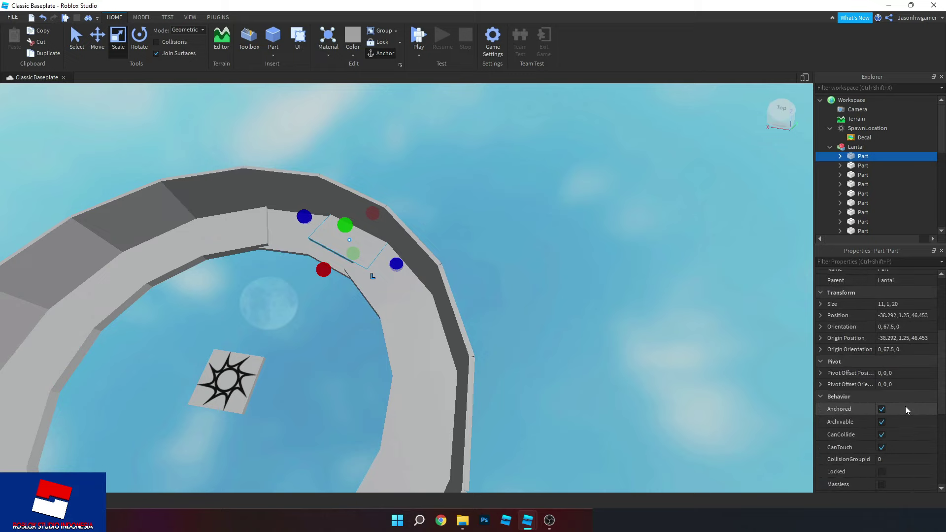
{"action": "scroll", "coordinate": [898, 412], "scroll_direction": "down", "scroll_amount": 5}
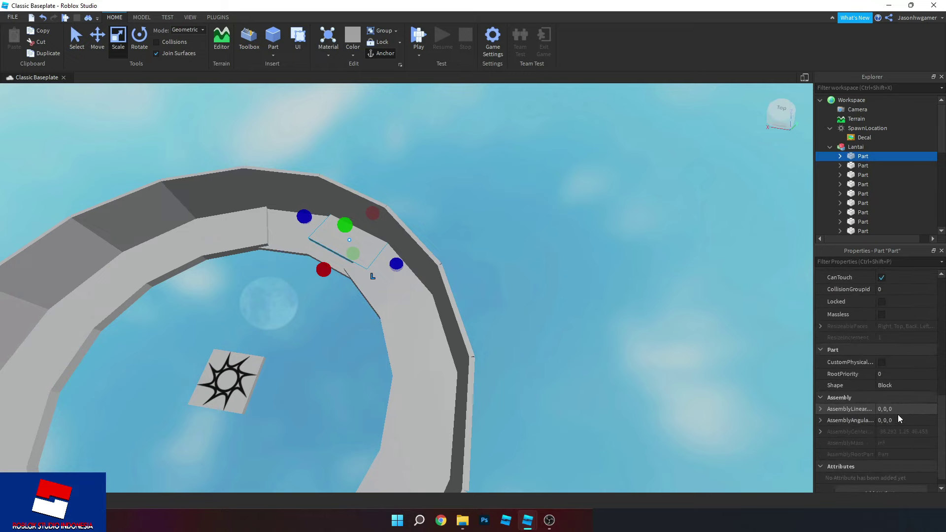
{"action": "scroll", "coordinate": [899, 414], "scroll_direction": "up", "scroll_amount": 6}
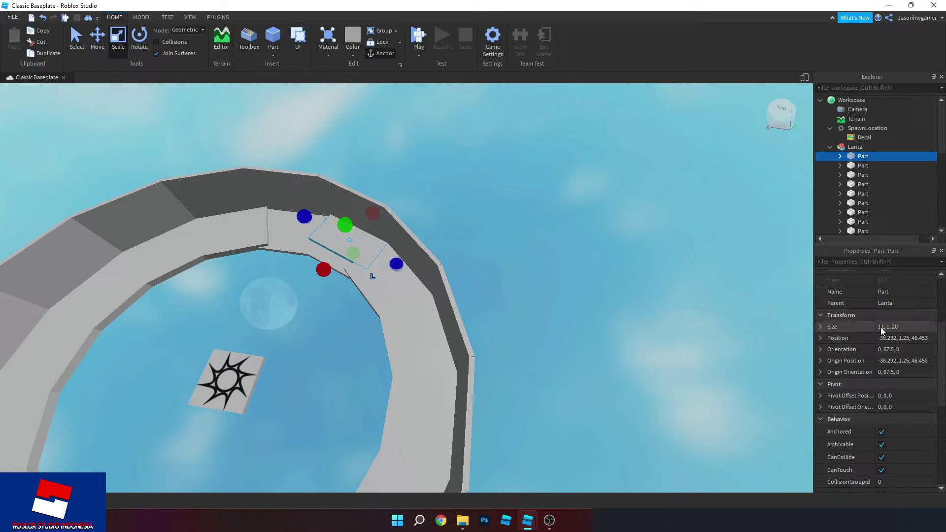
{"action": "left_click_drag", "start_coordinate": [324, 269], "coordinate": [325, 271]}
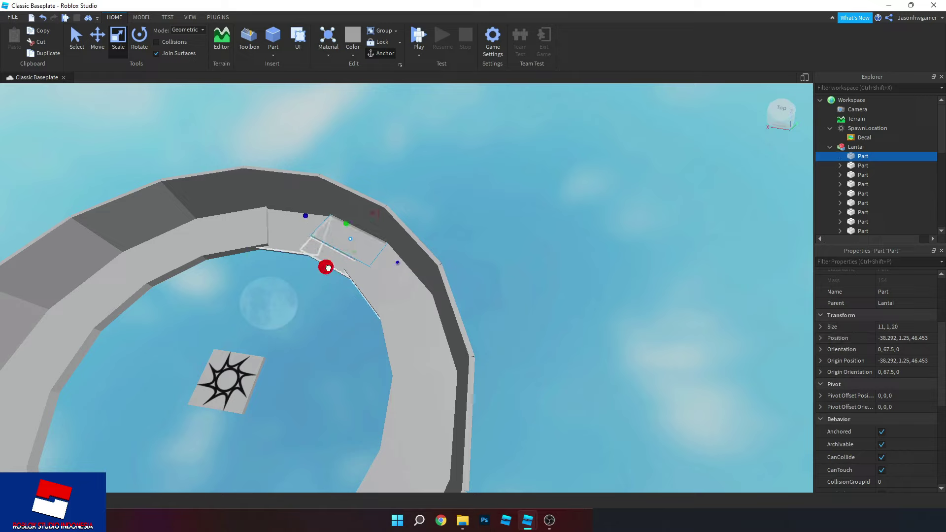
{"action": "key", "text": "a"}
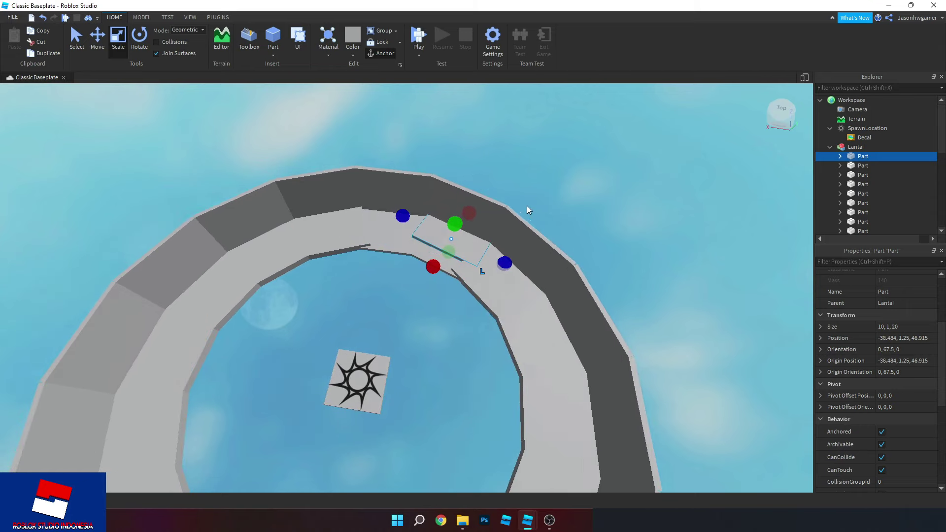
Try setting the X size of the second ring segment to 10 by value, and undo the change.
{"action": "left_click", "coordinate": [528, 206]}
{"action": "right_click_drag", "start_coordinate": [528, 205], "coordinate": [485, 203]}
{"action": "key", "text": "a"}
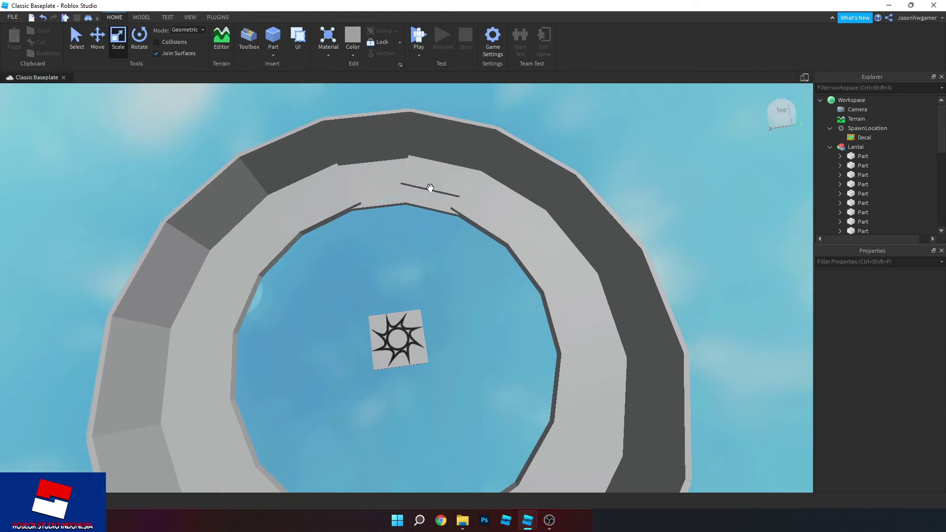
{"action": "left_click", "coordinate": [333, 188], "text": "alt"}
{"action": "left_click", "coordinate": [501, 209]}
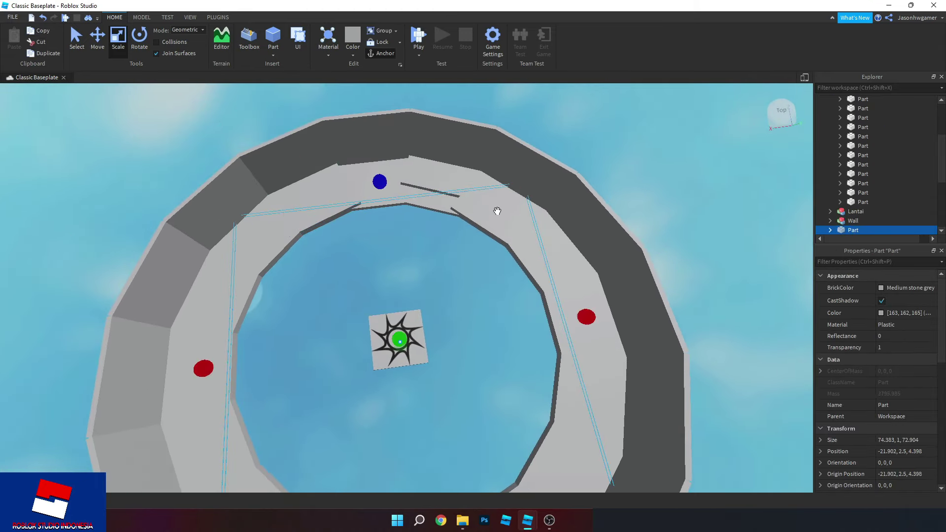
{"action": "left_click", "coordinate": [494, 175], "text": "alt"}
{"action": "left_click", "coordinate": [488, 182]}
{"action": "right_click_drag", "start_coordinate": [488, 182], "coordinate": [535, 193]}
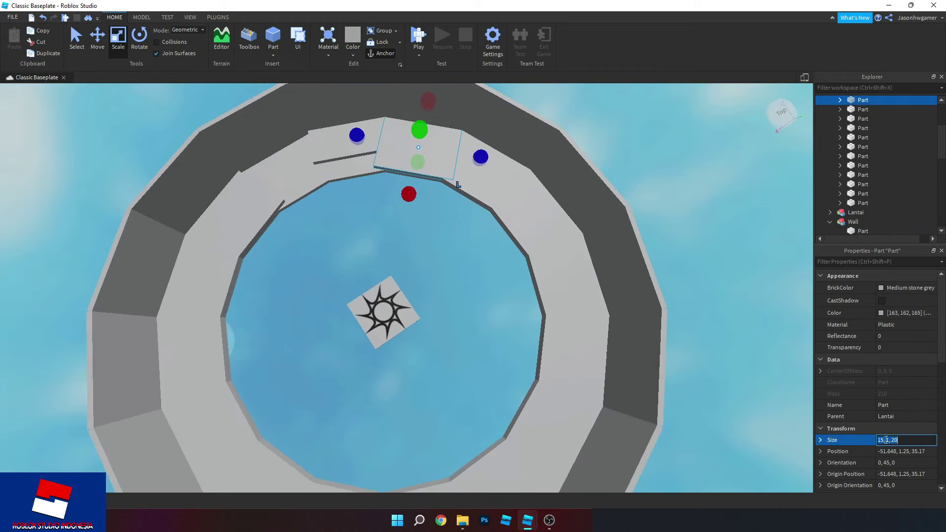
{"action": "left_click", "coordinate": [904, 451]}
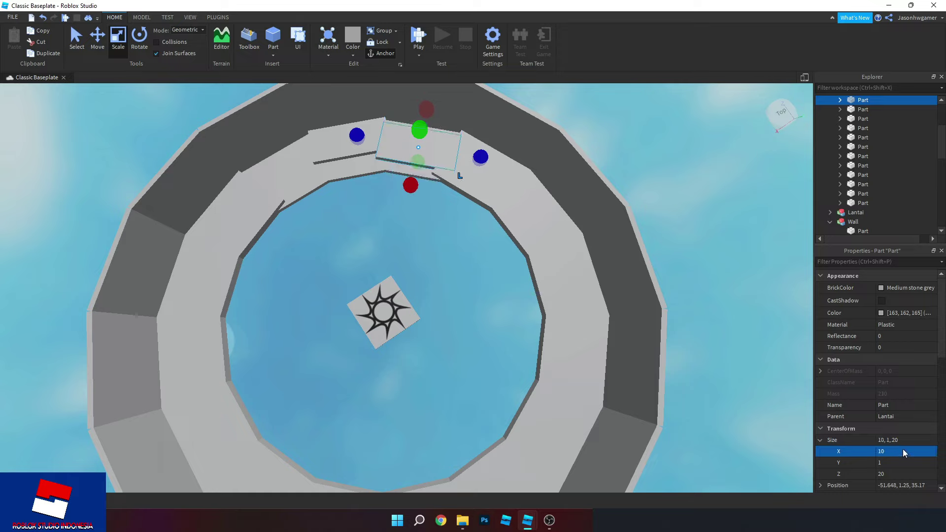
{"action": "scroll", "coordinate": [903, 447], "scroll_direction": "down", "scroll_amount": 3}
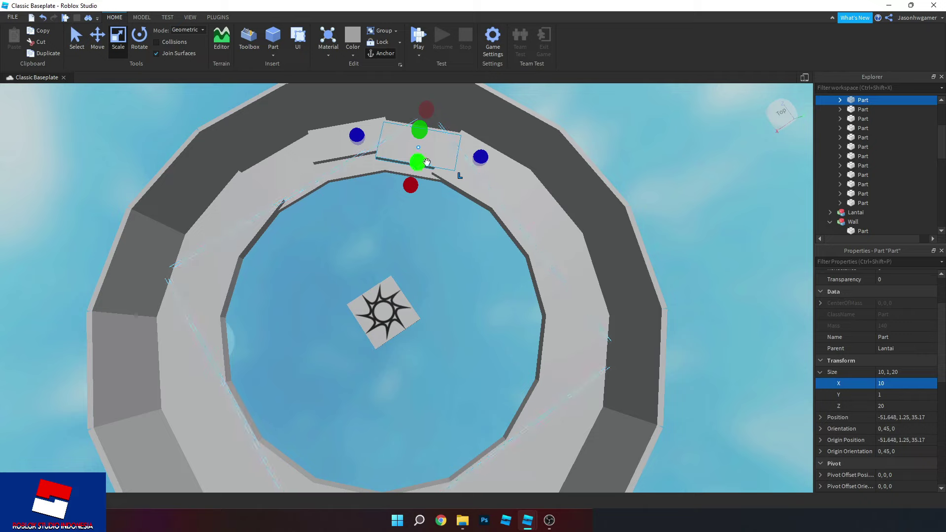
{"action": "key", "text": "ctrl+z"}
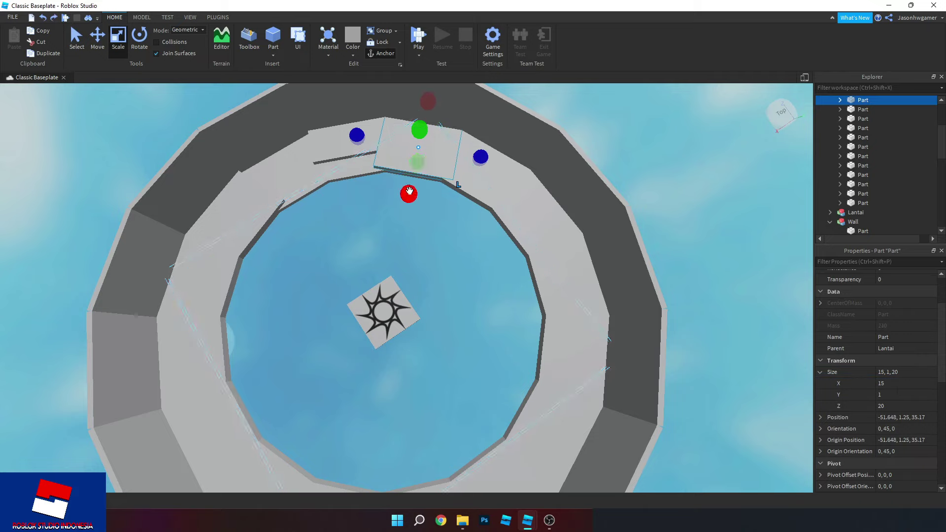
Narrow the second segment from its inner edge to about 11 studs and raise it above the first.
{"action": "left_click_drag", "start_coordinate": [410, 191], "coordinate": [411, 181]}
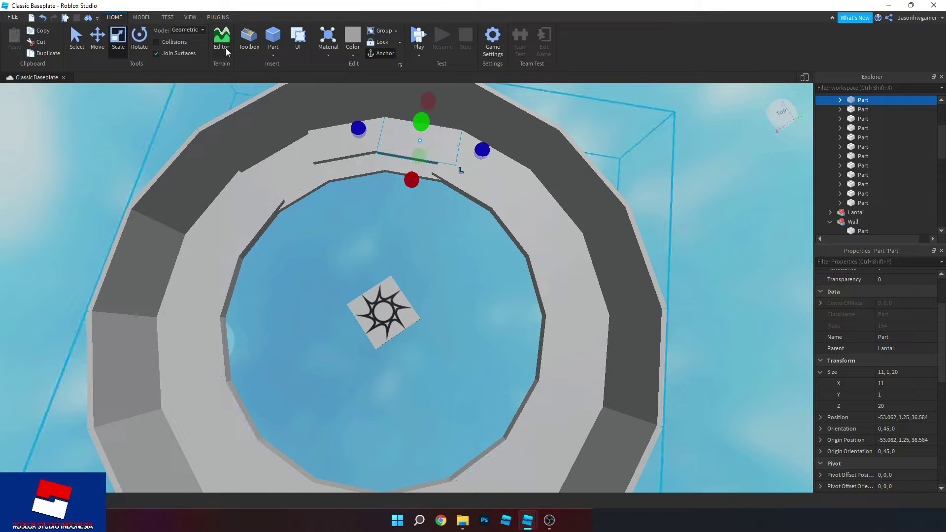
{"action": "key", "text": "ctrl+2"}
{"action": "left_click_drag", "start_coordinate": [421, 104], "coordinate": [421, 98]}
{"action": "key", "text": "f"}
{"action": "right_click_drag", "start_coordinate": [443, 168], "coordinate": [452, 163]}
{"action": "scroll", "coordinate": [441, 169], "scroll_direction": "down", "scroll_amount": 3}
Narrow the third ring segment from its inner edge and raise it as the next stair tread.
{"action": "left_click", "coordinate": [455, 141]}
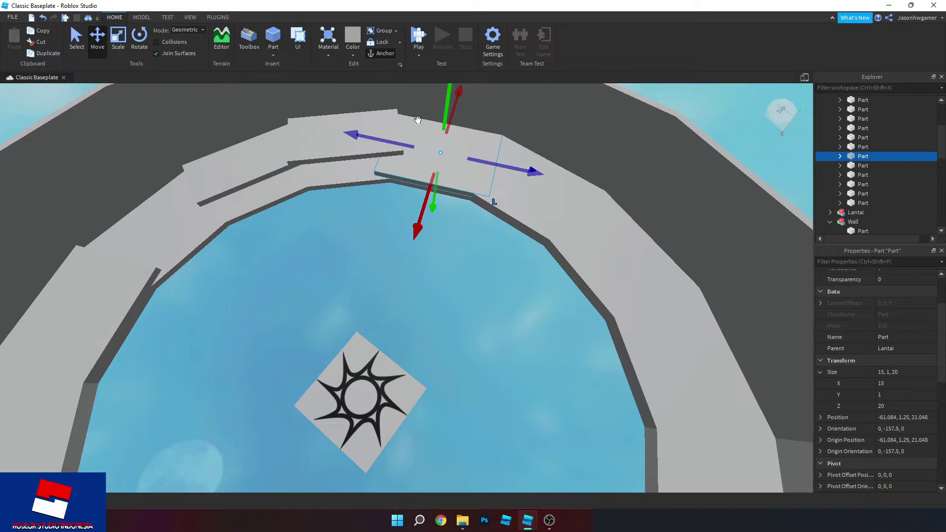
{"action": "left_click", "coordinate": [124, 38]}
{"action": "left_click_drag", "start_coordinate": [425, 207], "coordinate": [431, 176]}
{"action": "left_click", "coordinate": [98, 39]}
{"action": "left_click_drag", "start_coordinate": [454, 101], "coordinate": [456, 92]}
Raise the fourth ring segment above the third and narrow it from its inner edge.
{"action": "left_click", "coordinate": [538, 175]}
{"action": "left_click_drag", "start_coordinate": [566, 129], "coordinate": [574, 88]}
{"action": "right_click_drag", "start_coordinate": [545, 224], "coordinate": [545, 224]}
{"action": "key", "text": "ctrl+3"}
{"action": "left_click_drag", "start_coordinate": [475, 327], "coordinate": [469, 311]}
{"action": "scroll", "coordinate": [499, 338], "scroll_direction": "down", "scroll_amount": 2}
{"action": "right_click_drag", "start_coordinate": [498, 338], "coordinate": [498, 338]}
Raise the fifth ring segment to a height of about 8.25 and narrow it from its inner edge.
{"action": "left_click", "coordinate": [516, 261]}
{"action": "right_click_drag", "start_coordinate": [396, 198], "coordinate": [396, 198]}
{"action": "left_click", "coordinate": [98, 39]}
{"action": "left_click_drag", "start_coordinate": [507, 144], "coordinate": [516, 104]}
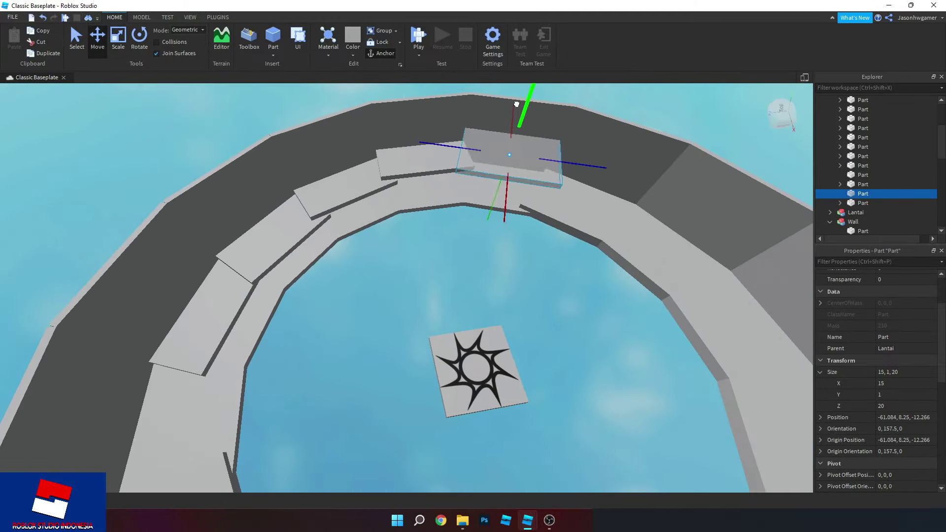
{"action": "left_click", "coordinate": [118, 39]}
{"action": "left_click_drag", "start_coordinate": [508, 196], "coordinate": [507, 182]}
Raise the sixth ring segment to a height of about 10.25 and narrow it from its inner edge.
{"action": "left_click", "coordinate": [577, 205]}
{"action": "key", "text": "ctrl+z"}
{"action": "left_click", "coordinate": [97, 39]}
{"action": "left_click_drag", "start_coordinate": [611, 157], "coordinate": [629, 120]}
{"action": "key", "text": "ctrl+3"}
{"action": "left_click_drag", "start_coordinate": [592, 204], "coordinate": [599, 193]}
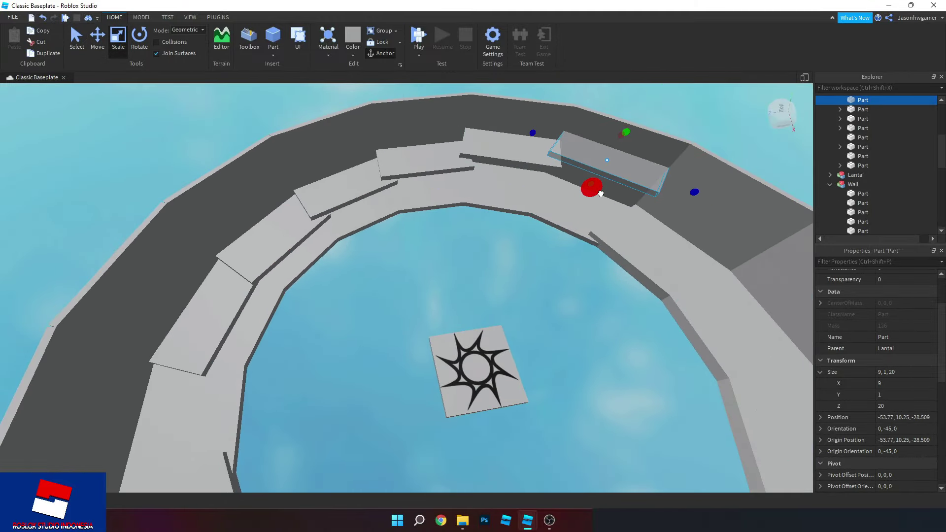
Raise the seventh ring segment to a height of 12.25 and narrow it to 10 studs.
{"action": "right_click_drag", "start_coordinate": [626, 232], "coordinate": [626, 233]}
{"action": "left_click", "coordinate": [625, 232]}
{"action": "key", "text": "ctrl+2"}
{"action": "left_click_drag", "start_coordinate": [650, 164], "coordinate": [661, 127]}
{"action": "key", "text": "ctrl+3"}
{"action": "left_click_drag", "start_coordinate": [608, 220], "coordinate": [617, 210]}
{"action": "right_click_drag", "start_coordinate": [617, 245], "coordinate": [617, 245]}
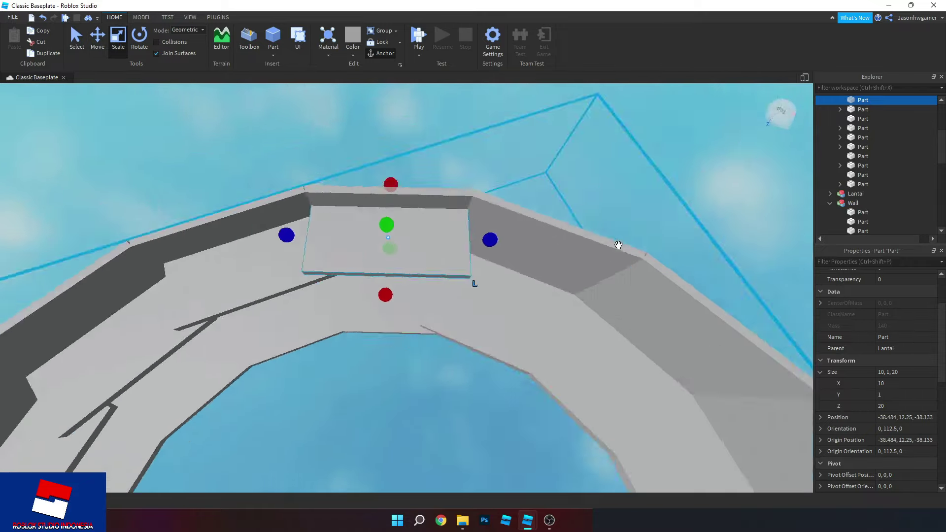
Raise the eighth ring segment above the seventh and narrow it to match the other treads.
{"action": "left_click", "coordinate": [465, 262], "text": "alt"}
{"action": "key", "text": "ctrl+2"}
{"action": "left_click_drag", "start_coordinate": [430, 204], "coordinate": [433, 169]}
{"action": "right_click_drag", "start_coordinate": [406, 285], "coordinate": [406, 285]}
{"action": "key", "text": "ctrl+3"}
{"action": "left_click_drag", "start_coordinate": [430, 271], "coordinate": [427, 251]}
Raise the ninth ring segment one tread higher than the eighth and narrow its inner edge.
{"action": "left_click", "coordinate": [512, 249], "text": "alt"}
{"action": "key", "text": "ctrl+2"}
{"action": "left_click_drag", "start_coordinate": [525, 213], "coordinate": [541, 143]}
{"action": "key", "text": "ctrl+3"}
{"action": "left_click_drag", "start_coordinate": [524, 274], "coordinate": [530, 244]}
Raise the tenth ring segment above the ninth and narrow it to 10 studs.
{"action": "left_click", "coordinate": [640, 273], "text": "alt"}
{"action": "left_click_drag", "start_coordinate": [665, 244], "coordinate": [700, 174]}
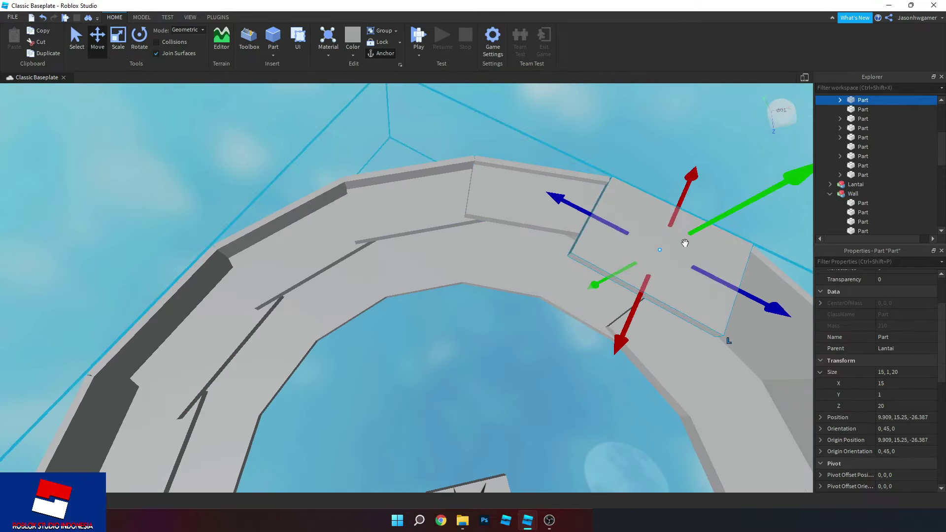
{"action": "key", "text": "ctrl+3"}
{"action": "left_click_drag", "start_coordinate": [630, 314], "coordinate": [639, 269]}
Lower the raised segments in turn to 1-stud increments, bringing the sixth to a height of 7.25.
{"action": "right_click_drag", "start_coordinate": [554, 236], "coordinate": [554, 236]}
{"action": "left_click", "coordinate": [553, 237]}
{"action": "left_click", "coordinate": [602, 258], "text": "alt"}
{"action": "right_click_drag", "start_coordinate": [602, 259], "coordinate": [602, 258]}
{"action": "key", "text": "w"}
{"action": "key", "text": "s"}
{"action": "left_click", "coordinate": [507, 232], "text": "alt"}
{"action": "key", "text": "ctrl+2"}
{"action": "left_click", "coordinate": [559, 237], "text": "alt"}
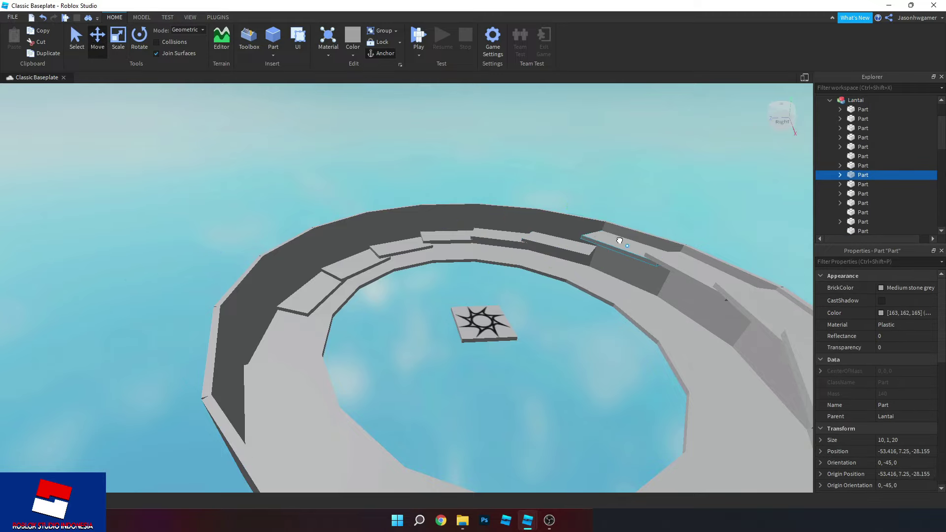
Lower the seventh through tenth segments in 1-stud increments, bringing the tenth to a height of 11.25.
{"action": "left_click", "coordinate": [619, 238], "text": "alt"}
{"action": "left_click", "coordinate": [690, 271], "text": "alt"}
{"action": "right_click_drag", "start_coordinate": [695, 274], "coordinate": [695, 275]}
{"action": "left_click", "coordinate": [587, 264], "text": "alt"}
{"action": "right_click_drag", "start_coordinate": [587, 264], "coordinate": [587, 264]}
{"action": "left_click", "coordinate": [422, 274]}
{"action": "right_click_drag", "start_coordinate": [421, 274], "coordinate": [422, 275]}
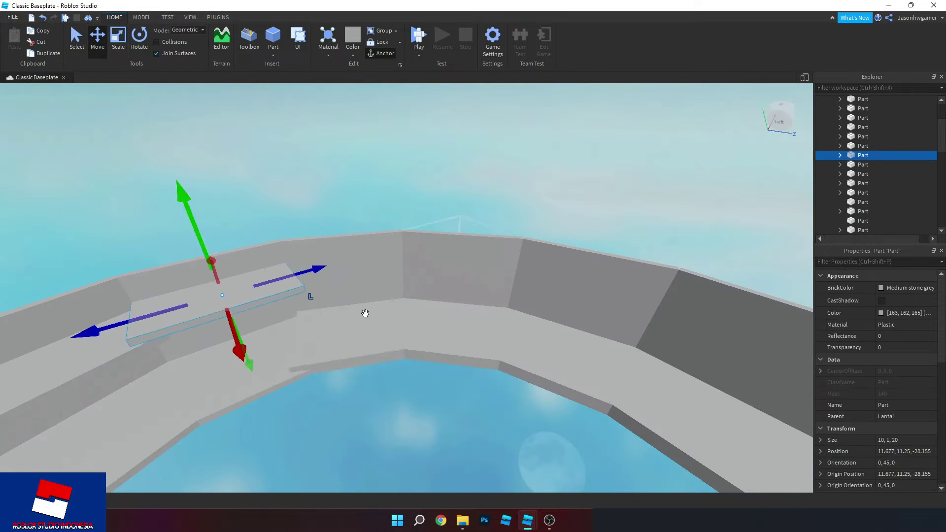
Raise the eleventh ring segment above the tenth and narrow it from its inner edge.
{"action": "left_click", "coordinate": [363, 313]}
{"action": "key", "text": "ctrl+3"}
{"action": "left_click_drag", "start_coordinate": [351, 309], "coordinate": [351, 289]}
Raise the twelfth ring segment to a height of 13.25 and narrow it to 10 studs.
{"action": "left_click", "coordinate": [441, 333]}
{"action": "key", "text": "ctrl+2"}
{"action": "left_click_drag", "start_coordinate": [454, 281], "coordinate": [458, 220]}
{"action": "key", "text": "ctrl+3"}
{"action": "left_click_drag", "start_coordinate": [457, 308], "coordinate": [460, 281]}
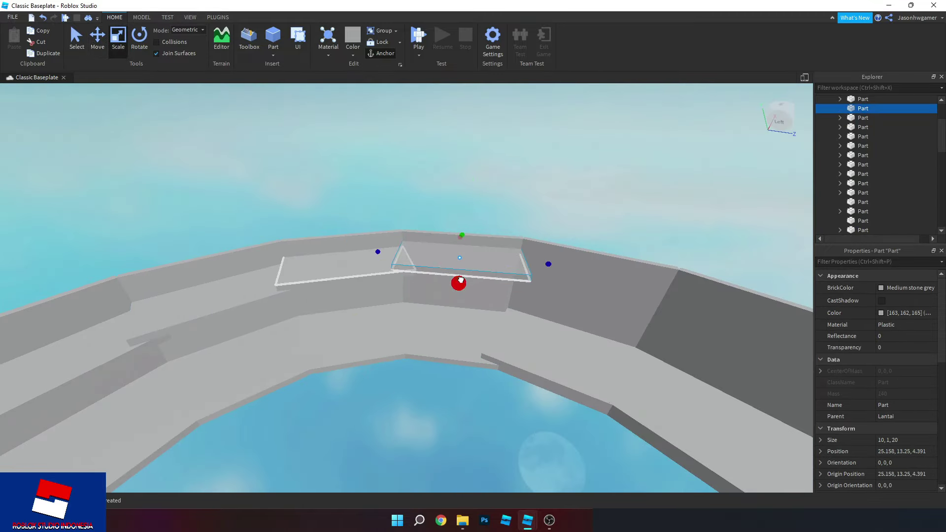
Raise the thirteenth ring segment above the twelfth and narrow it from its inner edge.
{"action": "right_click_drag", "start_coordinate": [460, 281], "coordinate": [459, 281]}
{"action": "left_click", "coordinate": [297, 297], "text": "alt"}
{"action": "key", "text": "ctrl+2"}
{"action": "left_click_drag", "start_coordinate": [290, 258], "coordinate": [264, 184]}
{"action": "key", "text": "ctrl+3"}
{"action": "left_click_drag", "start_coordinate": [294, 283], "coordinate": [282, 255]}
{"action": "left_click", "coordinate": [428, 270], "text": "alt"}
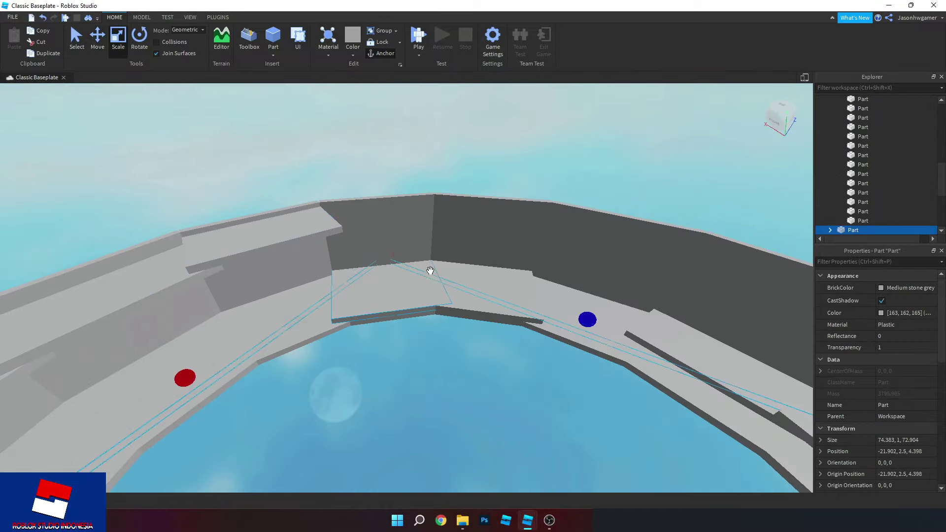
Raise the fourteenth ring segment above the thirteenth and narrow it from its inner edge.
{"action": "left_click", "coordinate": [399, 290], "text": "alt"}
{"action": "key", "text": "ctrl+2"}
{"action": "left_click_drag", "start_coordinate": [378, 221], "coordinate": [376, 144]}
{"action": "key", "text": "ctrl+3"}
{"action": "left_click_drag", "start_coordinate": [393, 241], "coordinate": [388, 230]}
Try to lower five adjacent raised ring segments together as a group.
{"action": "key", "text": "w"}
{"action": "right_click_drag", "start_coordinate": [351, 251], "coordinate": [348, 245]}
{"action": "left_click", "coordinate": [351, 245], "text": "alt"}
{"action": "left_click", "coordinate": [420, 187]}
{"action": "right_click_drag", "start_coordinate": [421, 186], "coordinate": [401, 192]}
{"action": "left_click", "coordinate": [401, 192]}
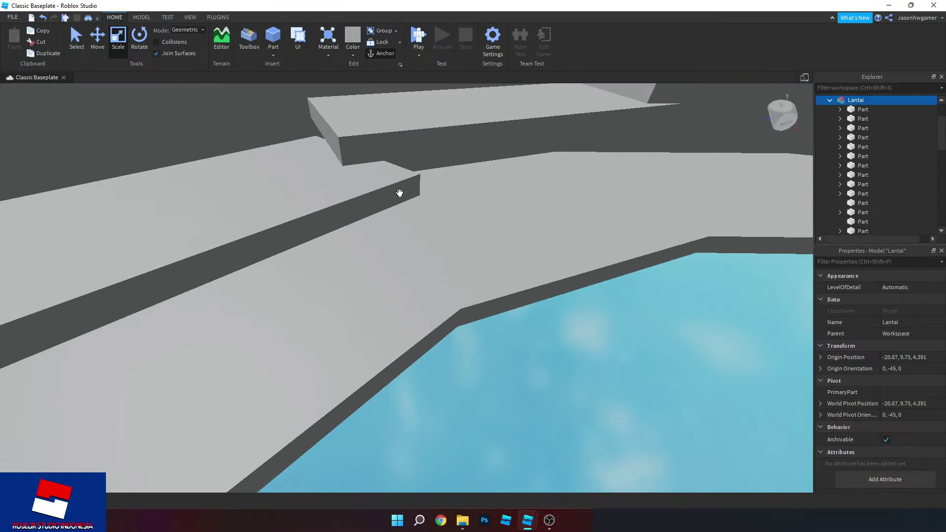
{"action": "scroll", "coordinate": [399, 194], "scroll_direction": "down", "scroll_amount": 5}
{"action": "left_click", "coordinate": [398, 219], "text": "alt"}
{"action": "left_click", "coordinate": [656, 215], "text": "alt"}
{"action": "key", "text": "ctrl+2"}
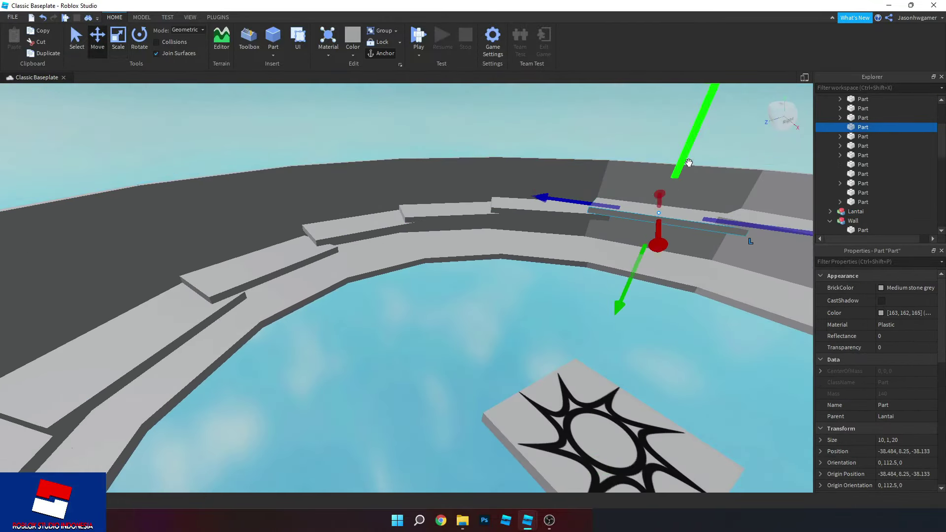
{"action": "left_click", "coordinate": [533, 207], "text": "alt"}
{"action": "left_click", "coordinate": [448, 212], "text": "alt+shift"}
{"action": "left_click", "coordinate": [370, 226], "text": "alt+shift"}
{"action": "left_click", "coordinate": [656, 216], "text": "alt+shift"}
{"action": "left_click", "coordinate": [759, 219], "text": "alt+shift"}
{"action": "left_click_drag", "start_coordinate": [589, 129], "coordinate": [584, 147]}
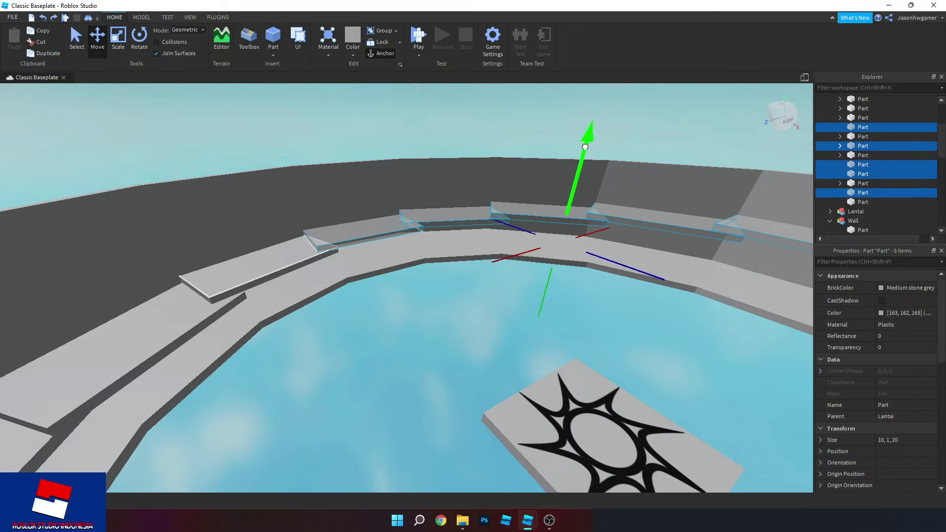
Select the further raised ring segments as a group, then abandon the selection and undo the last change.
{"action": "right_click_drag", "start_coordinate": [583, 146], "coordinate": [402, 170]}
{"action": "left_click", "coordinate": [402, 170], "text": "alt"}
{"action": "left_click", "coordinate": [410, 163]}
{"action": "left_click", "coordinate": [381, 176], "text": "alt"}
{"action": "left_click", "coordinate": [471, 172], "text": "alt+shift"}
{"action": "left_click", "coordinate": [593, 190], "text": "alt+shift"}
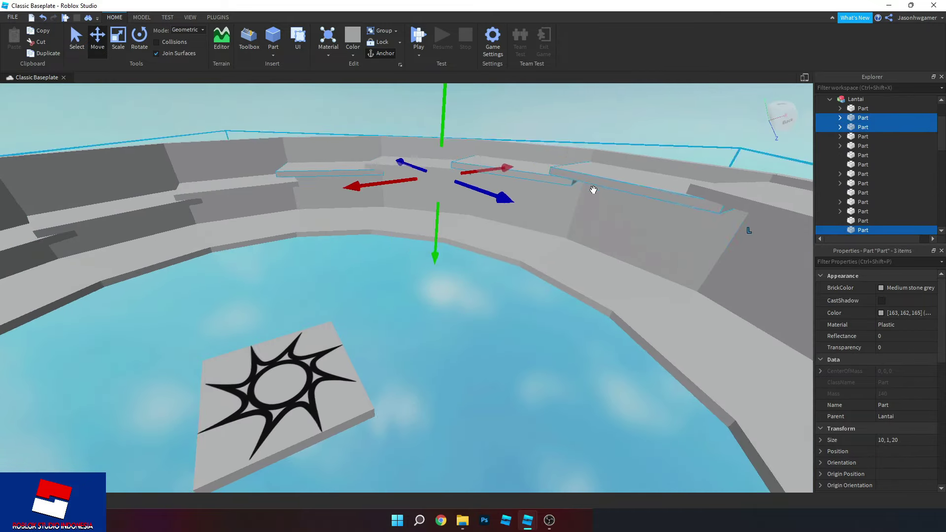
{"action": "left_click", "coordinate": [710, 207], "text": "alt+shift"}
{"action": "left_click", "coordinate": [769, 219], "text": "alt+shift"}
{"action": "left_click", "coordinate": [413, 321]}
{"action": "right_click_drag", "start_coordinate": [486, 159], "coordinate": [463, 300]}
{"action": "scroll", "coordinate": [420, 291], "scroll_direction": "down", "scroll_amount": 3}
{"action": "scroll", "coordinate": [463, 300], "scroll_direction": "up", "scroll_amount": 2}
{"action": "key", "text": "ctrl+z"}
Raise the fifteenth ring segment to a height of 15.25.
{"action": "left_click", "coordinate": [463, 300], "text": "alt"}
{"action": "left_click_drag", "start_coordinate": [478, 263], "coordinate": [471, 199]}
{"action": "right_click_drag", "start_coordinate": [472, 200], "coordinate": [452, 209]}
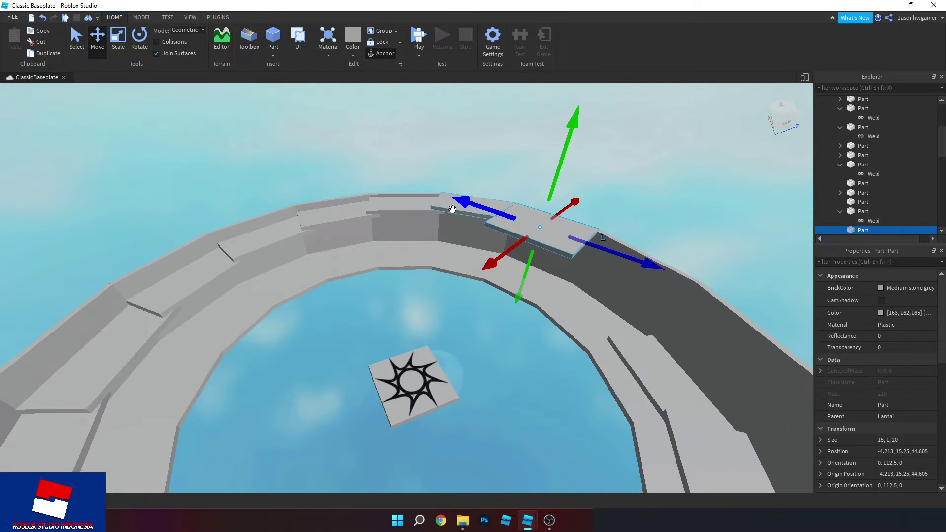
Select the eleven raised ring segments preceding the fifteenth and lower them together.
{"action": "left_click", "coordinate": [444, 209], "text": "alt"}
{"action": "left_click", "coordinate": [394, 210], "text": "alt+shift"}
{"action": "left_click", "coordinate": [317, 222], "text": "alt+shift"}
{"action": "left_click", "coordinate": [247, 244], "text": "alt+shift"}
{"action": "right_click_drag", "start_coordinate": [345, 221], "coordinate": [235, 179]}
{"action": "left_click", "coordinate": [367, 193], "text": "alt+shift"}
{"action": "left_click", "coordinate": [306, 220], "text": "alt+shift"}
{"action": "left_click", "coordinate": [253, 283], "text": "alt+shift"}
{"action": "left_click", "coordinate": [443, 283], "text": "alt+shift"}
{"action": "left_click", "coordinate": [341, 278], "text": "alt+shift"}
{"action": "left_click", "coordinate": [222, 291], "text": "alt+shift"}
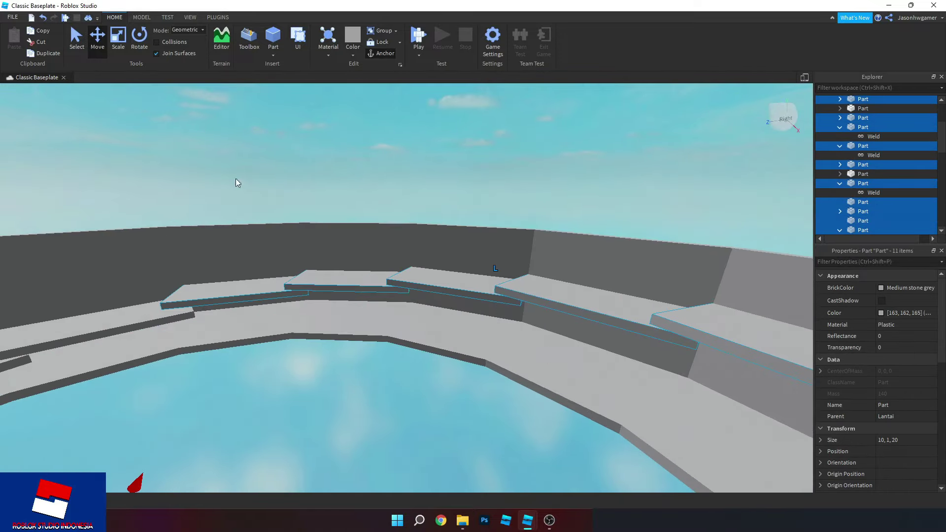
{"action": "right_click_drag", "start_coordinate": [415, 167], "coordinate": [433, 291]}
{"action": "left_click_drag", "start_coordinate": [249, 325], "coordinate": [260, 353]}
Narrow the fifteenth ring segment to 10 studs from its inner edge.
{"action": "left_click", "coordinate": [545, 232]}
{"action": "right_click_drag", "start_coordinate": [546, 233], "coordinate": [545, 233]}
{"action": "left_click", "coordinate": [316, 183], "text": "alt"}
{"action": "left_click", "coordinate": [118, 40]}
{"action": "left_click", "coordinate": [365, 241]}
Lower the large transparent part to a height of 0.5.
{"action": "right_click_drag", "start_coordinate": [292, 216], "coordinate": [317, 224]}
{"action": "key", "text": "ctrl+2"}
{"action": "scroll", "coordinate": [317, 223], "scroll_direction": "up", "scroll_amount": 2}
{"action": "scroll", "coordinate": [317, 222], "scroll_direction": "down", "scroll_amount": 2}
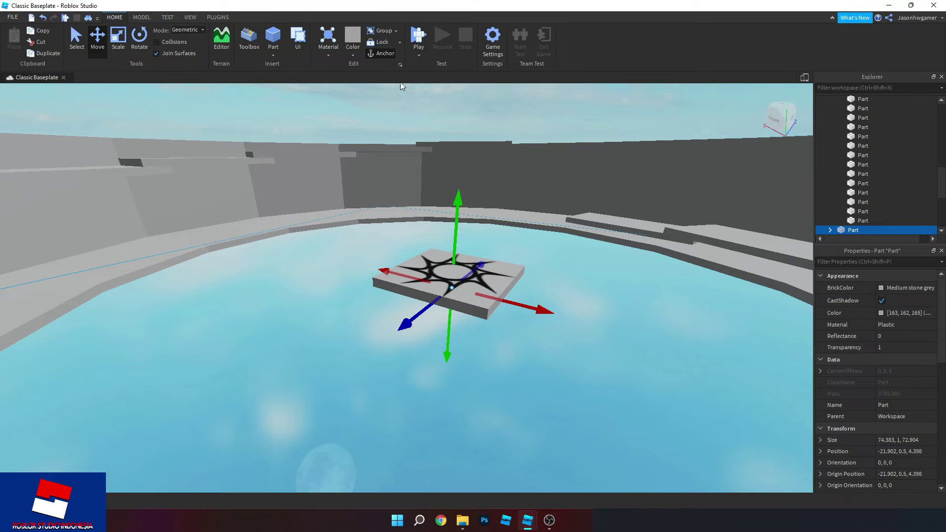
Playtest the tower, viewing the circular steps from around and above the character, and stop the test.
{"action": "left_click", "coordinate": [419, 37]}
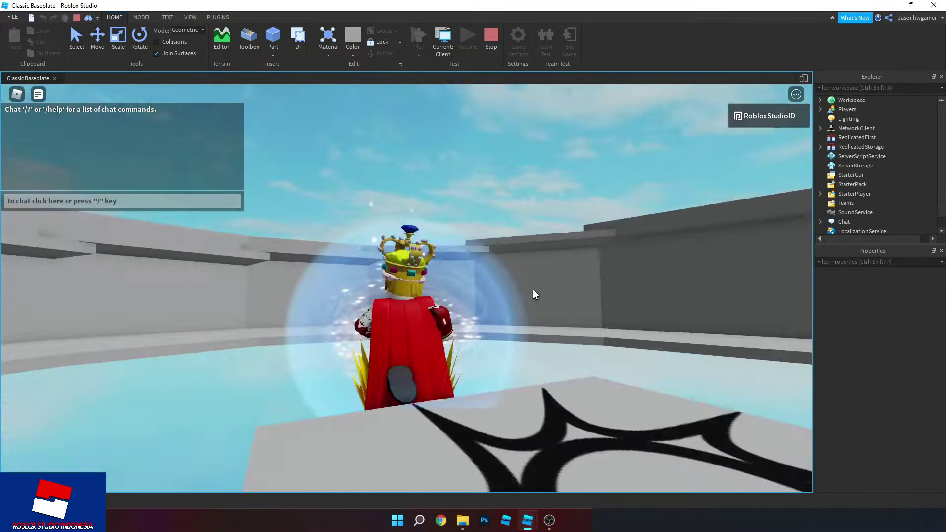
{"action": "right_click_drag", "start_coordinate": [534, 290], "coordinate": [538, 291]}
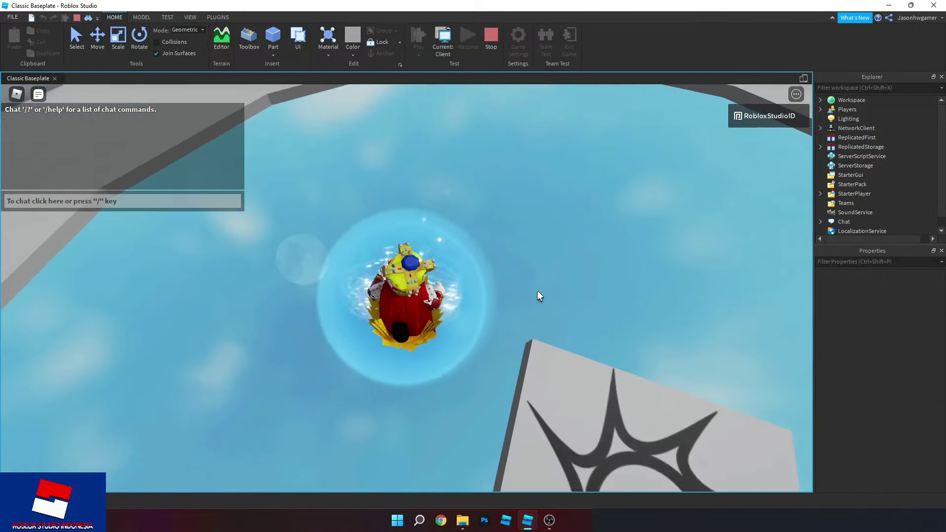
{"action": "scroll", "coordinate": [496, 185], "scroll_direction": "down", "scroll_amount": 4}
{"action": "right_click_drag", "start_coordinate": [496, 185], "coordinate": [508, 214]}
{"action": "key", "text": "w"}
{"action": "key", "text": "a"}
{"action": "key", "text": "w"}
{"action": "key", "text": "w"}
{"action": "scroll", "coordinate": [509, 216], "scroll_direction": "down", "scroll_amount": 6}
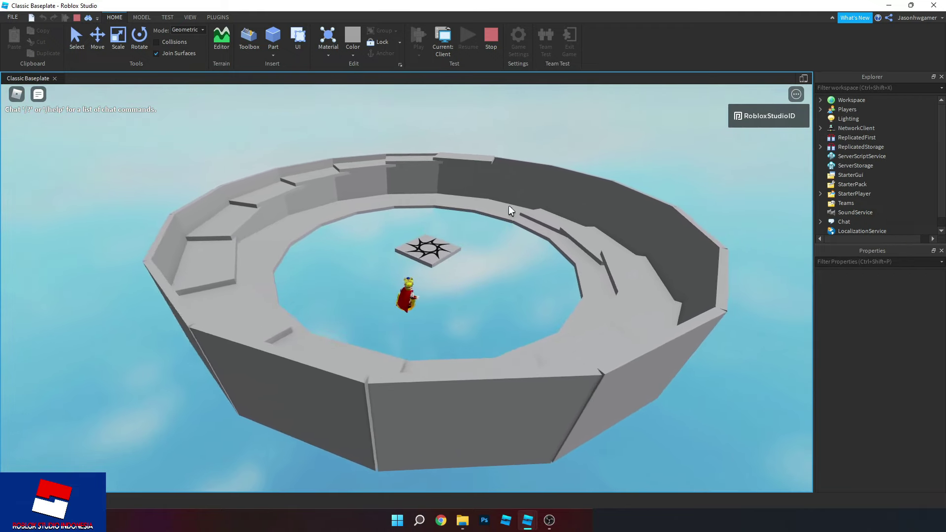
{"action": "key", "text": "d"}
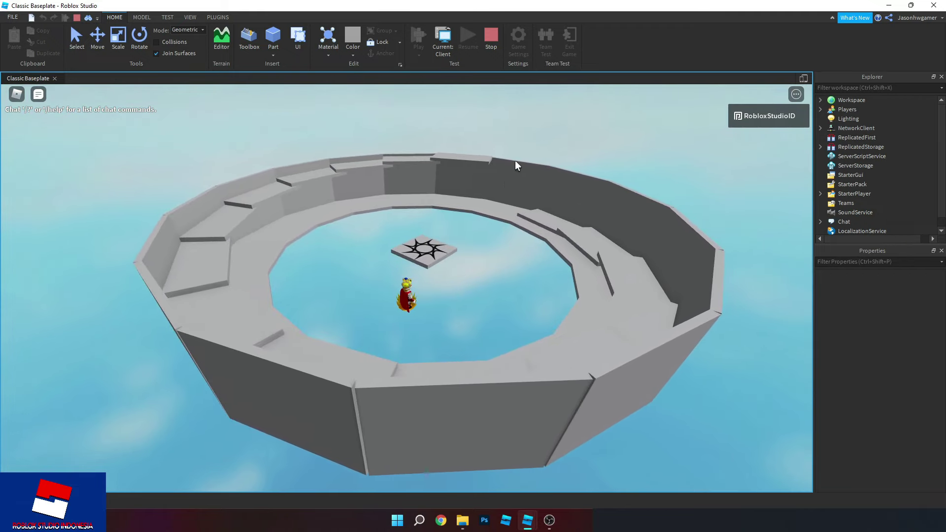
{"action": "left_click", "coordinate": [491, 35]}
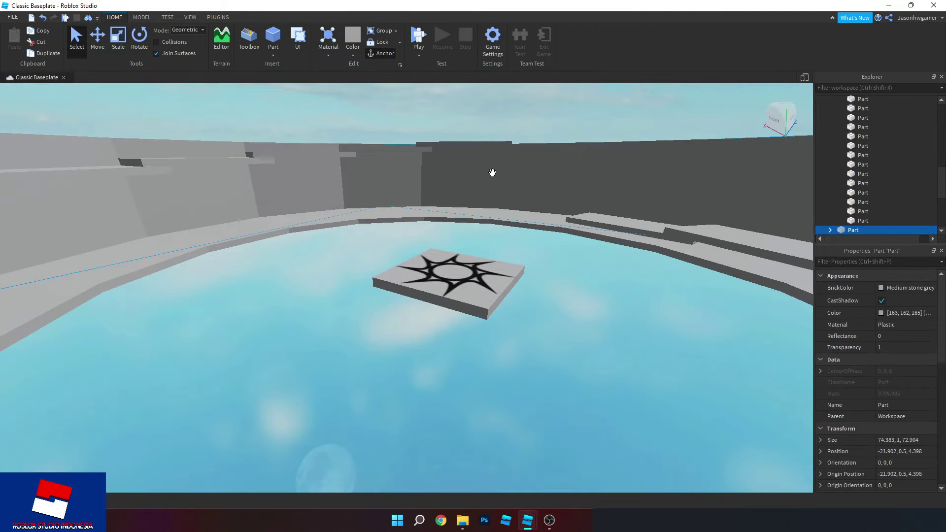
Duplicate the highest ring segment and shorten the copy to a 10 × 1 × 1 stud strip at its free end.
{"action": "left_click", "coordinate": [426, 151]}
{"action": "key", "text": "f"}
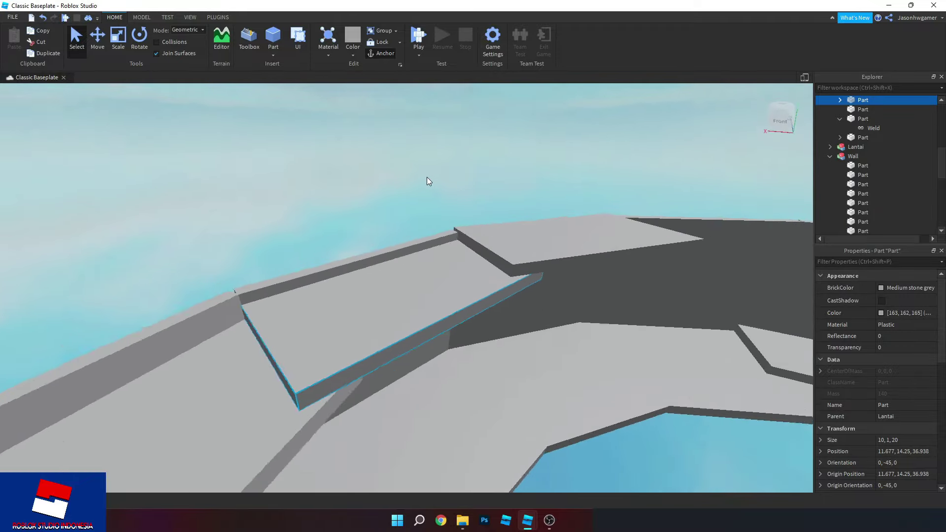
{"action": "key", "text": "d"}
{"action": "left_click", "coordinate": [386, 224]}
{"action": "right_click_drag", "start_coordinate": [405, 241], "coordinate": [407, 241]}
{"action": "key", "text": "d"}
{"action": "key", "text": "ctrl+d"}
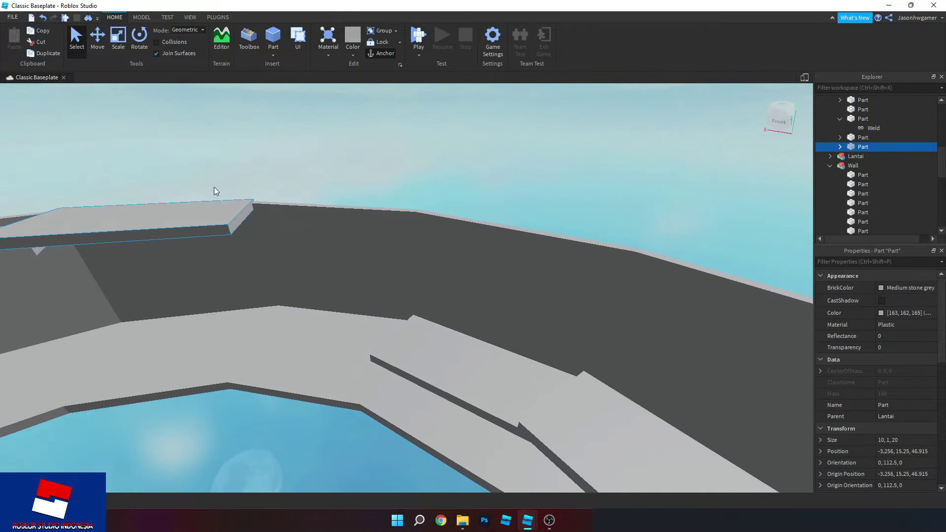
{"action": "left_click", "coordinate": [118, 37]}
{"action": "right_click_drag", "start_coordinate": [80, 186], "coordinate": [128, 215]}
{"action": "left_click_drag", "start_coordinate": [187, 214], "coordinate": [264, 225]}
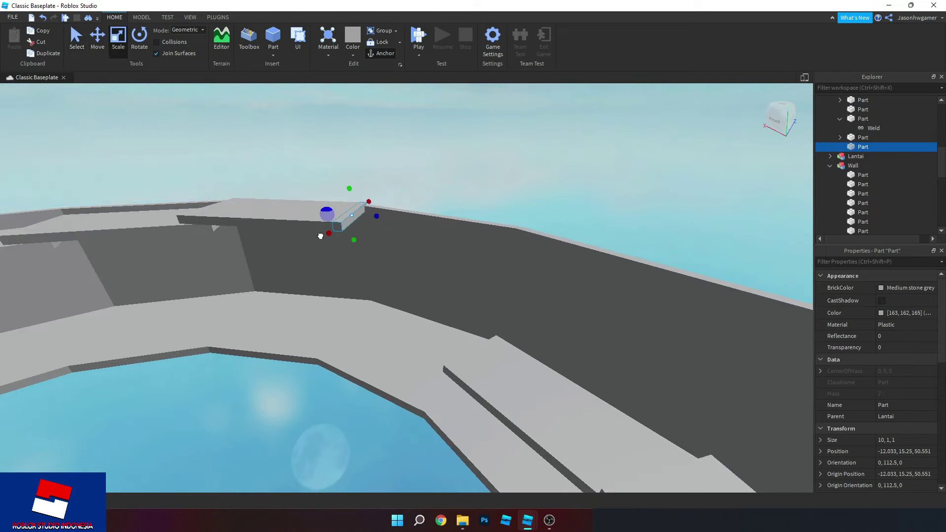
Lower the strip and duplicate it downward at 2-stud intervals as ladder rungs, placing the lowest at a height of 1.25.
{"action": "left_click", "coordinate": [97, 37]}
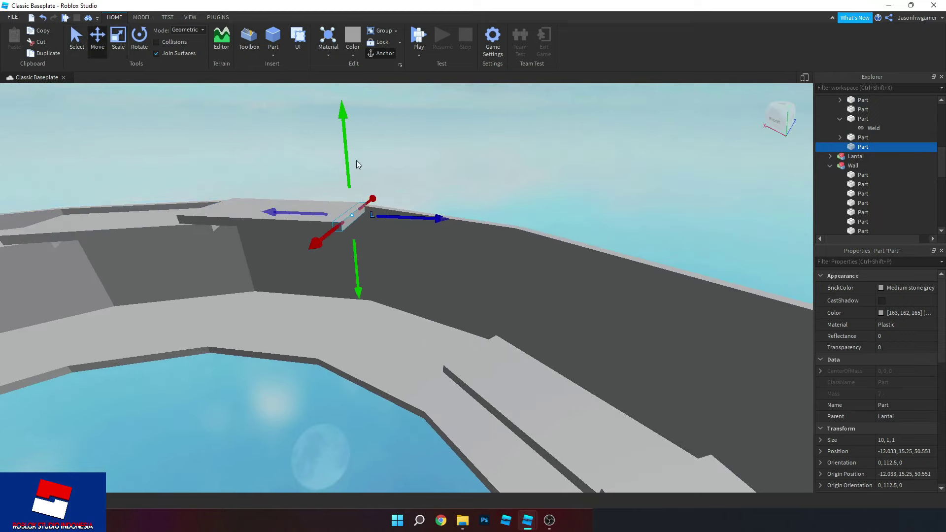
{"action": "left_click_drag", "start_coordinate": [347, 160], "coordinate": [347, 164]}
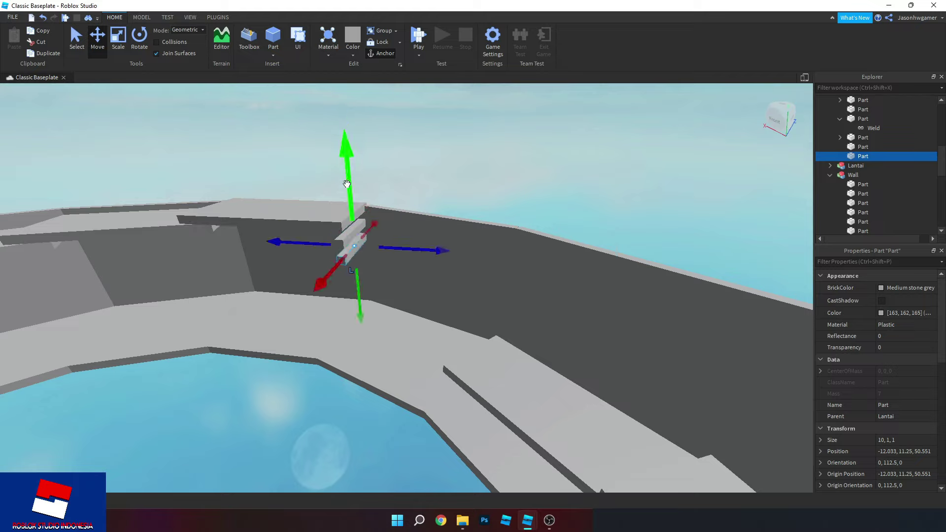
{"action": "key", "text": "ctrl+d"}
{"action": "left_click_drag", "start_coordinate": [347, 184], "coordinate": [346, 193]}
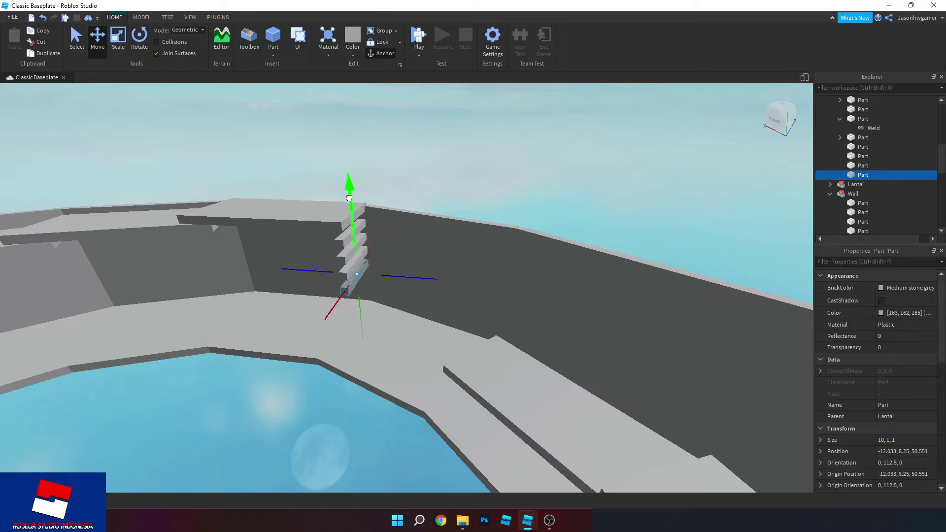
{"action": "key", "text": "ctrl+d"}
{"action": "left_click_drag", "start_coordinate": [350, 201], "coordinate": [354, 242]}
{"action": "key", "text": "ctrl+d"}
{"action": "right_click_drag", "start_coordinate": [406, 281], "coordinate": [235, 285]}
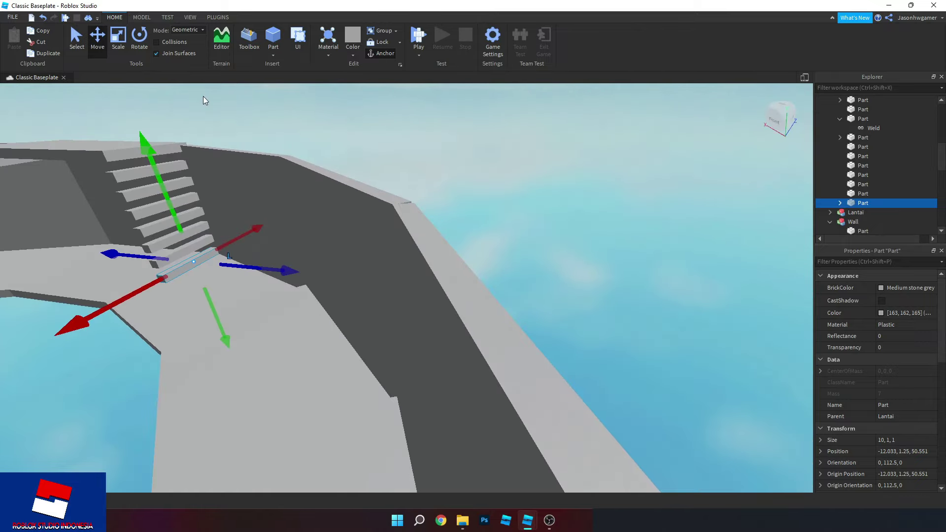
Playtest the tower by walking and jumping the character around the floor ring and raised segments, and stop the test.
{"action": "left_click", "coordinate": [419, 40]}
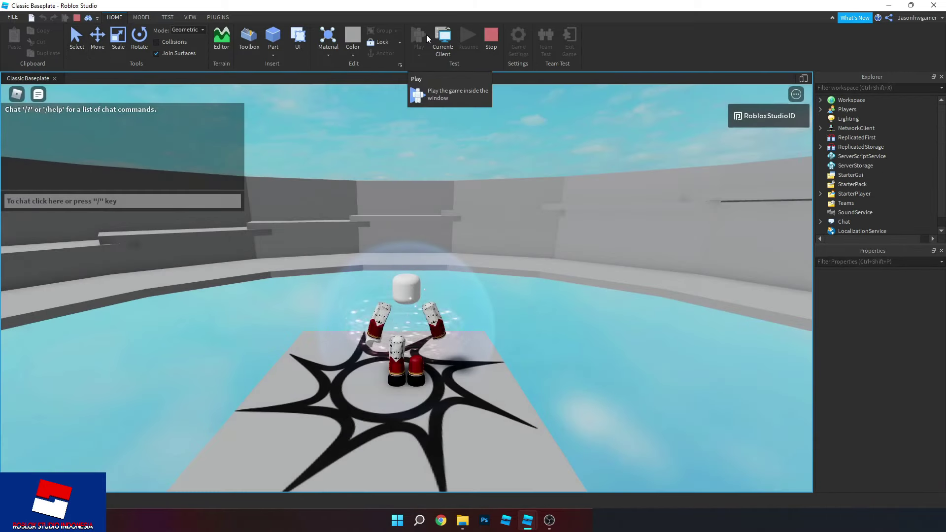
{"action": "right_click_drag", "start_coordinate": [489, 292], "coordinate": [489, 291]}
{"action": "key", "text": "w"}
{"action": "key", "text": "w"}
{"action": "key", "text": "w"}
{"action": "key", "text": "w"}
{"action": "key", "text": "space"}
{"action": "key", "text": "w"}
{"action": "key", "text": "space"}
{"action": "key", "text": "w"}
{"action": "key", "text": "w"}
{"action": "key", "text": "w"}
{"action": "key", "text": "w"}
{"action": "key", "text": "space"}
{"action": "key", "text": "w"}
{"action": "key", "text": "space"}
{"action": "key", "text": "space"}
{"action": "key", "text": "space"}
{"action": "key", "text": "w"}
{"action": "key", "text": "space"}
{"action": "key", "text": "space"}
{"action": "key", "text": "w"}
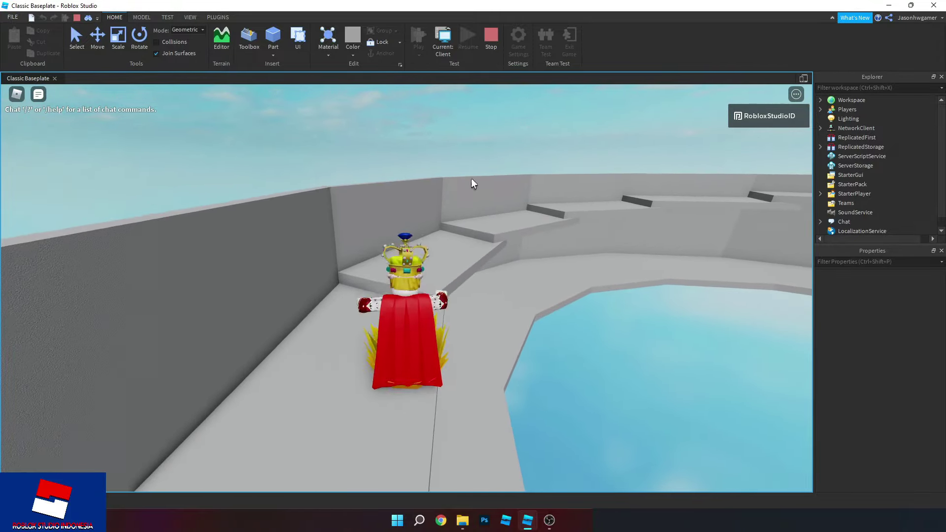
{"action": "key", "text": "w"}
{"action": "key", "text": "space"}
{"action": "right_click_drag", "start_coordinate": [504, 131], "coordinate": [504, 131]}
{"action": "key", "text": "w"}
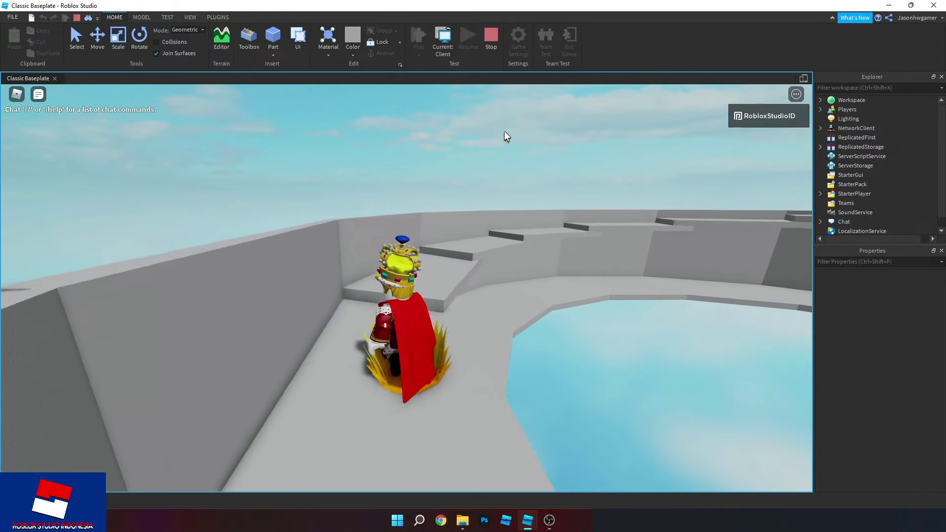
{"action": "left_click", "coordinate": [491, 44]}
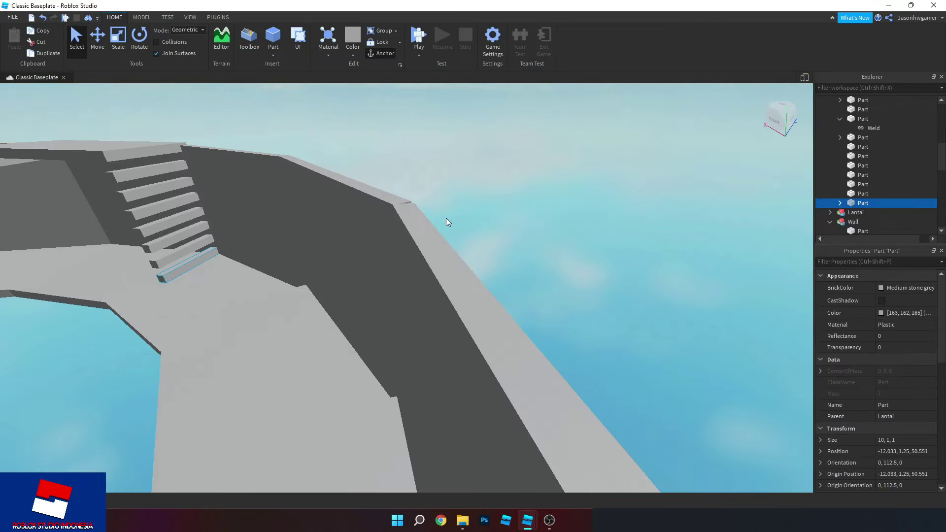
Duplicate the Wall model in place.
{"action": "scroll", "coordinate": [448, 222], "scroll_direction": "down", "scroll_amount": 10}
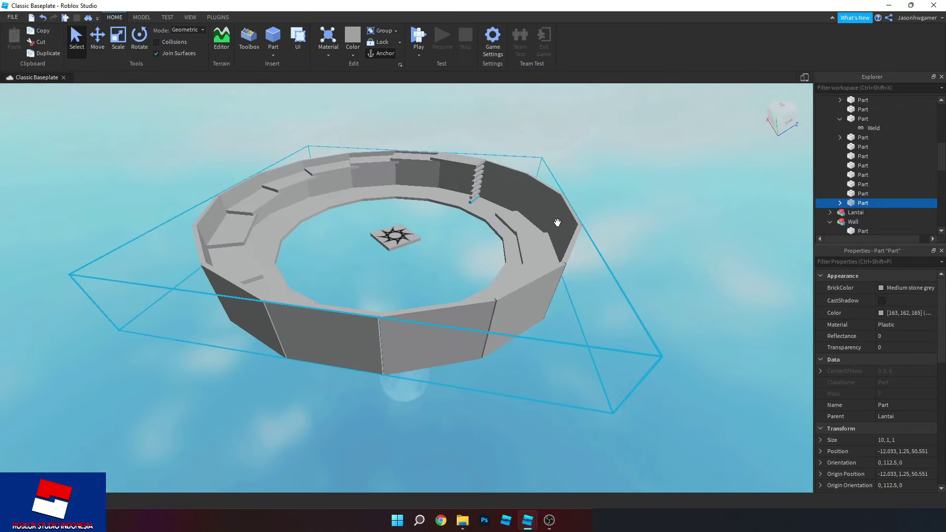
{"action": "scroll", "coordinate": [558, 222], "scroll_direction": "up", "scroll_amount": 5}
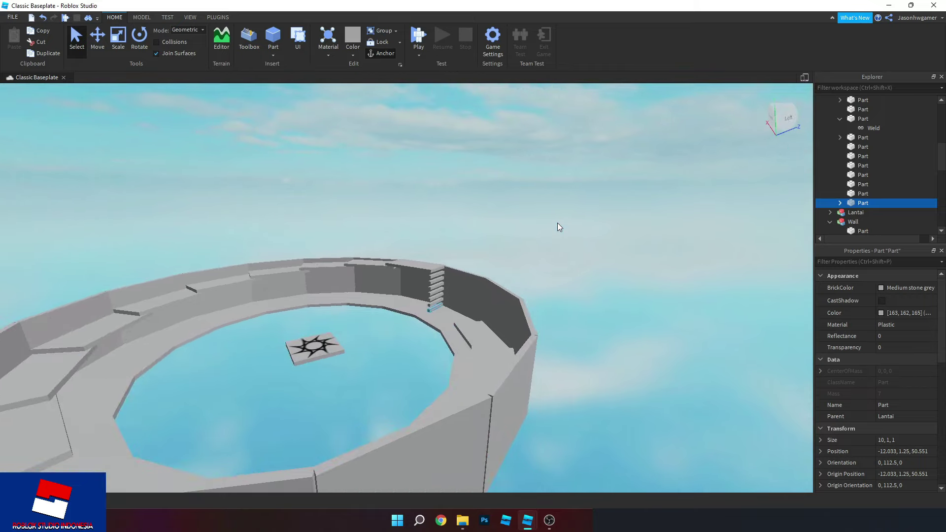
{"action": "left_click", "coordinate": [853, 223]}
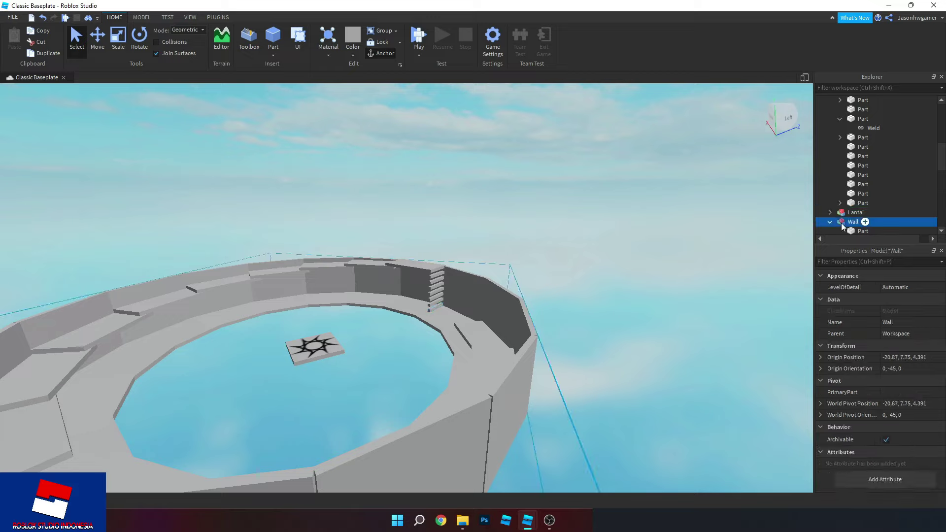
{"action": "scroll", "coordinate": [833, 220], "scroll_direction": "down", "scroll_amount": 3}
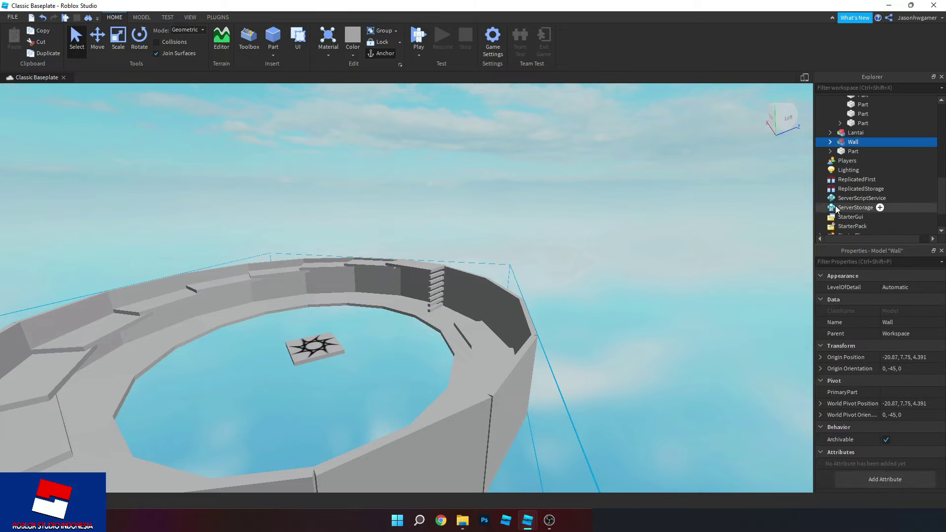
{"action": "scroll", "coordinate": [518, 217], "scroll_direction": "down", "scroll_amount": 3}
{"action": "right_click_drag", "start_coordinate": [520, 218], "coordinate": [526, 216]}
{"action": "scroll", "coordinate": [525, 216], "scroll_direction": "down", "scroll_amount": 2}
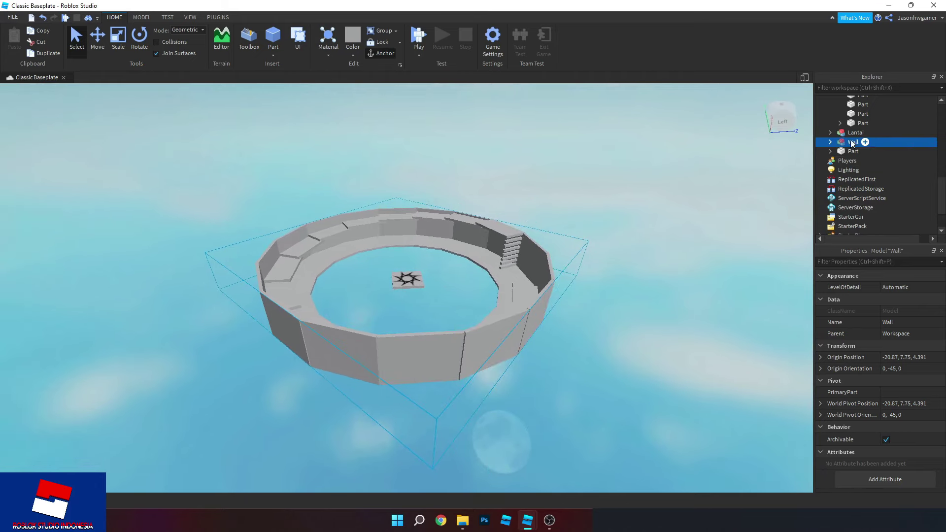
{"action": "scroll", "coordinate": [868, 148], "scroll_direction": "down", "scroll_amount": 2}
{"action": "scroll", "coordinate": [744, 156], "scroll_direction": "up", "scroll_amount": 3}
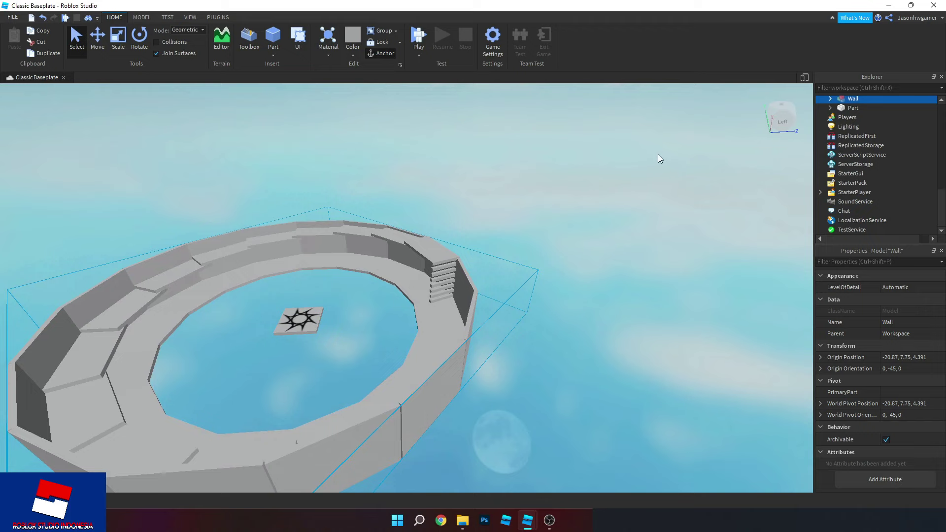
{"action": "scroll", "coordinate": [674, 139], "scroll_direction": "up", "scroll_amount": 2}
{"action": "scroll", "coordinate": [673, 139], "scroll_direction": "down", "scroll_amount": 2}
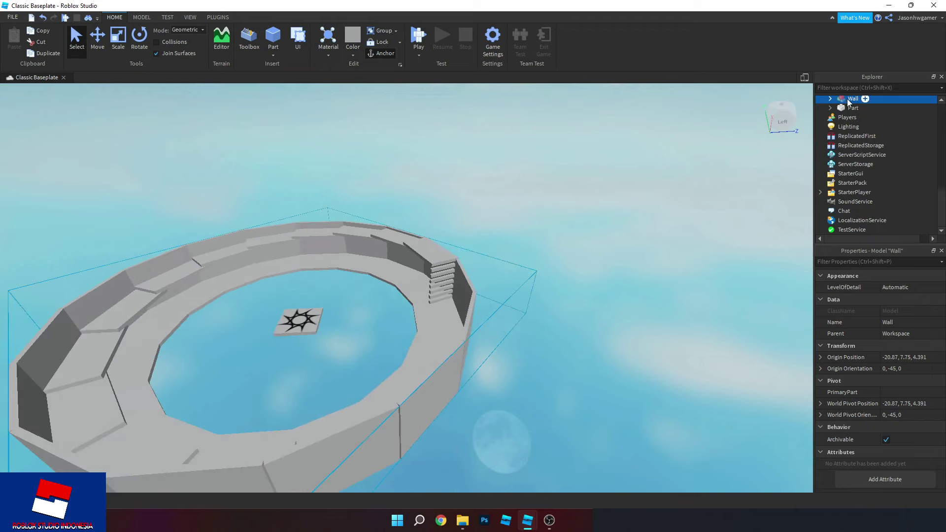
{"action": "key", "text": "ctrl+d"}
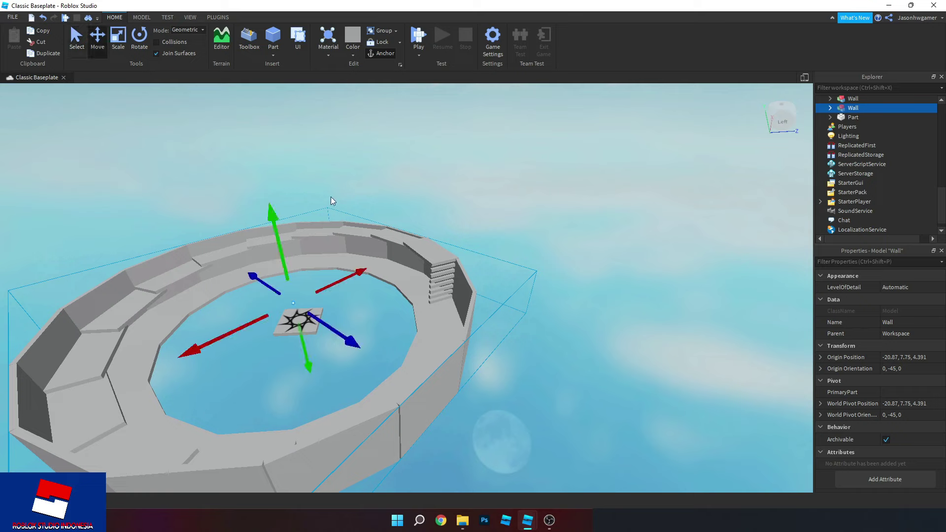
{"action": "left_click", "coordinate": [278, 195]}
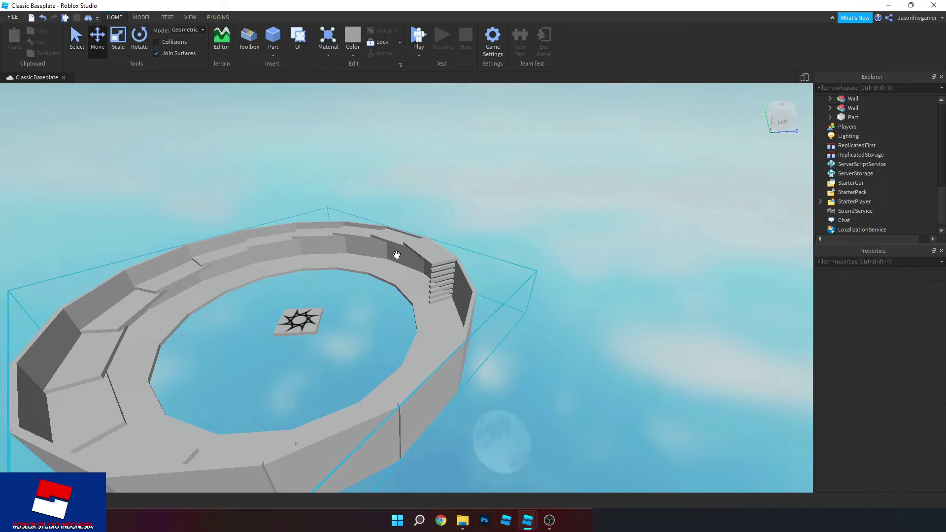
Try to raise the staircase Lantai model above the tower and undo the move.
{"action": "left_click", "coordinate": [429, 260]}
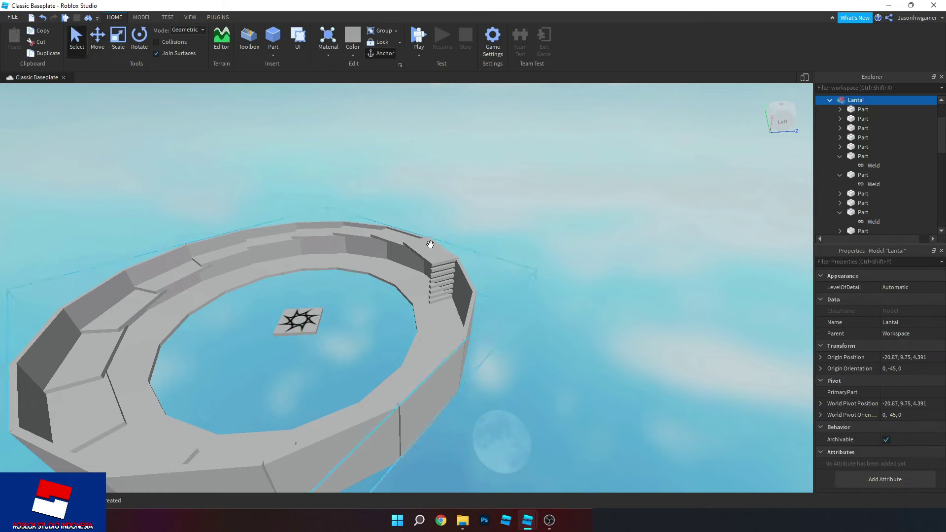
{"action": "left_click", "coordinate": [95, 35]}
{"action": "left_click_drag", "start_coordinate": [271, 239], "coordinate": [288, 144]}
{"action": "key", "text": "ctrl+z"}
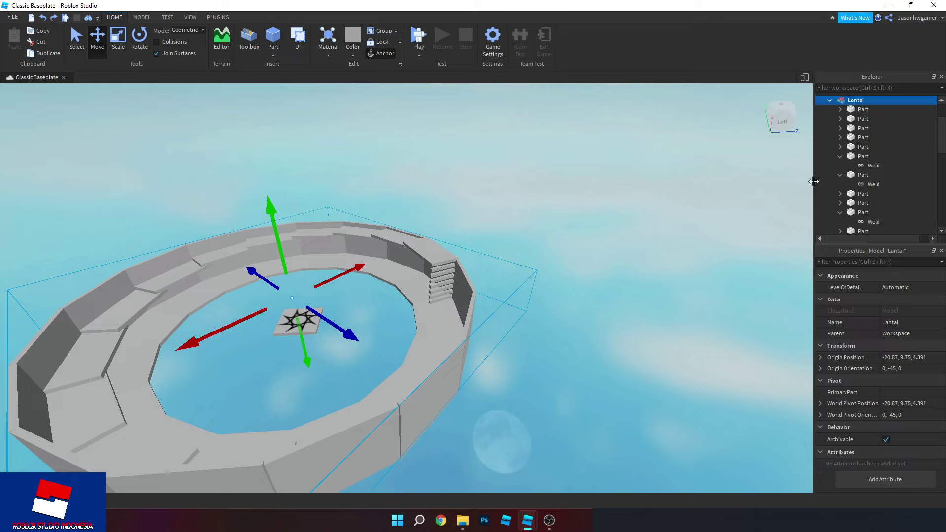
{"action": "scroll", "coordinate": [873, 163], "scroll_direction": "up", "scroll_amount": 2}
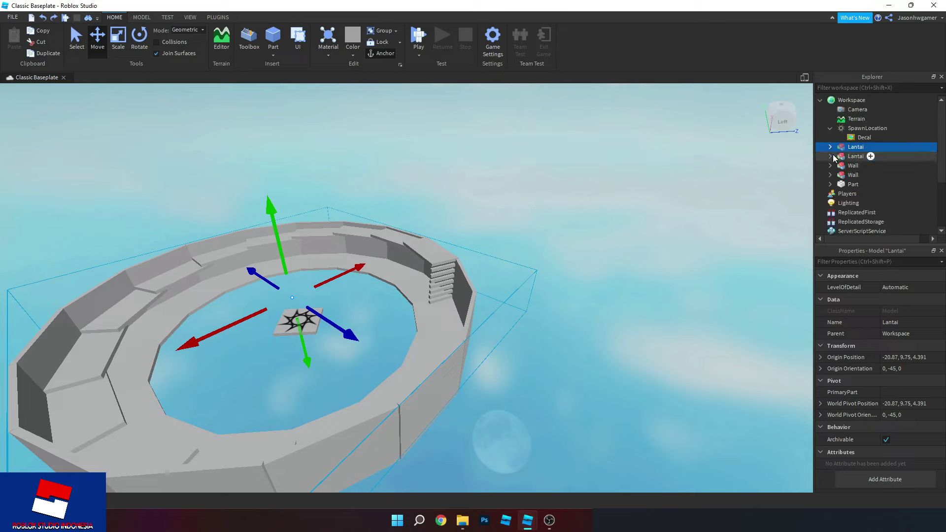
{"action": "left_click", "coordinate": [852, 175]}
{"action": "key", "text": "ctrl+d"}
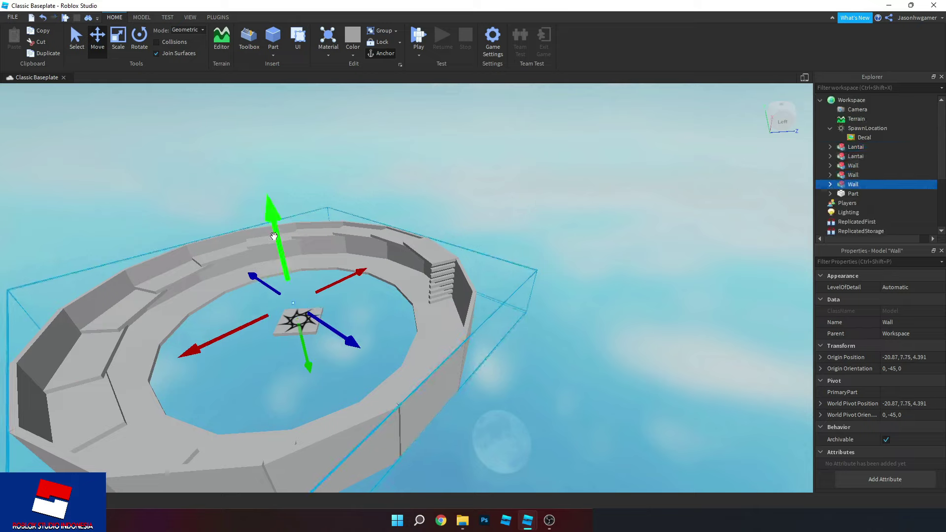
{"action": "key", "text": "ctrl+z"}
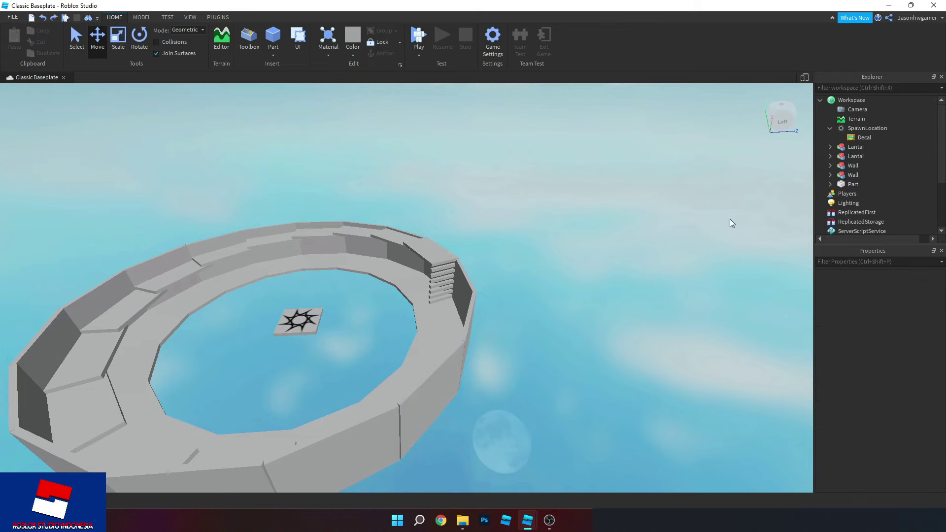
Raise the duplicated Wall model above the lower wall ring to an origin height of 23.75.
{"action": "left_click", "coordinate": [854, 176]}
{"action": "left_click_drag", "start_coordinate": [288, 223], "coordinate": [279, 172]}
{"action": "key", "text": "f"}
{"action": "right_click_drag", "start_coordinate": [336, 241], "coordinate": [337, 241]}
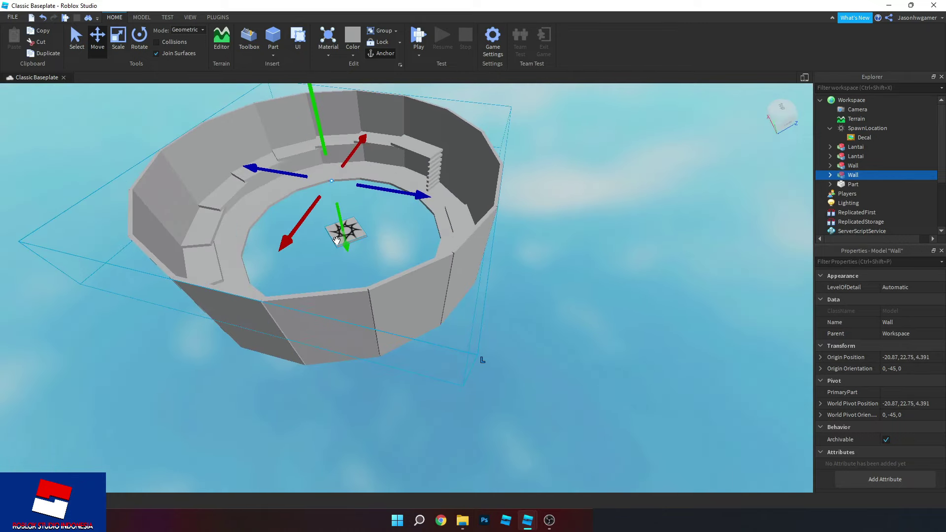
{"action": "scroll", "coordinate": [337, 241], "scroll_direction": "up", "scroll_amount": 2}
{"action": "scroll", "coordinate": [337, 240], "scroll_direction": "up", "scroll_amount": 2}
{"action": "mouse_move", "coordinate": [321, 149]}
{"action": "left_mouse_down"}
{"action": "mouse_move", "coordinate": [317, 127]}
{"action": "mouse_move", "coordinate": [319, 140]}
{"action": "left_mouse_up"}
{"action": "key", "text": "f"}
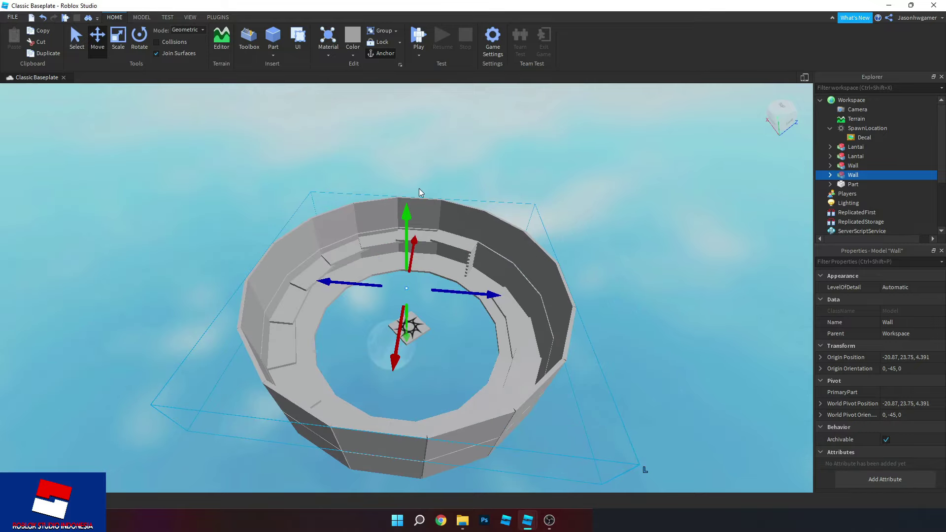
{"action": "right_click_drag", "start_coordinate": [420, 192], "coordinate": [419, 188]}
{"action": "key", "text": "w"}
{"action": "key", "text": "d"}
{"action": "key", "text": "w"}
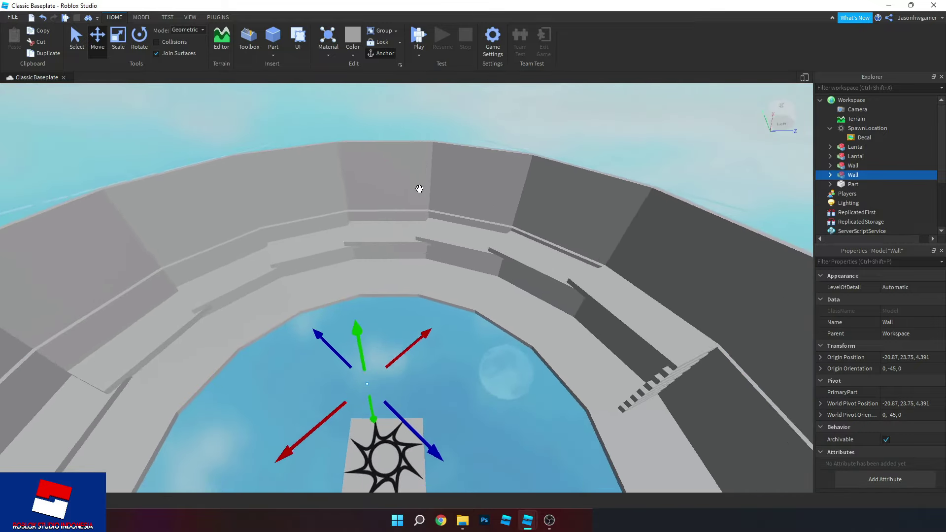
{"action": "key", "text": "a"}
{"action": "key", "text": "s"}
{"action": "scroll", "coordinate": [357, 149], "scroll_direction": "down", "scroll_amount": 1}
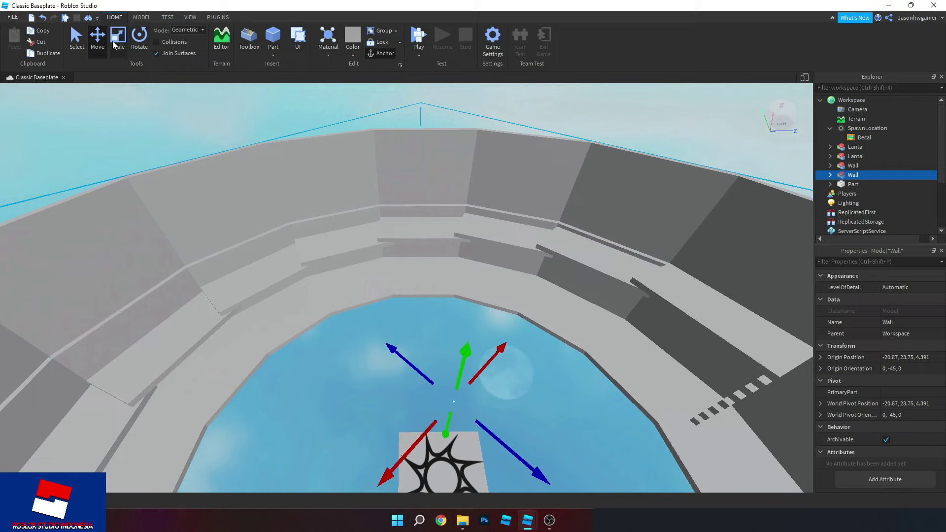
Set the move snap to 0.05 studs and lower the upper Wall model slightly onto the lower wall.
{"action": "left_click", "coordinate": [115, 39]}
{"action": "left_click", "coordinate": [101, 40]}
{"action": "left_click", "coordinate": [142, 17]}
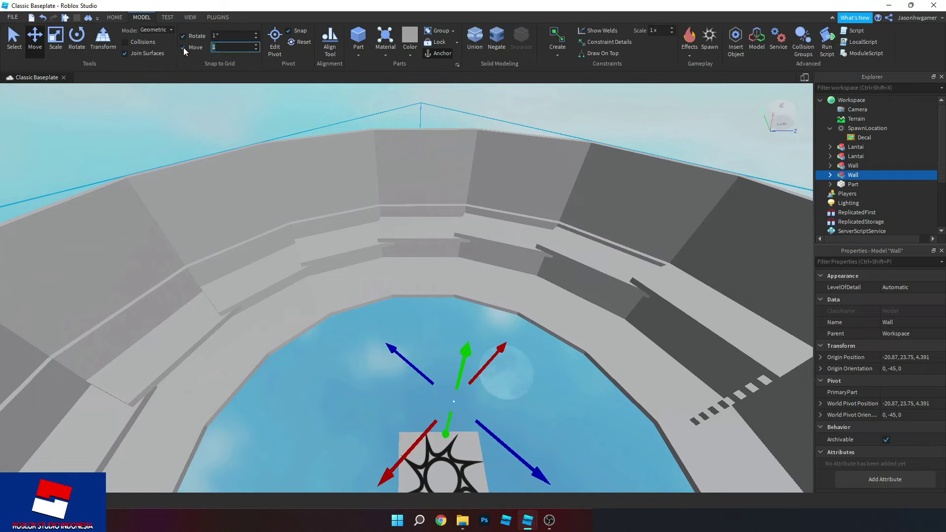
{"action": "type", "text": "0.05"}
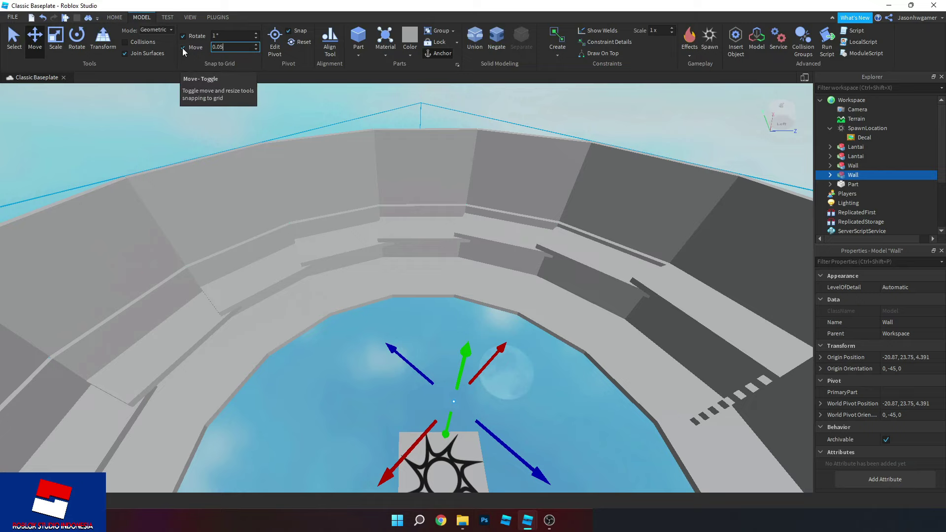
{"action": "right_click_drag", "start_coordinate": [442, 262], "coordinate": [444, 262]}
{"action": "key", "text": "d"}
{"action": "key", "text": "s"}
{"action": "key", "text": "s"}
{"action": "left_click_drag", "start_coordinate": [409, 258], "coordinate": [410, 264]}
{"action": "right_click_drag", "start_coordinate": [417, 266], "coordinate": [420, 270]}
{"action": "key", "text": "a"}
Select every part inside the upper Wall model and set their BrickColor to Lapis.
{"action": "left_click", "coordinate": [831, 175]}
{"action": "left_click", "coordinate": [854, 187]}
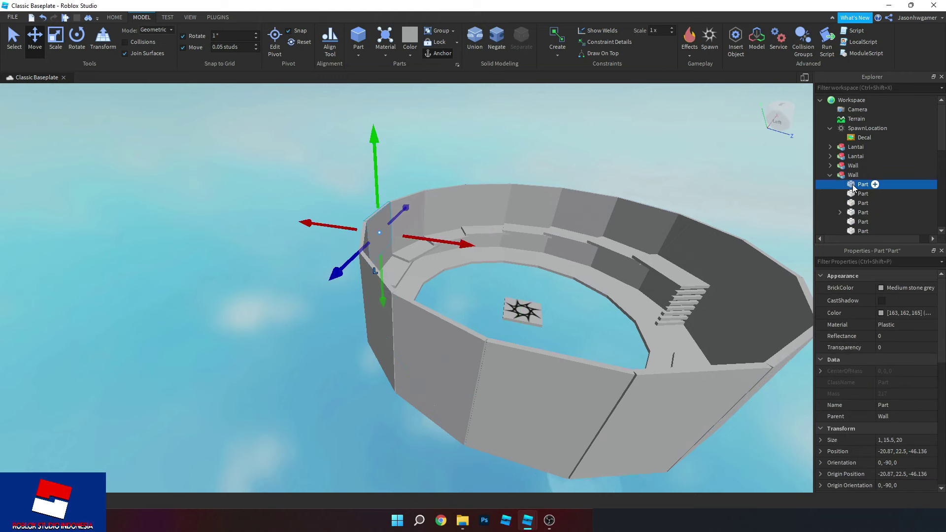
{"action": "scroll", "coordinate": [855, 200], "scroll_direction": "down", "scroll_amount": 4}
{"action": "left_click", "coordinate": [854, 139], "text": "shift"}
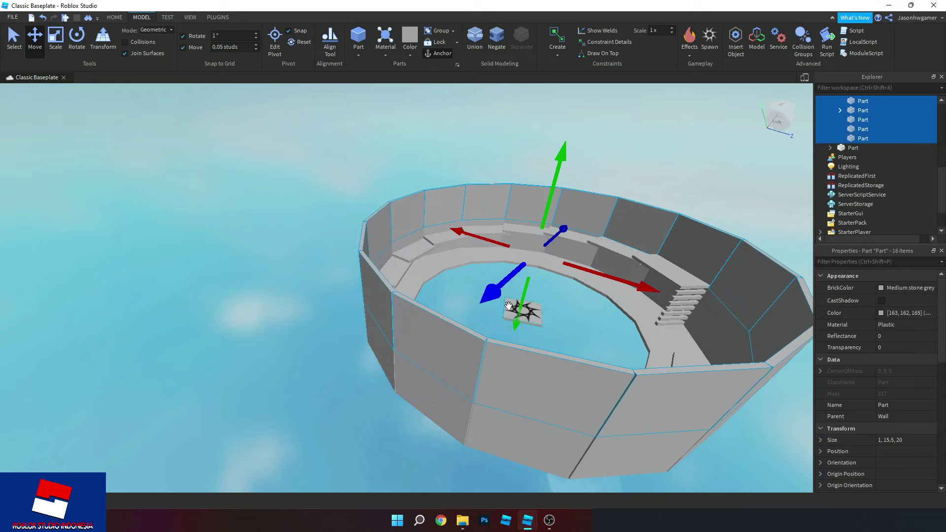
{"action": "scroll", "coordinate": [891, 377], "scroll_direction": "down", "scroll_amount": 6}
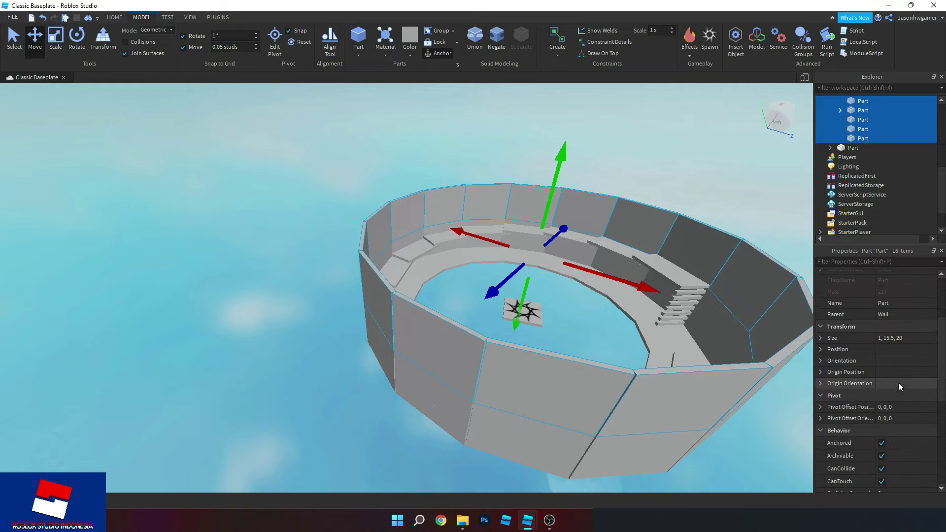
{"action": "scroll", "coordinate": [900, 390], "scroll_direction": "down", "scroll_amount": 5}
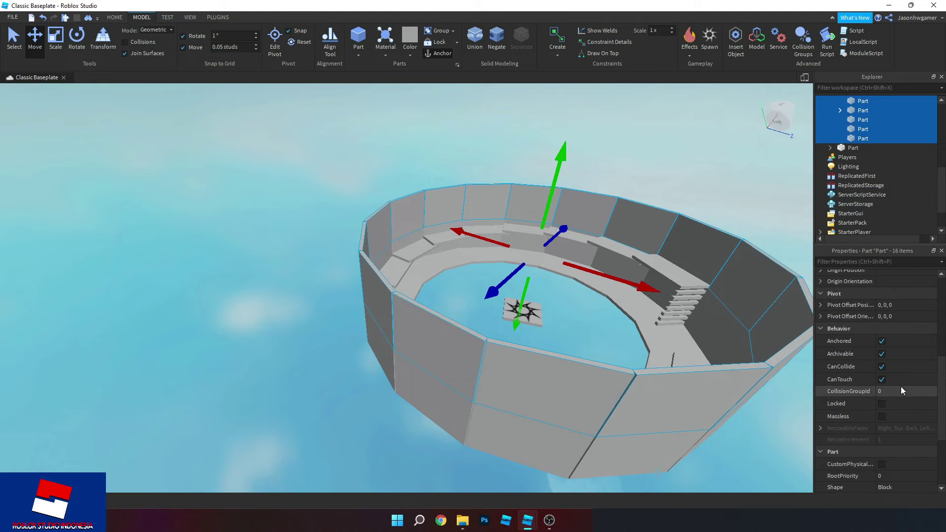
{"action": "left_click", "coordinate": [889, 263]}
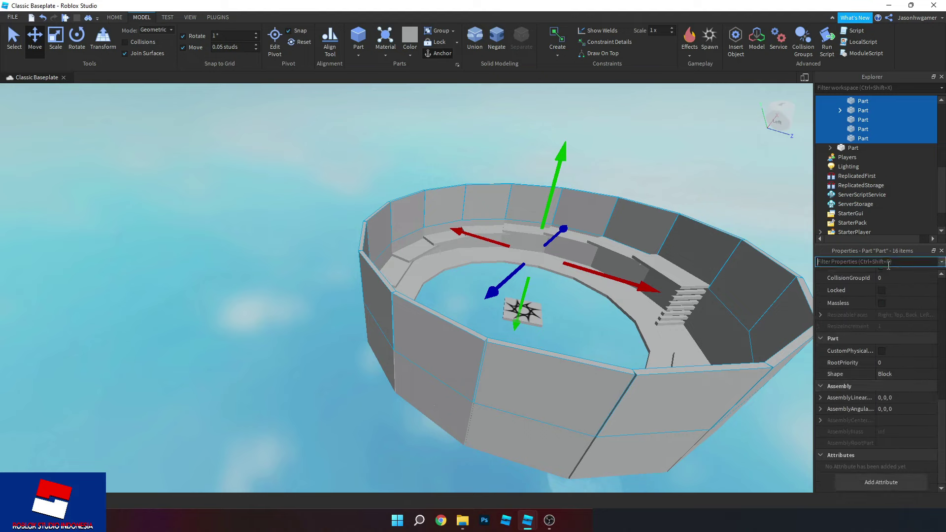
{"action": "type", "text": "colo"}
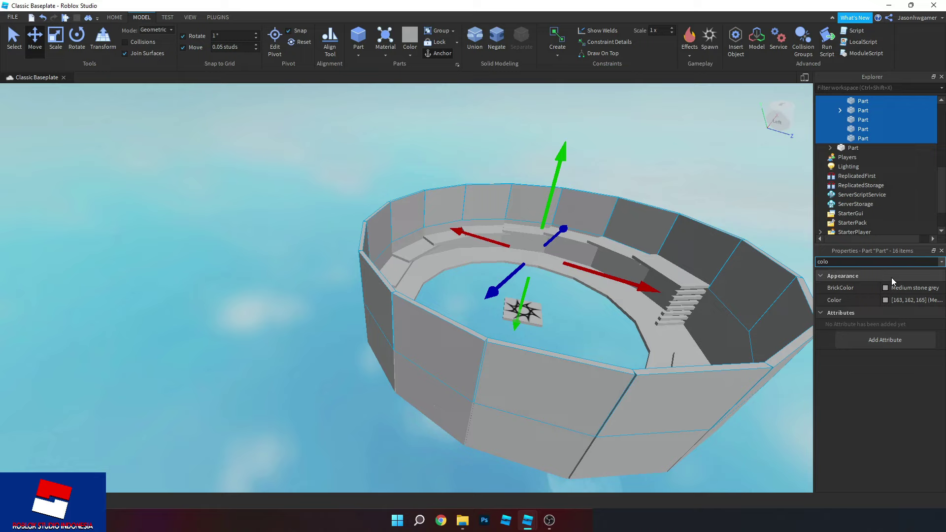
{"action": "left_click", "coordinate": [907, 289]}
{"action": "left_click", "coordinate": [889, 320]}
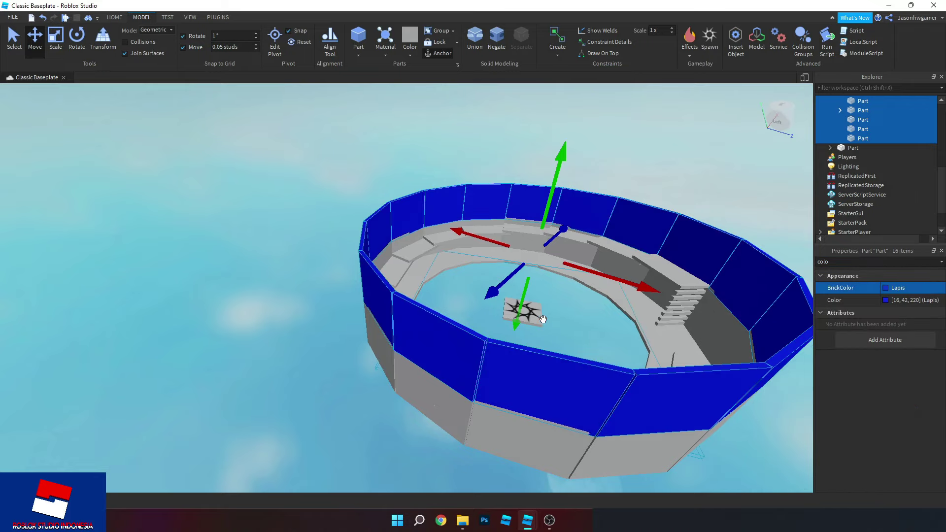
{"action": "right_click_drag", "start_coordinate": [370, 317], "coordinate": [390, 307]}
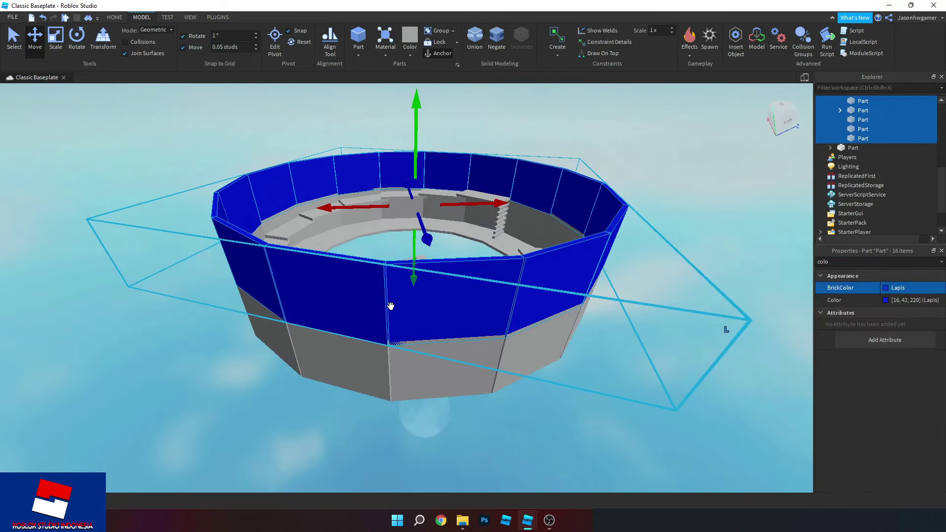
Fine-tune the height of the blue wall parts so they rest on the lower wall's top edge.
{"action": "left_click_drag", "start_coordinate": [417, 151], "coordinate": [418, 149]}
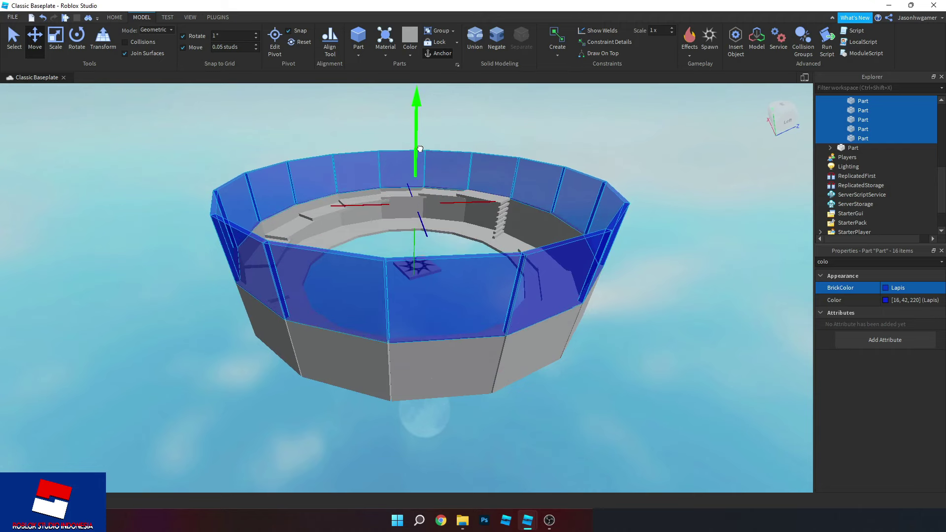
{"action": "left_click_drag", "start_coordinate": [420, 149], "coordinate": [419, 124]}
{"action": "scroll", "coordinate": [424, 165], "scroll_direction": "up", "scroll_amount": 8}
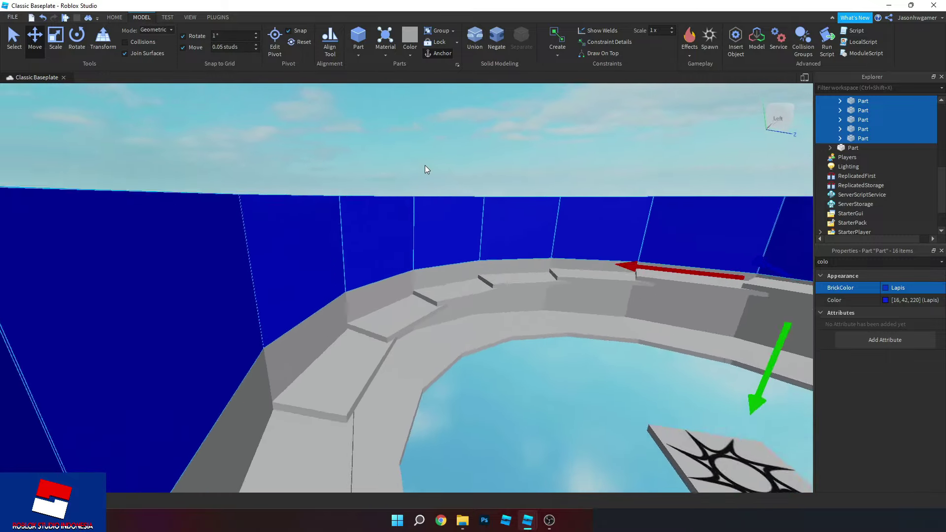
{"action": "right_click_drag", "start_coordinate": [425, 165], "coordinate": [425, 165]}
{"action": "scroll", "coordinate": [425, 164], "scroll_direction": "down", "scroll_amount": 4}
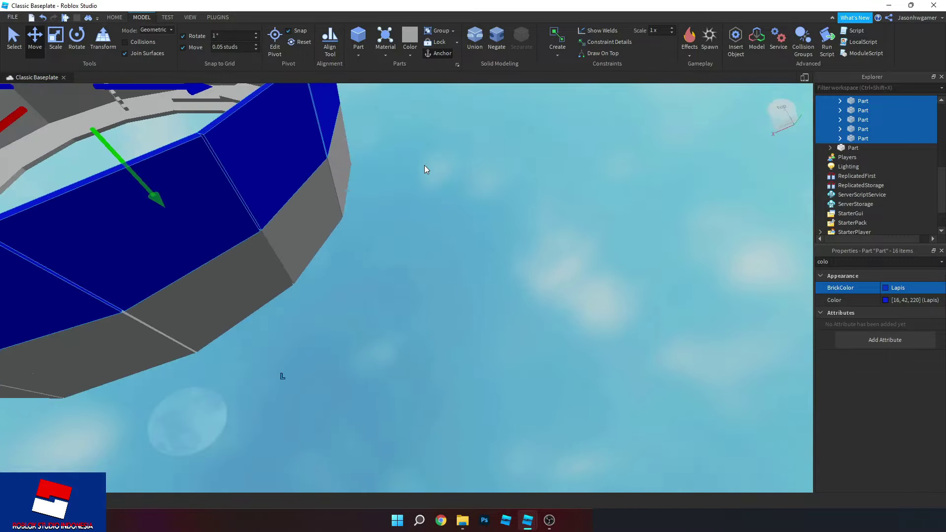
{"action": "scroll", "coordinate": [424, 164], "scroll_direction": "down", "scroll_amount": 8}
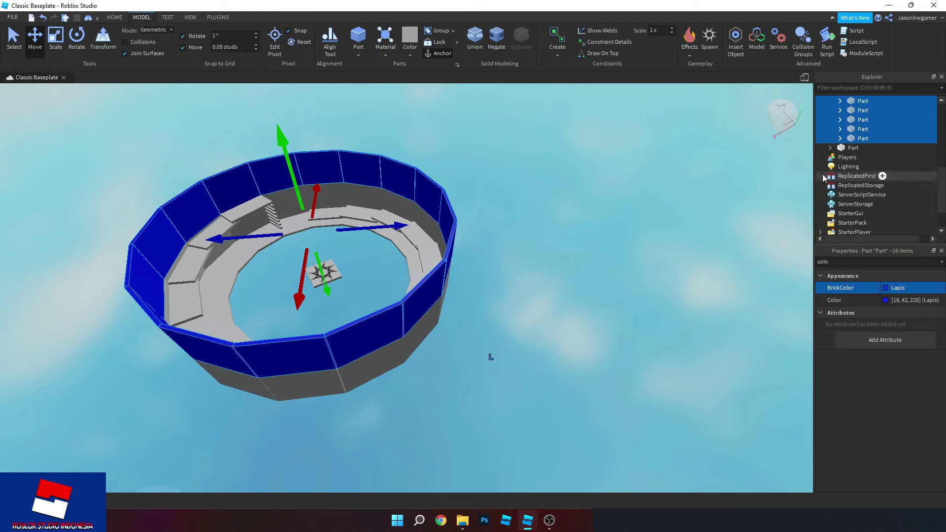
Set the Y size of all the blue wall parts to 40.
{"action": "scroll", "coordinate": [862, 202], "scroll_direction": "up", "scroll_amount": 5}
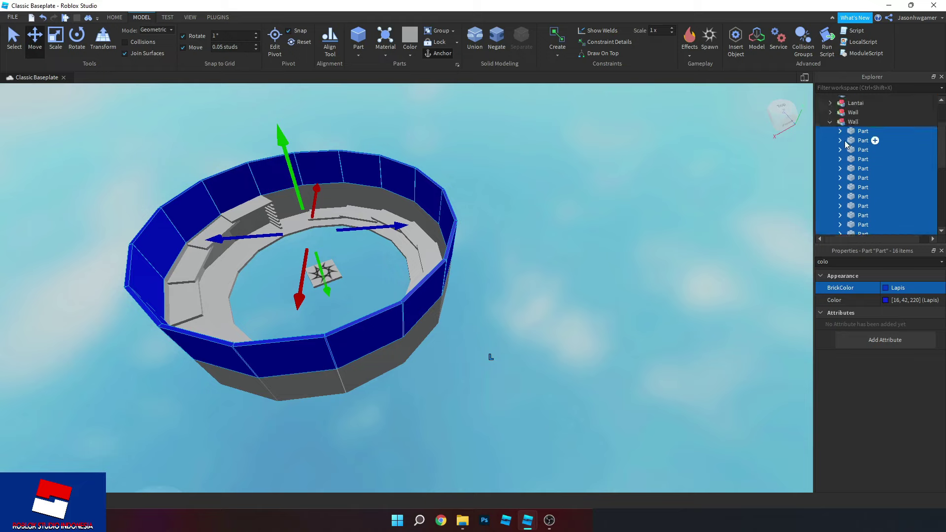
{"action": "left_click", "coordinate": [839, 131]}
{"action": "left_click", "coordinate": [840, 131]}
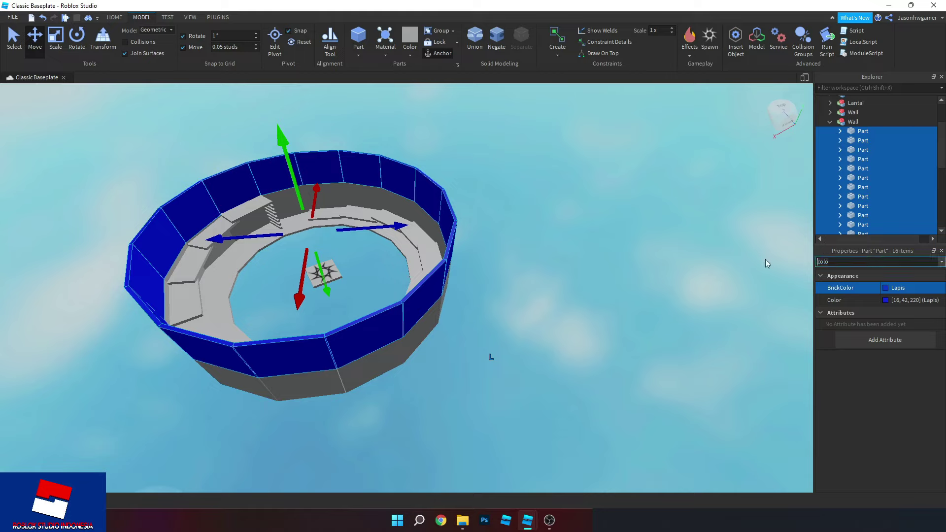
{"action": "type", "text": "size"}
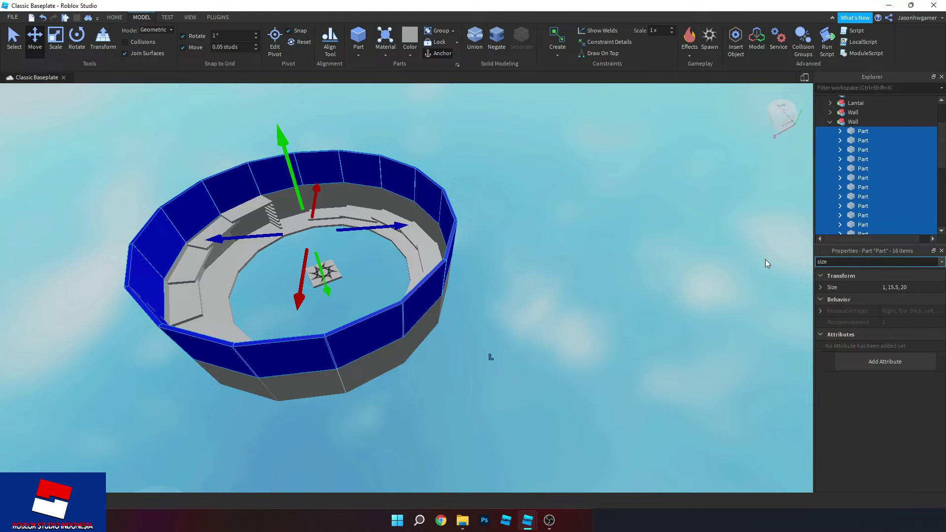
{"action": "left_click", "coordinate": [820, 287]}
{"action": "left_click", "coordinate": [891, 310]}
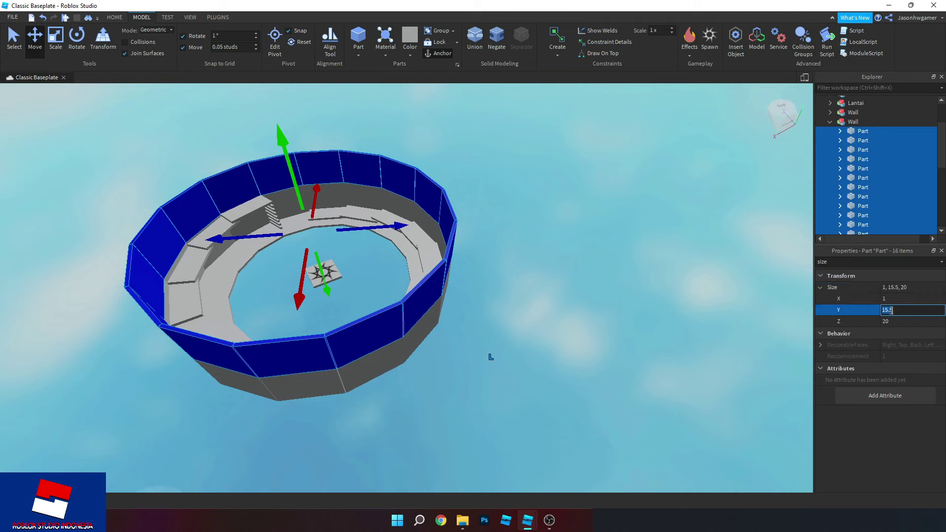
{"action": "type", "text": "40"}
{"action": "key", "text": "Return"}
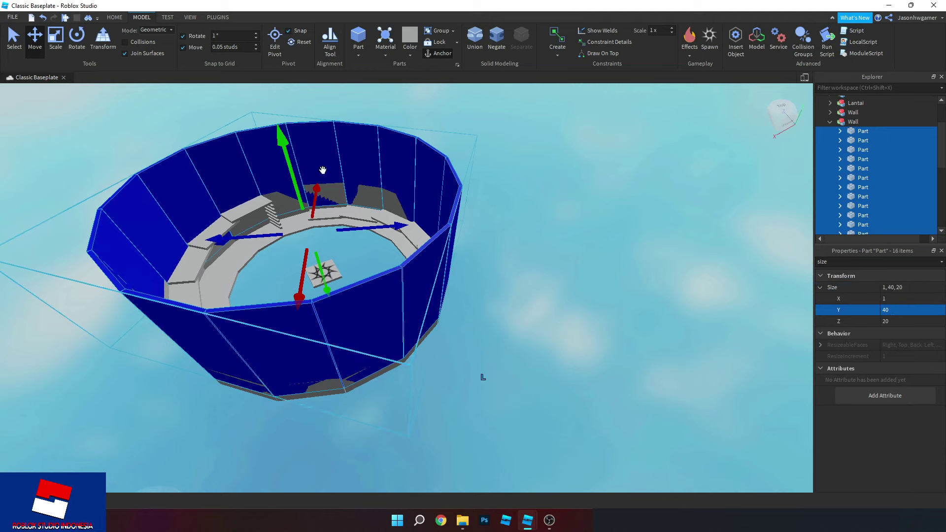
Raise the enlarged blue wall parts until their bottom edges meet the top of the grey wall.
{"action": "left_click_drag", "start_coordinate": [286, 150], "coordinate": [270, 107]}
{"action": "scroll", "coordinate": [277, 131], "scroll_direction": "up", "scroll_amount": 2}
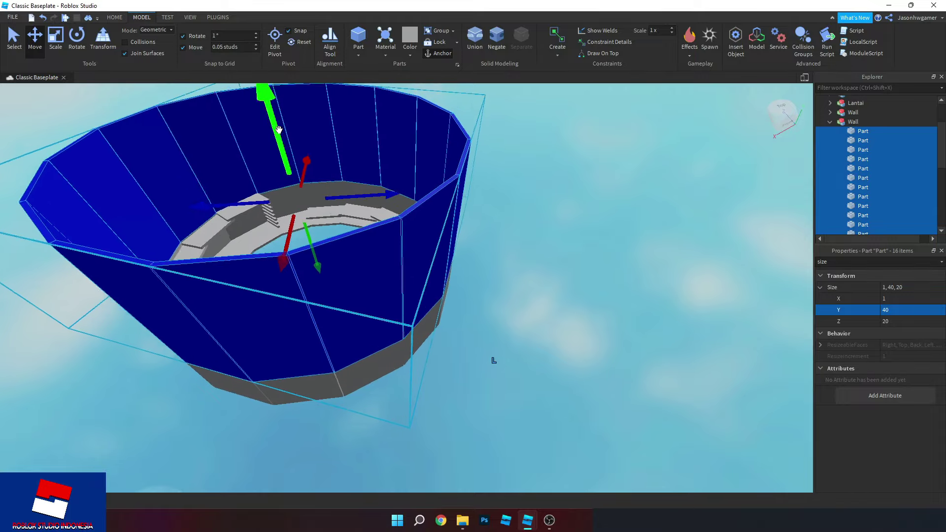
{"action": "right_click_drag", "start_coordinate": [277, 130], "coordinate": [279, 129]}
{"action": "scroll", "coordinate": [279, 130], "scroll_direction": "up", "scroll_amount": 10}
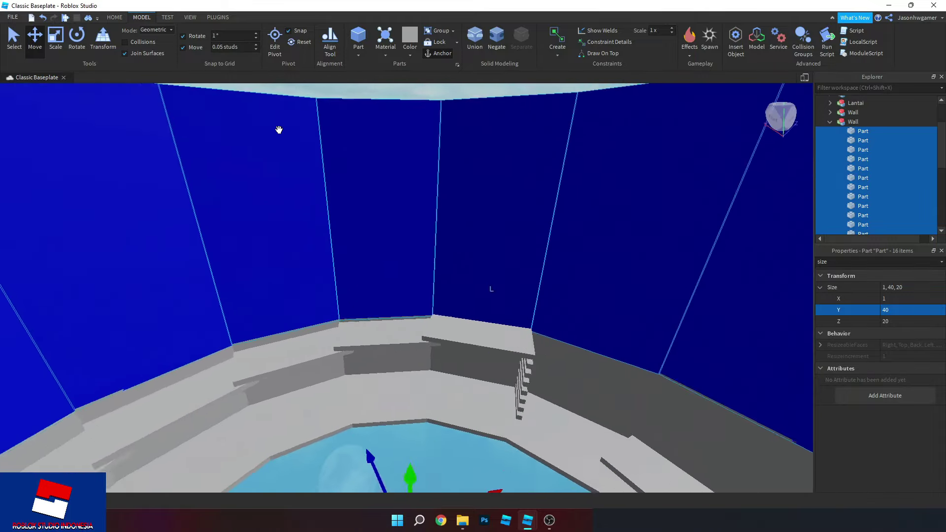
{"action": "scroll", "coordinate": [279, 130], "scroll_direction": "down", "scroll_amount": 10}
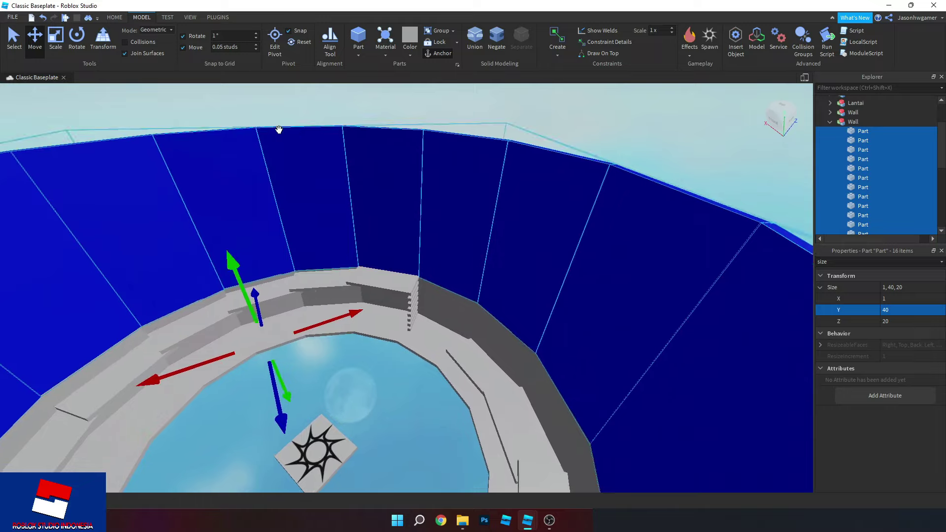
{"action": "scroll", "coordinate": [279, 129], "scroll_direction": "up", "scroll_amount": 5}
{"action": "scroll", "coordinate": [279, 130], "scroll_direction": "down", "scroll_amount": 8}
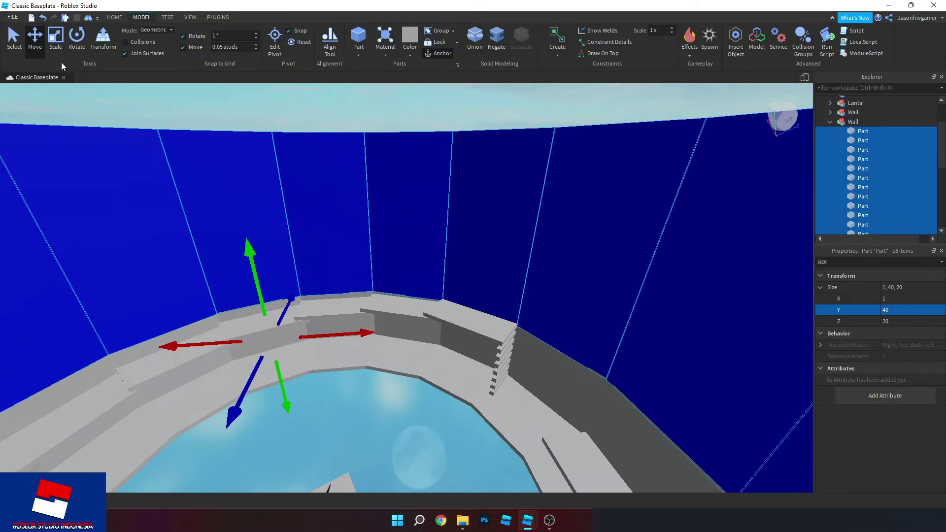
Duplicate the staircase's last platform above the ladder and stack the copy directly on it at a height of 15.95.
{"action": "left_click", "coordinate": [467, 323]}
{"action": "left_click_drag", "start_coordinate": [476, 288], "coordinate": [476, 286]}
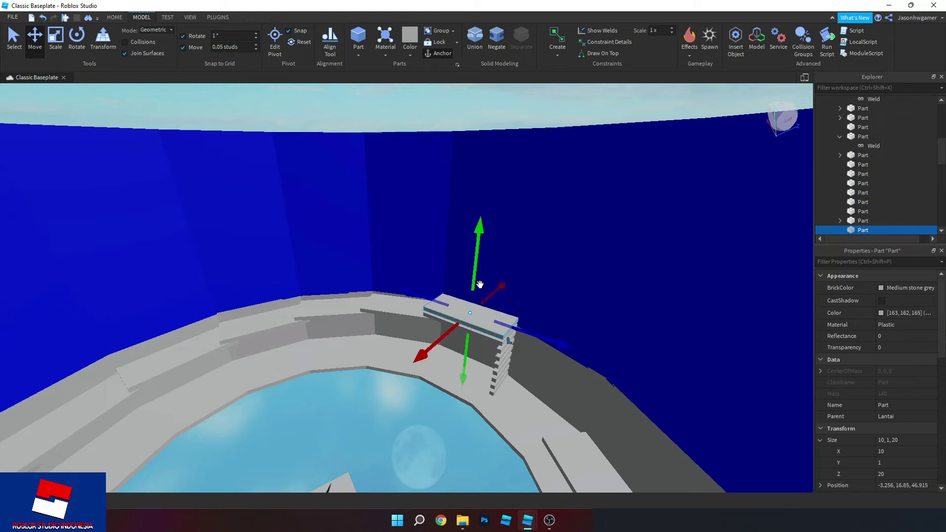
{"action": "key", "text": "f"}
{"action": "scroll", "coordinate": [481, 308], "scroll_direction": "down", "scroll_amount": 3}
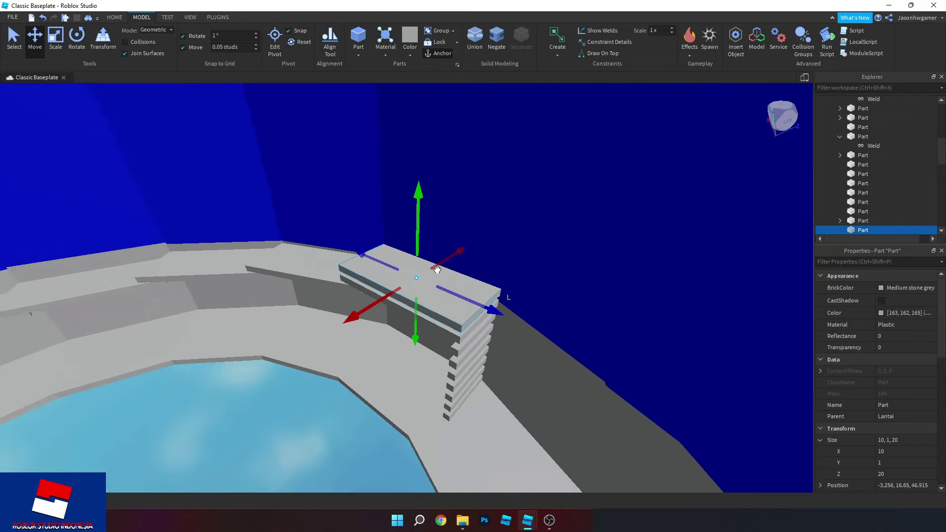
{"action": "left_click_drag", "start_coordinate": [420, 248], "coordinate": [420, 245]}
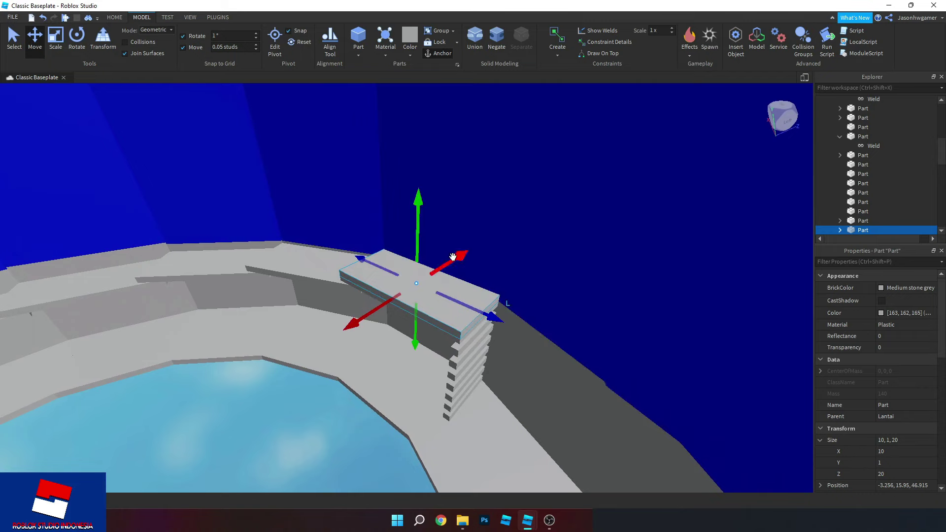
Set the BrickColor of the duplicated platform above the ladder to Lapis.
{"action": "left_click", "coordinate": [906, 290]}
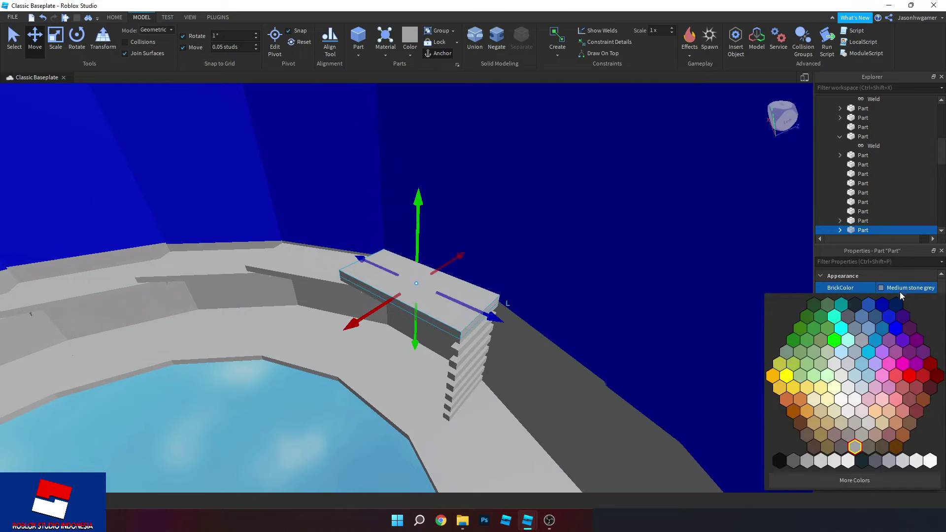
{"action": "left_click", "coordinate": [889, 317]}
{"action": "right_click_drag", "start_coordinate": [429, 258], "coordinate": [434, 255]}
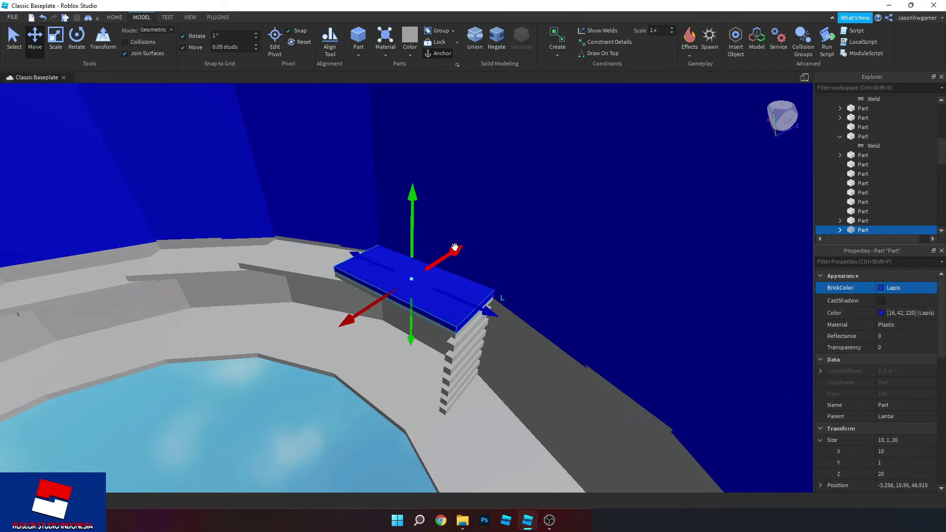
{"action": "key", "text": "s"}
{"action": "key", "text": "d"}
{"action": "key", "text": "a"}
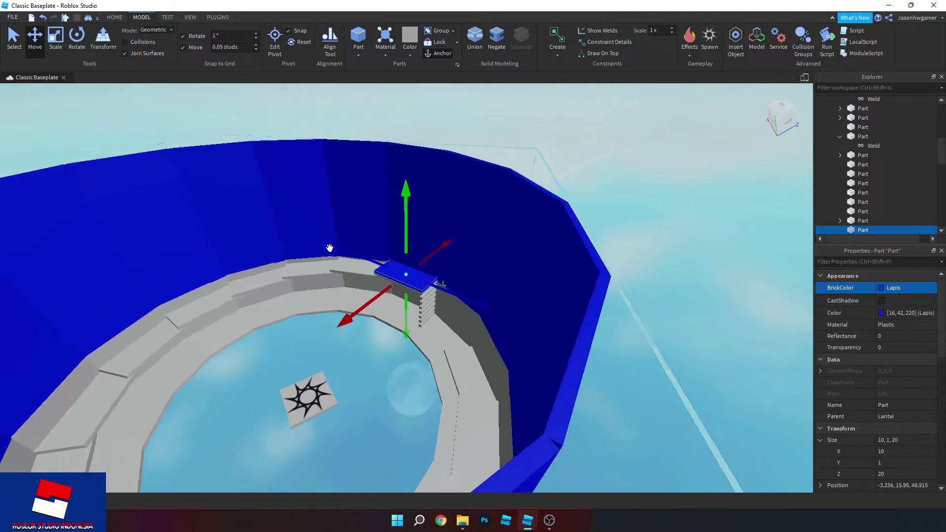
Duplicate the Lapis platform above the ladder and move the copy across the tower to the blue wall's upper edge, at a height of 54.15.
{"action": "key", "text": "s"}
{"action": "right_click_drag", "start_coordinate": [330, 247], "coordinate": [372, 251]}
{"action": "key", "text": "d"}
{"action": "key", "text": "w"}
{"action": "key", "text": "a"}
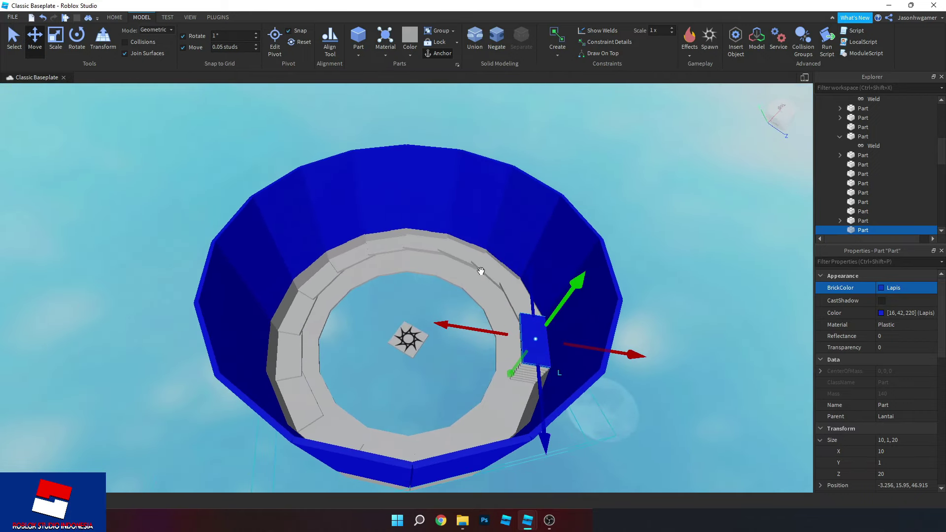
{"action": "left_click", "coordinate": [537, 335]}
{"action": "key", "text": "ctrl+d"}
{"action": "left_click_drag", "start_coordinate": [606, 346], "coordinate": [350, 327]}
{"action": "left_click_drag", "start_coordinate": [254, 226], "coordinate": [211, 155]}
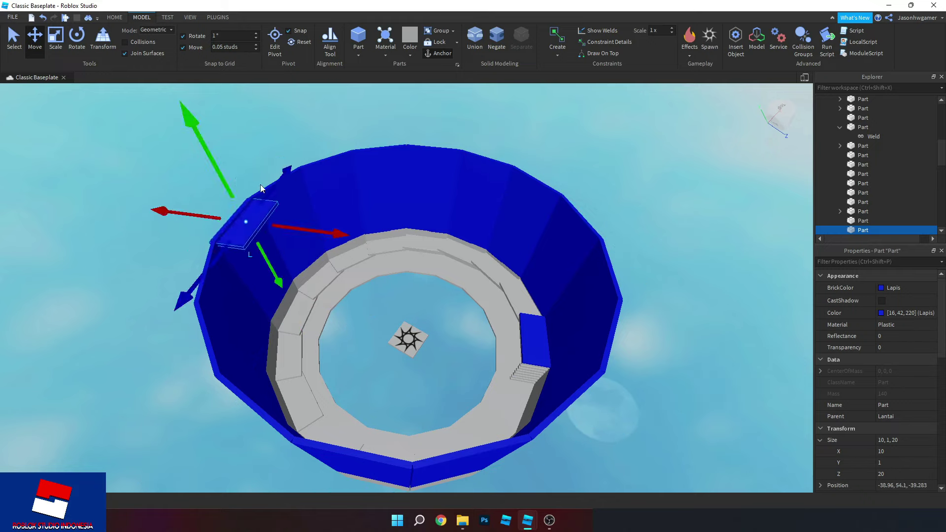
{"action": "left_click_drag", "start_coordinate": [213, 170], "coordinate": [214, 169]}
Nudge the upper platform copy slightly inward from the blue wall, to X -38.845 and Z -39.006.
{"action": "right_click_drag", "start_coordinate": [583, 132], "coordinate": [583, 132]}
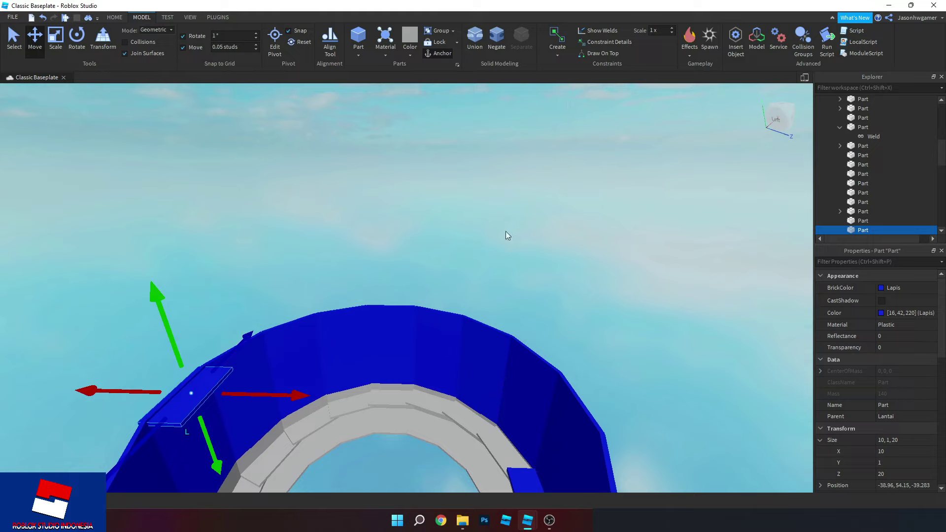
{"action": "right_click_drag", "start_coordinate": [525, 350], "coordinate": [527, 350]}
{"action": "scroll", "coordinate": [526, 351], "scroll_direction": "down", "scroll_amount": 4}
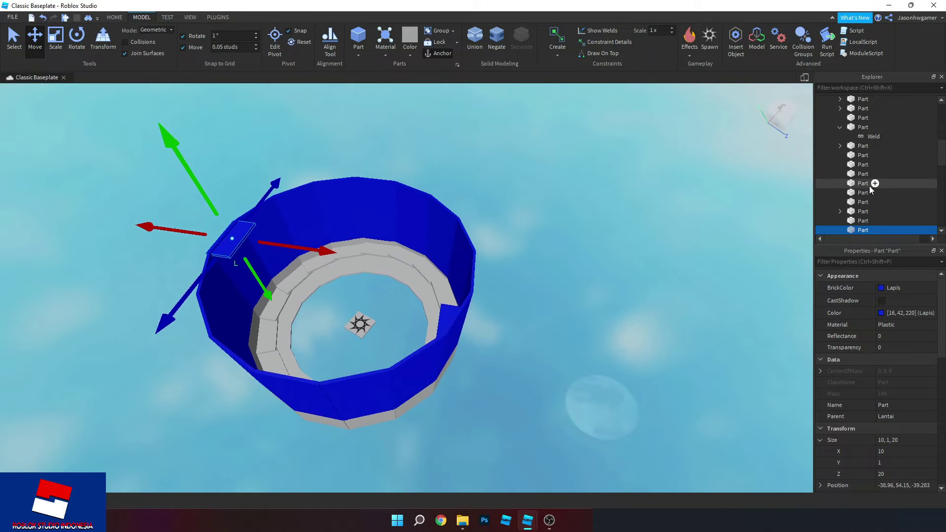
{"action": "scroll", "coordinate": [870, 212], "scroll_direction": "down", "scroll_amount": 1}
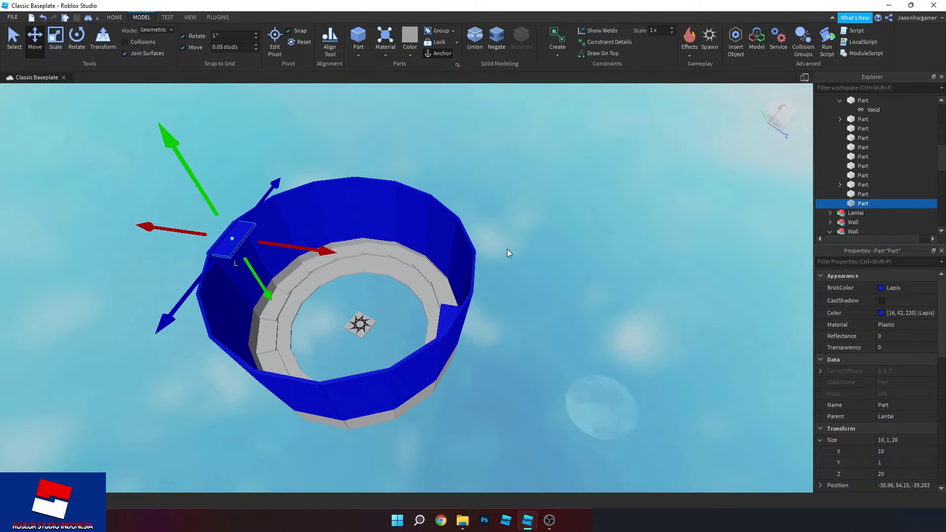
{"action": "left_click", "coordinate": [446, 312]}
{"action": "left_click", "coordinate": [235, 238]}
{"action": "left_click_drag", "start_coordinate": [264, 238], "coordinate": [284, 250]}
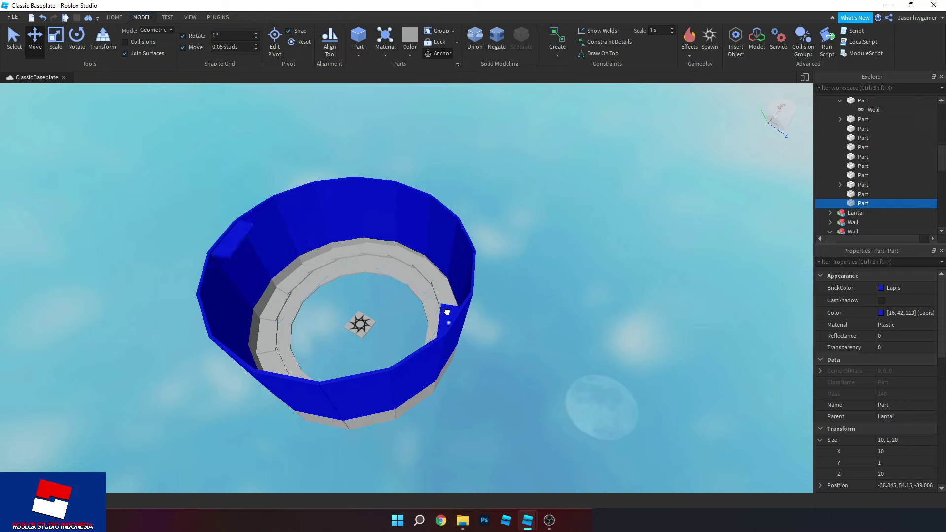
Move the Lapis platform above the ladder into the blue Wall model in the hierarchy.
{"action": "left_click", "coordinate": [447, 311]}
{"action": "left_click", "coordinate": [242, 242], "text": "ctrl"}
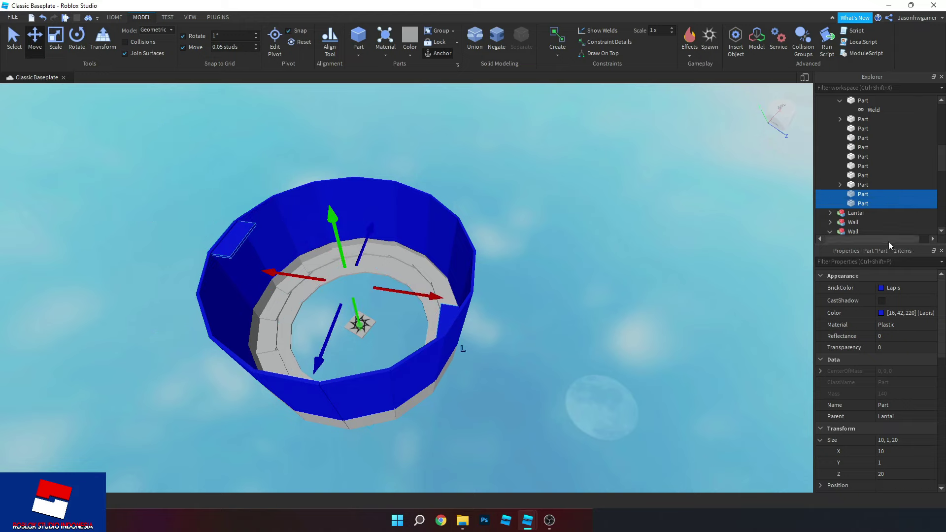
{"action": "scroll", "coordinate": [891, 197], "scroll_direction": "down", "scroll_amount": 3}
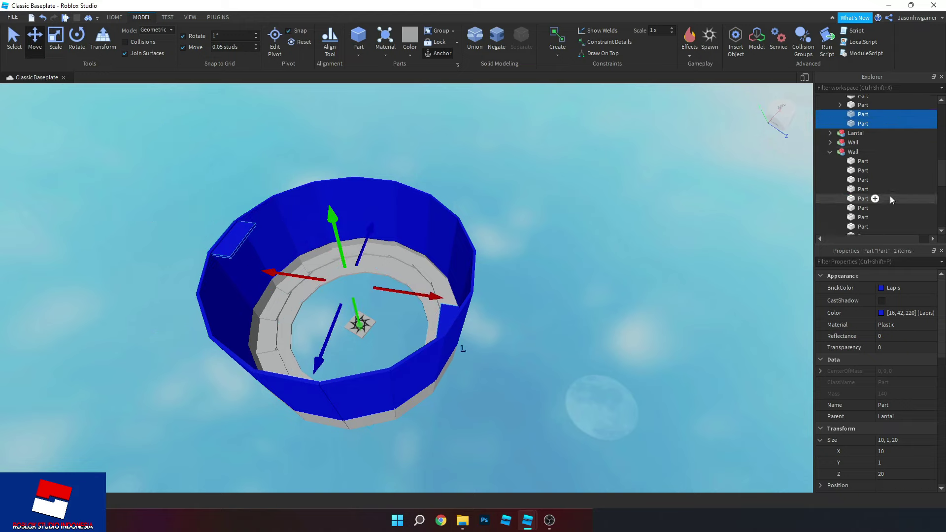
{"action": "left_click", "coordinate": [838, 152]}
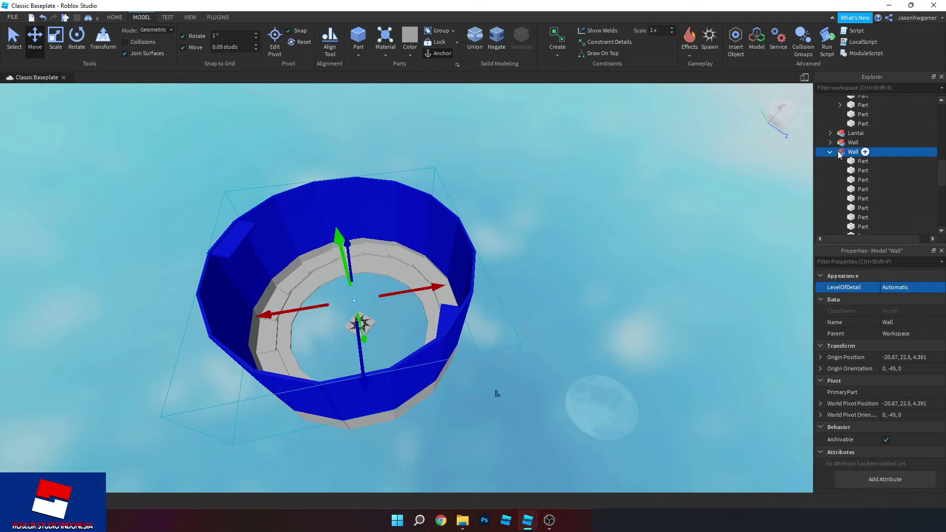
{"action": "scroll", "coordinate": [843, 152], "scroll_direction": "up", "scroll_amount": 1}
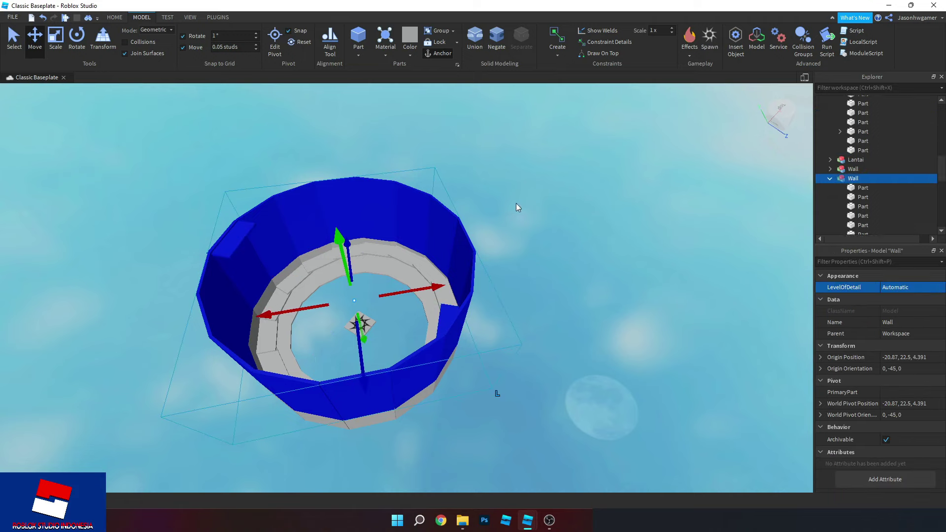
{"action": "left_click", "coordinate": [236, 232]}
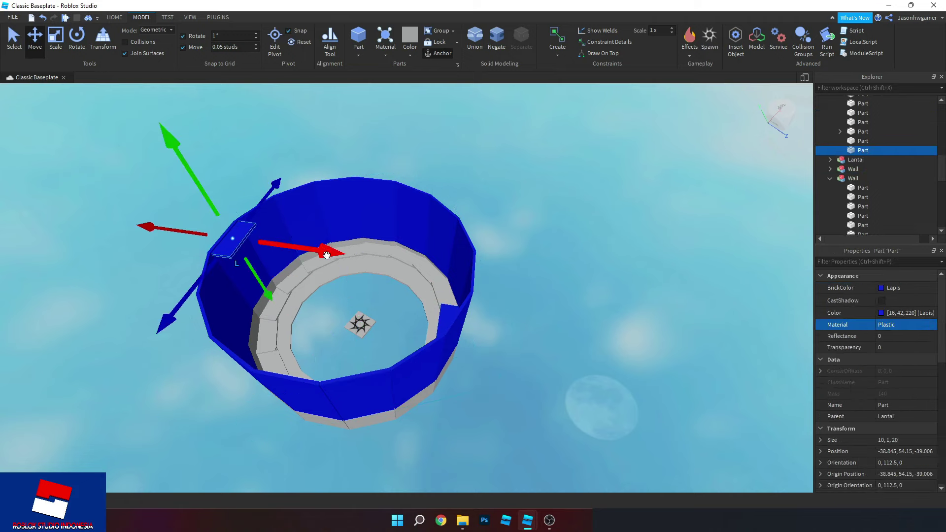
{"action": "left_click", "coordinate": [451, 318]}
{"action": "left_click_drag", "start_coordinate": [860, 141], "coordinate": [855, 178]}
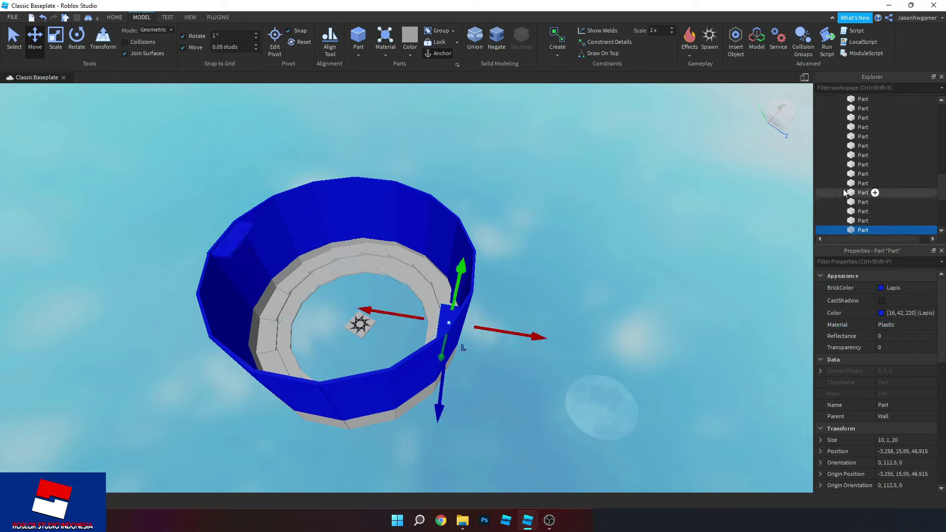
{"action": "scroll", "coordinate": [845, 194], "scroll_direction": "up", "scroll_amount": 3}
{"action": "left_click", "coordinate": [830, 150]}
Move the upper Lapis platform into the blue Wall model as well and rename that model Stage1.
{"action": "left_click", "coordinate": [853, 151]}
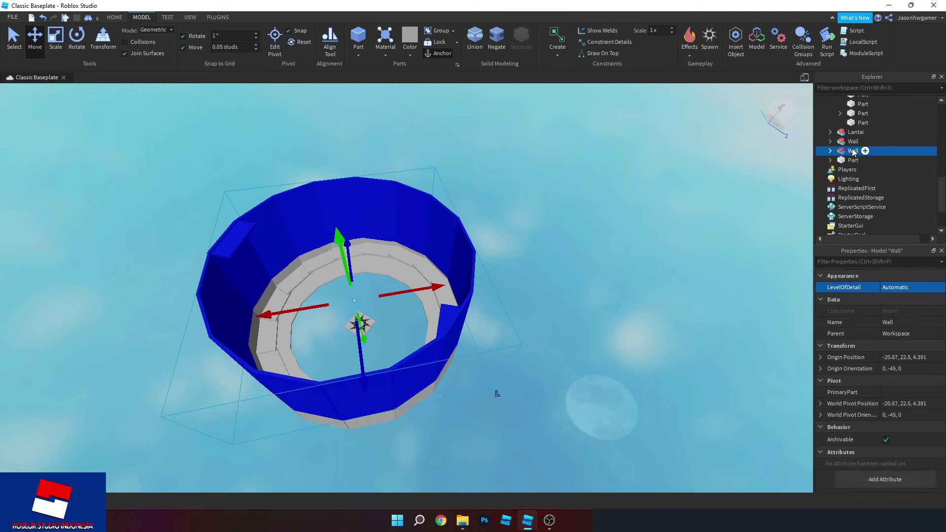
{"action": "key", "text": "Delete"}
{"action": "key", "text": "ctrl+z"}
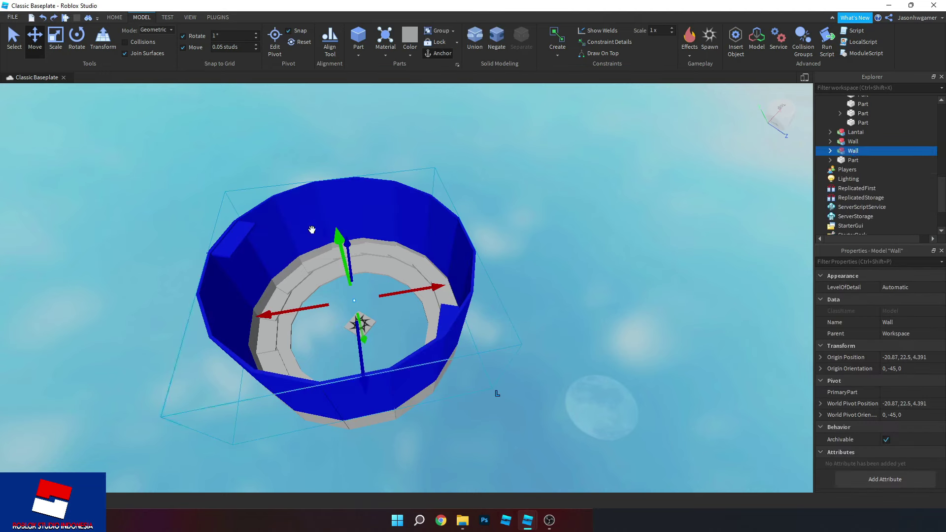
{"action": "left_click", "coordinate": [239, 236]}
{"action": "left_click_drag", "start_coordinate": [838, 150], "coordinate": [856, 151]}
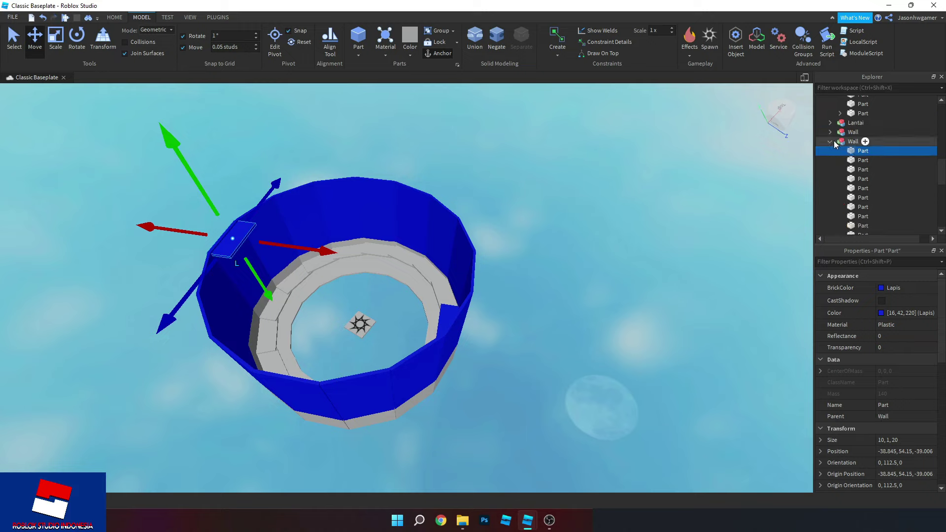
{"action": "left_click", "coordinate": [830, 141]}
{"action": "double_click", "coordinate": [832, 142]}
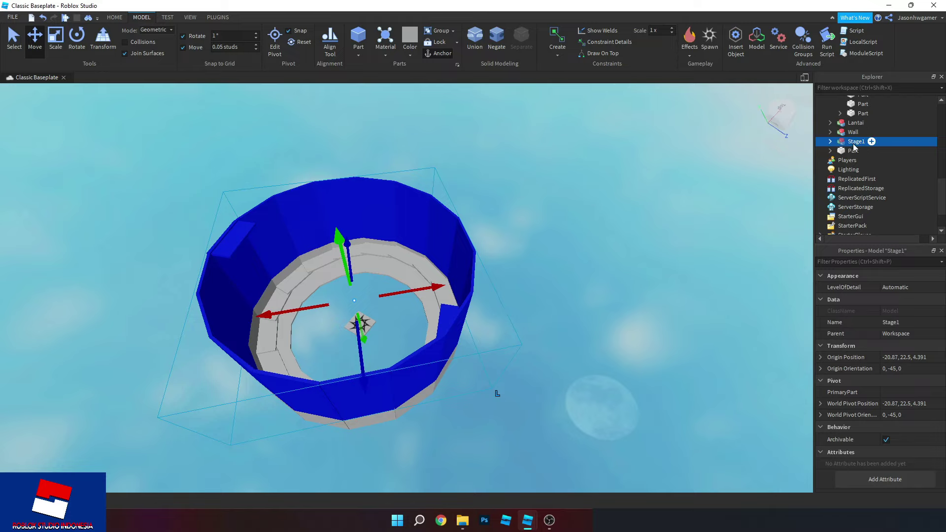
Duplicate the Stage1 model and rename the copy Stage2.
{"action": "scroll", "coordinate": [271, 223], "scroll_direction": "up", "scroll_amount": 6}
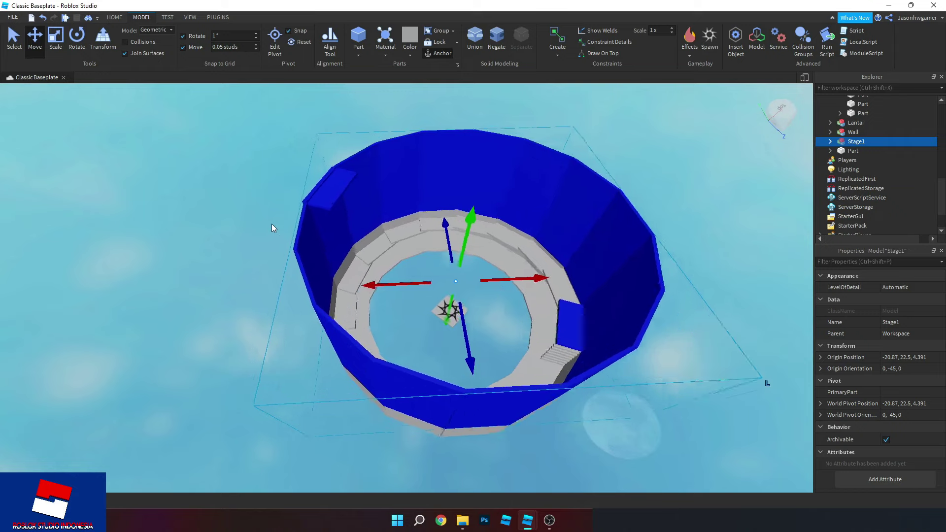
{"action": "scroll", "coordinate": [298, 219], "scroll_direction": "down", "scroll_amount": 5}
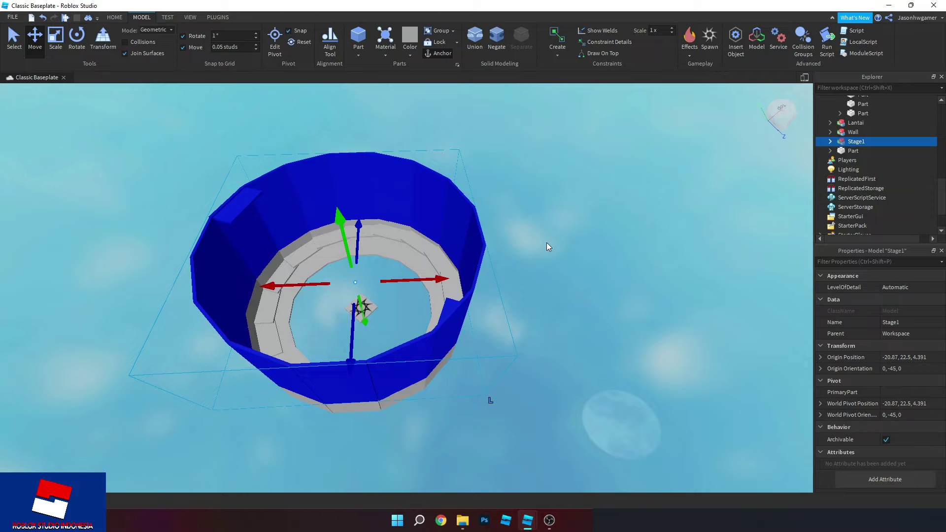
{"action": "mouse_move", "coordinate": [549, 246]}
{"action": "right_mouse_down"}
{"action": "mouse_move", "coordinate": [545, 228]}
{"action": "mouse_move", "coordinate": [553, 236]}
{"action": "right_mouse_up"}
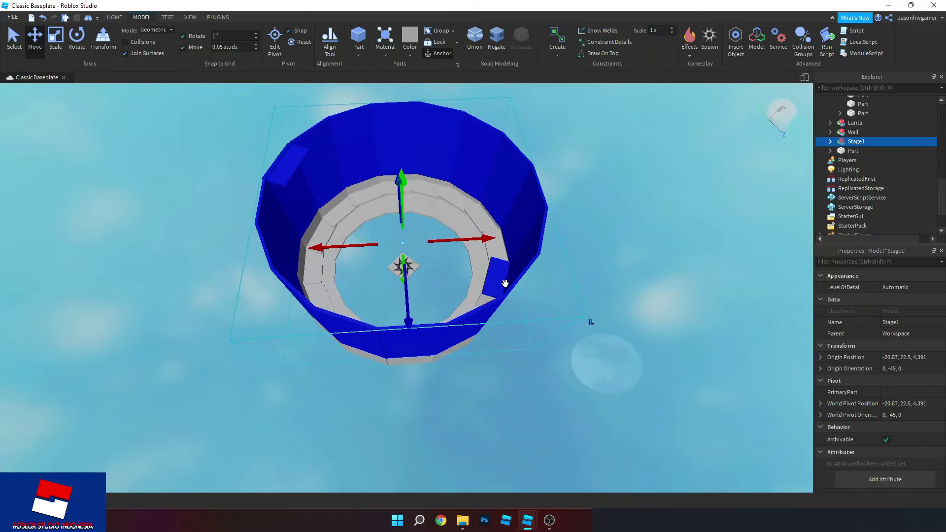
{"action": "right_click_drag", "start_coordinate": [334, 192], "coordinate": [334, 192]}
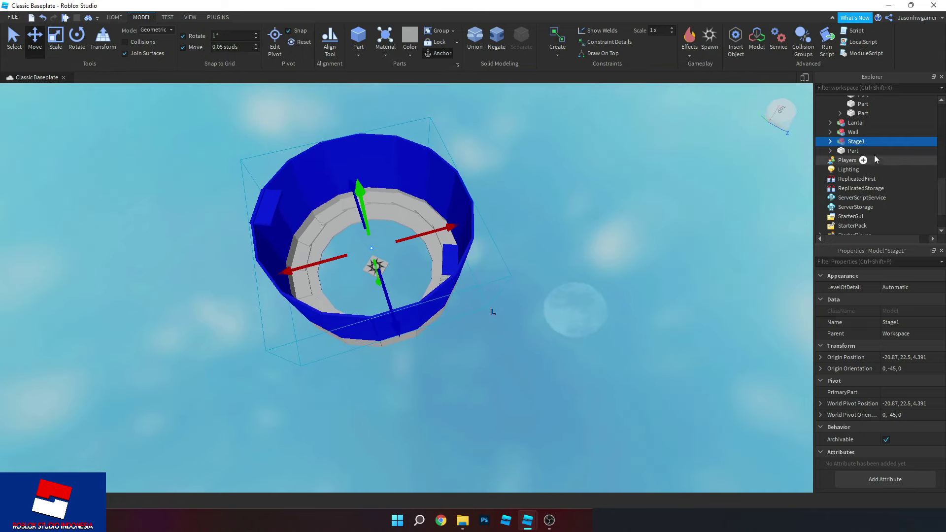
{"action": "key", "text": "ctrl+d"}
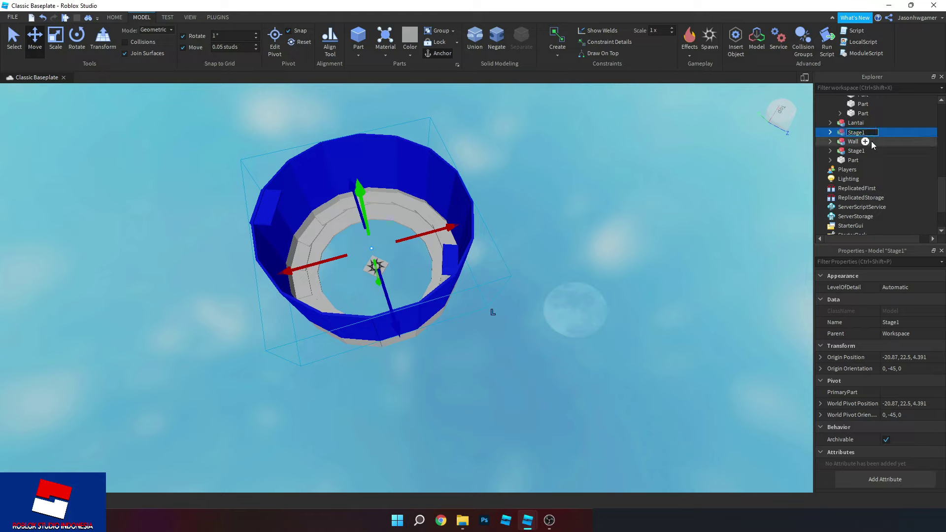
{"action": "type", "text": "2"}
{"action": "left_click", "coordinate": [616, 191]}
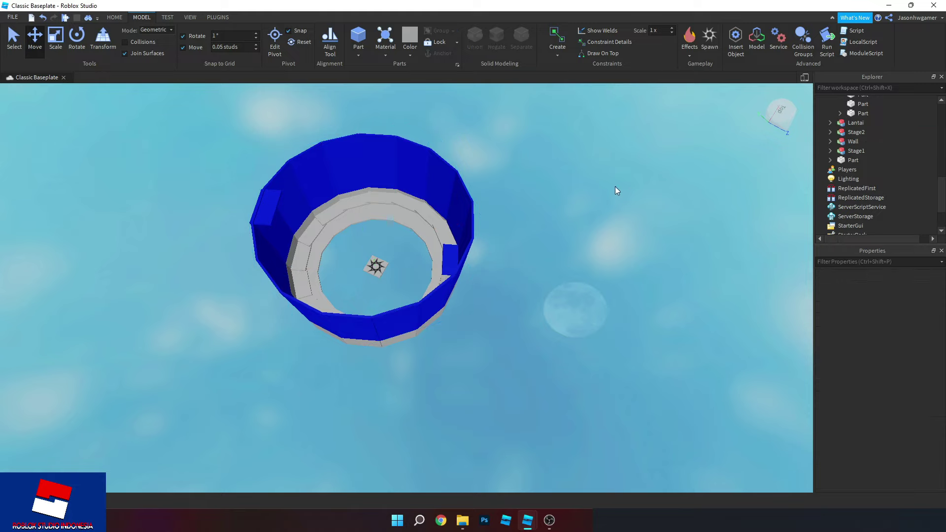
Raise the Stage2 model straight up until it stacks on Stage1, at a Y position of 62.55.
{"action": "left_click", "coordinate": [857, 132]}
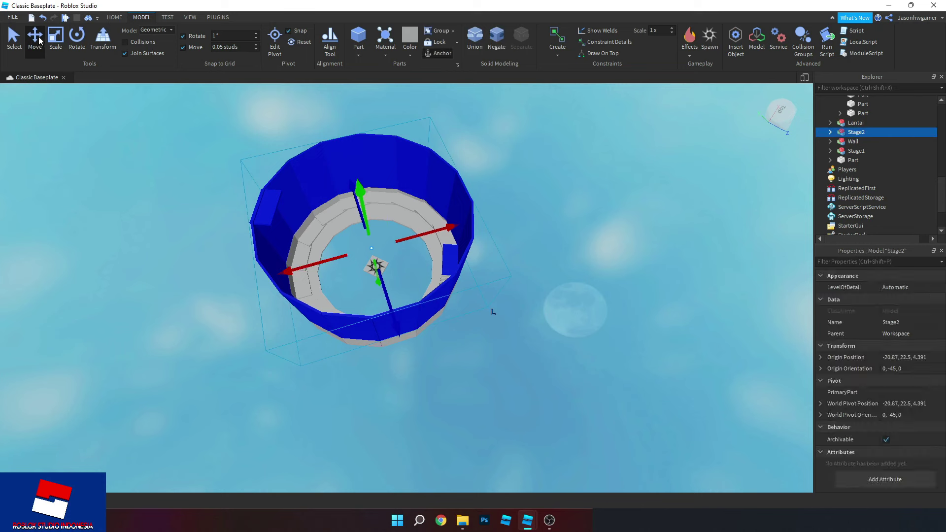
{"action": "left_click_drag", "start_coordinate": [347, 190], "coordinate": [351, 156]}
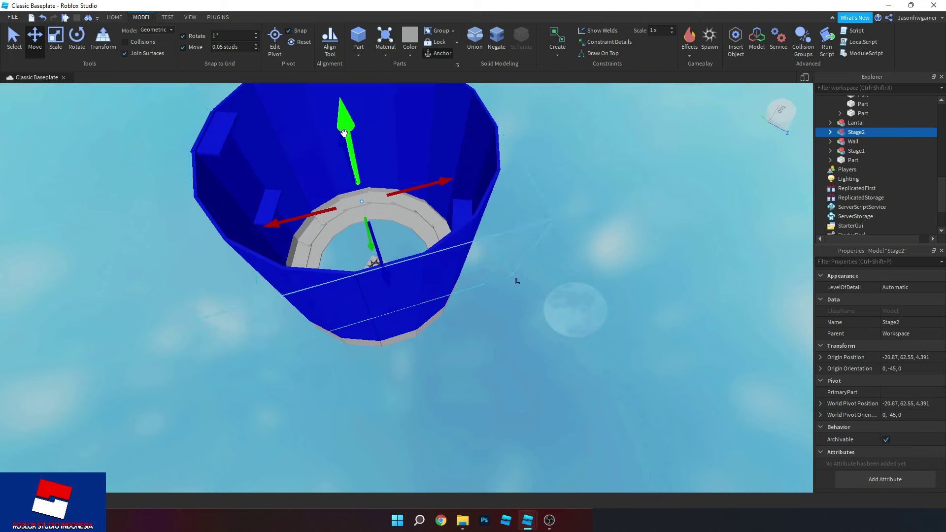
{"action": "scroll", "coordinate": [370, 161], "scroll_direction": "down", "scroll_amount": 2}
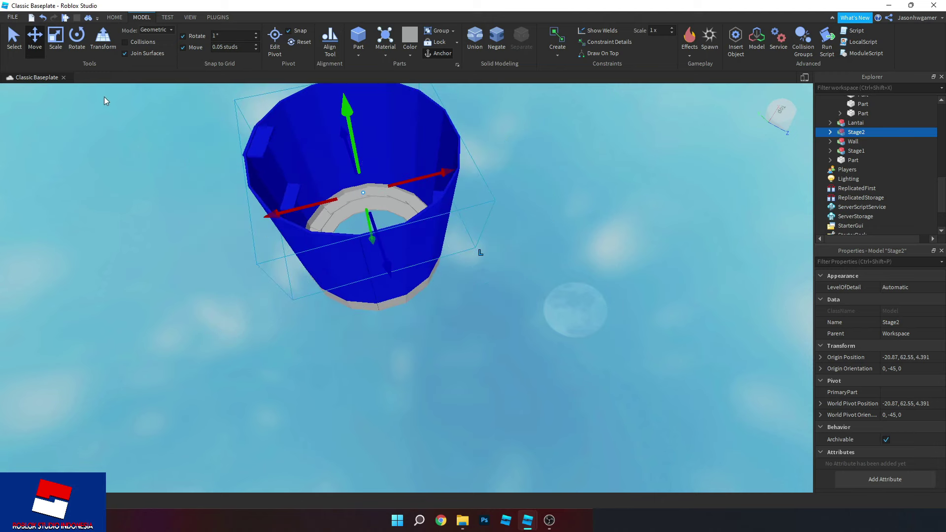
Set the rotation snap to 180° and turn the Stage2 model half a turn about its vertical axis.
{"action": "left_click", "coordinate": [77, 42]}
{"action": "left_click_drag", "start_coordinate": [408, 156], "coordinate": [282, 236]}
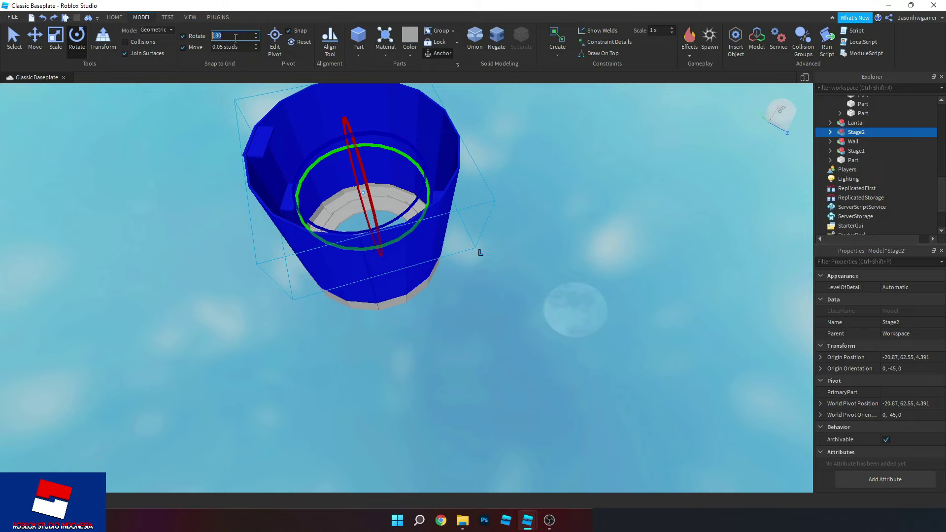
{"action": "left_click_drag", "start_coordinate": [408, 164], "coordinate": [413, 163]}
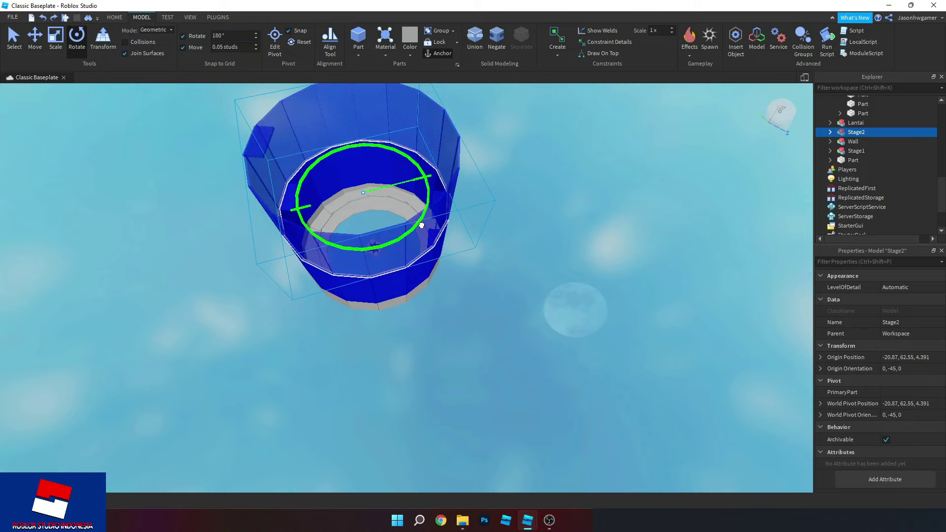
{"action": "left_click_drag", "start_coordinate": [421, 225], "coordinate": [593, 244]}
{"action": "left_click", "coordinate": [581, 234]}
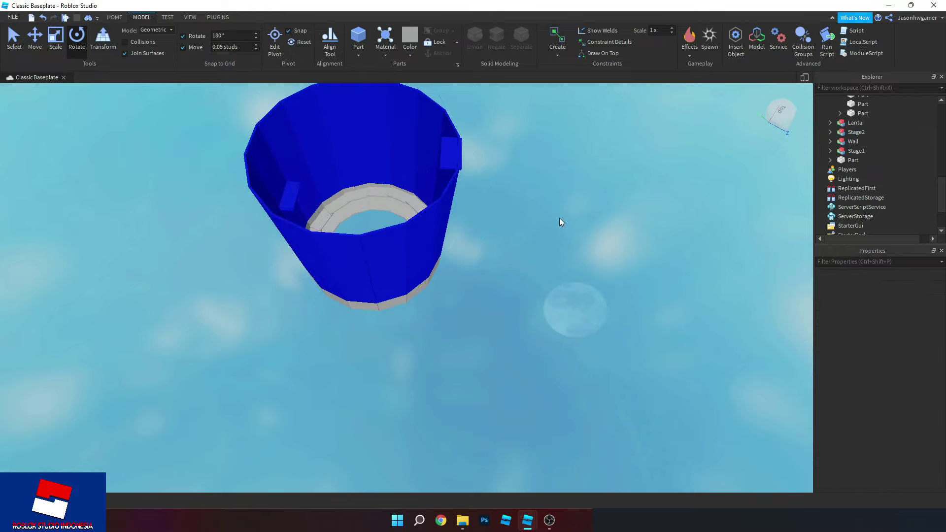
Set the BrickColor of all the parts inside the Stage2 model to Really red.
{"action": "key", "text": "s"}
{"action": "right_click_drag", "start_coordinate": [497, 240], "coordinate": [497, 240]}
{"action": "key", "text": "a"}
{"action": "key", "text": "w"}
{"action": "left_click", "coordinate": [846, 132]}
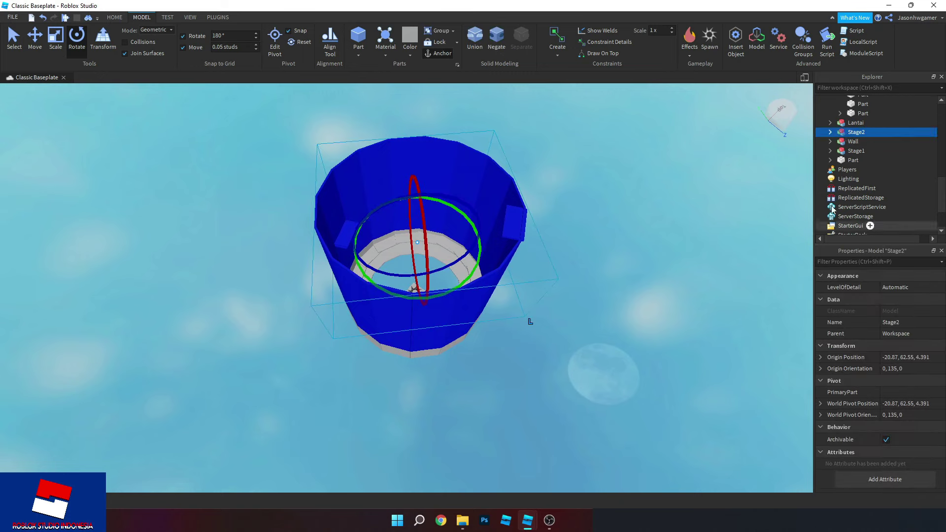
{"action": "left_click", "coordinate": [830, 132]}
{"action": "left_click", "coordinate": [860, 151]}
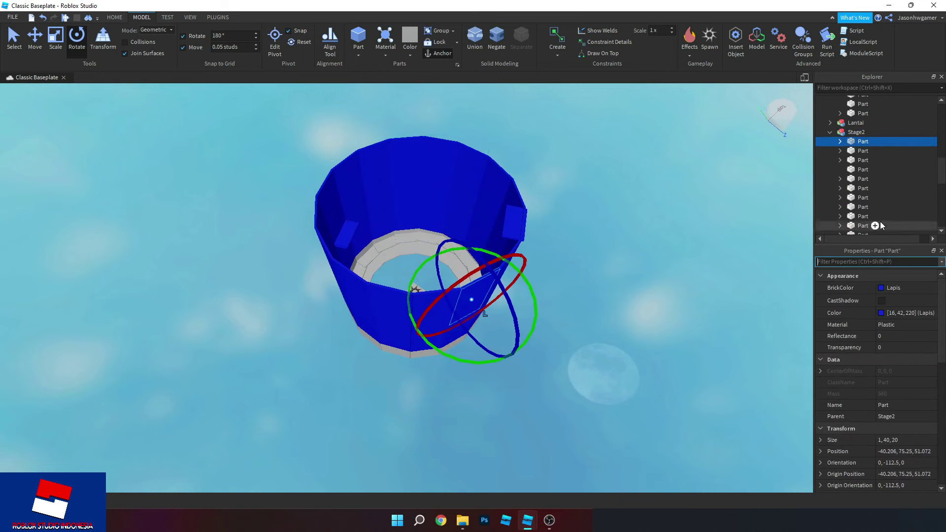
{"action": "scroll", "coordinate": [880, 220], "scroll_direction": "down", "scroll_amount": 3}
{"action": "scroll", "coordinate": [880, 220], "scroll_direction": "down", "scroll_amount": 1}
{"action": "left_click", "coordinate": [865, 192], "text": "shift"}
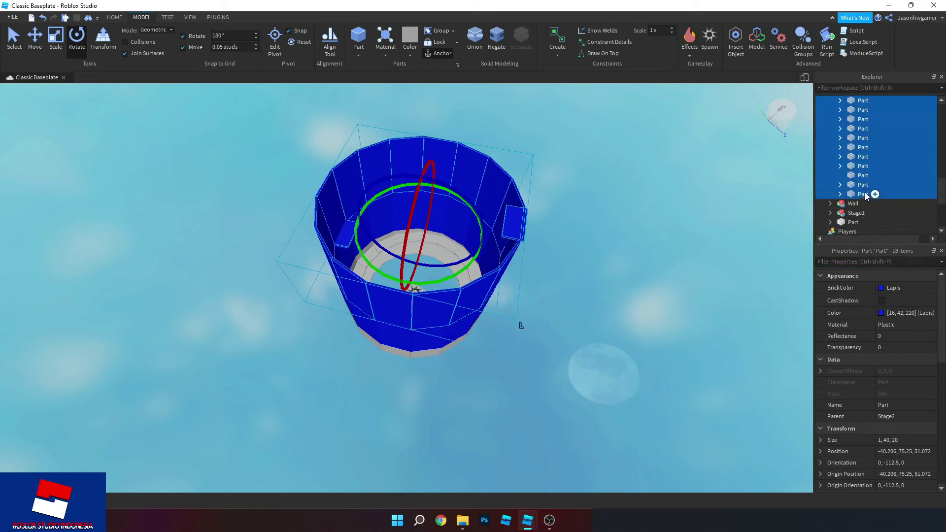
{"action": "left_click", "coordinate": [913, 294]}
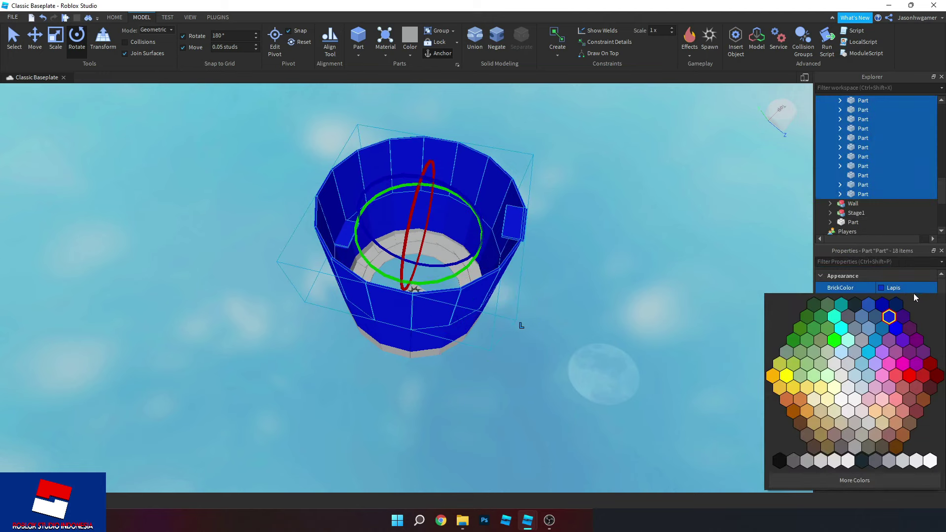
{"action": "left_click", "coordinate": [910, 376]}
{"action": "left_click", "coordinate": [635, 315]}
Close the gap between Stage1's top blue platform and Stage2's lowest red platform, placing the red one at a height of 55.7.
{"action": "scroll", "coordinate": [625, 298], "scroll_direction": "up", "scroll_amount": 2}
{"action": "right_click_drag", "start_coordinate": [560, 250], "coordinate": [560, 249]}
{"action": "scroll", "coordinate": [561, 251], "scroll_direction": "up", "scroll_amount": 5}
{"action": "scroll", "coordinate": [560, 250], "scroll_direction": "up", "scroll_amount": 2}
{"action": "scroll", "coordinate": [524, 207], "scroll_direction": "up", "scroll_amount": 2}
{"action": "left_click", "coordinate": [498, 142]}
{"action": "right_click_drag", "start_coordinate": [498, 141], "coordinate": [498, 142]}
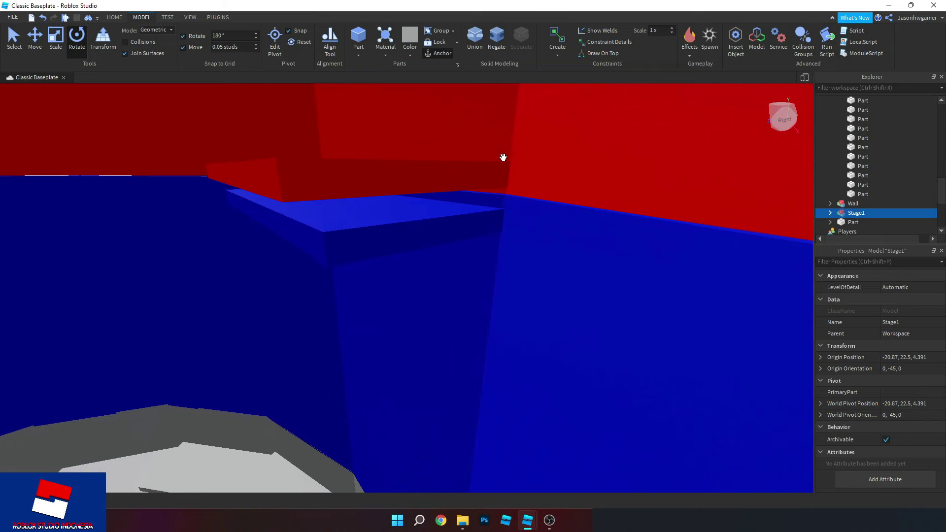
{"action": "left_click", "coordinate": [459, 218]}
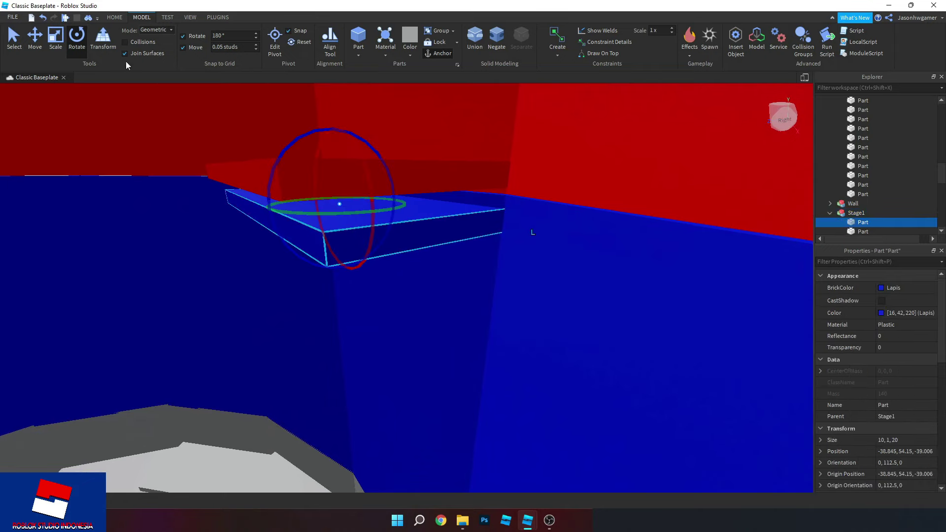
{"action": "left_click", "coordinate": [35, 38]}
{"action": "left_click_drag", "start_coordinate": [335, 157], "coordinate": [363, 151]}
{"action": "left_click", "coordinate": [425, 173]}
{"action": "left_click", "coordinate": [425, 174]}
{"action": "key", "text": "a"}
{"action": "right_click_drag", "start_coordinate": [360, 151], "coordinate": [360, 151]}
{"action": "right_click_drag", "start_coordinate": [360, 152], "coordinate": [358, 156]}
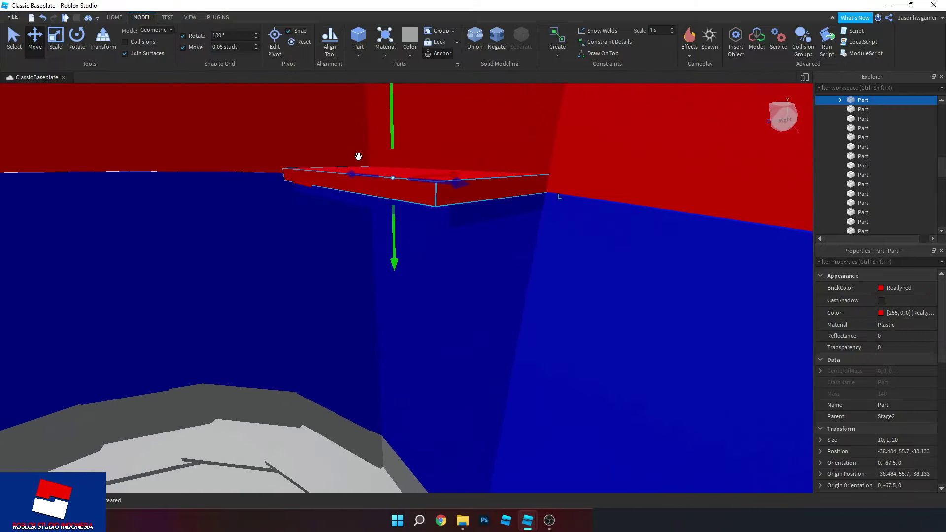
Nudge Stage1's top blue platform horizontally into line beneath the lowest red platform, at X -38.52 and Z -38.22.
{"action": "left_click", "coordinate": [372, 203]}
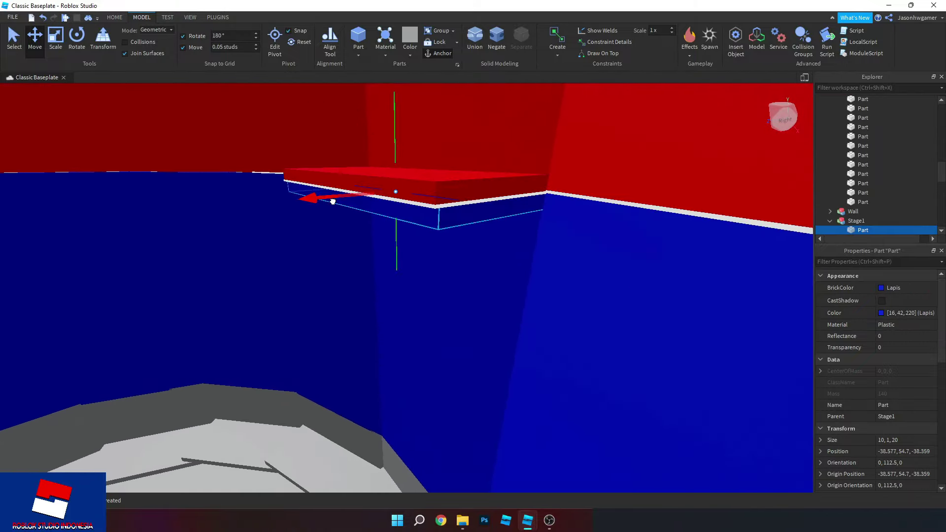
{"action": "right_click_drag", "start_coordinate": [382, 218], "coordinate": [434, 246]}
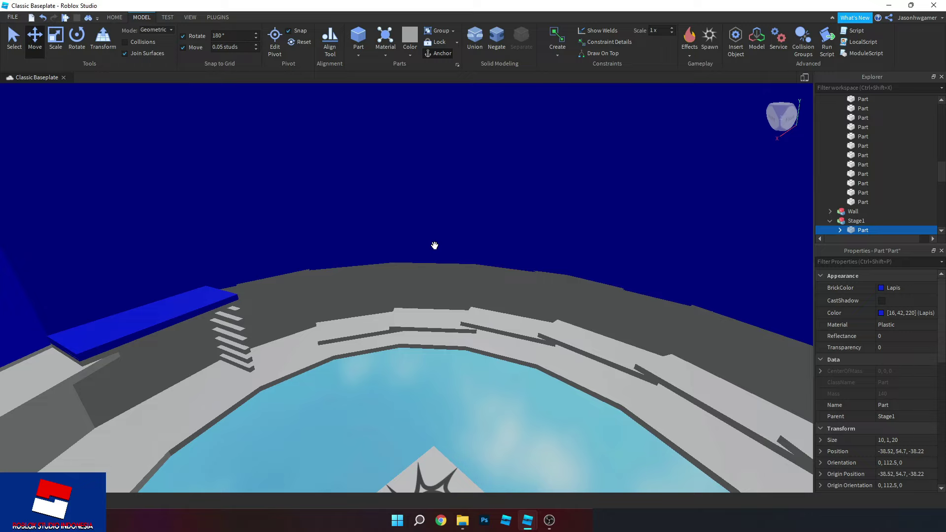
{"action": "right_click_drag", "start_coordinate": [435, 246], "coordinate": [435, 245]}
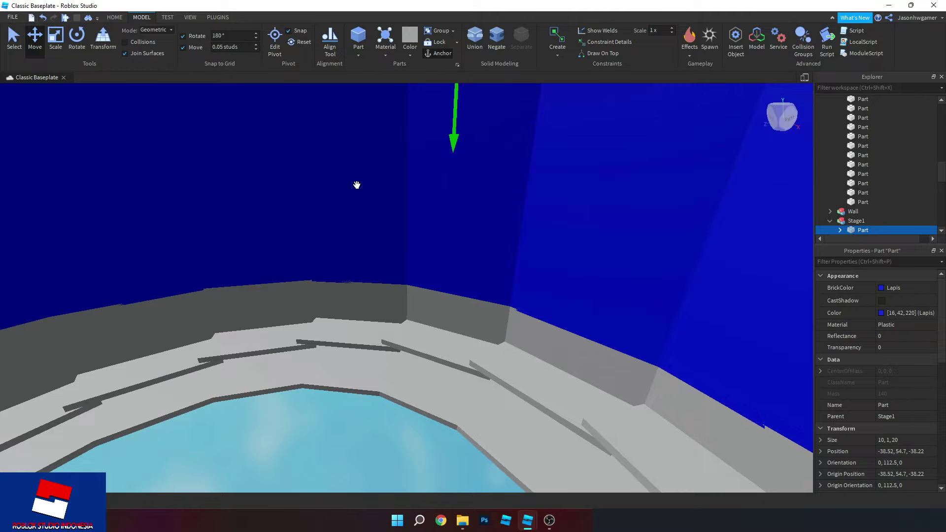
Duplicate Stage1's lowest blue platform into two ascending steps over the pool's edge, at heights of 20.65 and 25.2.
{"action": "right_click_drag", "start_coordinate": [357, 185], "coordinate": [302, 187]}
{"action": "scroll", "coordinate": [328, 214], "scroll_direction": "down", "scroll_amount": 2}
{"action": "scroll", "coordinate": [318, 223], "scroll_direction": "up", "scroll_amount": 2}
{"action": "left_click", "coordinate": [319, 175]}
{"action": "left_click_drag", "start_coordinate": [285, 215], "coordinate": [354, 243]}
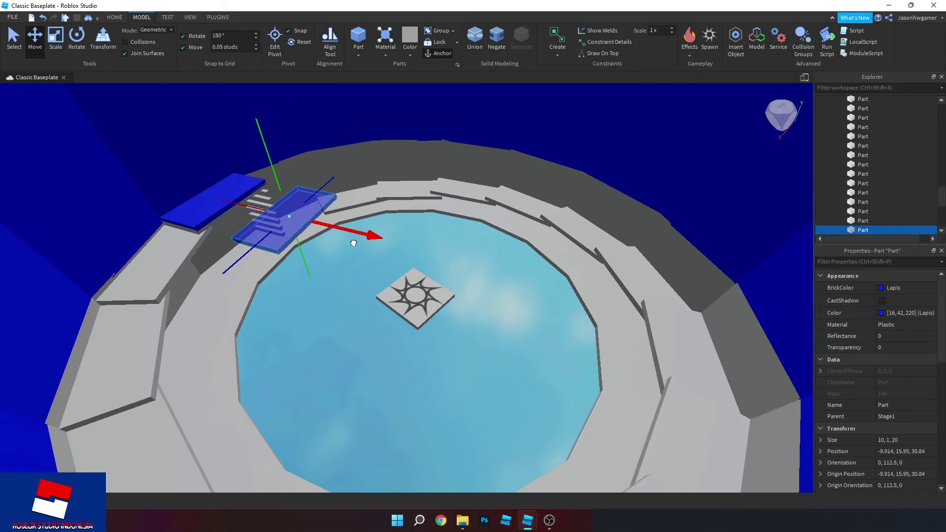
{"action": "left_click_drag", "start_coordinate": [267, 189], "coordinate": [266, 162]}
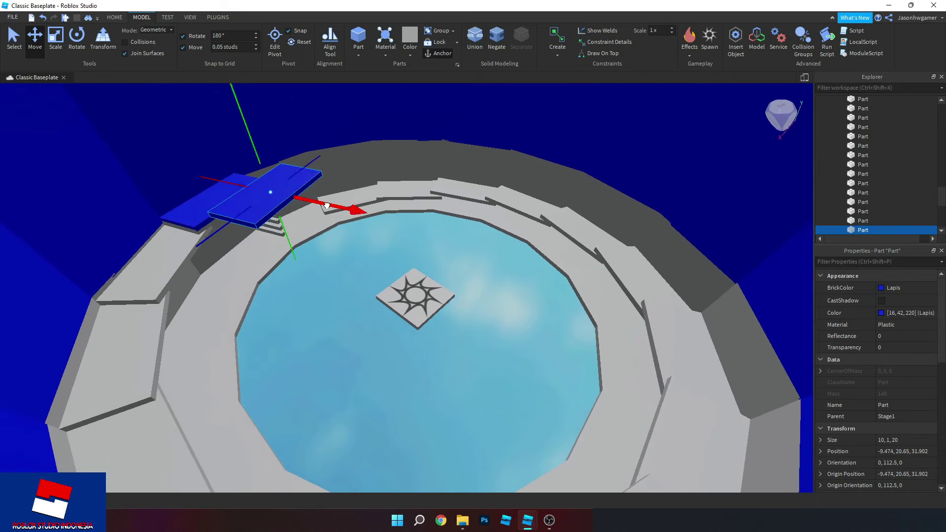
{"action": "left_click_drag", "start_coordinate": [327, 205], "coordinate": [420, 225]}
{"action": "left_click_drag", "start_coordinate": [331, 173], "coordinate": [329, 146]}
Continue the blue stairway with two more duplicated platforms, the first at a height of 30.1 and the second higher.
{"action": "right_click_drag", "start_coordinate": [370, 207], "coordinate": [403, 309]}
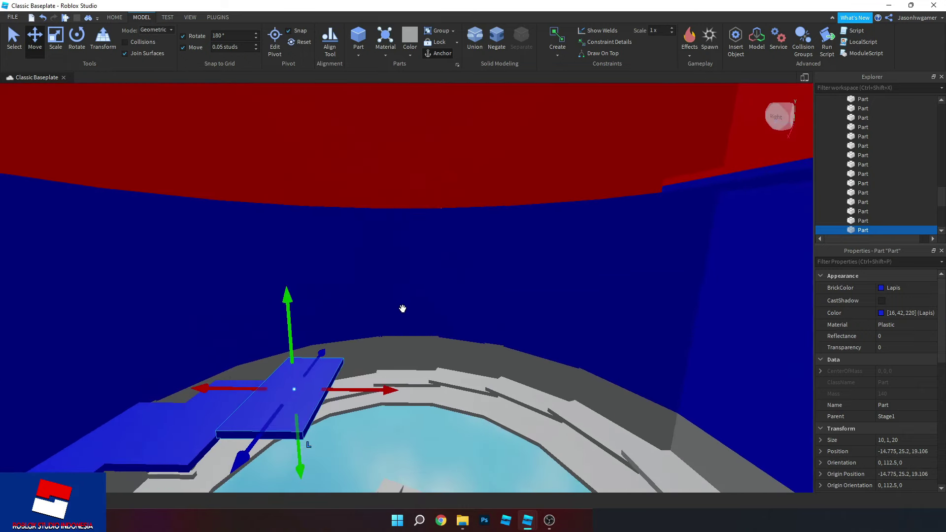
{"action": "left_click_drag", "start_coordinate": [371, 386], "coordinate": [442, 391]}
{"action": "left_click_drag", "start_coordinate": [377, 332], "coordinate": [379, 307]}
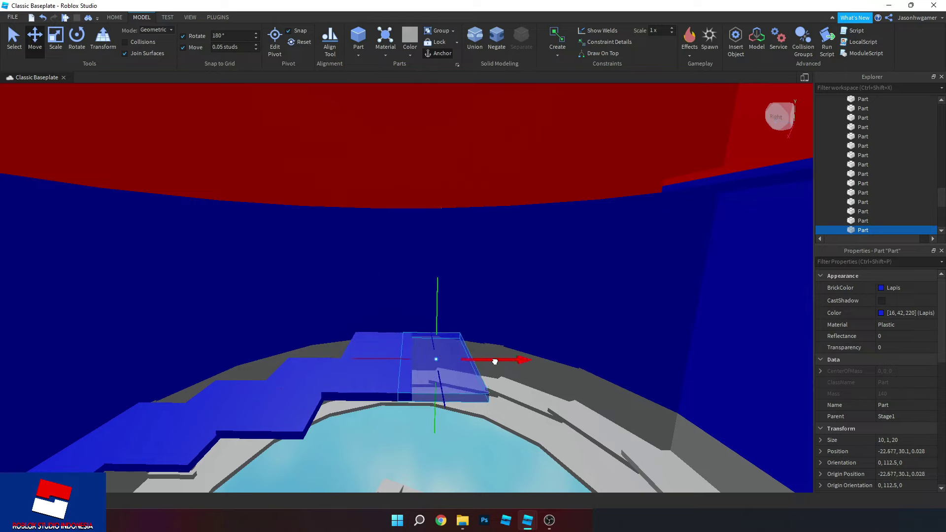
{"action": "left_click_drag", "start_coordinate": [491, 361], "coordinate": [512, 360]}
{"action": "left_click_drag", "start_coordinate": [456, 318], "coordinate": [456, 293]}
Complete Stage1's climb with two more blue platform copies, at heights of 37.85 and 41.65, below the top platform.
{"action": "left_click_drag", "start_coordinate": [514, 333], "coordinate": [634, 332]}
{"action": "left_click_drag", "start_coordinate": [565, 293], "coordinate": [560, 263]}
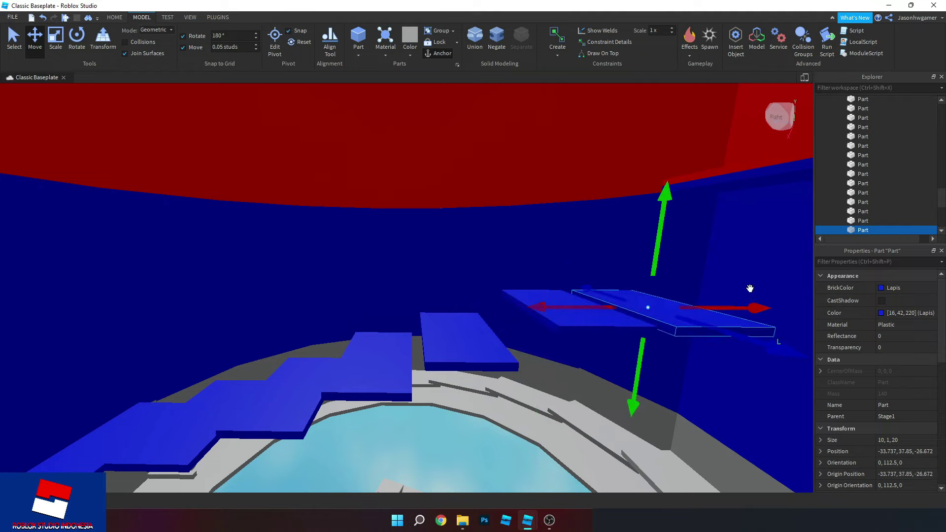
{"action": "left_click_drag", "start_coordinate": [654, 250], "coordinate": [650, 222]}
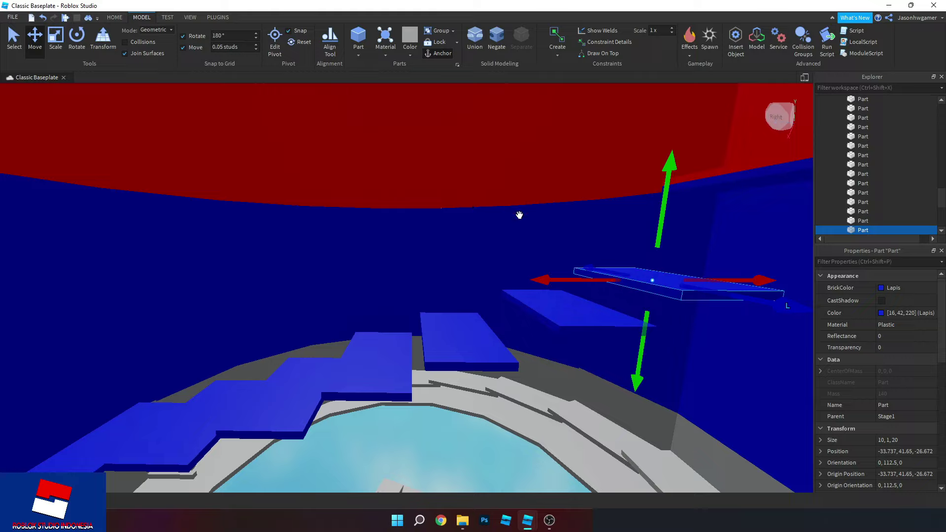
{"action": "right_click_drag", "start_coordinate": [516, 232], "coordinate": [516, 236]}
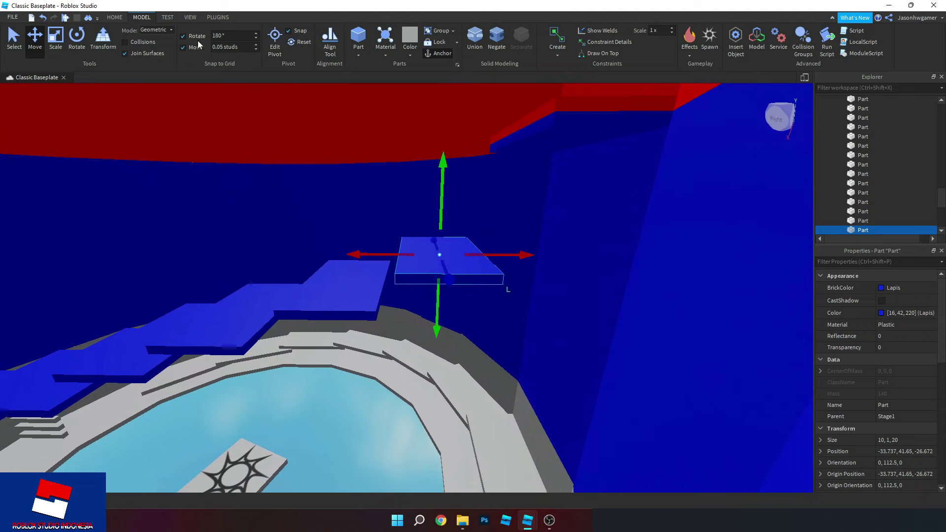
Playtest the Classic Baseplate place, walk and jump the character up Stage1's blue platforms, and stop the test.
{"action": "left_click", "coordinate": [62, 17]}
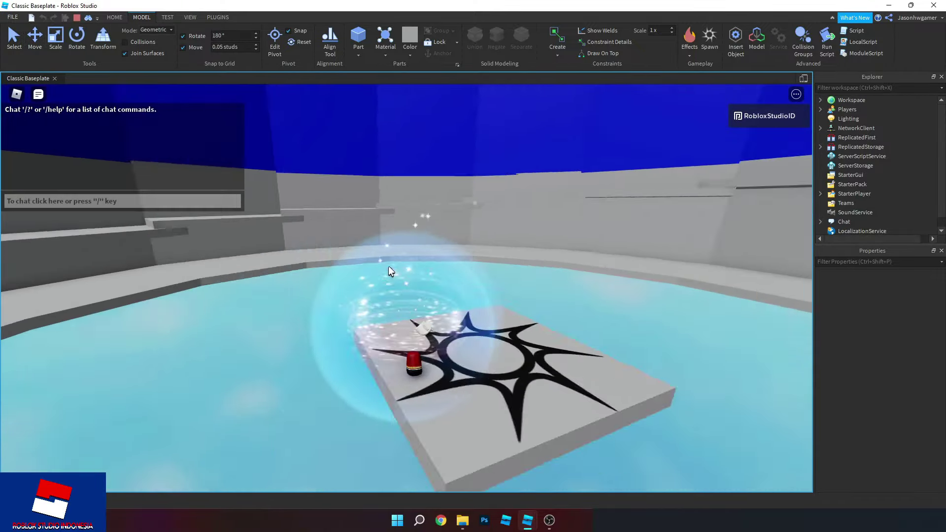
{"action": "right_click_drag", "start_coordinate": [388, 265], "coordinate": [388, 265]}
{"action": "key", "text": "w"}
{"action": "key", "text": "w"}
{"action": "key", "text": "d"}
{"action": "key", "text": "w"}
{"action": "key", "text": "space"}
{"action": "key", "text": "w"}
{"action": "key", "text": "space"}
{"action": "key", "text": "w"}
{"action": "key", "text": "space"}
{"action": "key", "text": "space"}
{"action": "key", "text": "w"}
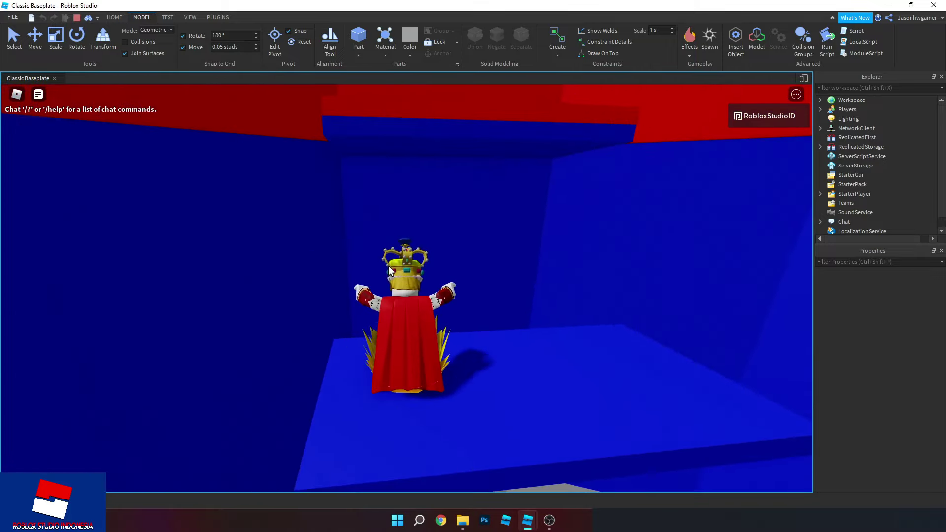
{"action": "key", "text": "w"}
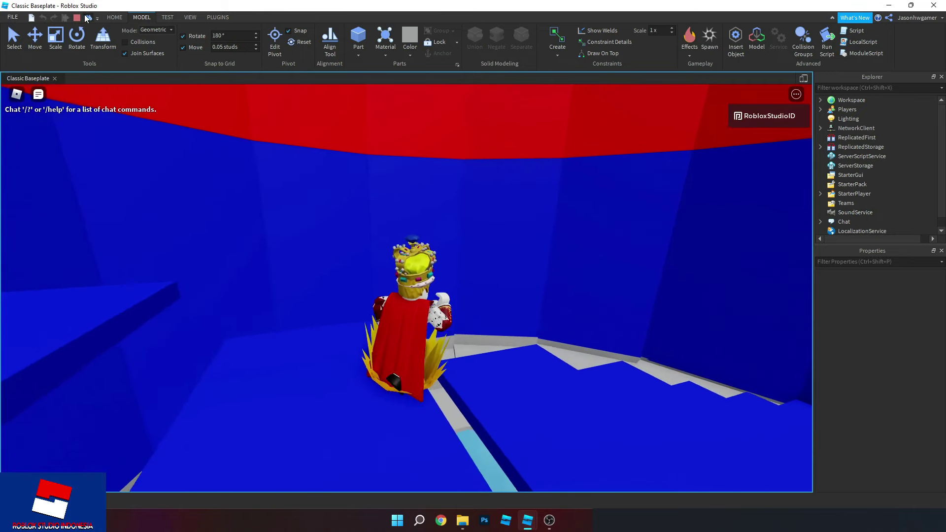
{"action": "key", "text": "w"}
{"action": "left_click", "coordinate": [78, 17]}
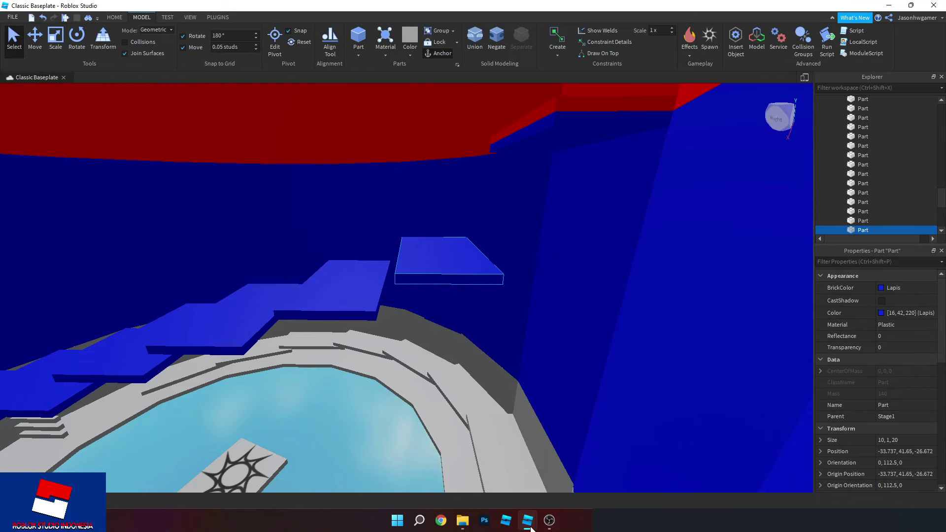
Switch to the Tower Of Heck :) place and examine its End model and the stage models in ServerStorage's Stages folder.
{"action": "mouse_move", "coordinate": [530, 528]}
{"action": "left_click", "coordinate": [501, 482]}
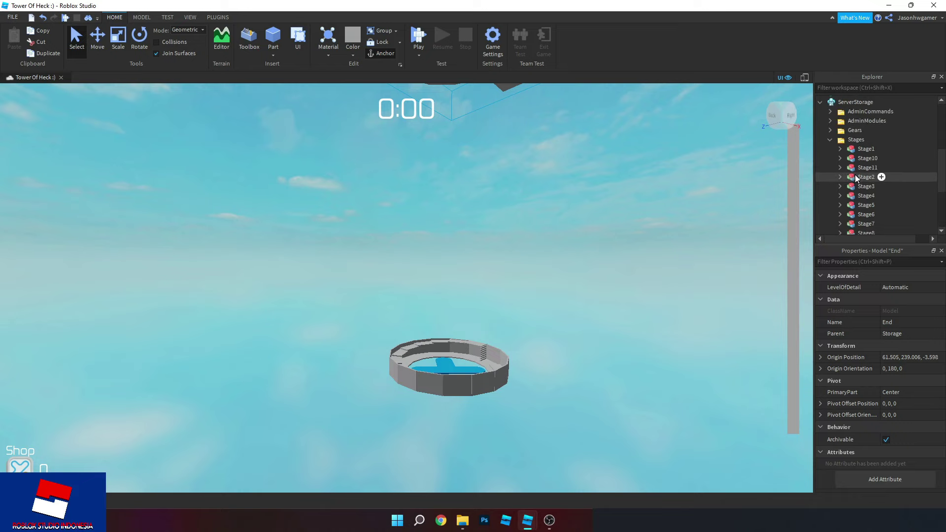
{"action": "scroll", "coordinate": [842, 165], "scroll_direction": "up", "scroll_amount": 2}
{"action": "key", "text": "f"}
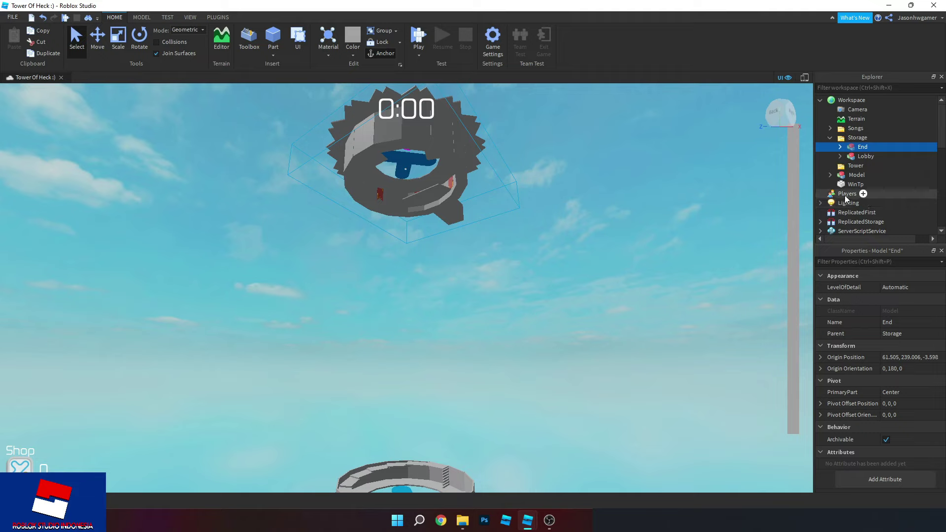
{"action": "scroll", "coordinate": [861, 183], "scroll_direction": "down", "scroll_amount": 2}
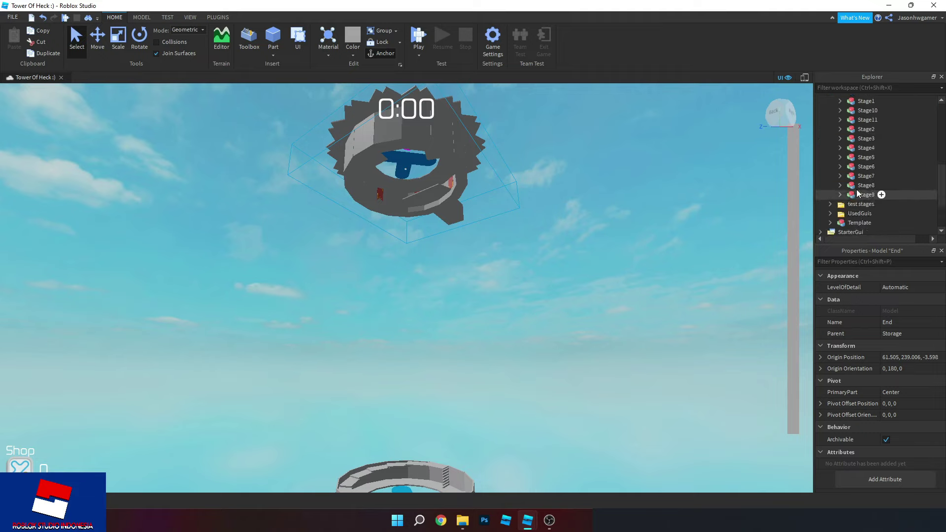
{"action": "scroll", "coordinate": [858, 194], "scroll_direction": "up", "scroll_amount": 2}
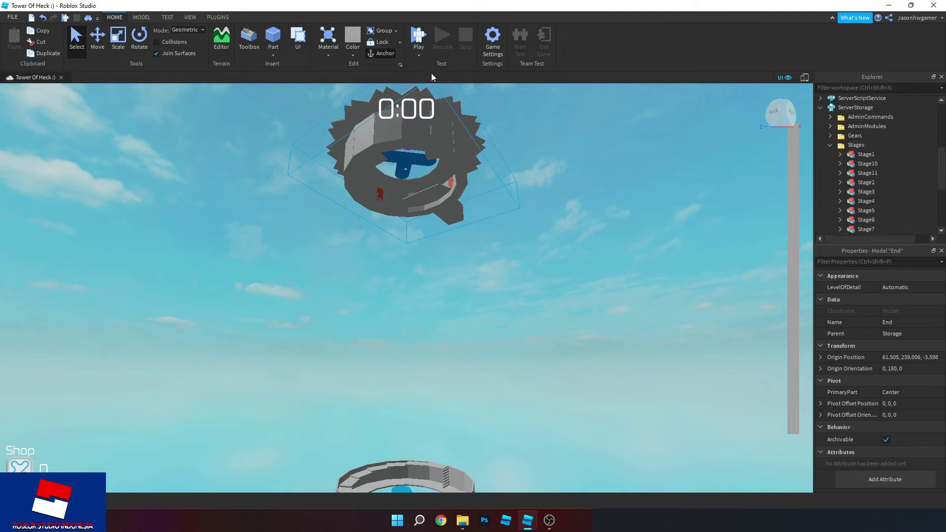
Playtest Tower Of Heck and climb from the lobby stairs onto the first red stage's spheres and beams.
{"action": "left_click", "coordinate": [420, 35]}
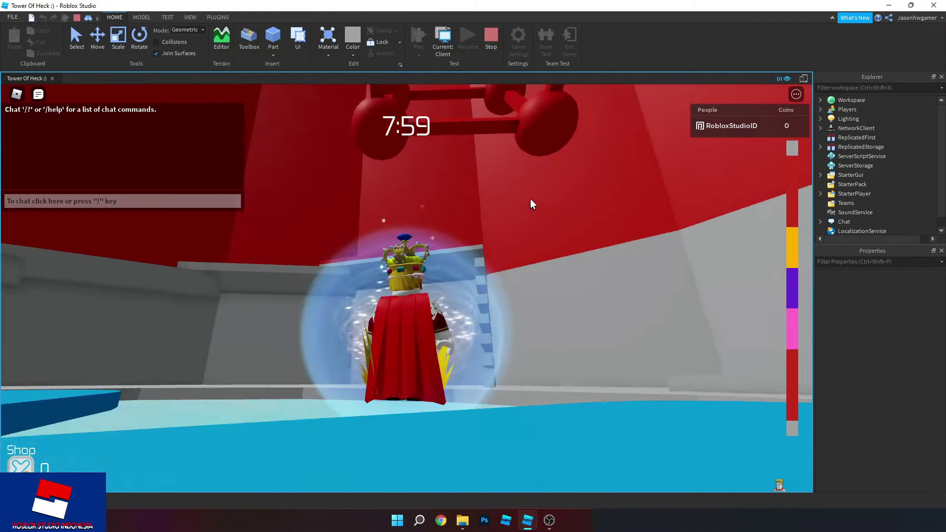
{"action": "right_click_drag", "start_coordinate": [530, 199], "coordinate": [530, 199]}
{"action": "key", "text": "w"}
{"action": "key", "text": "w"}
{"action": "key", "text": "w"}
{"action": "key", "text": "space"}
{"action": "key", "text": "space"}
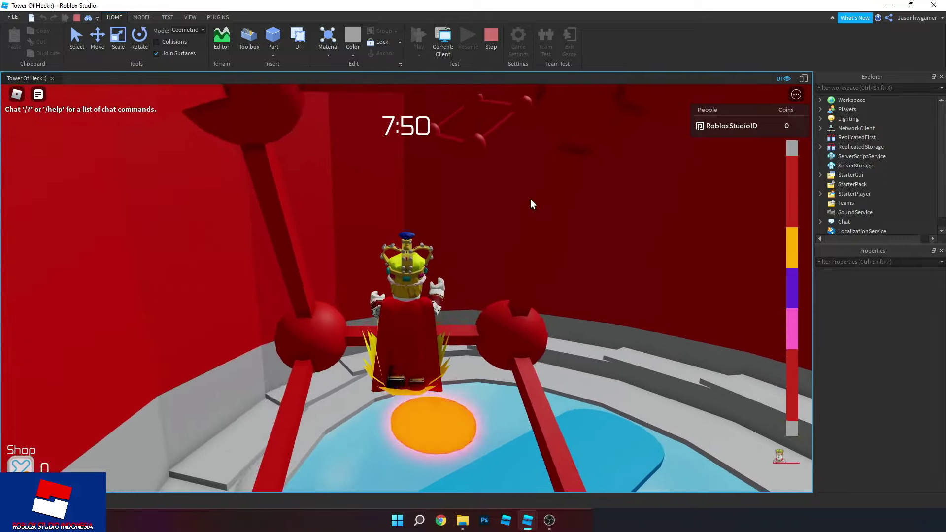
{"action": "key", "text": "w"}
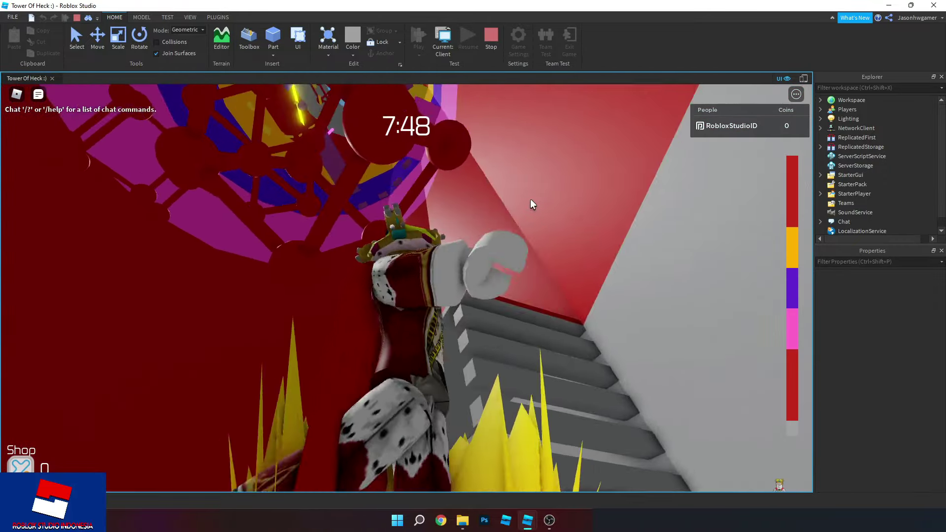
{"action": "key", "text": "w"}
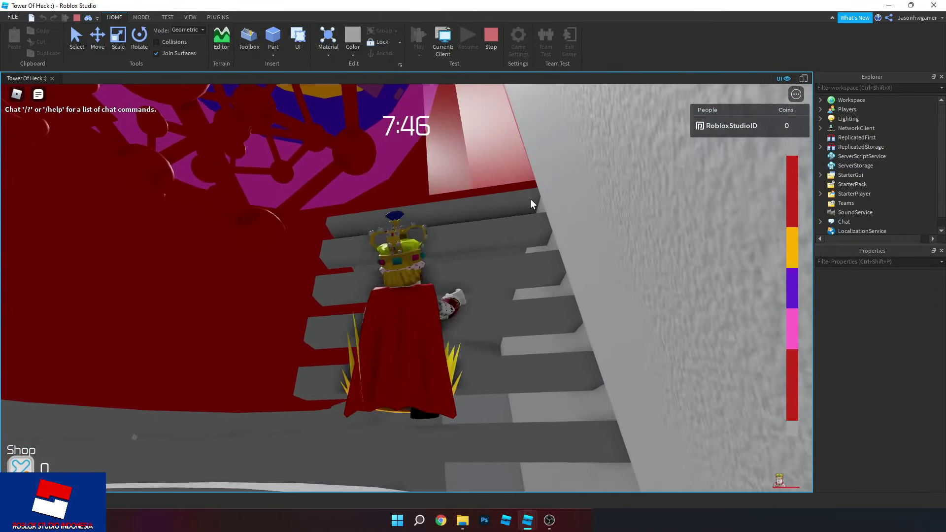
{"action": "key", "text": "w"}
{"action": "key", "text": "space"}
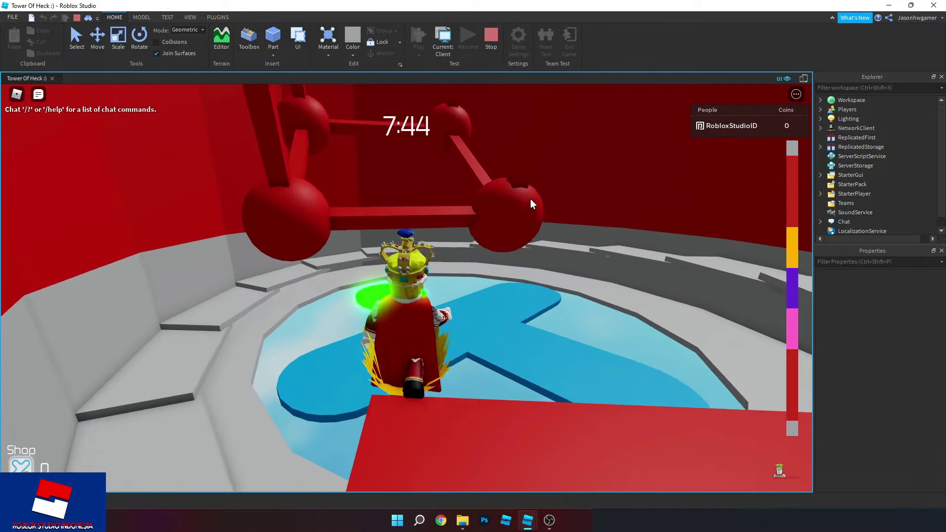
{"action": "key", "text": "w"}
{"action": "key", "text": "space"}
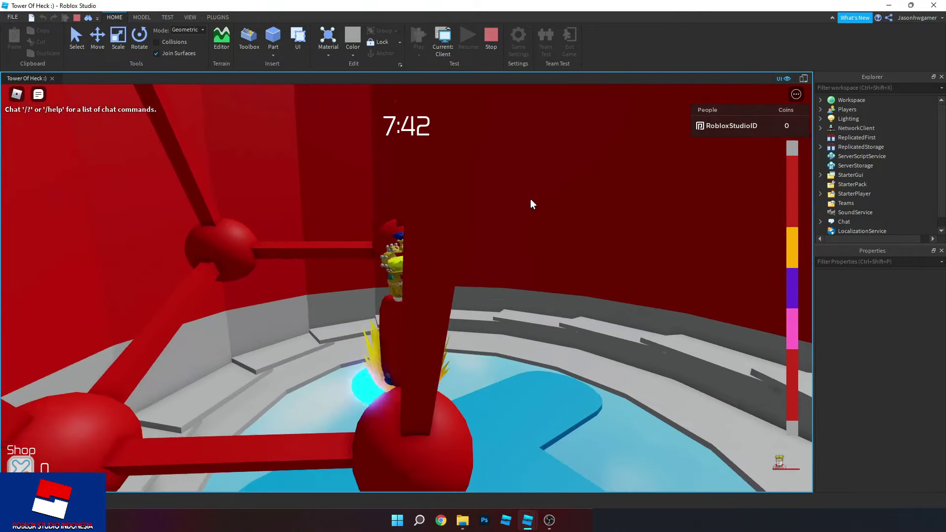
{"action": "key", "text": "w"}
{"action": "key", "text": "space"}
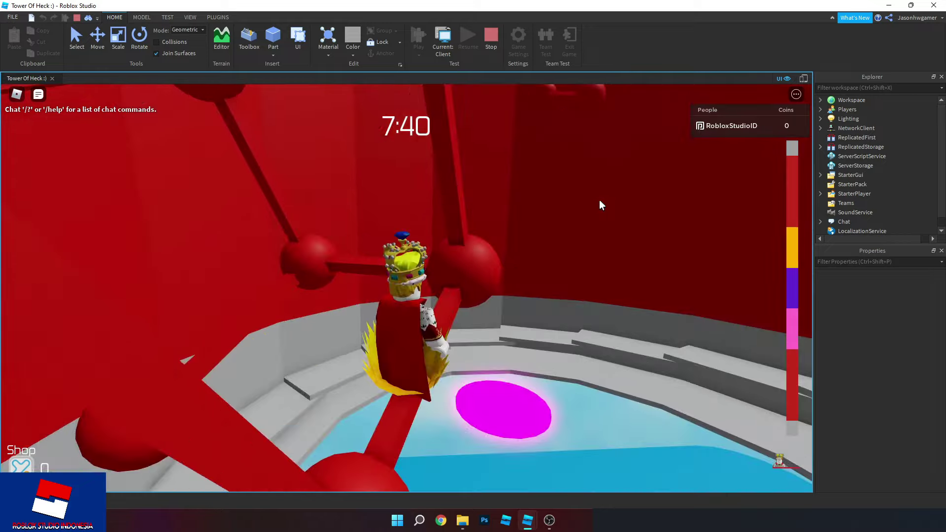
{"action": "key", "text": "w"}
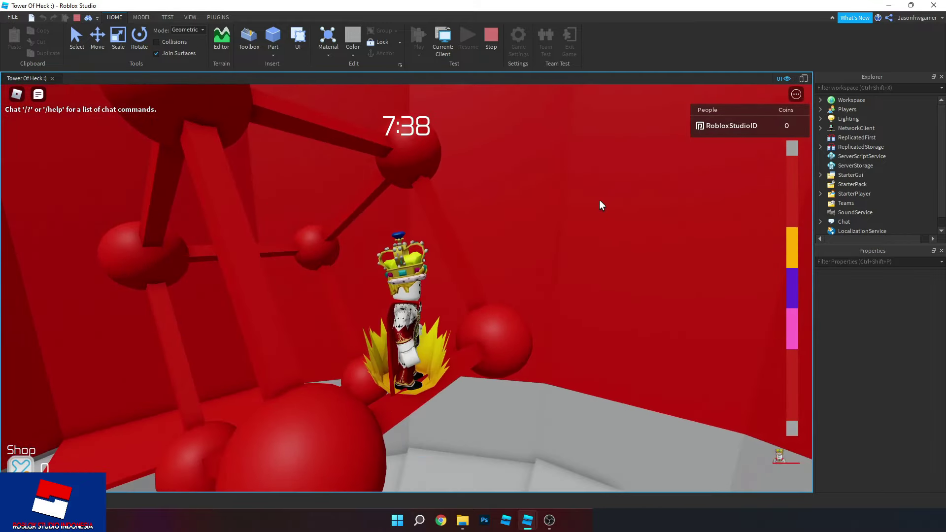
{"action": "key", "text": "space"}
{"action": "key", "text": "a"}
{"action": "key", "text": "w"}
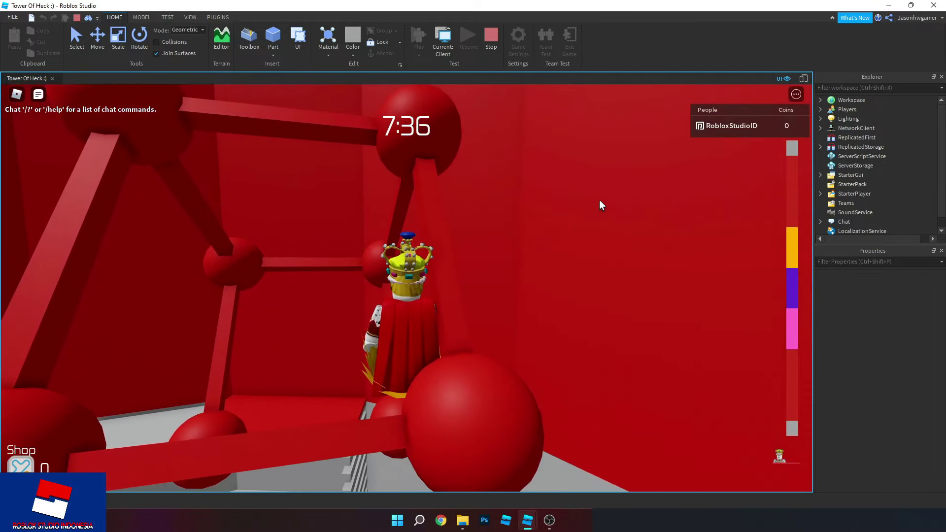
{"action": "key", "text": "w"}
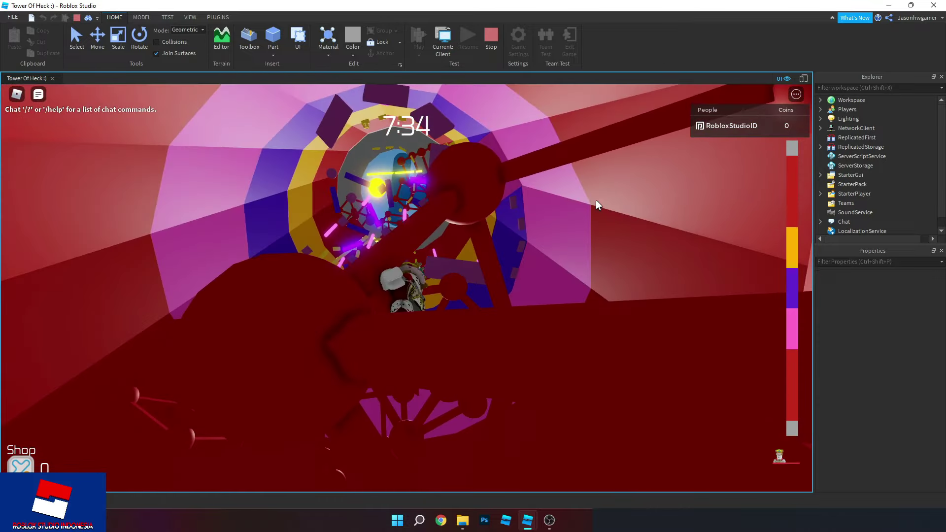
{"action": "right_click_drag", "start_coordinate": [595, 201], "coordinate": [596, 200]}
{"action": "key", "text": "w"}
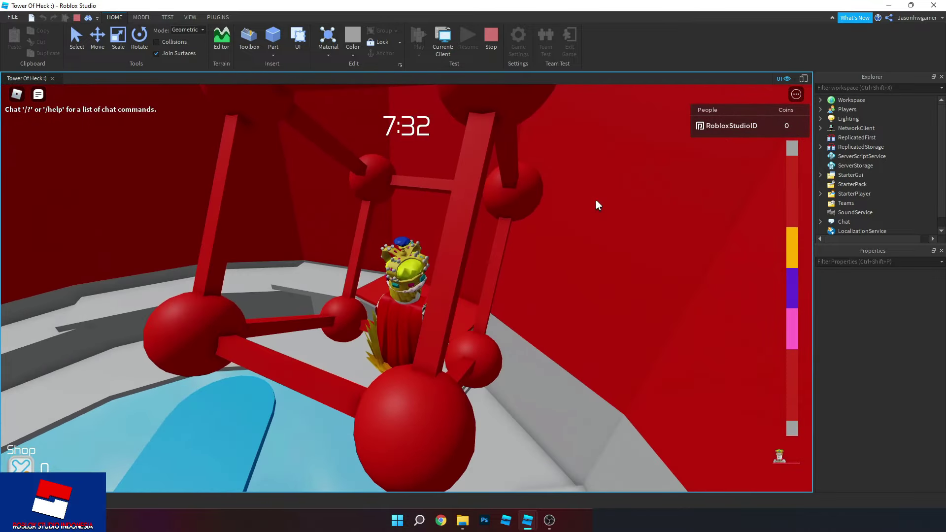
Examine the stacked coloured stages above from the red structure and stop the playtest.
{"action": "right_click_drag", "start_coordinate": [535, 314], "coordinate": [534, 316]}
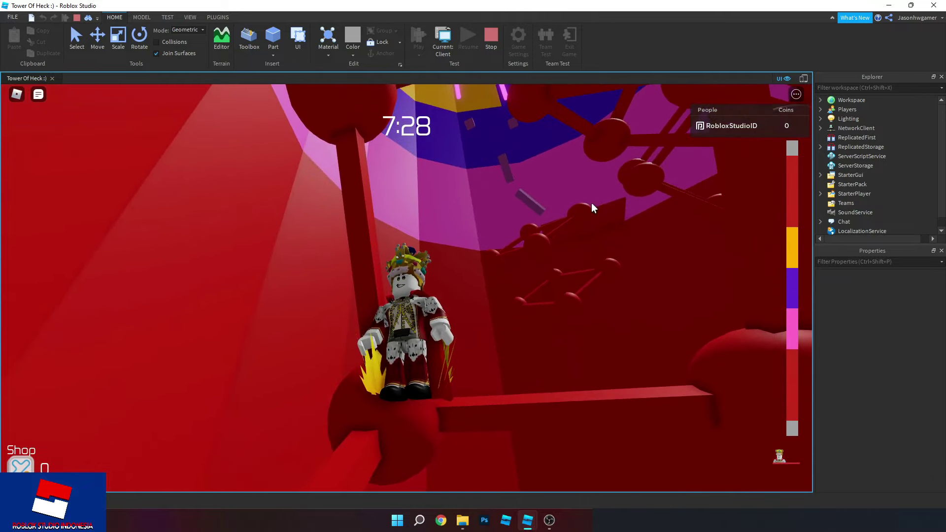
{"action": "right_click_drag", "start_coordinate": [592, 203], "coordinate": [592, 204]}
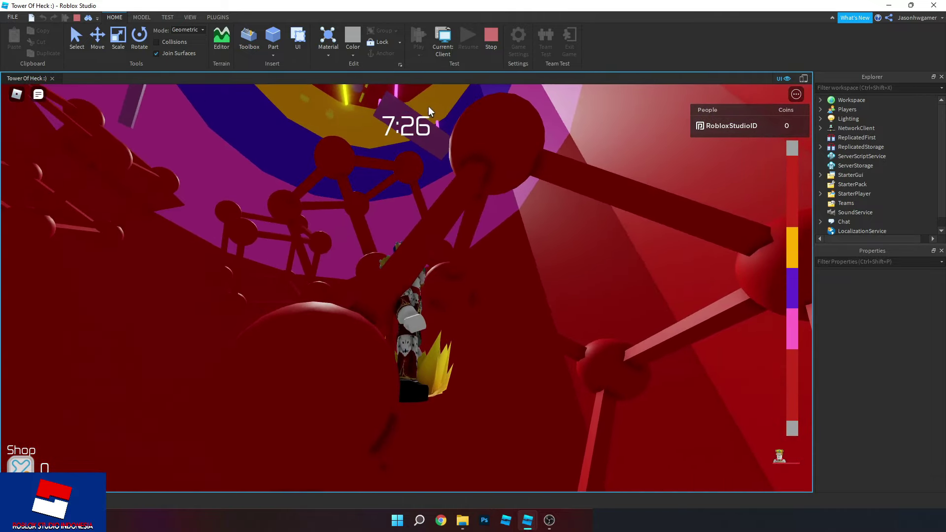
{"action": "key", "text": "space"}
{"action": "right_click_drag", "start_coordinate": [420, 141], "coordinate": [419, 141]}
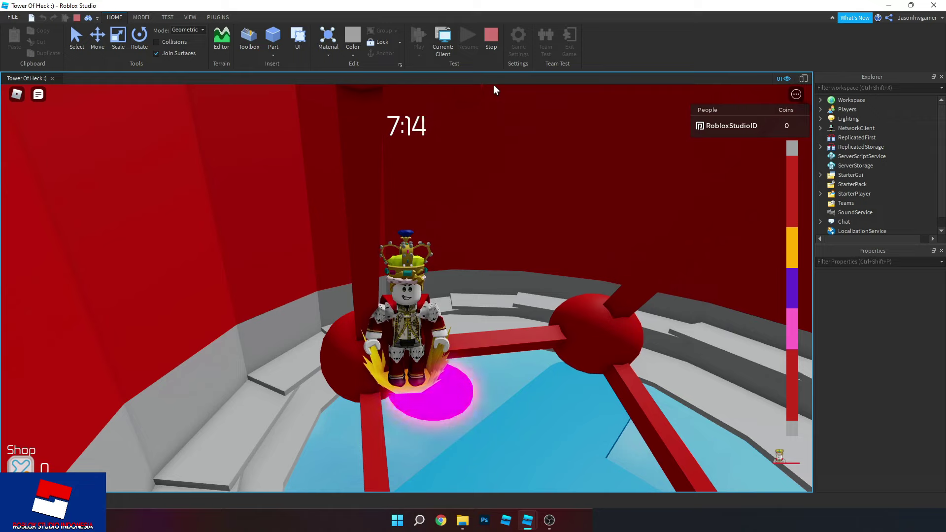
{"action": "left_click", "coordinate": [495, 45]}
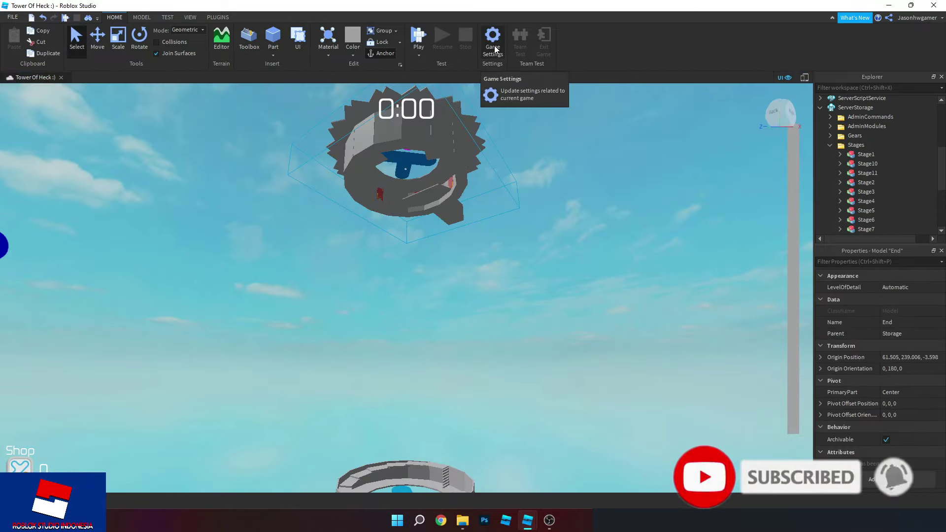